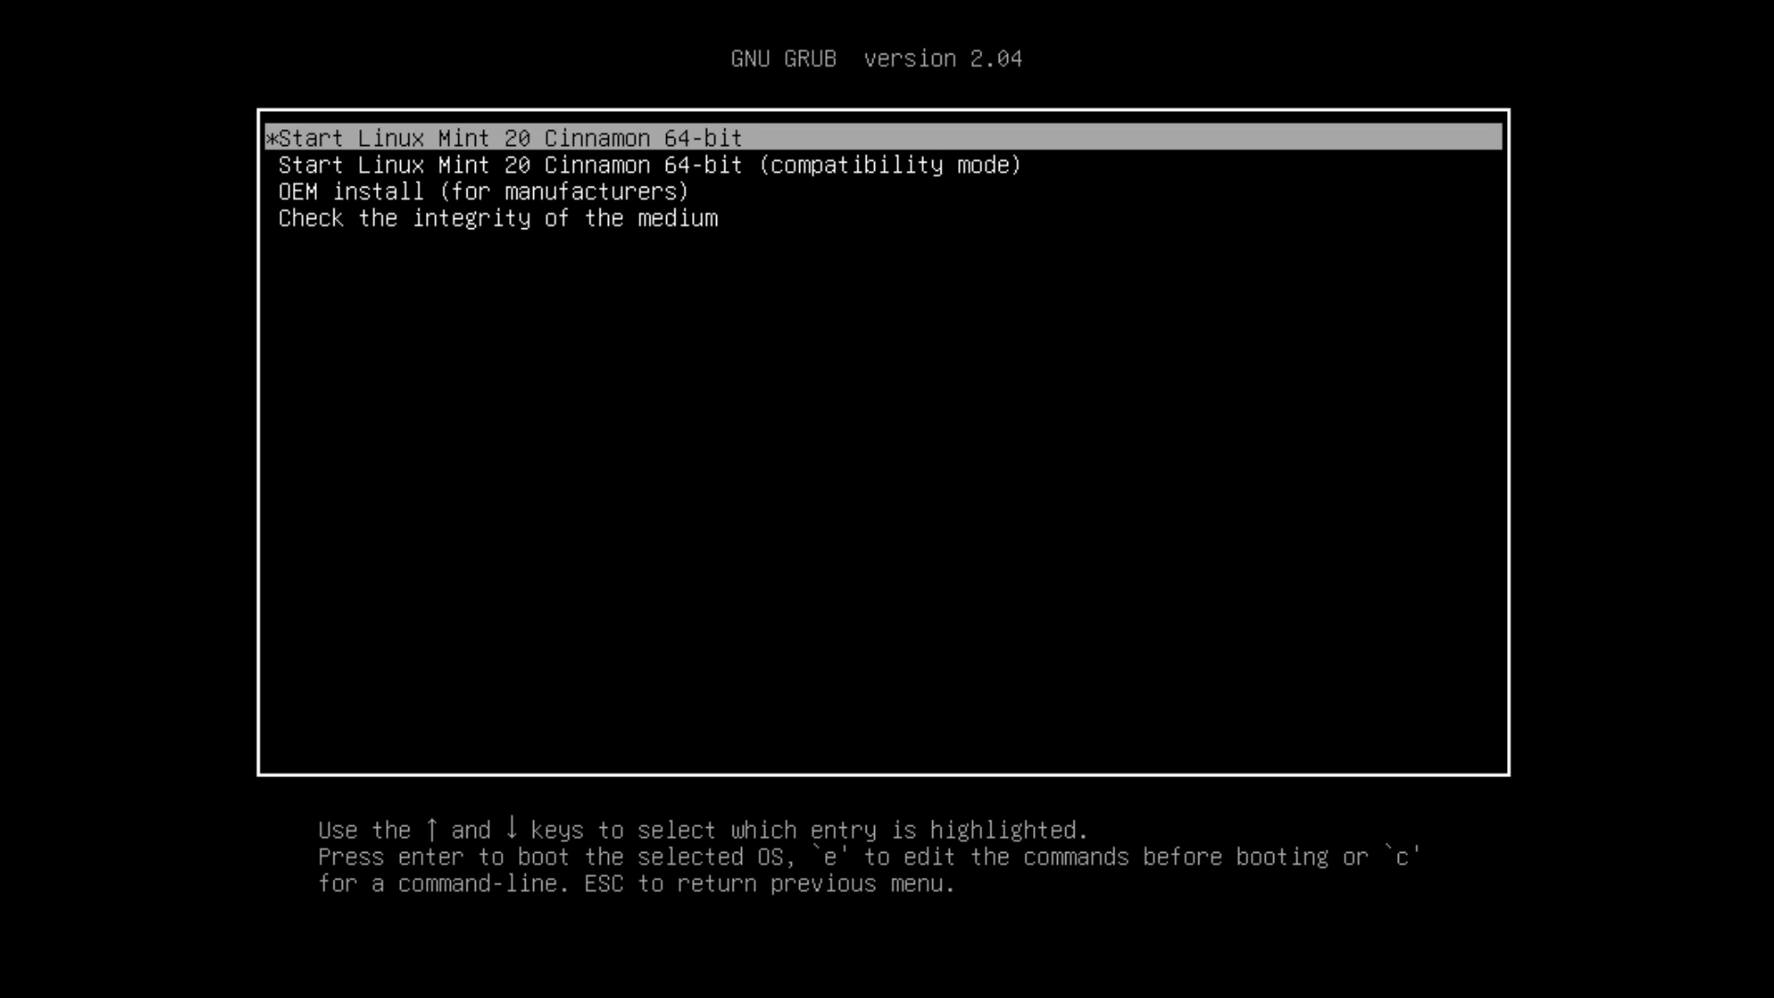
Boot the default 'Start Linux Mint 20 Cinnamon 64-bit' entry from the GRUB menu
key("Return")
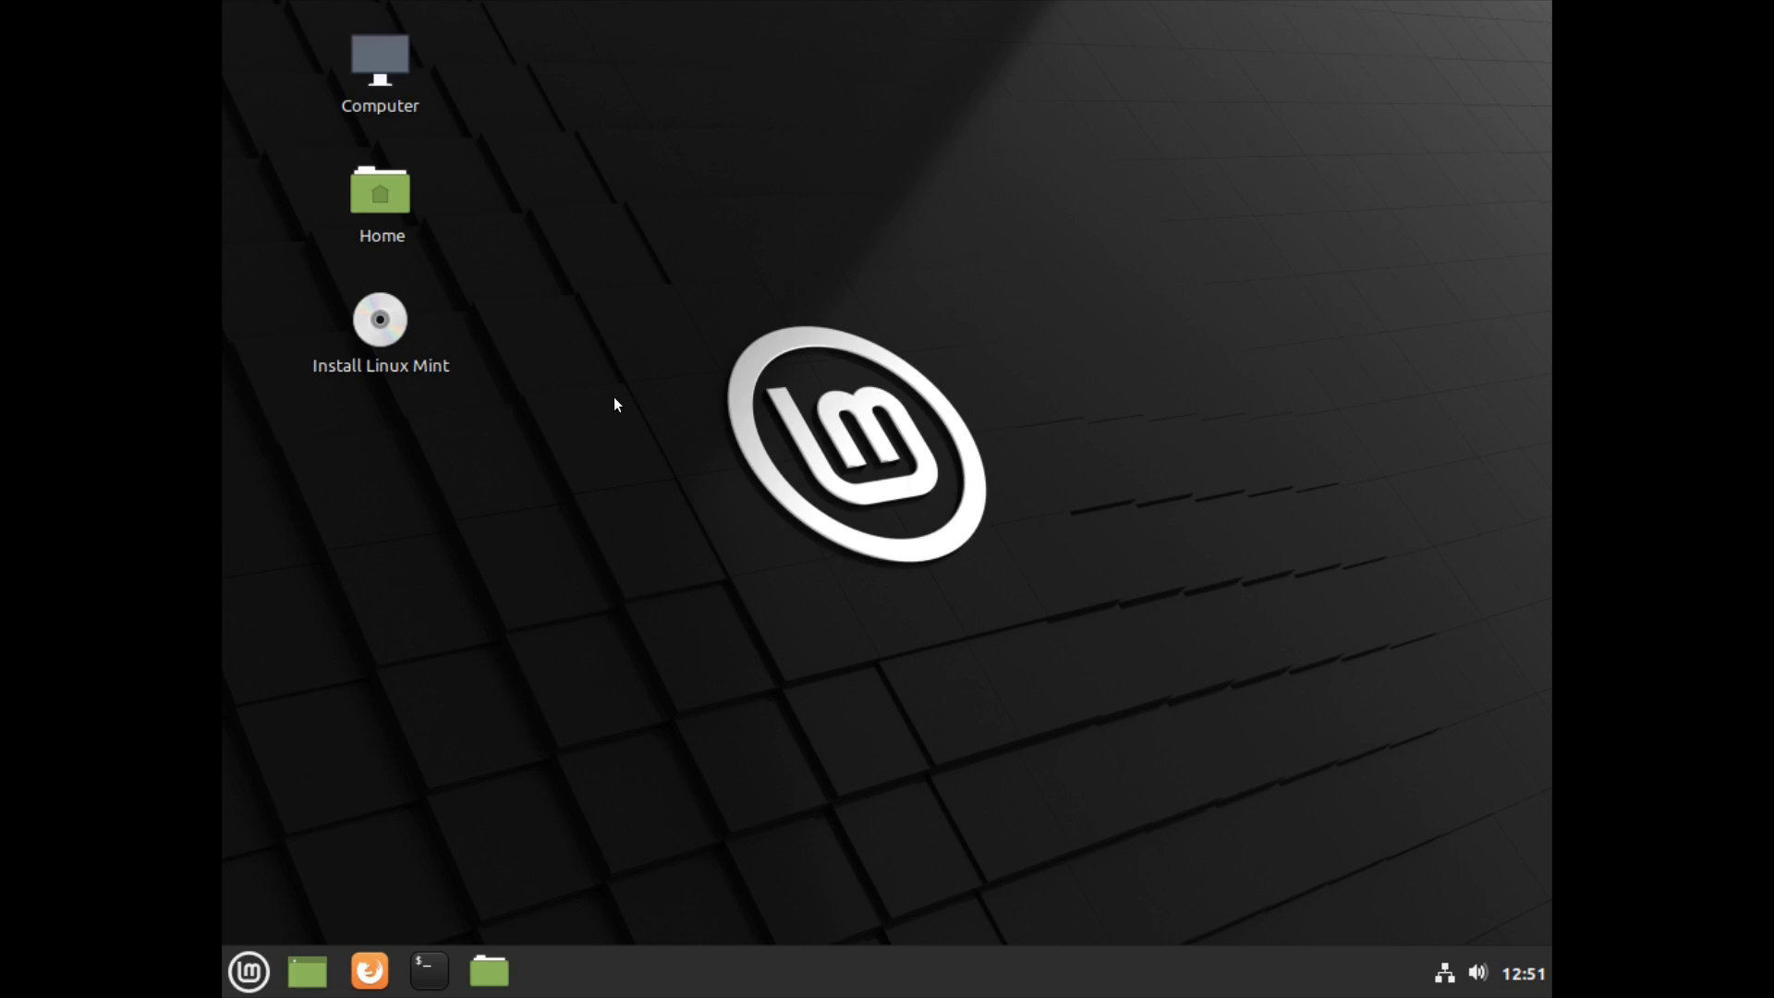
Set the live session's display resolution to 1920 x 1080 (16:9) and keep it
left_click(248, 971)
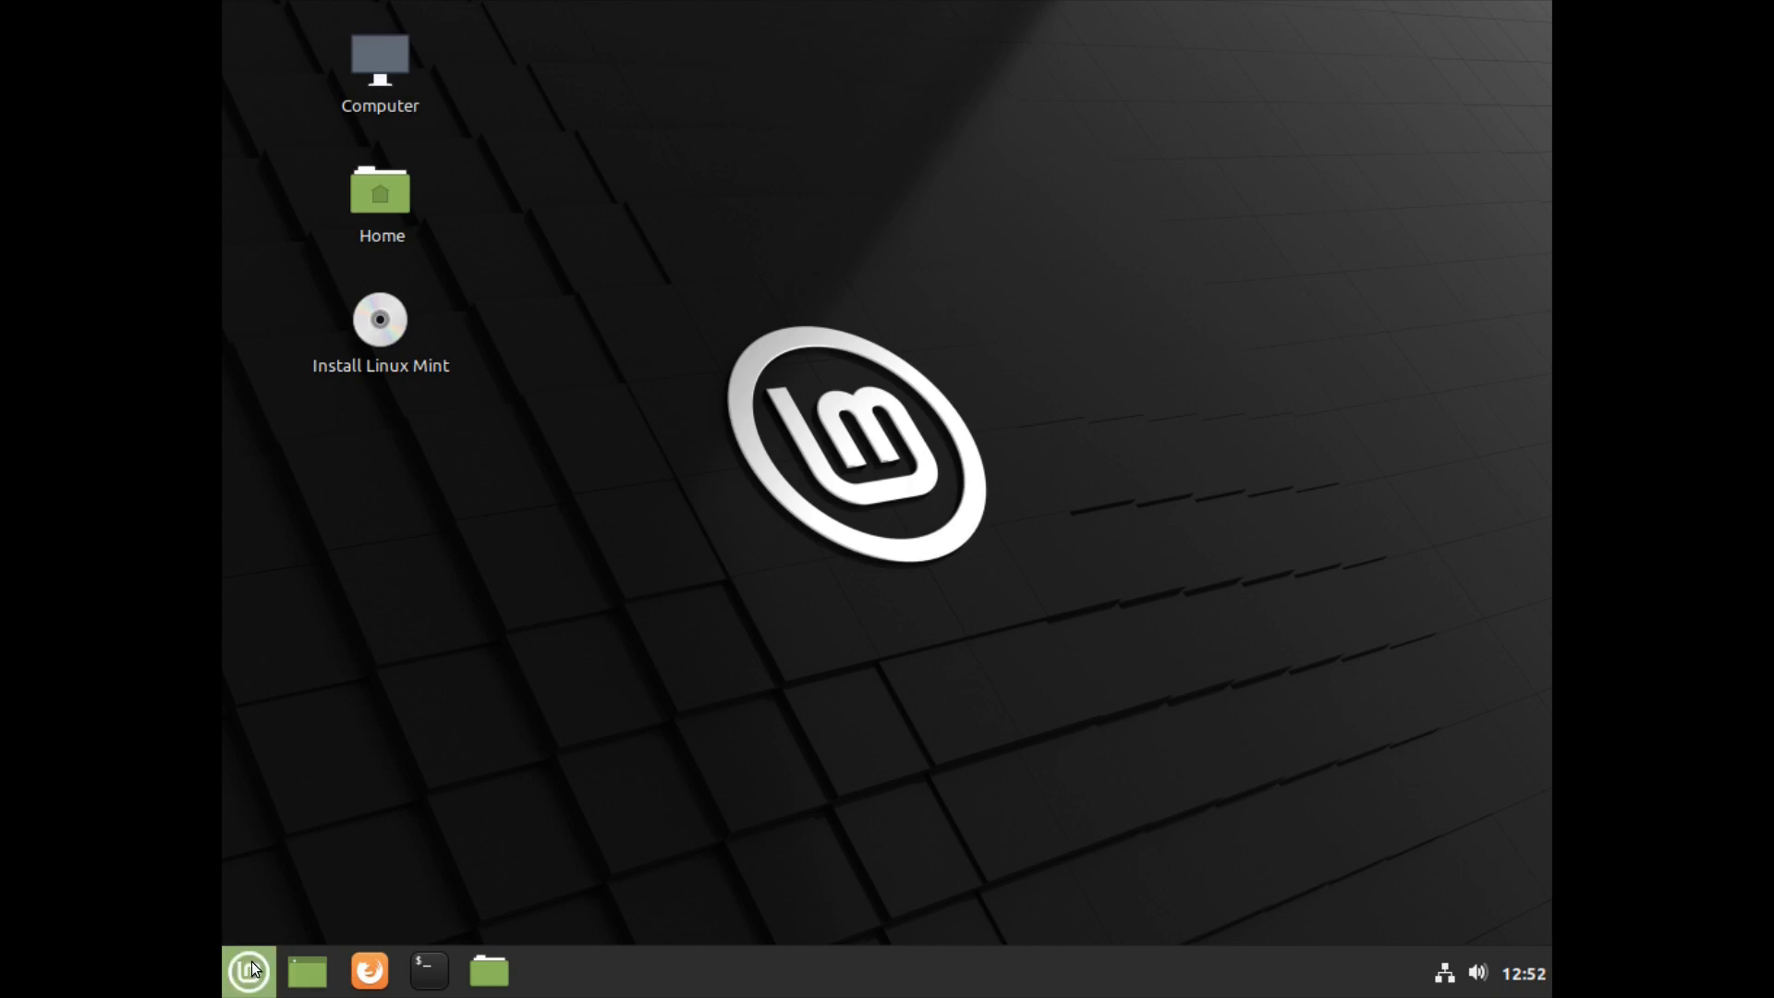
left_click(277, 455)
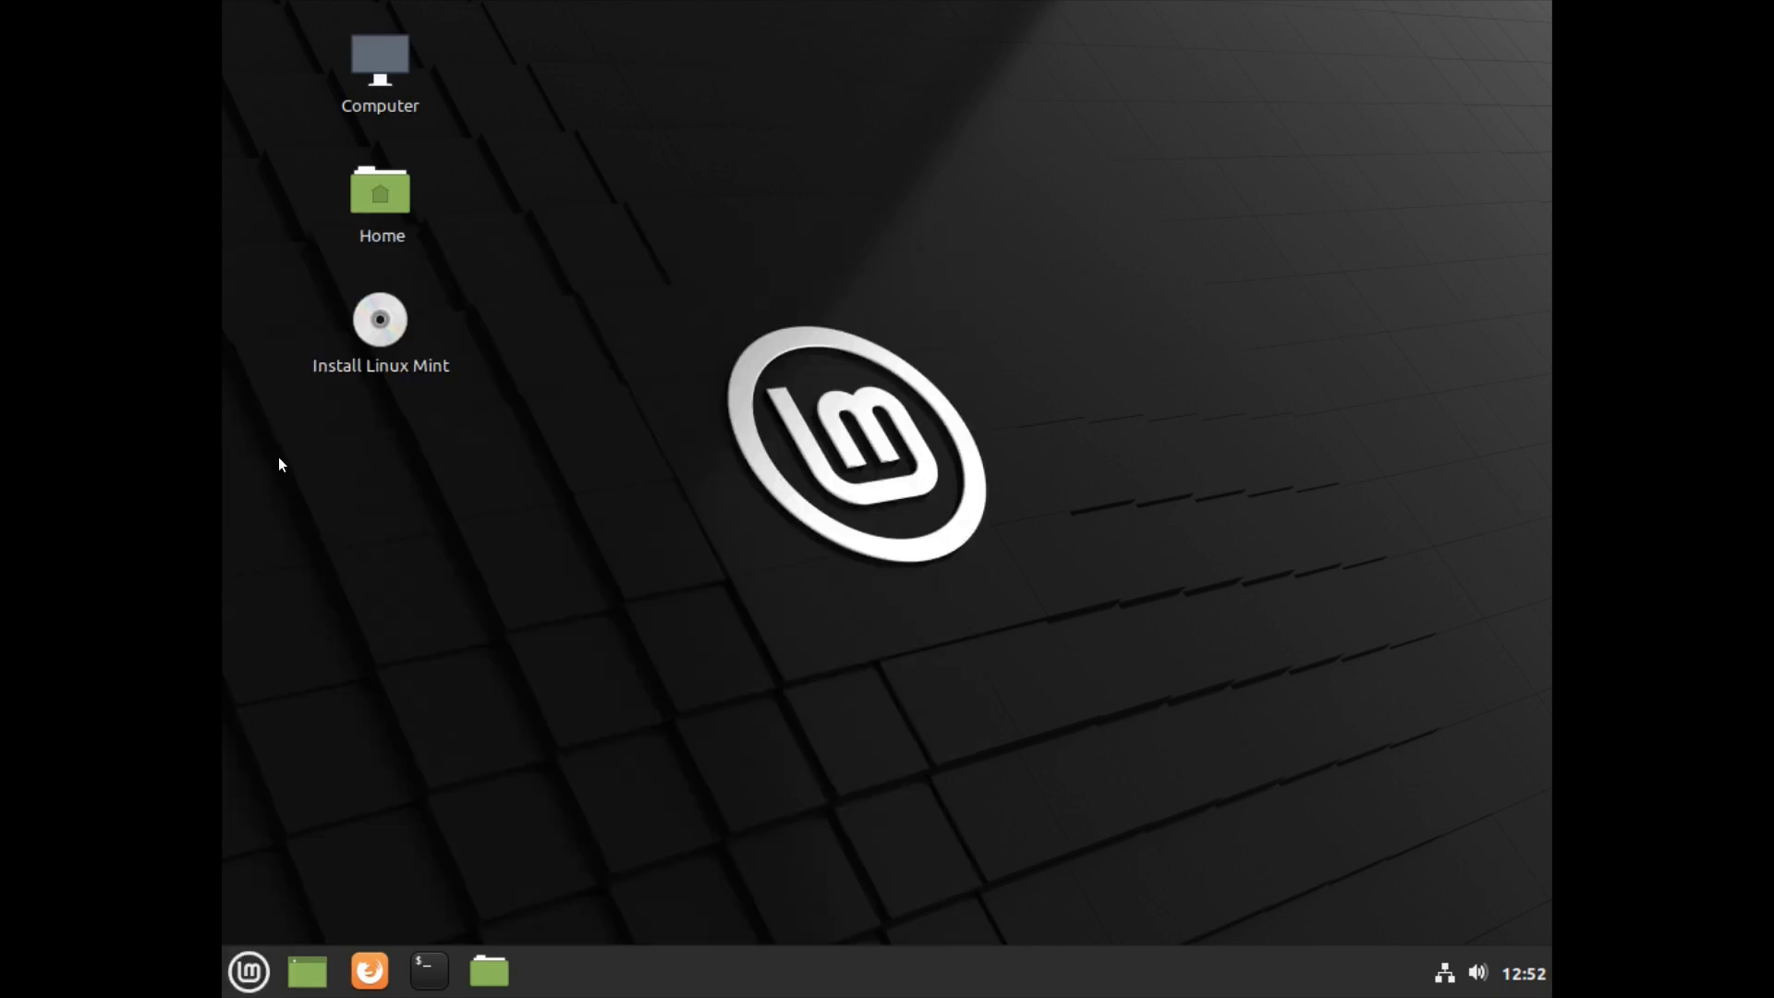
scroll(702, 573, "down", 5)
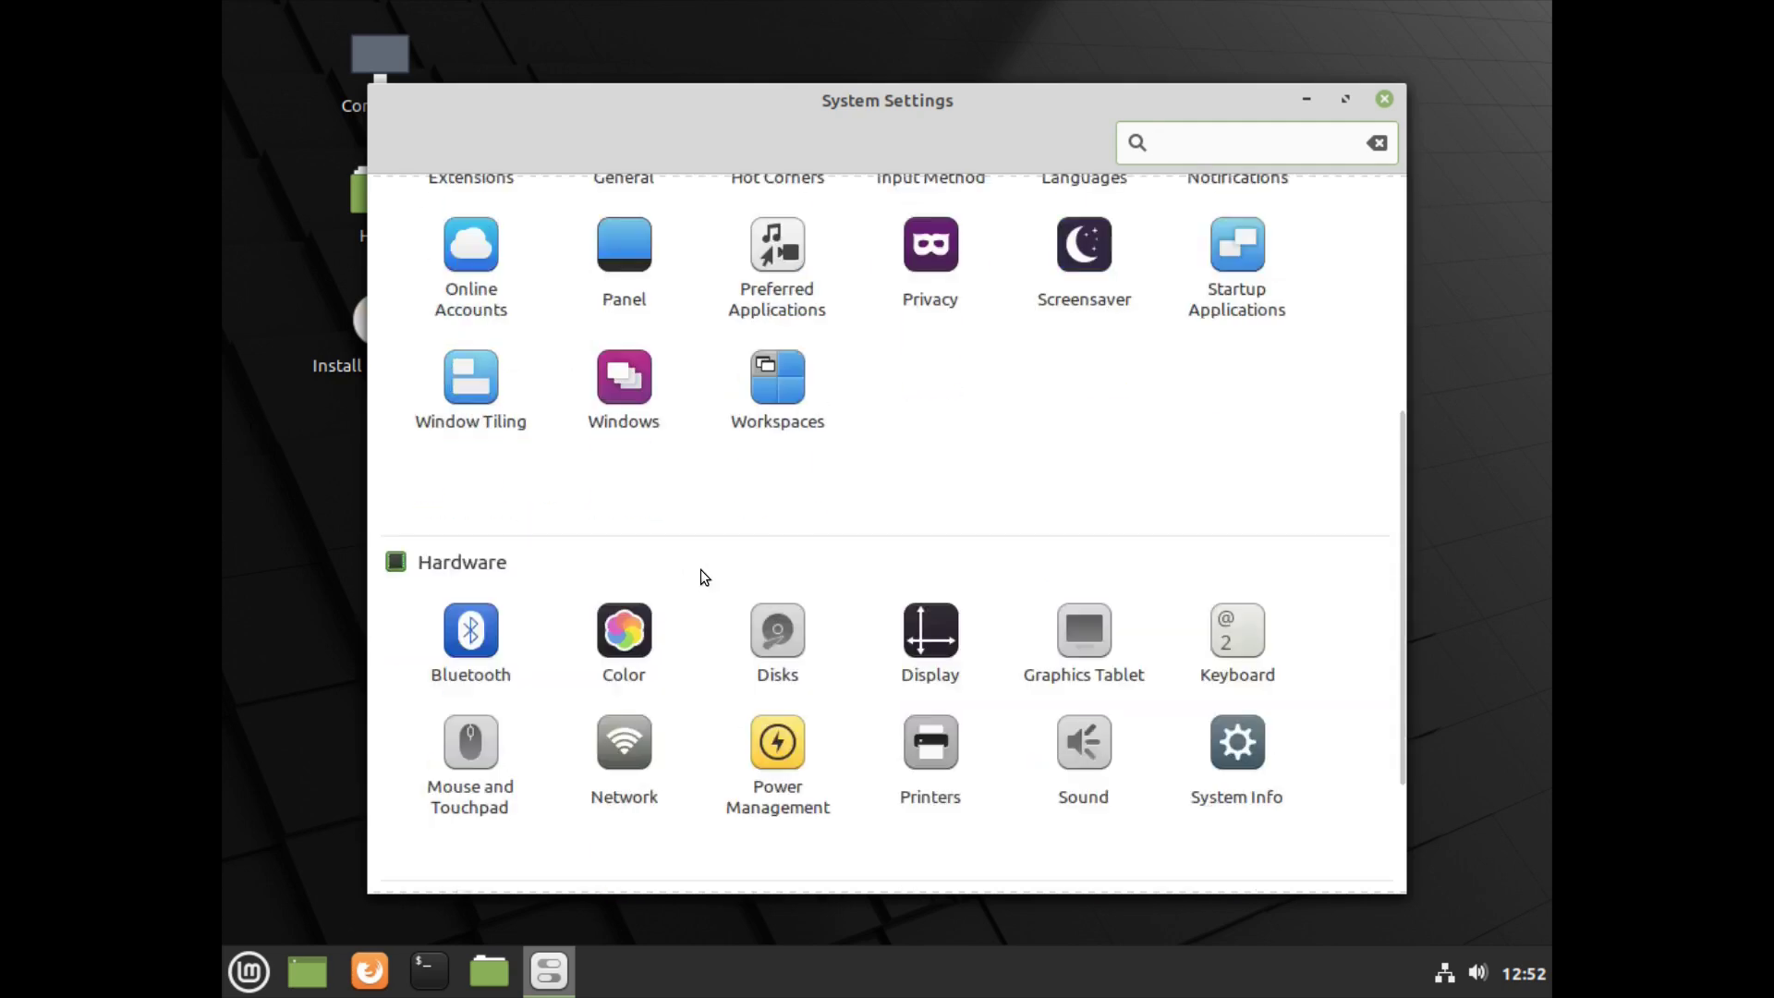
left_click(925, 647)
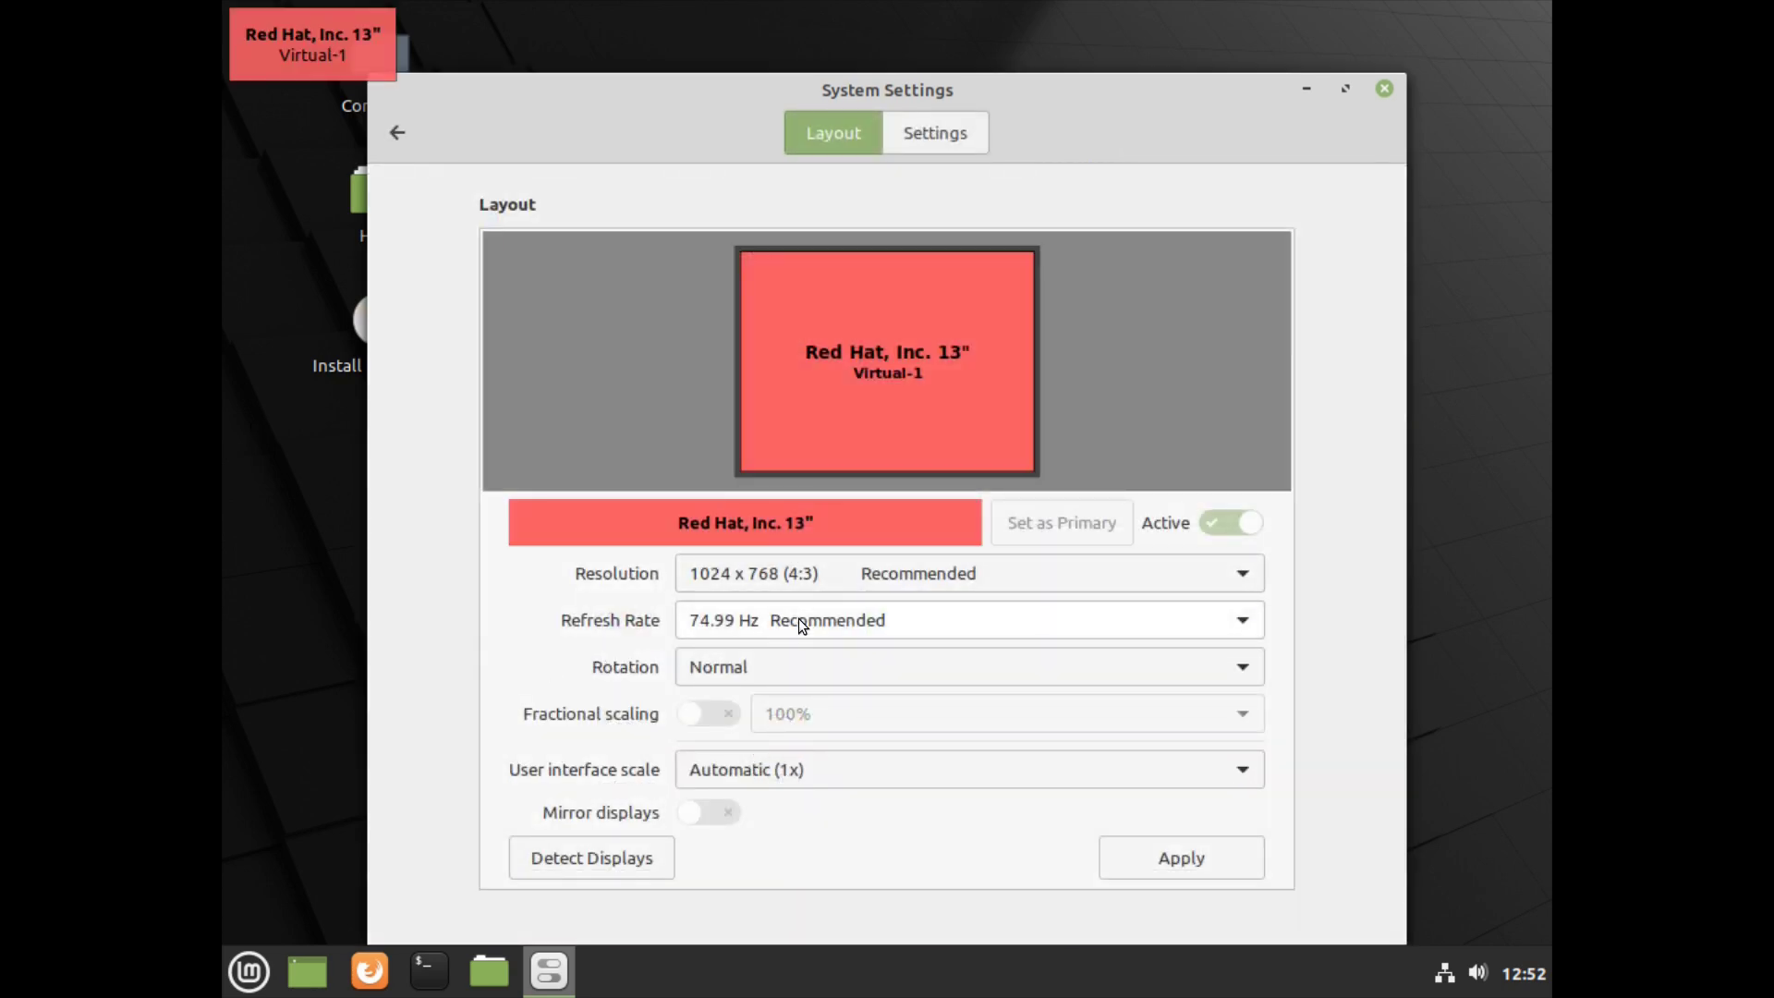
left_click(806, 574)
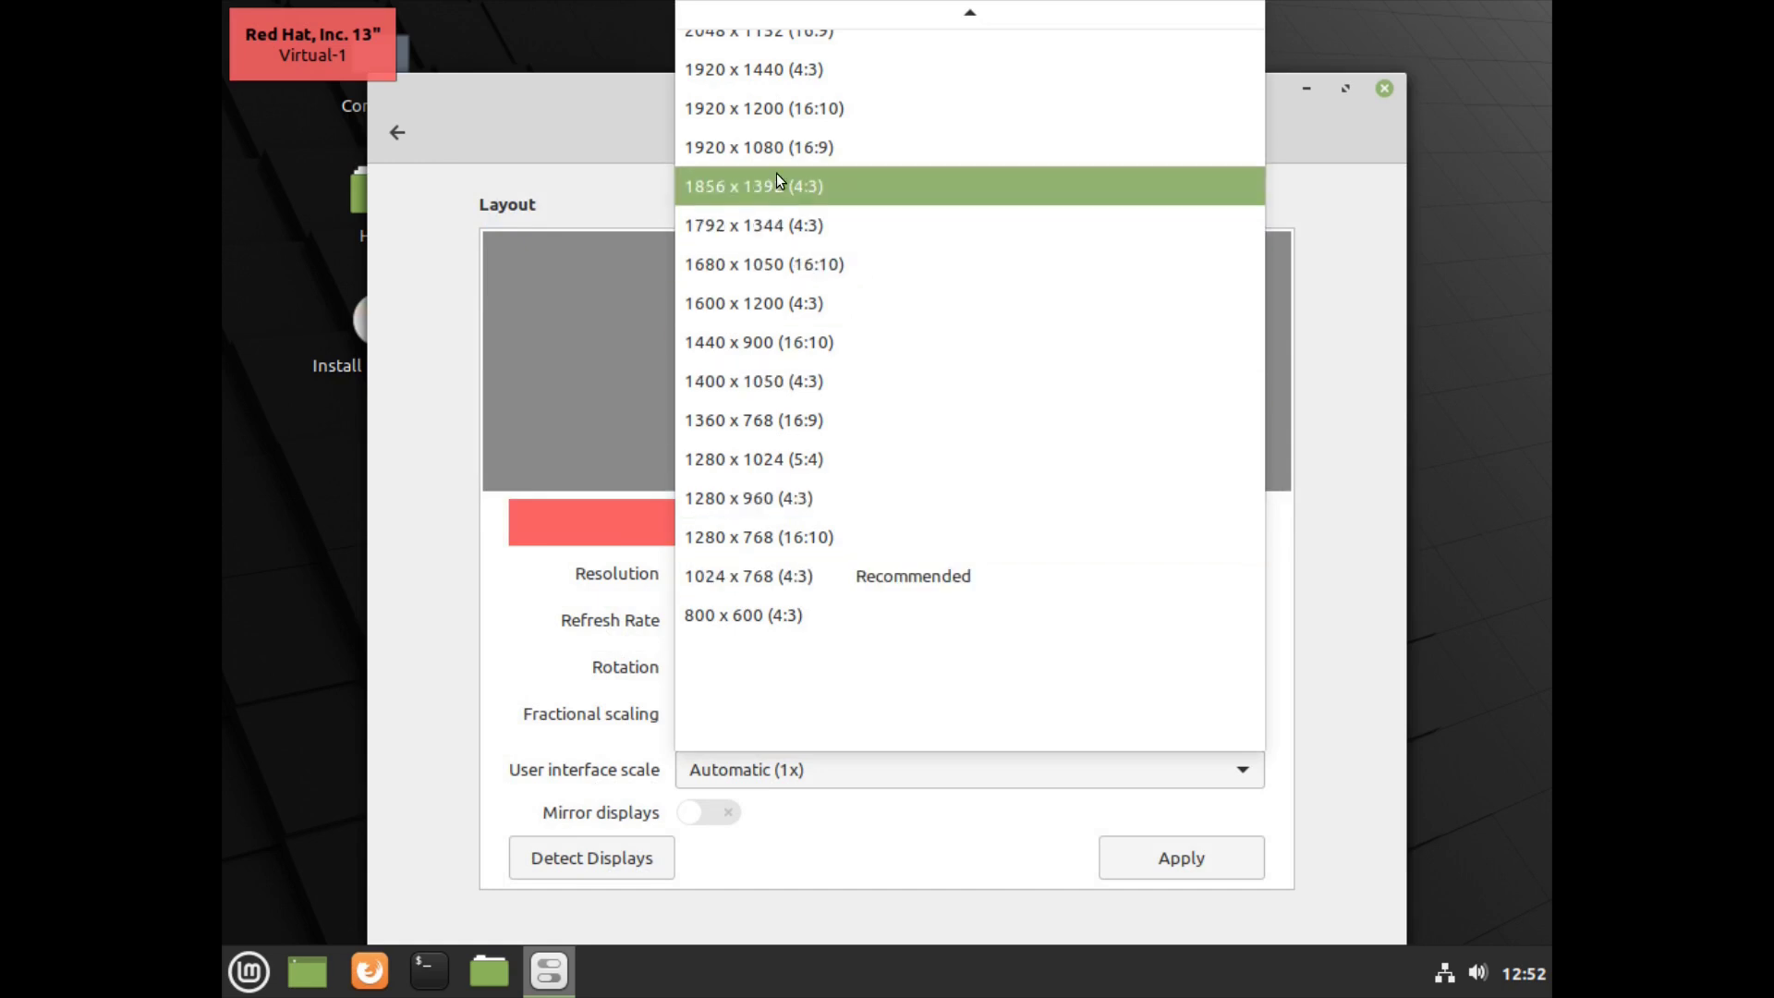
left_click(775, 148)
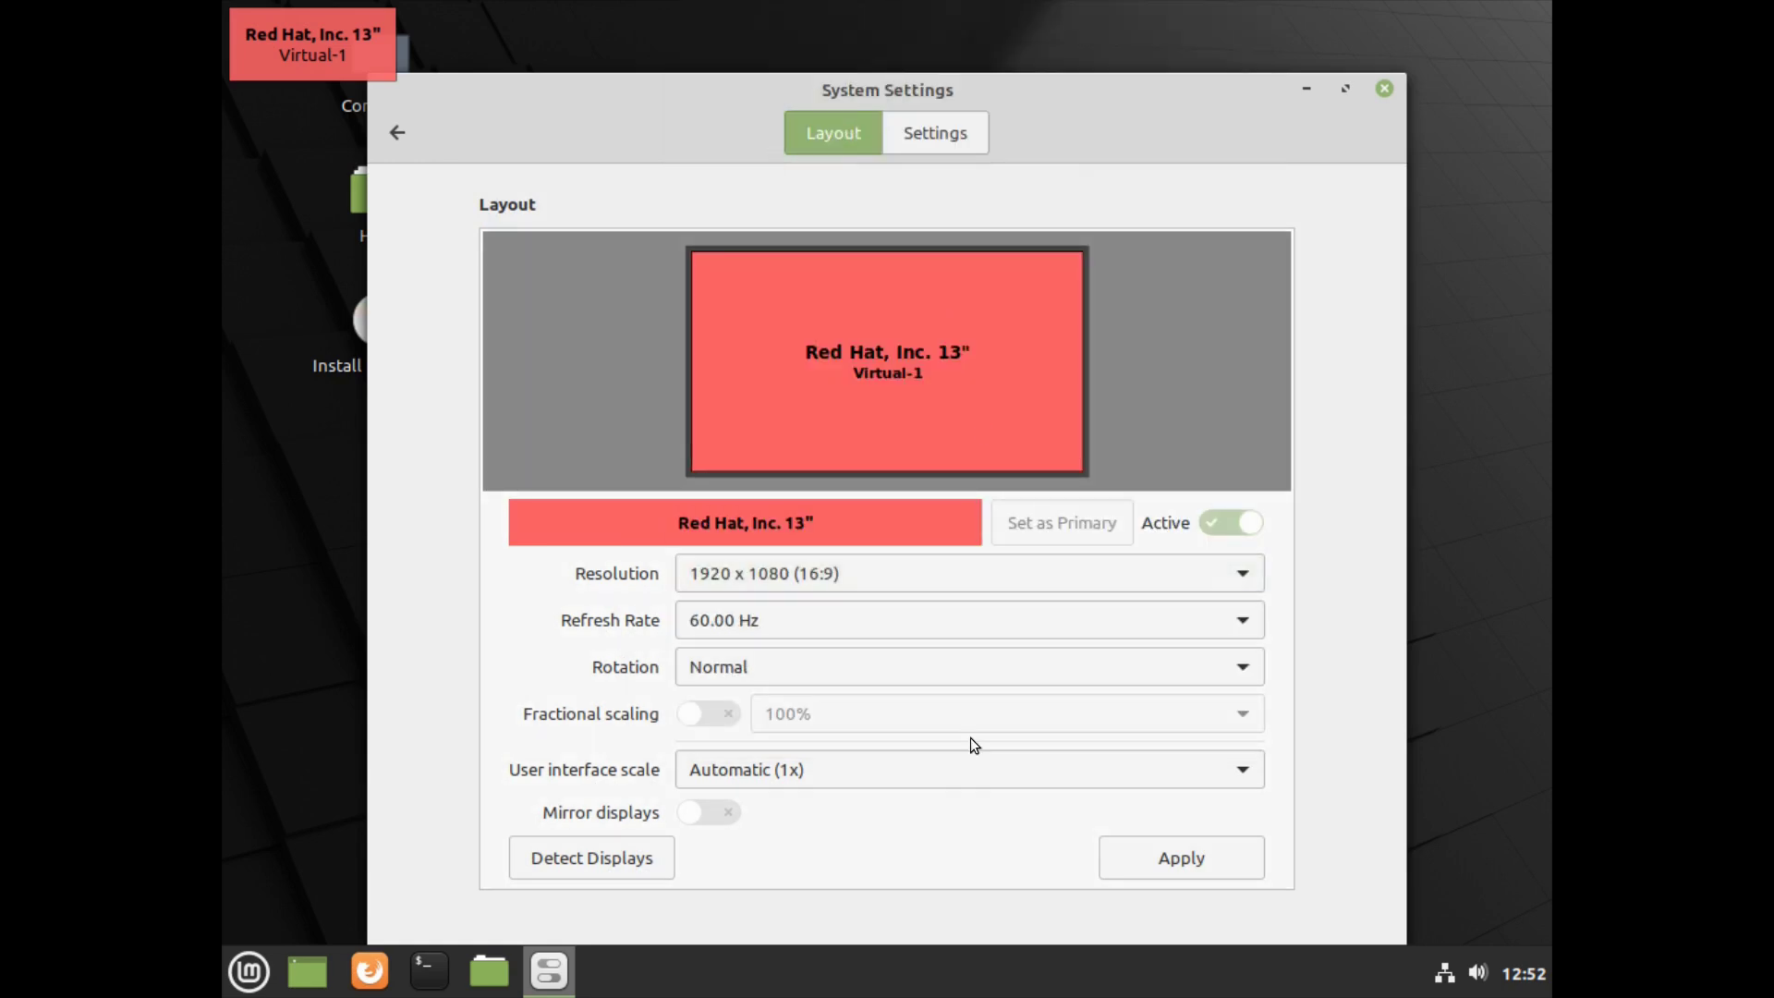
left_click(1122, 850)
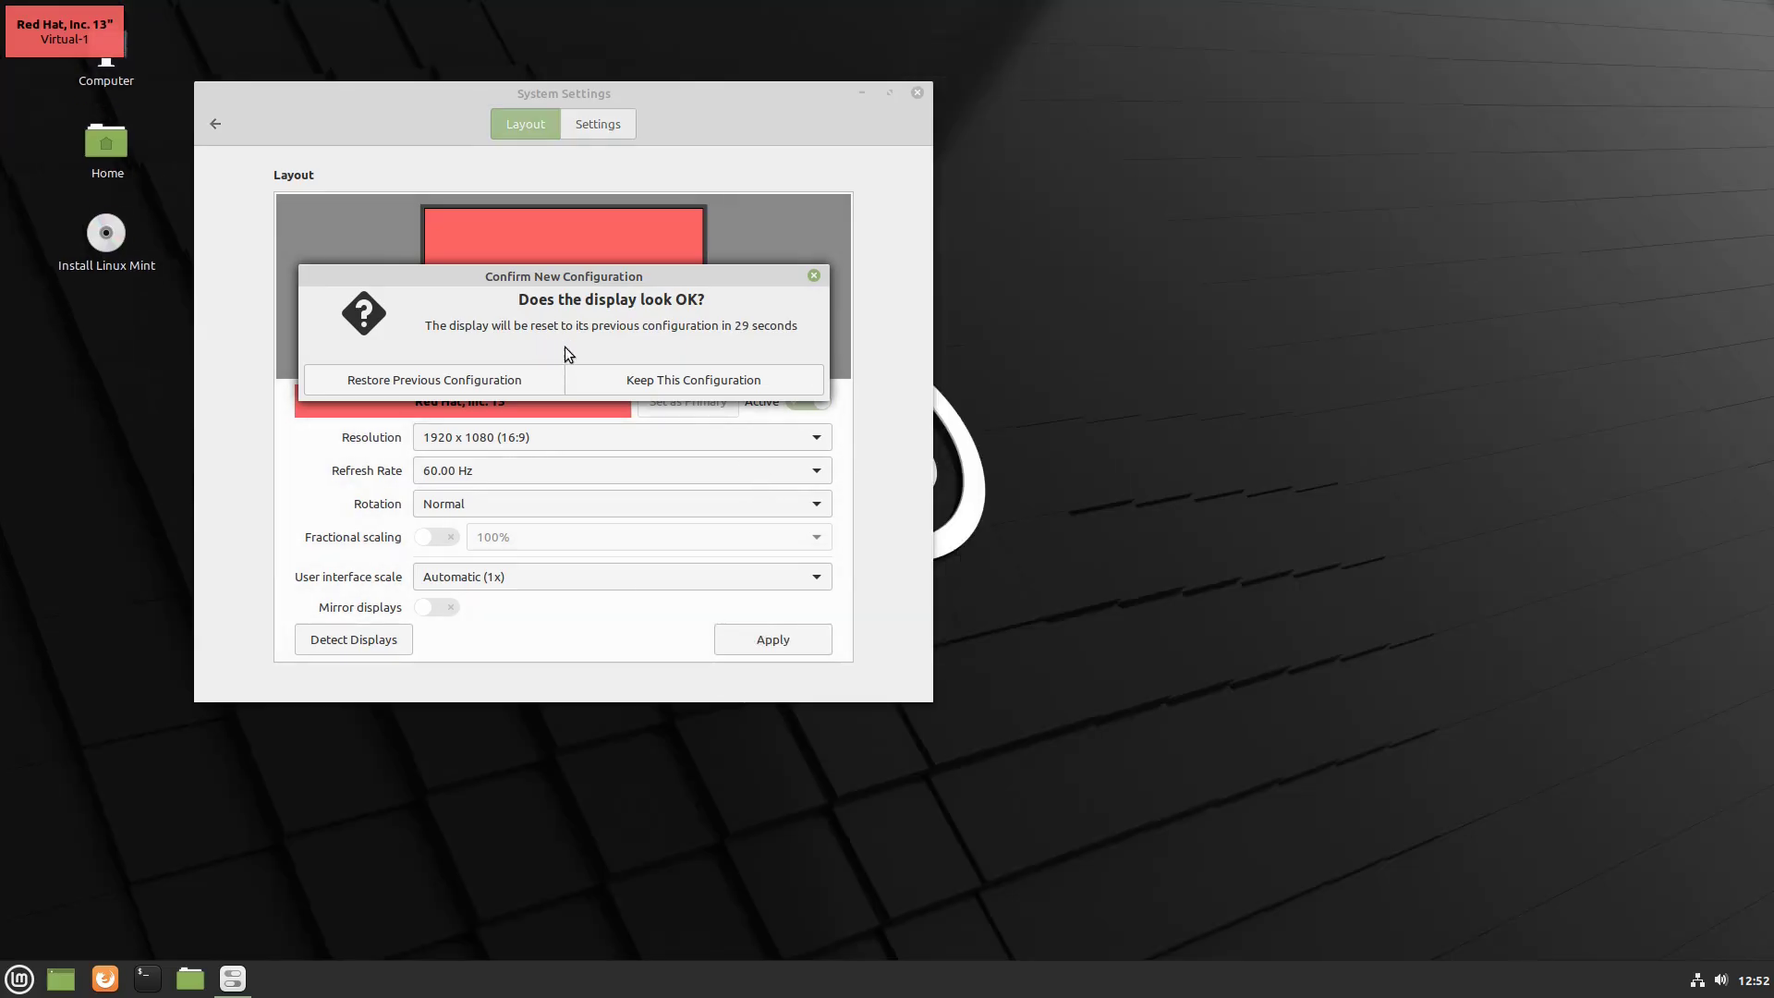
left_click(663, 380)
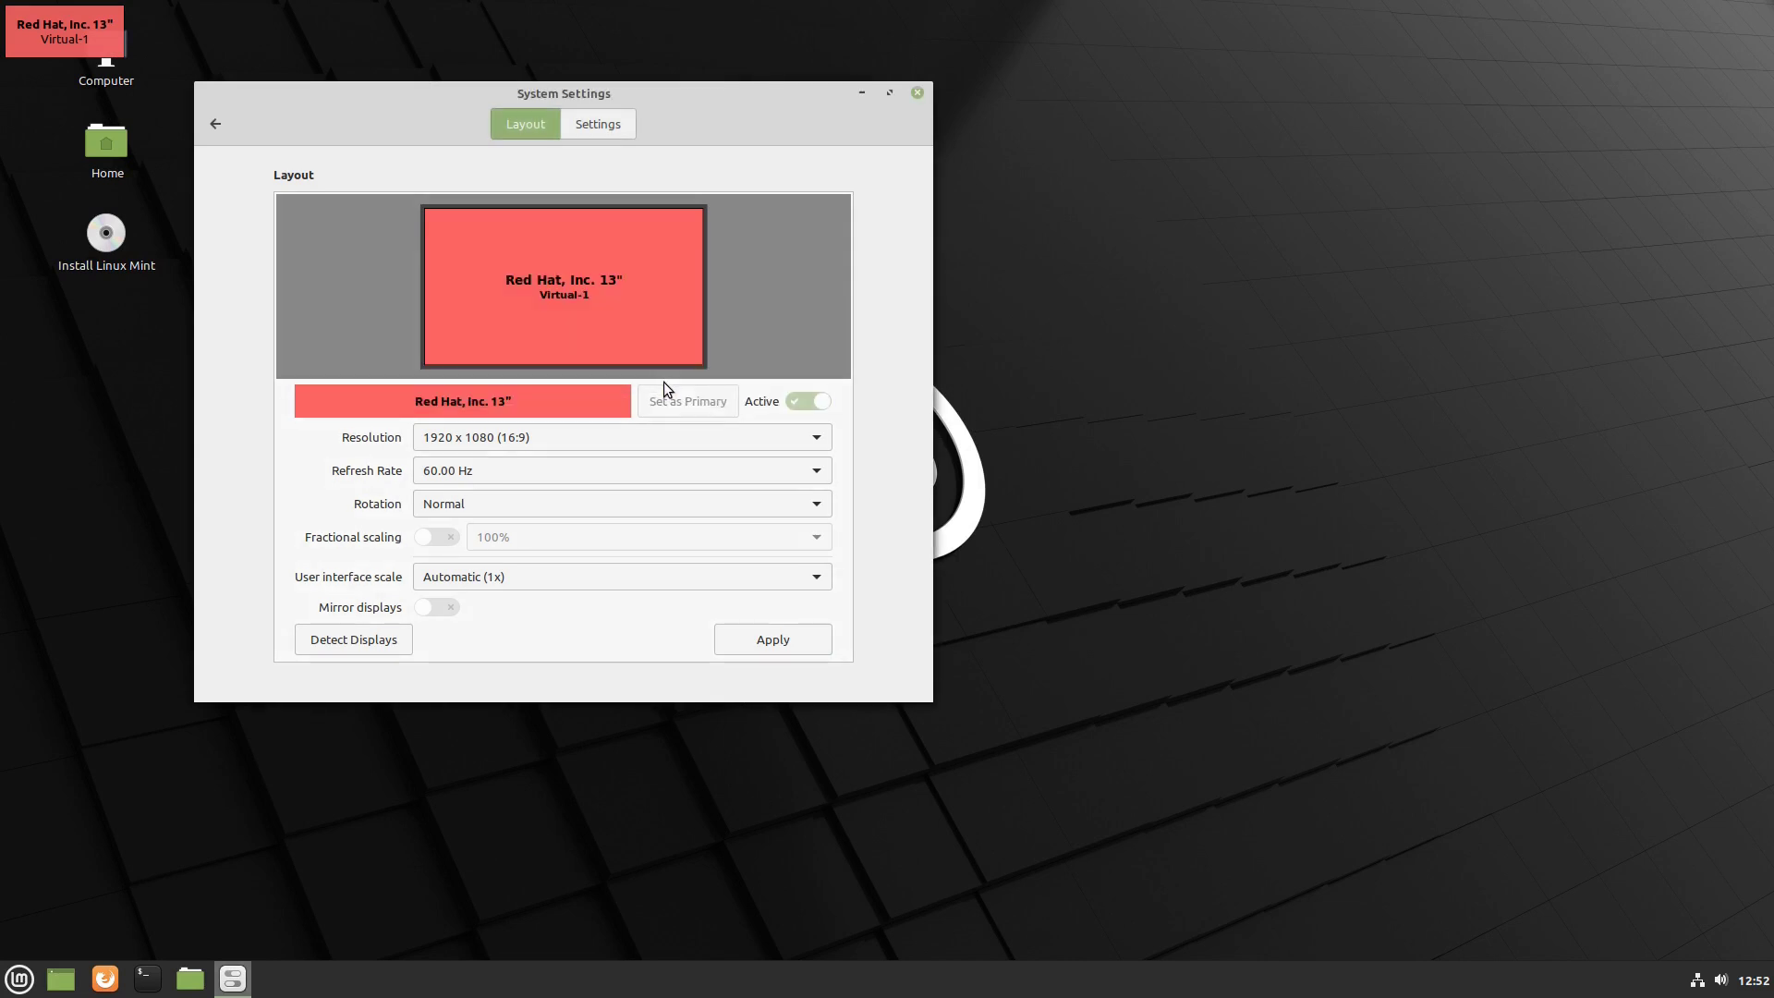
left_click(923, 96)
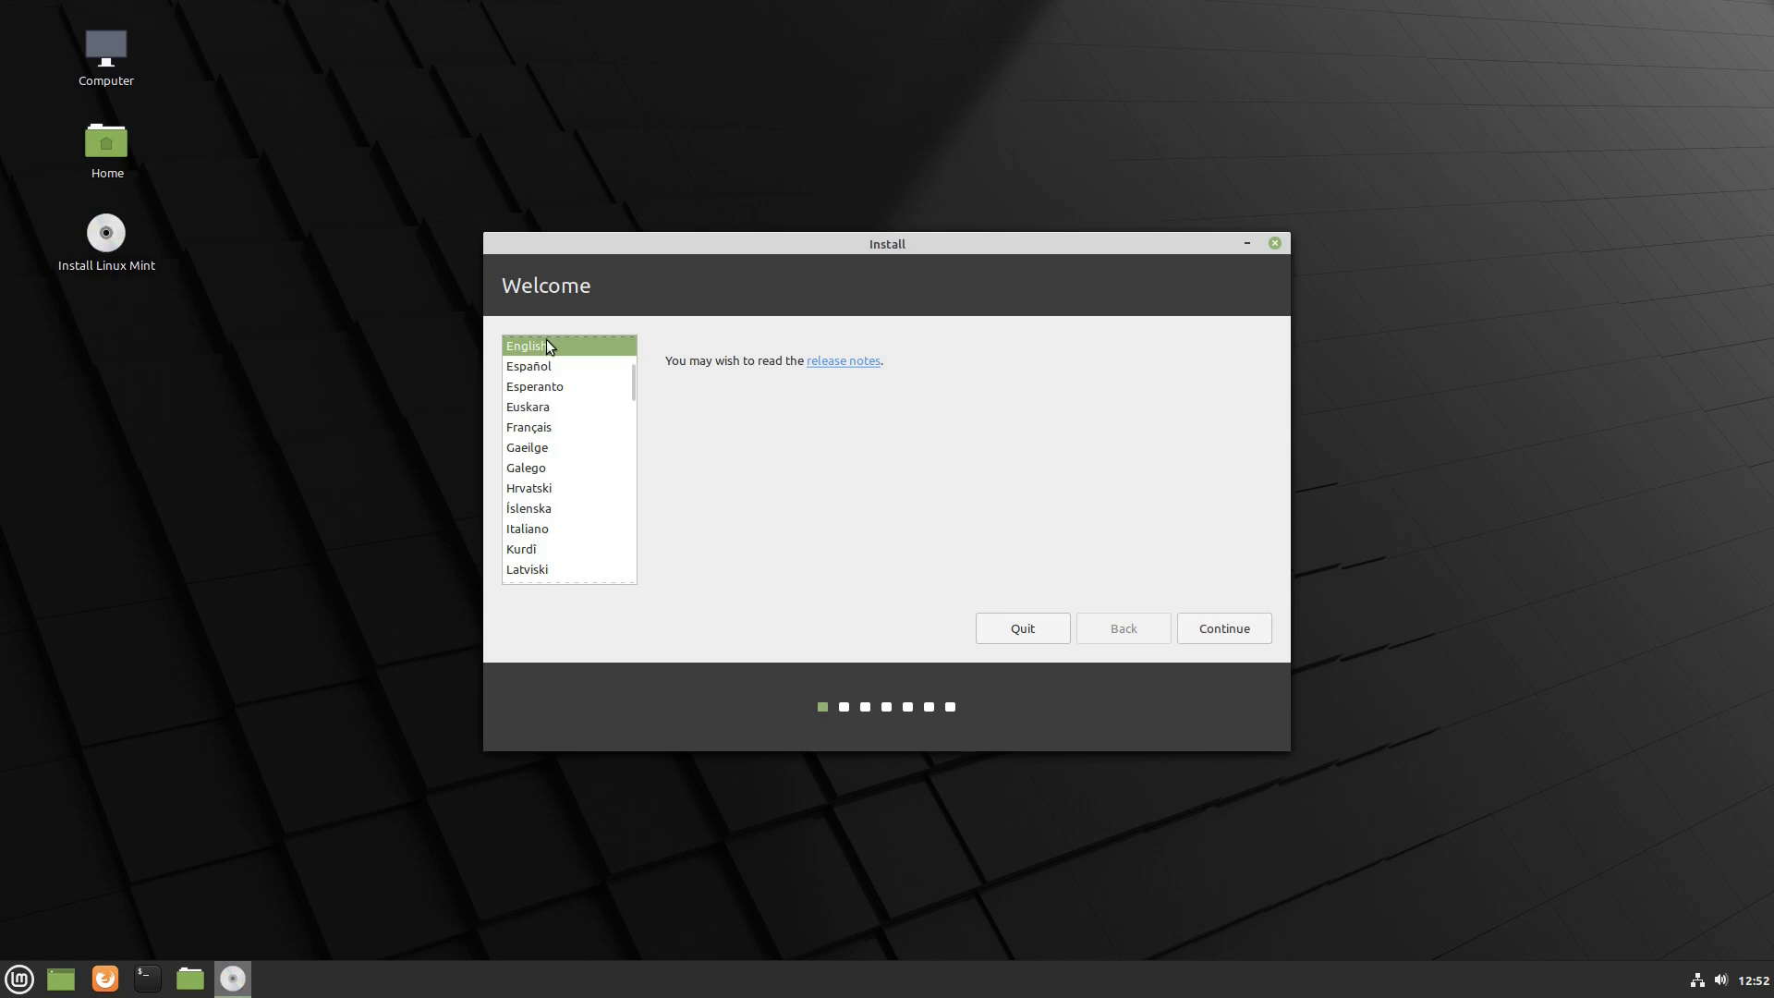
Keep English, pick the Switzerland keyboard layout, and opt into installing multimedia codecs
left_click(1239, 630)
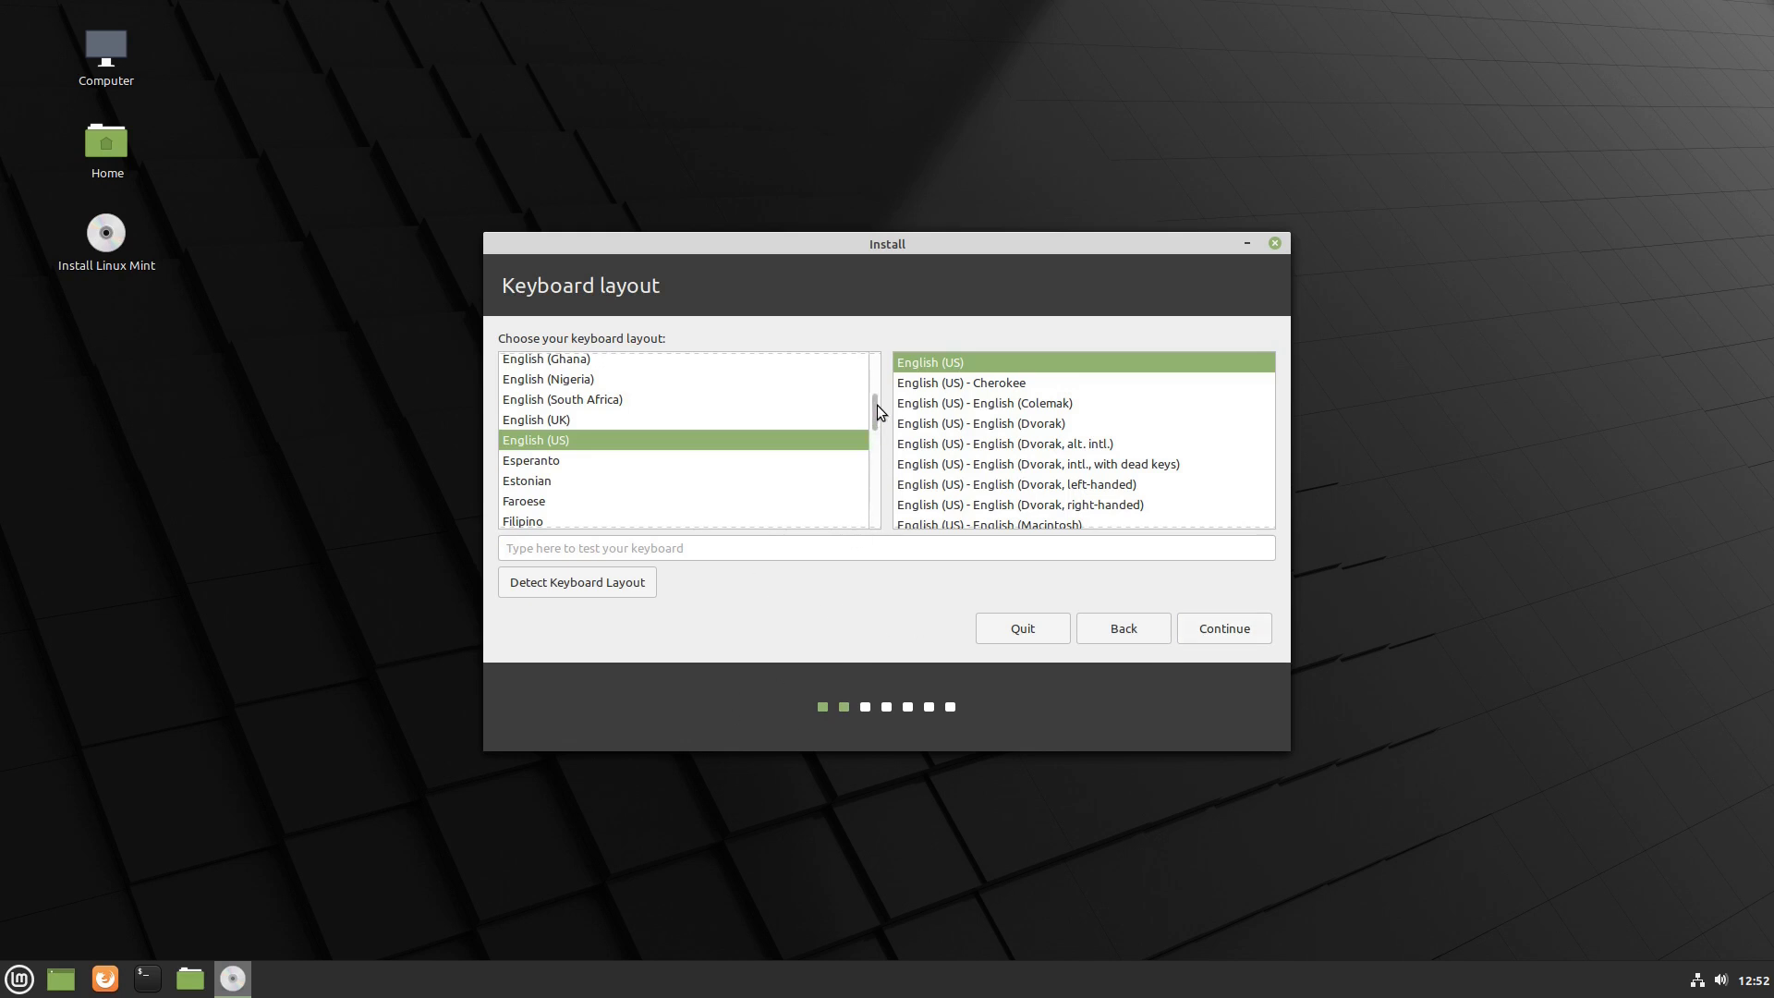
scroll(874, 414, "down", 2)
scroll(874, 471, "down", 6)
scroll(876, 476, "up", 2)
scroll(875, 480, "down", 15)
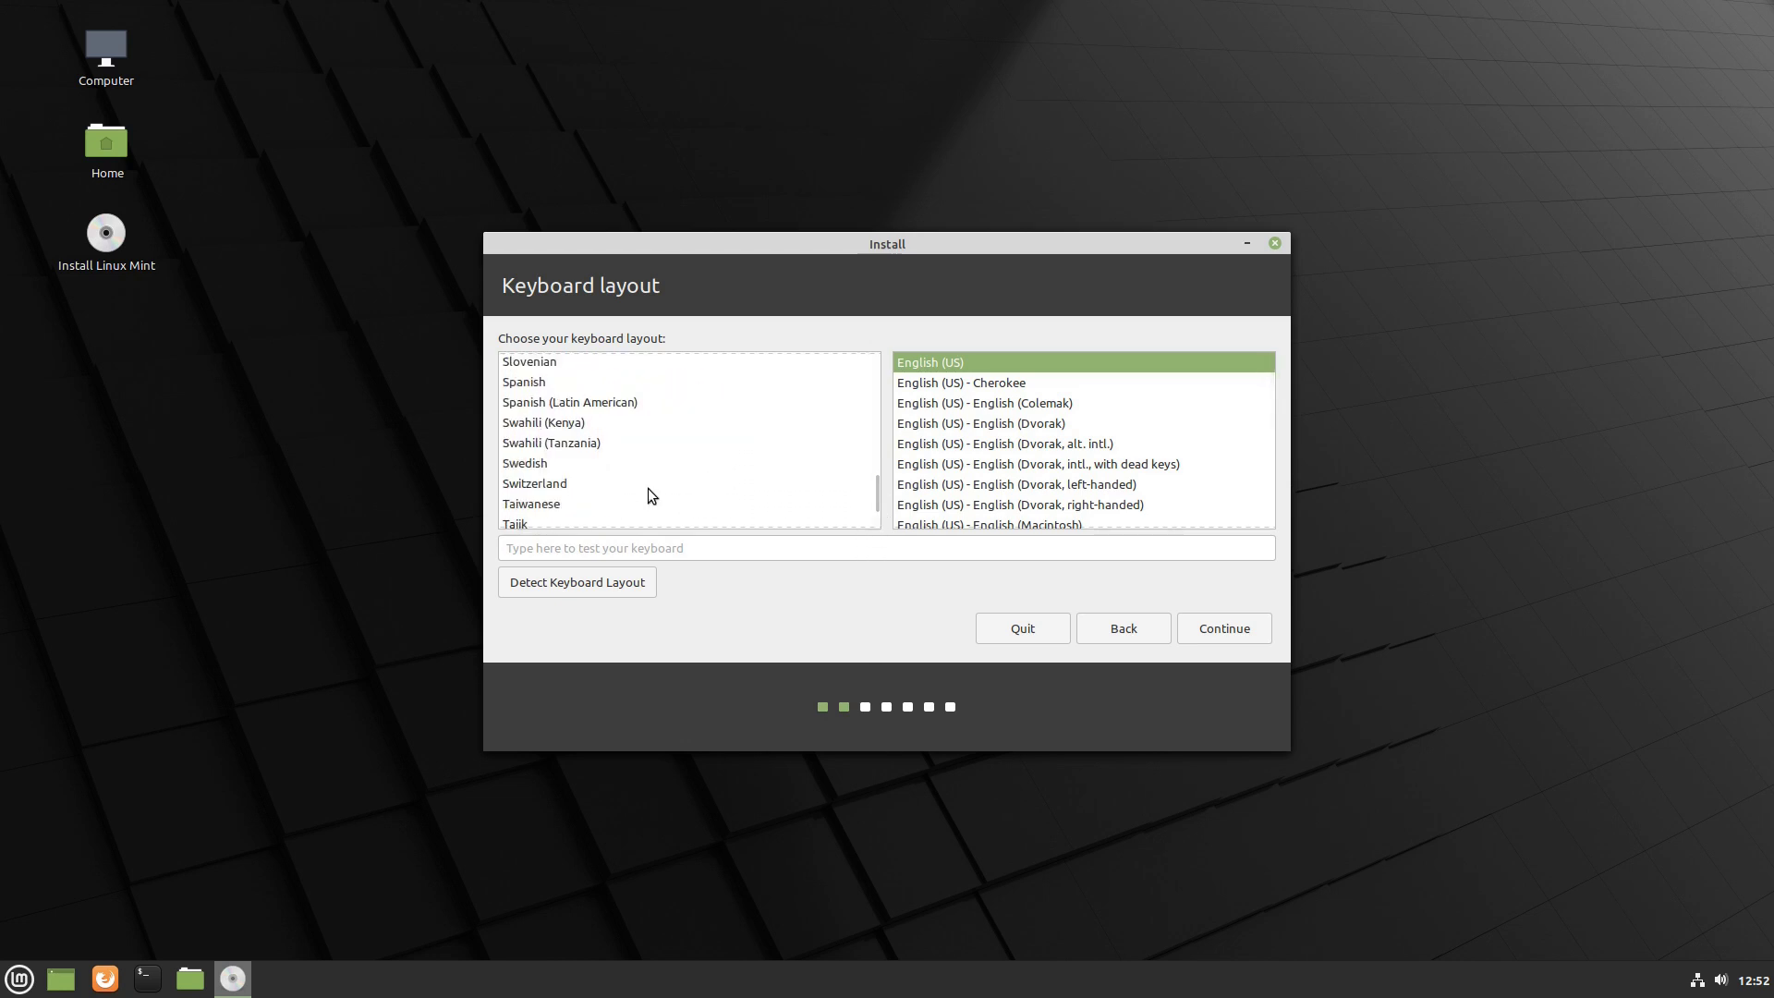
left_click(554, 483)
left_click(1227, 640)
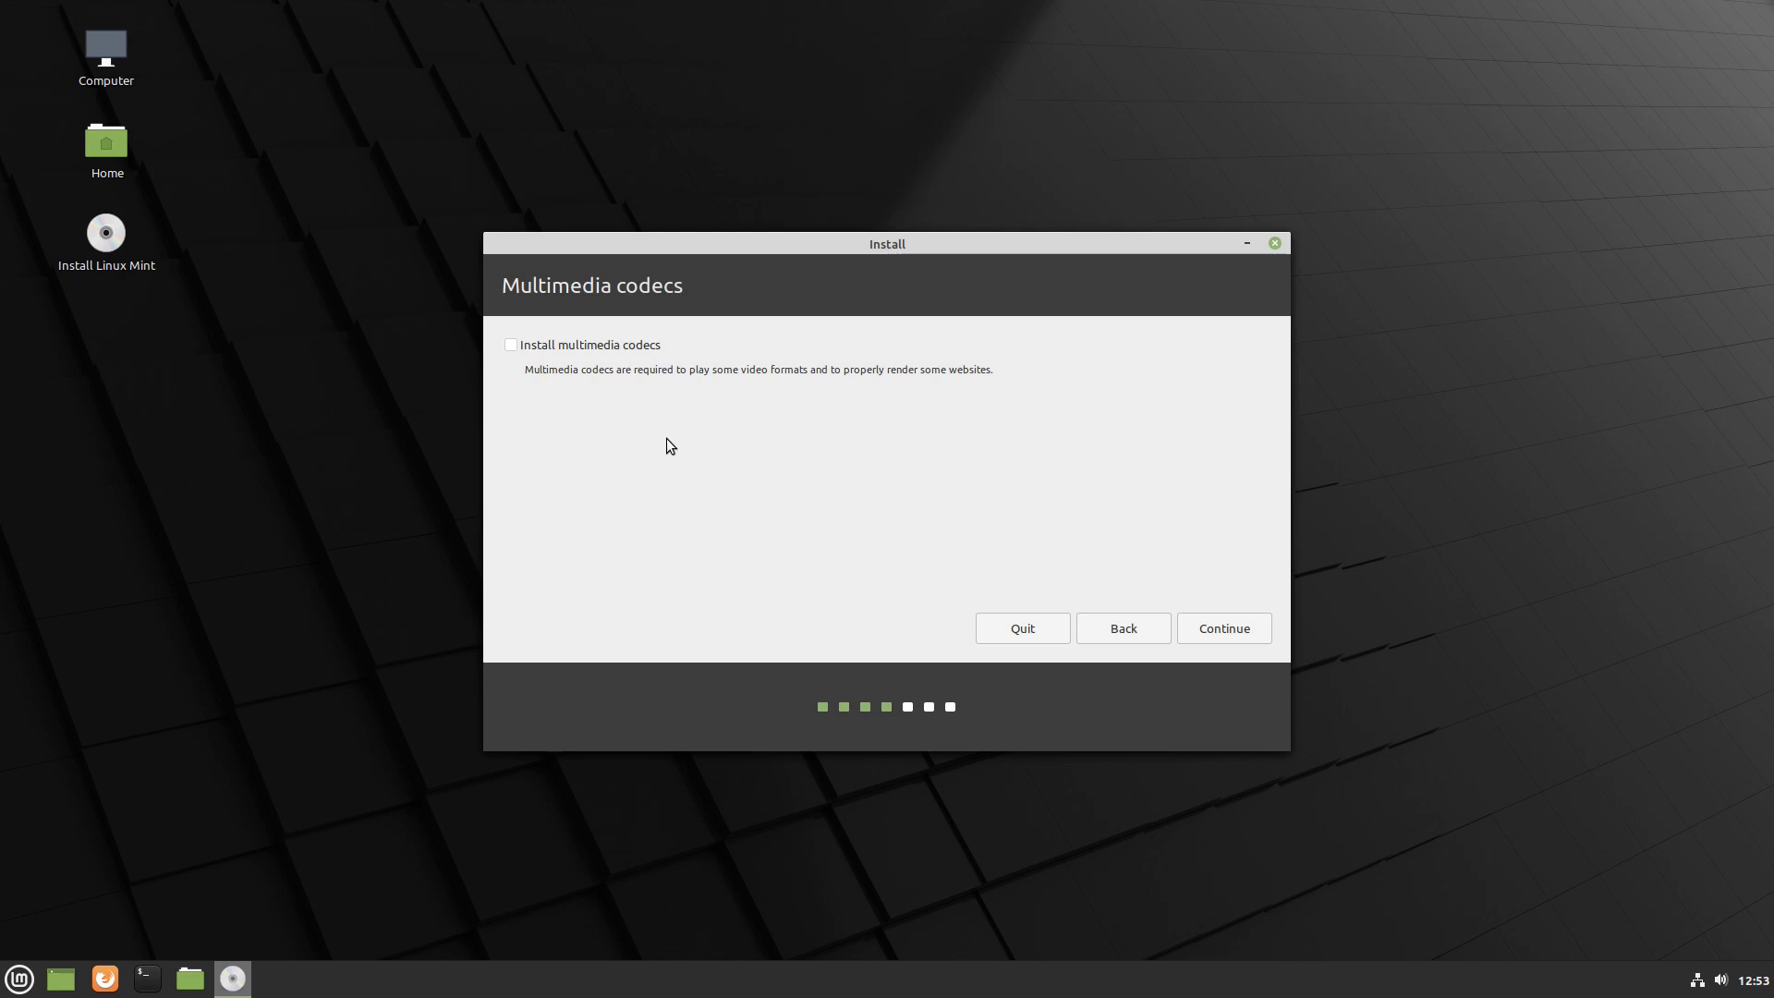
left_click(517, 347)
left_click(1233, 623)
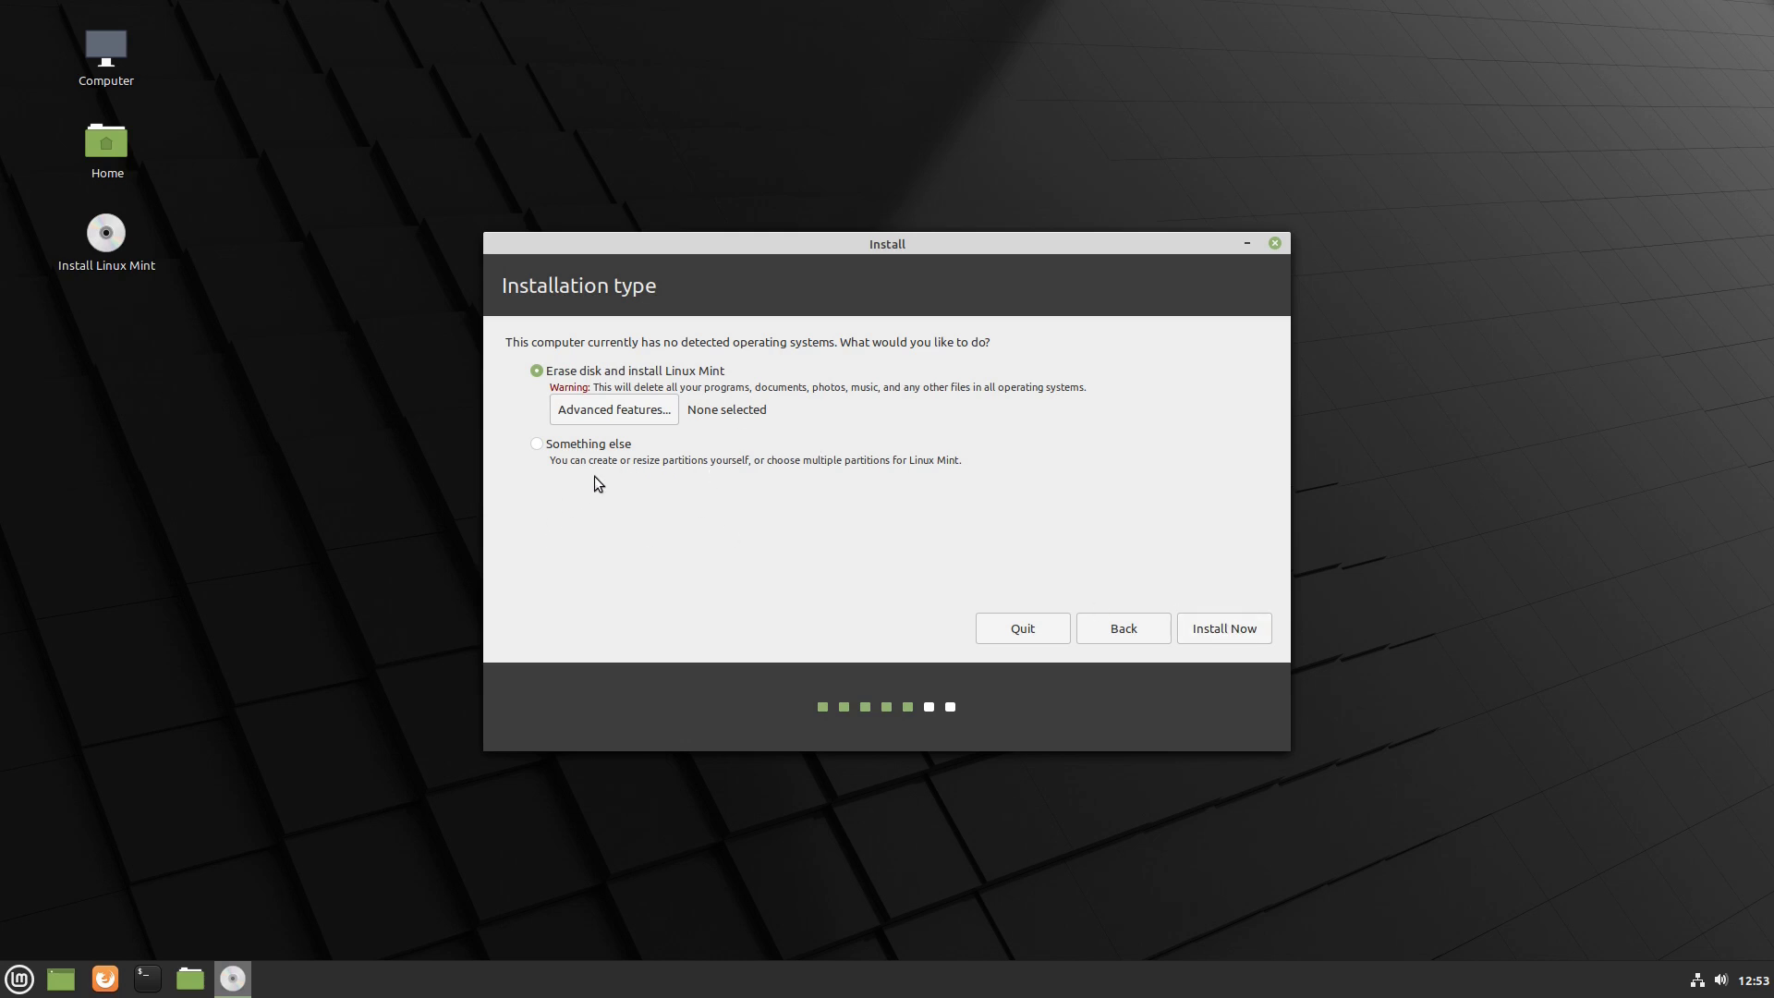
Preview the manual 'Something else' partitioning view, then return to the installation type options
left_click(582, 445)
left_click(1222, 631)
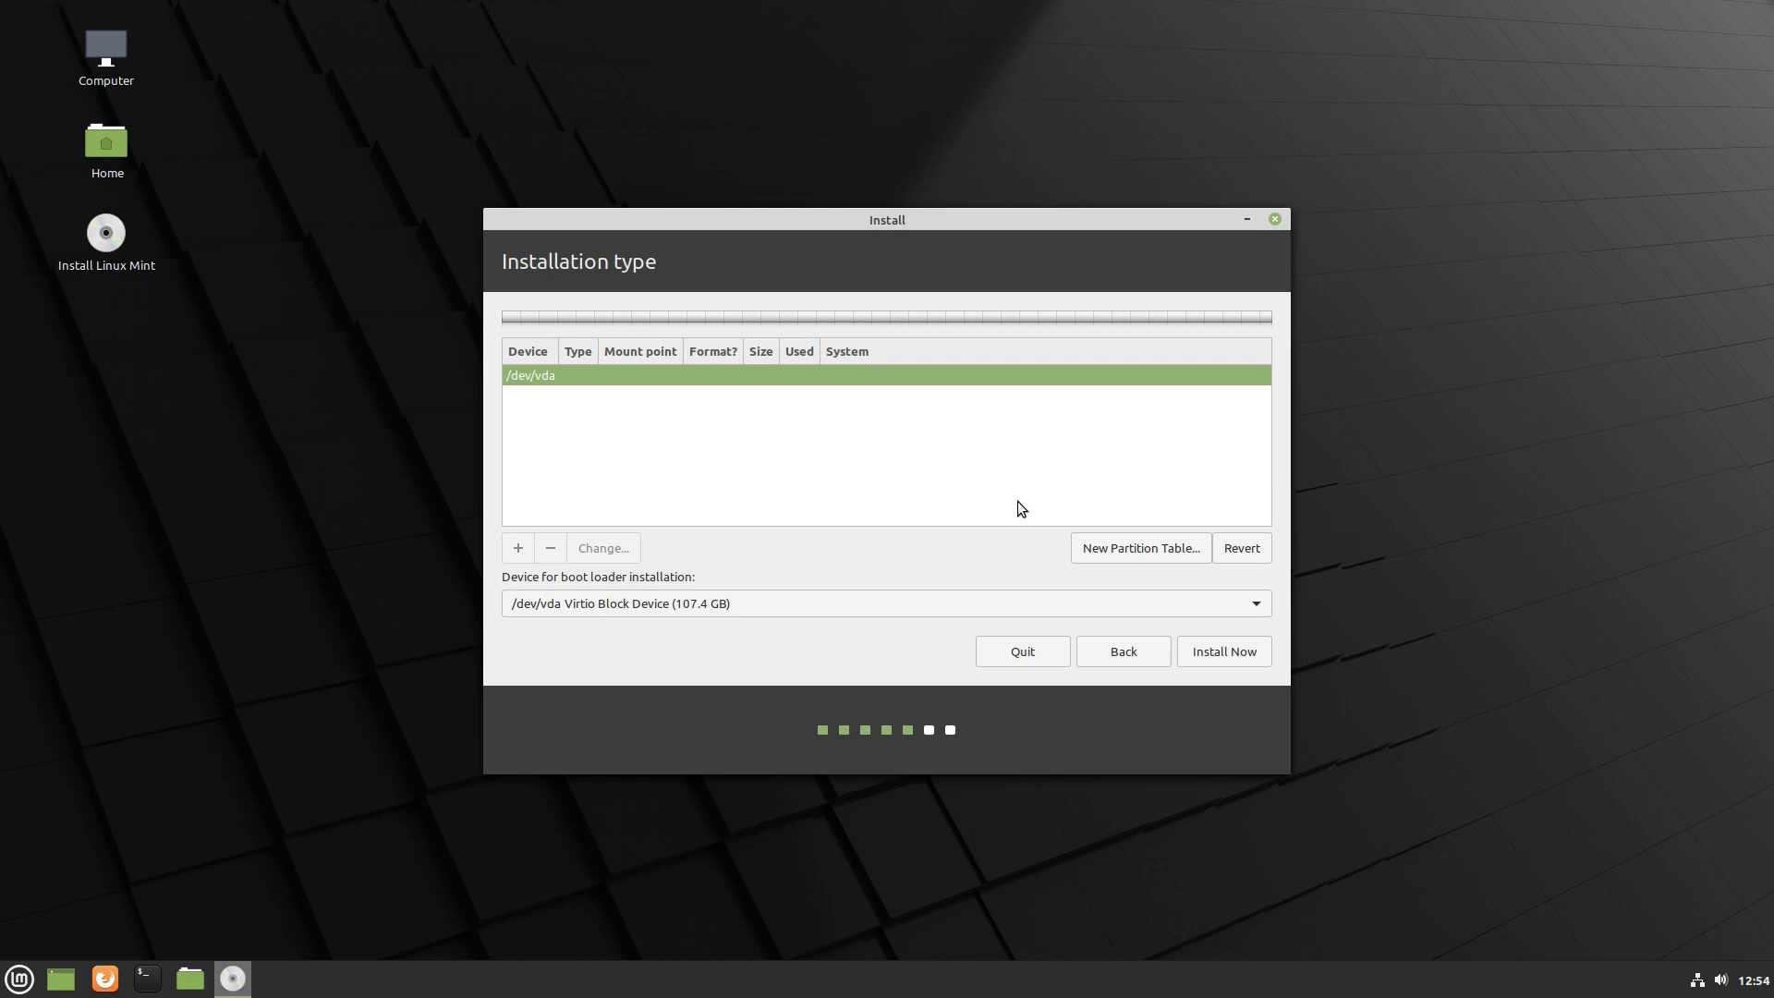
left_click(1121, 654)
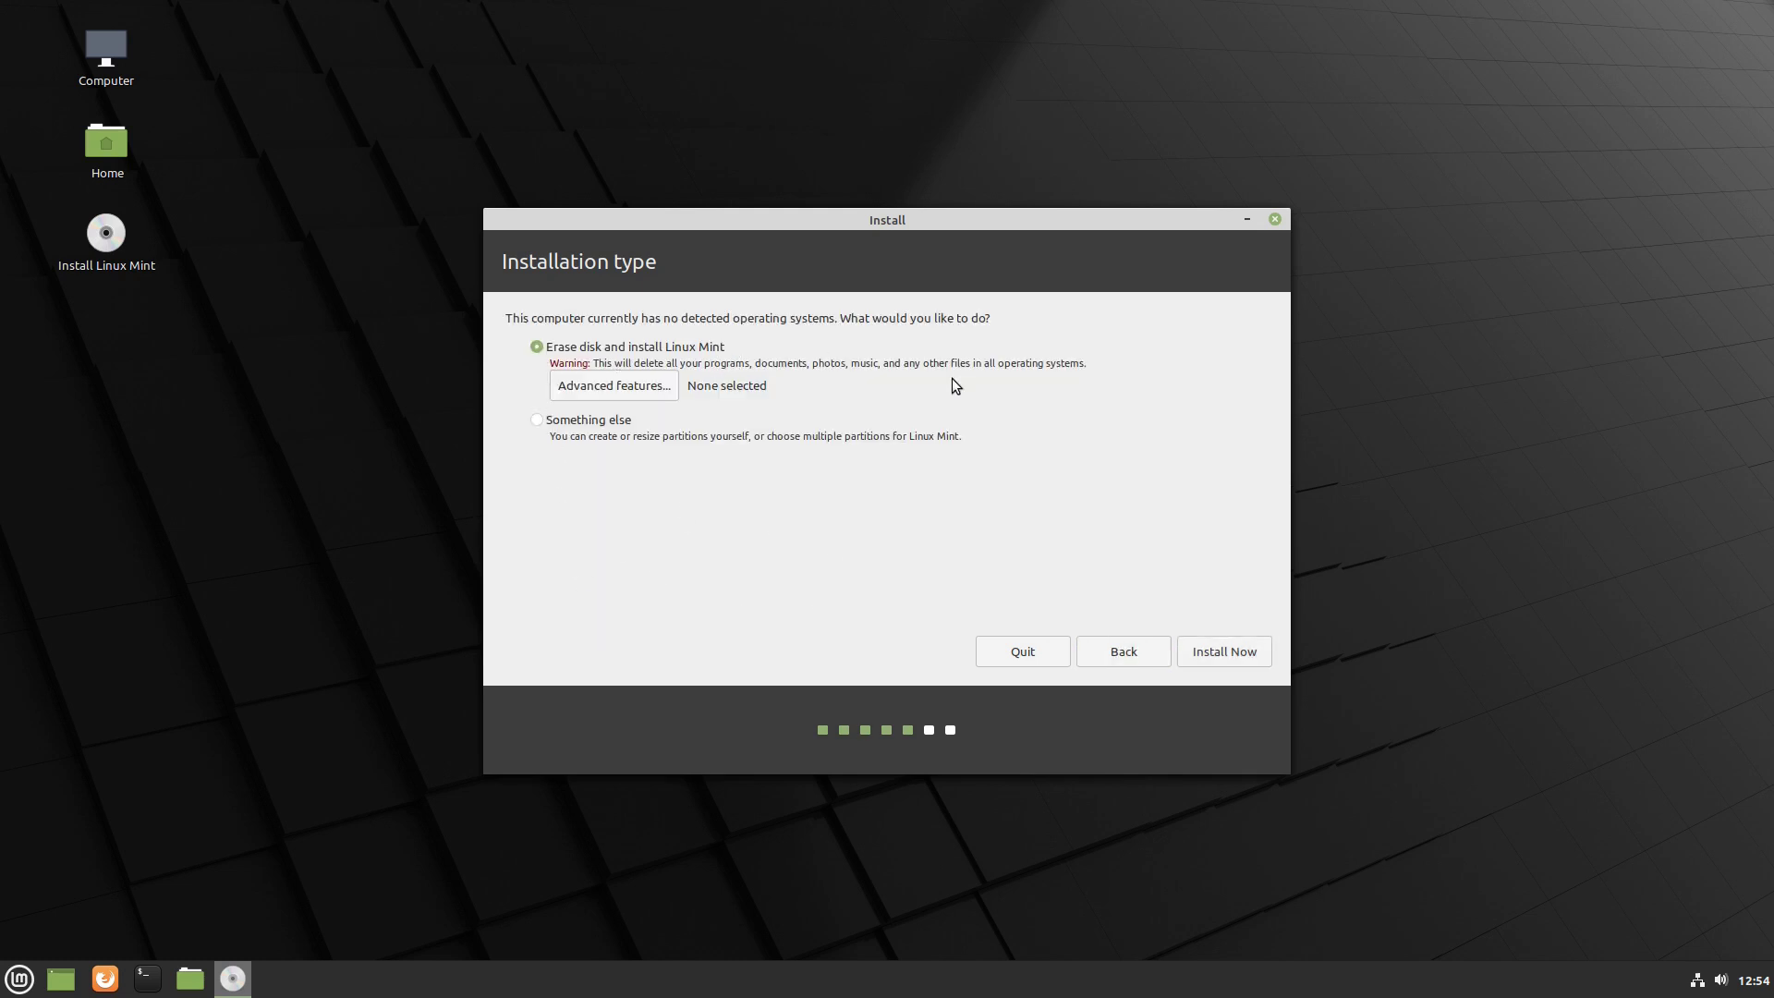
Leave Advanced features unchanged, install with Erase disk, and confirm writing partition changes
left_click(608, 395)
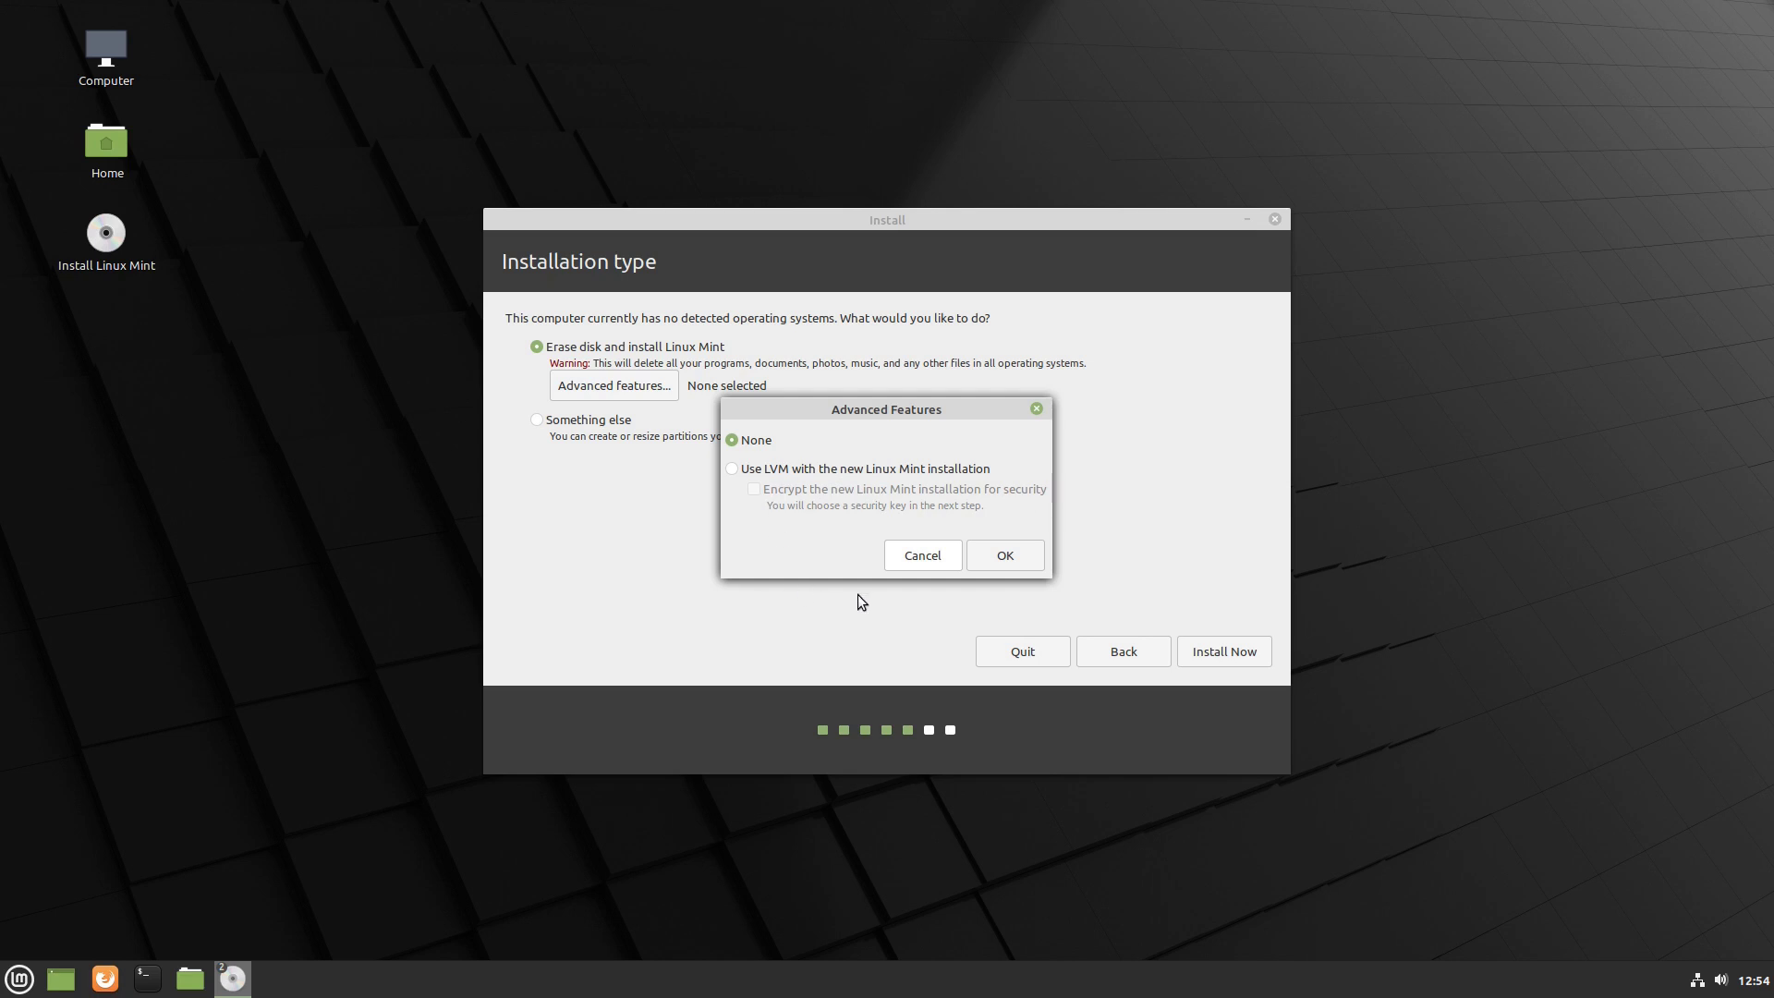
left_click(914, 557)
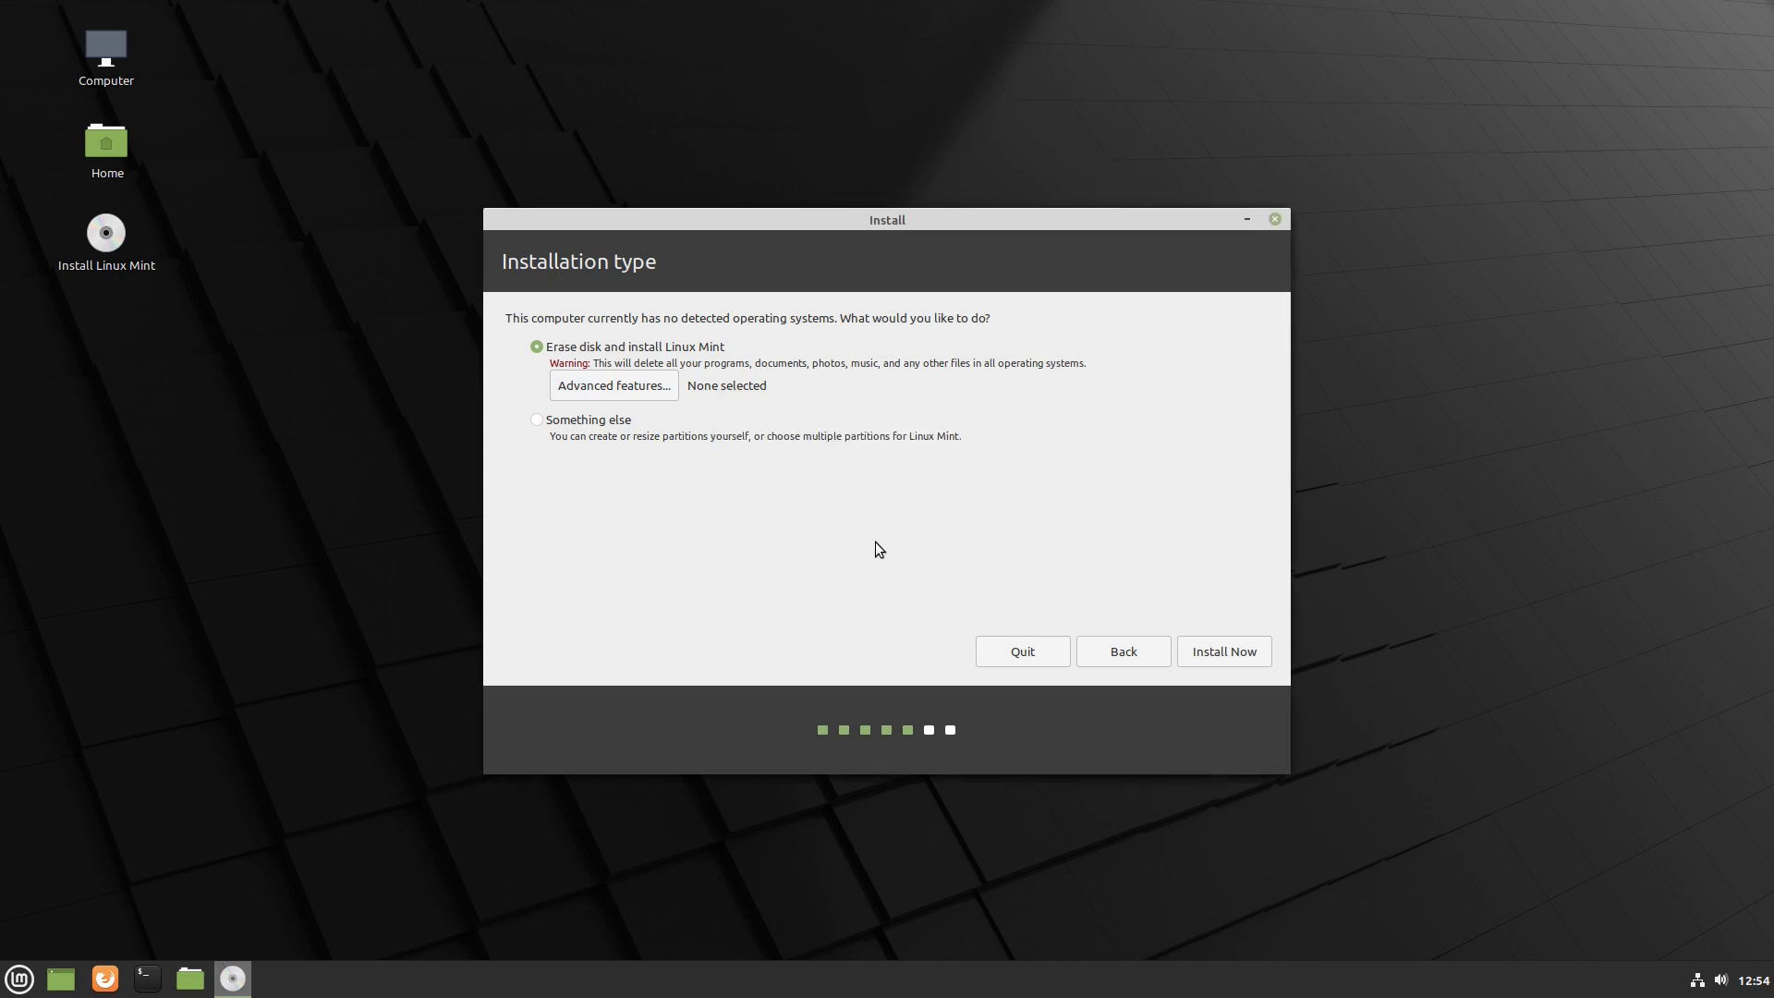
left_click(1217, 655)
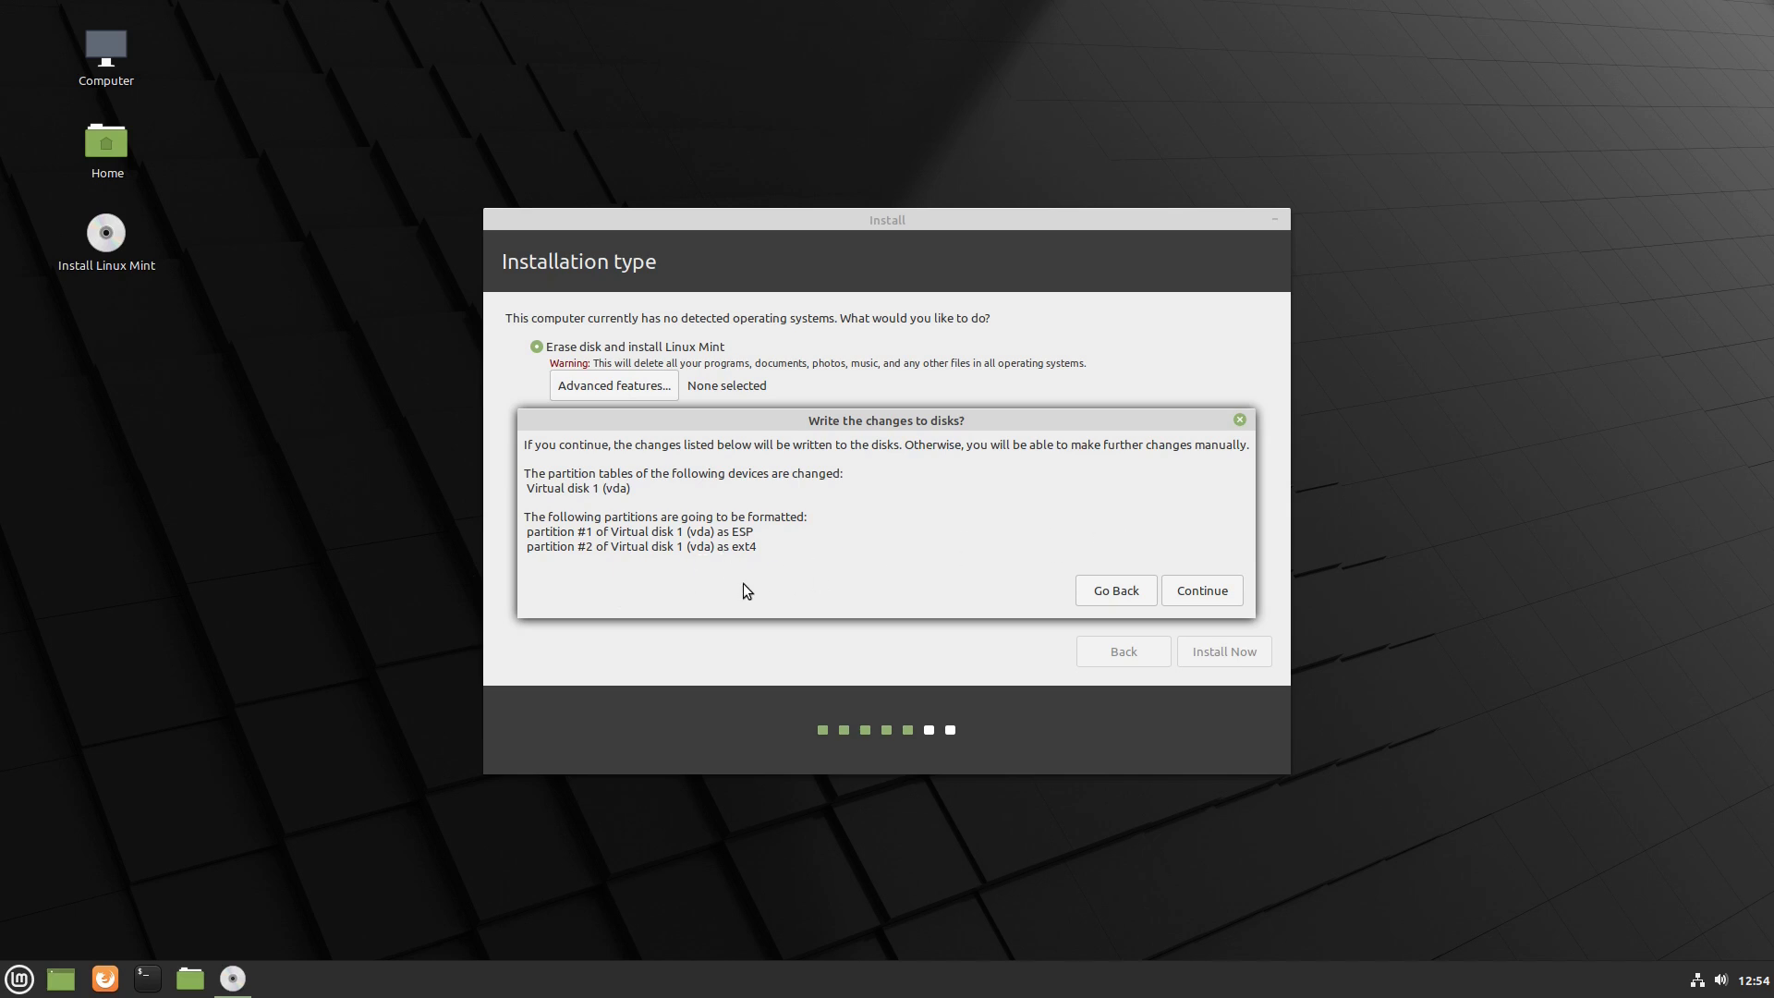
left_click(1206, 594)
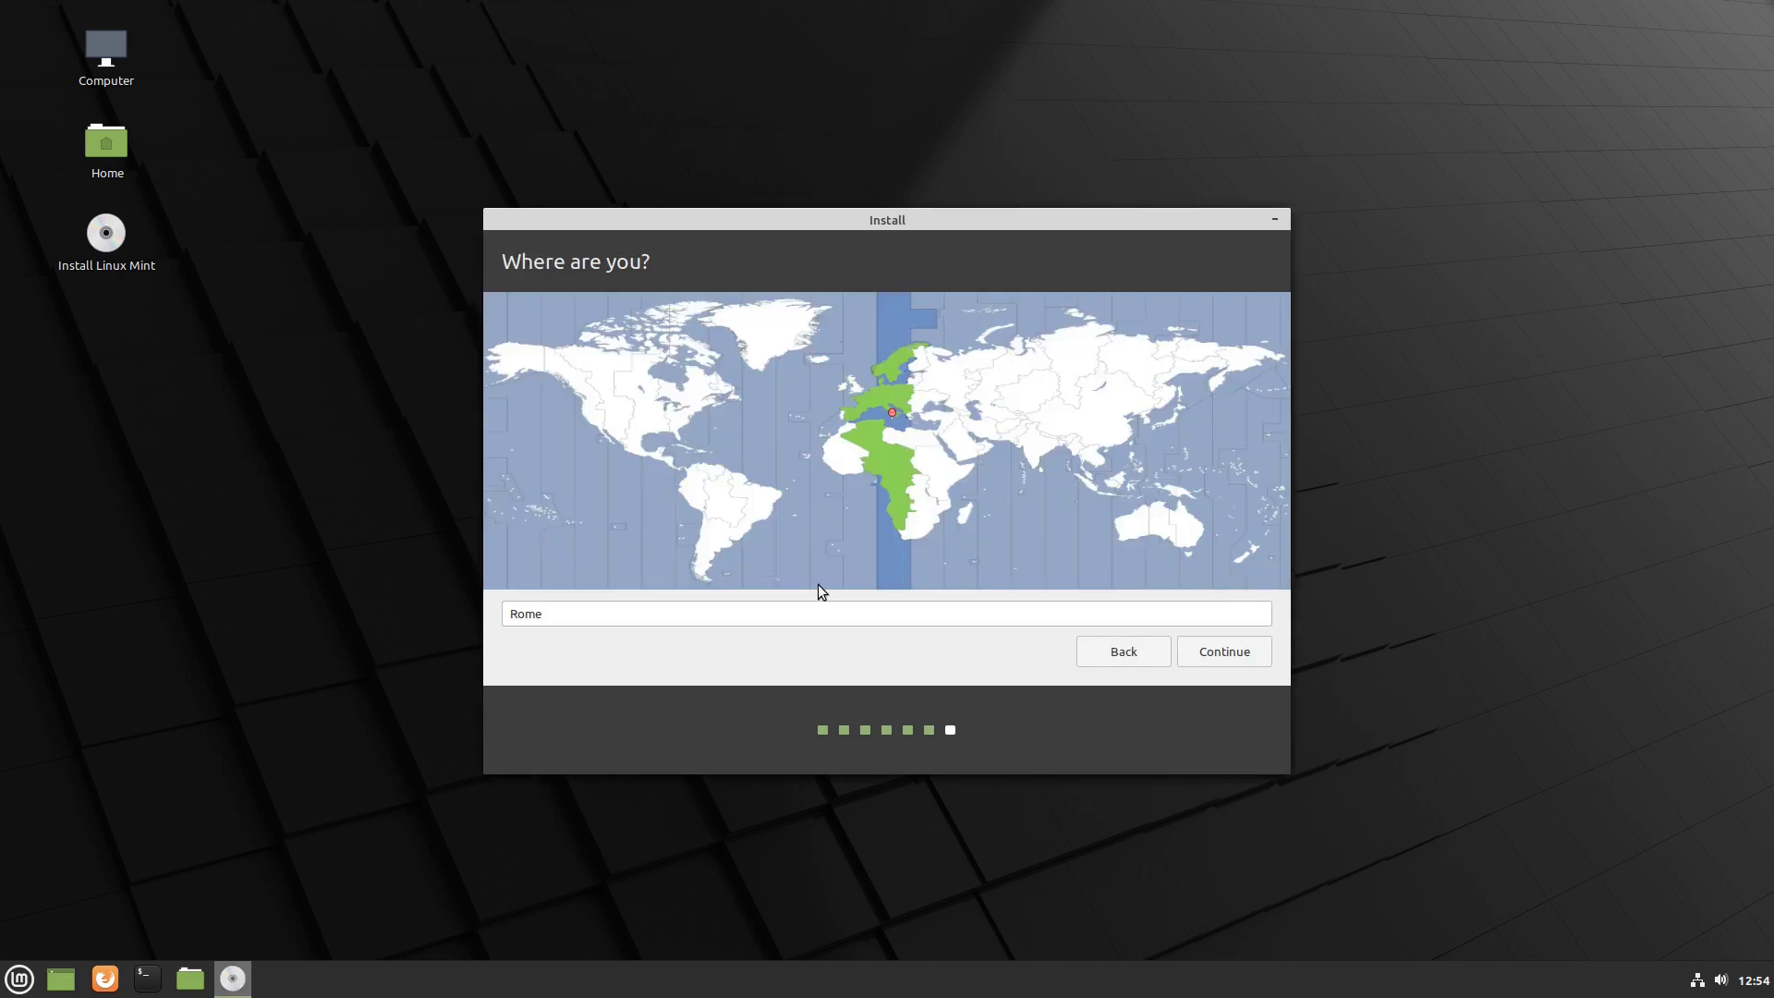
Check the network applet in the tray, then accept Rome as the location
left_click(1698, 983)
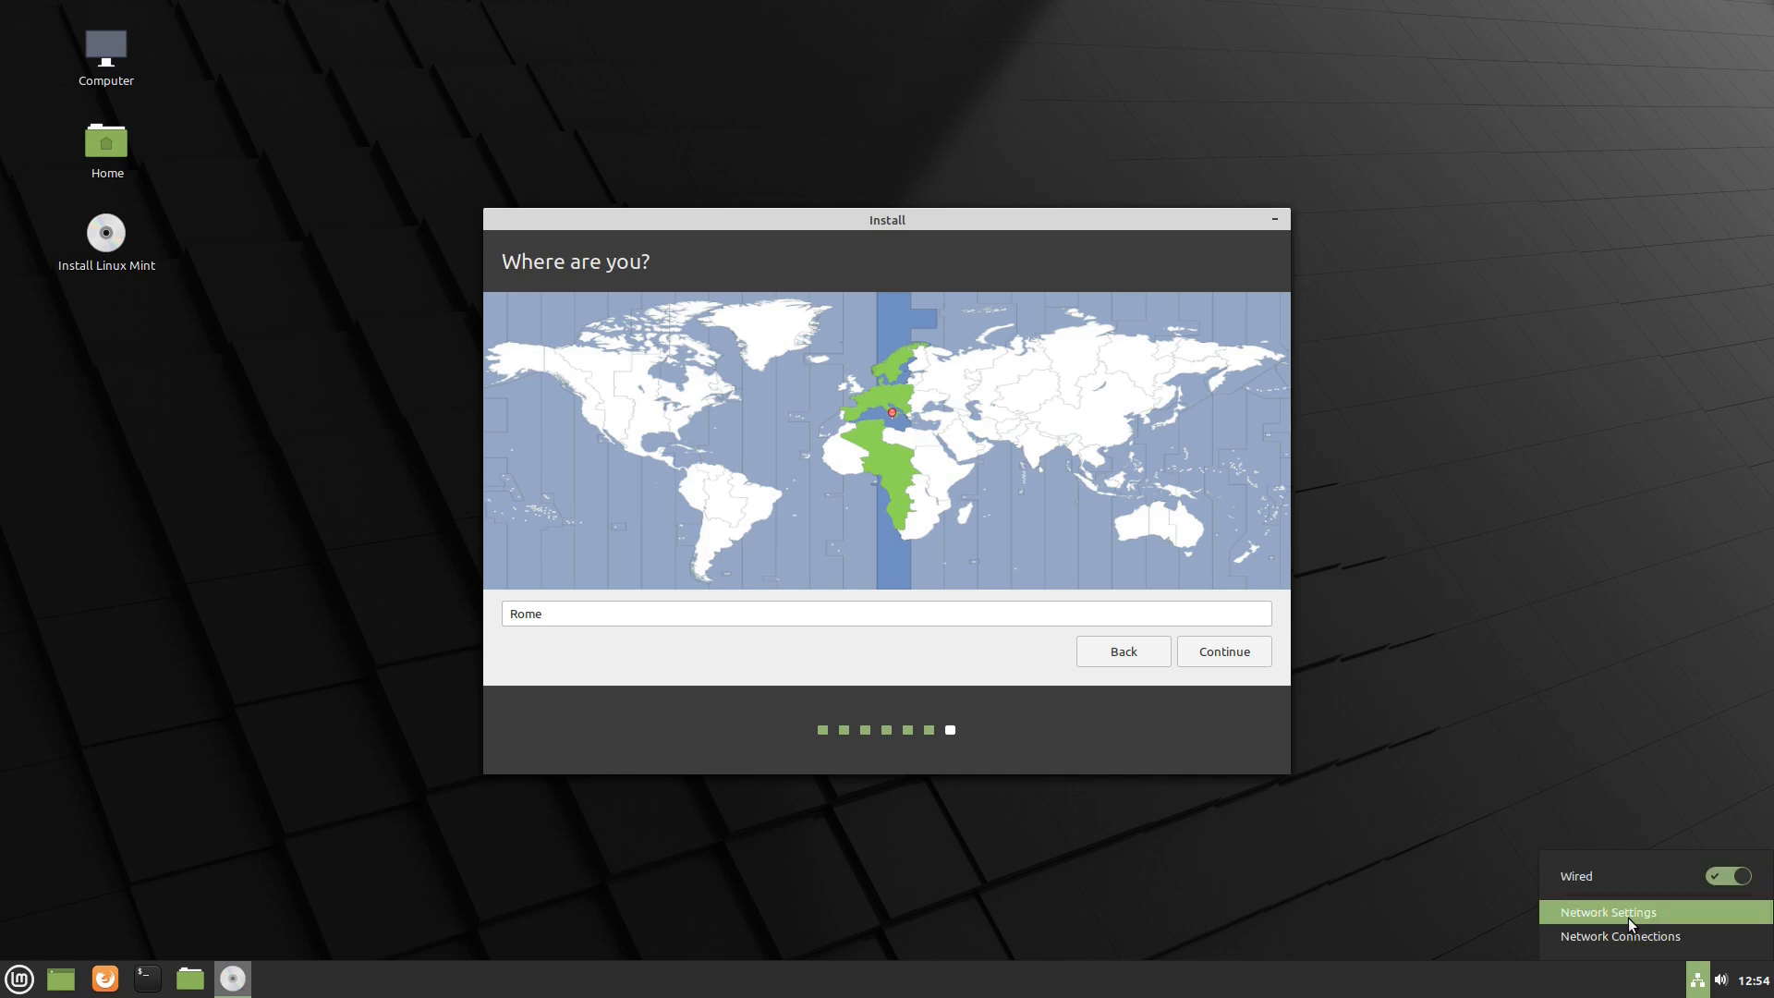
left_click(1128, 730)
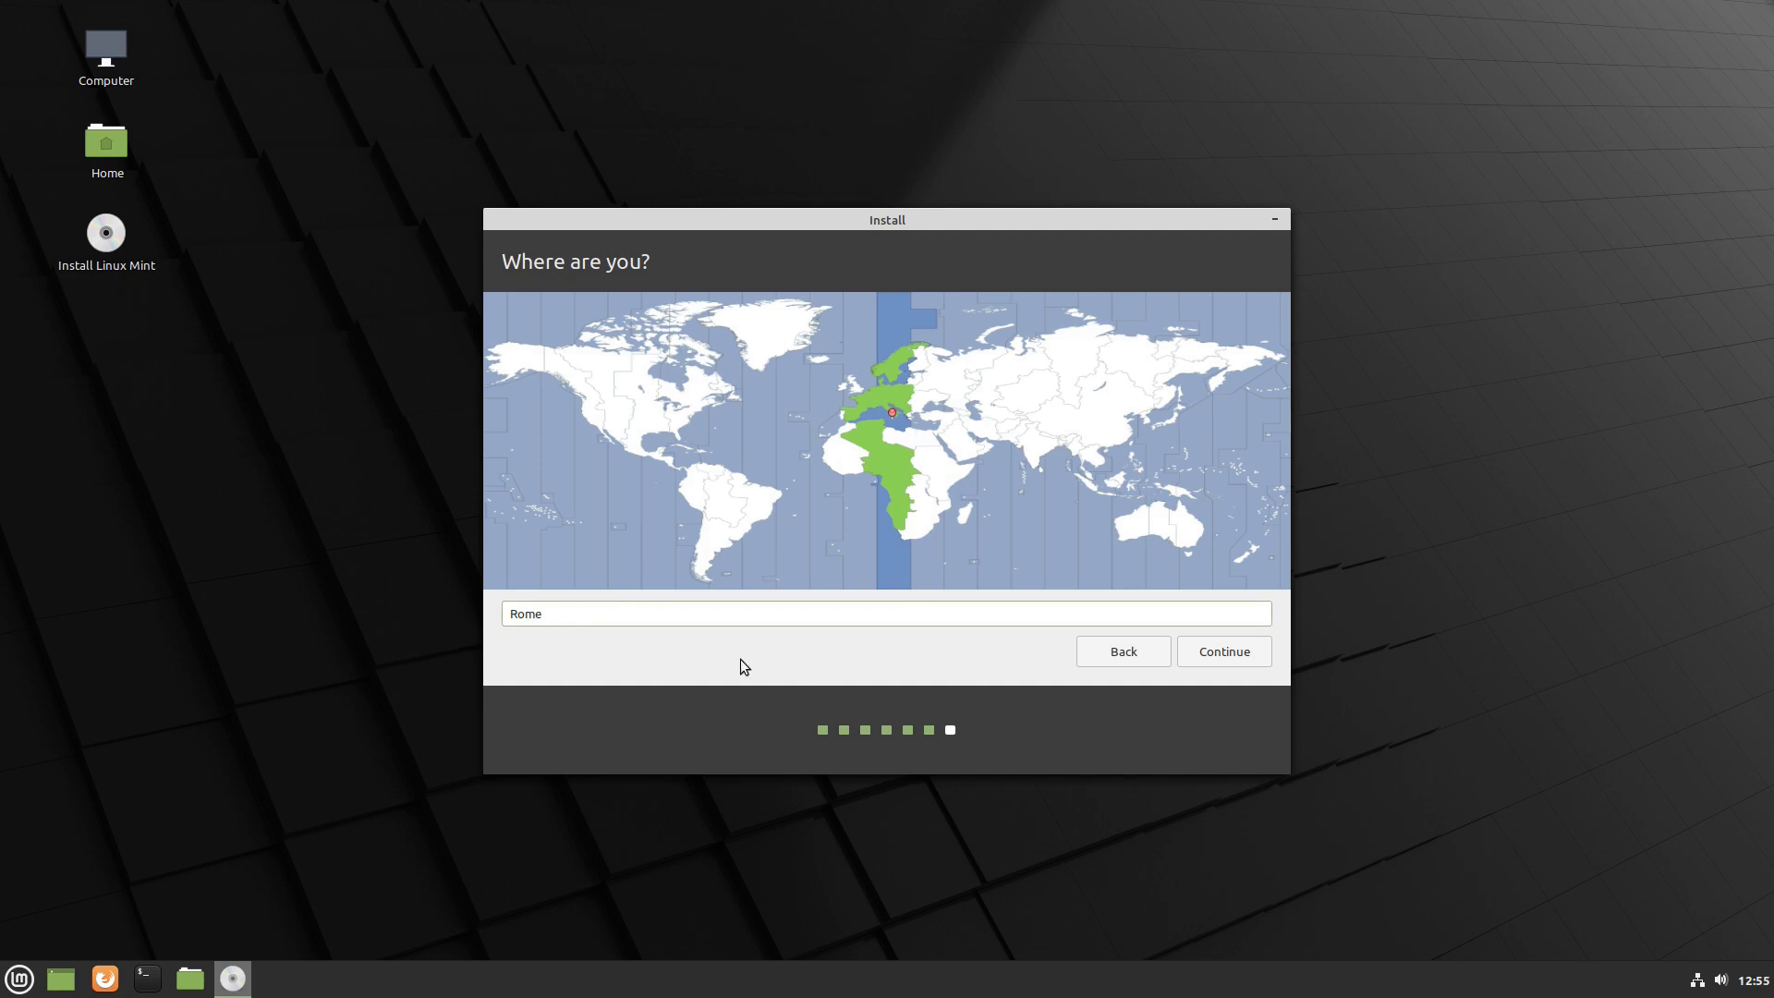
left_click(1236, 657)
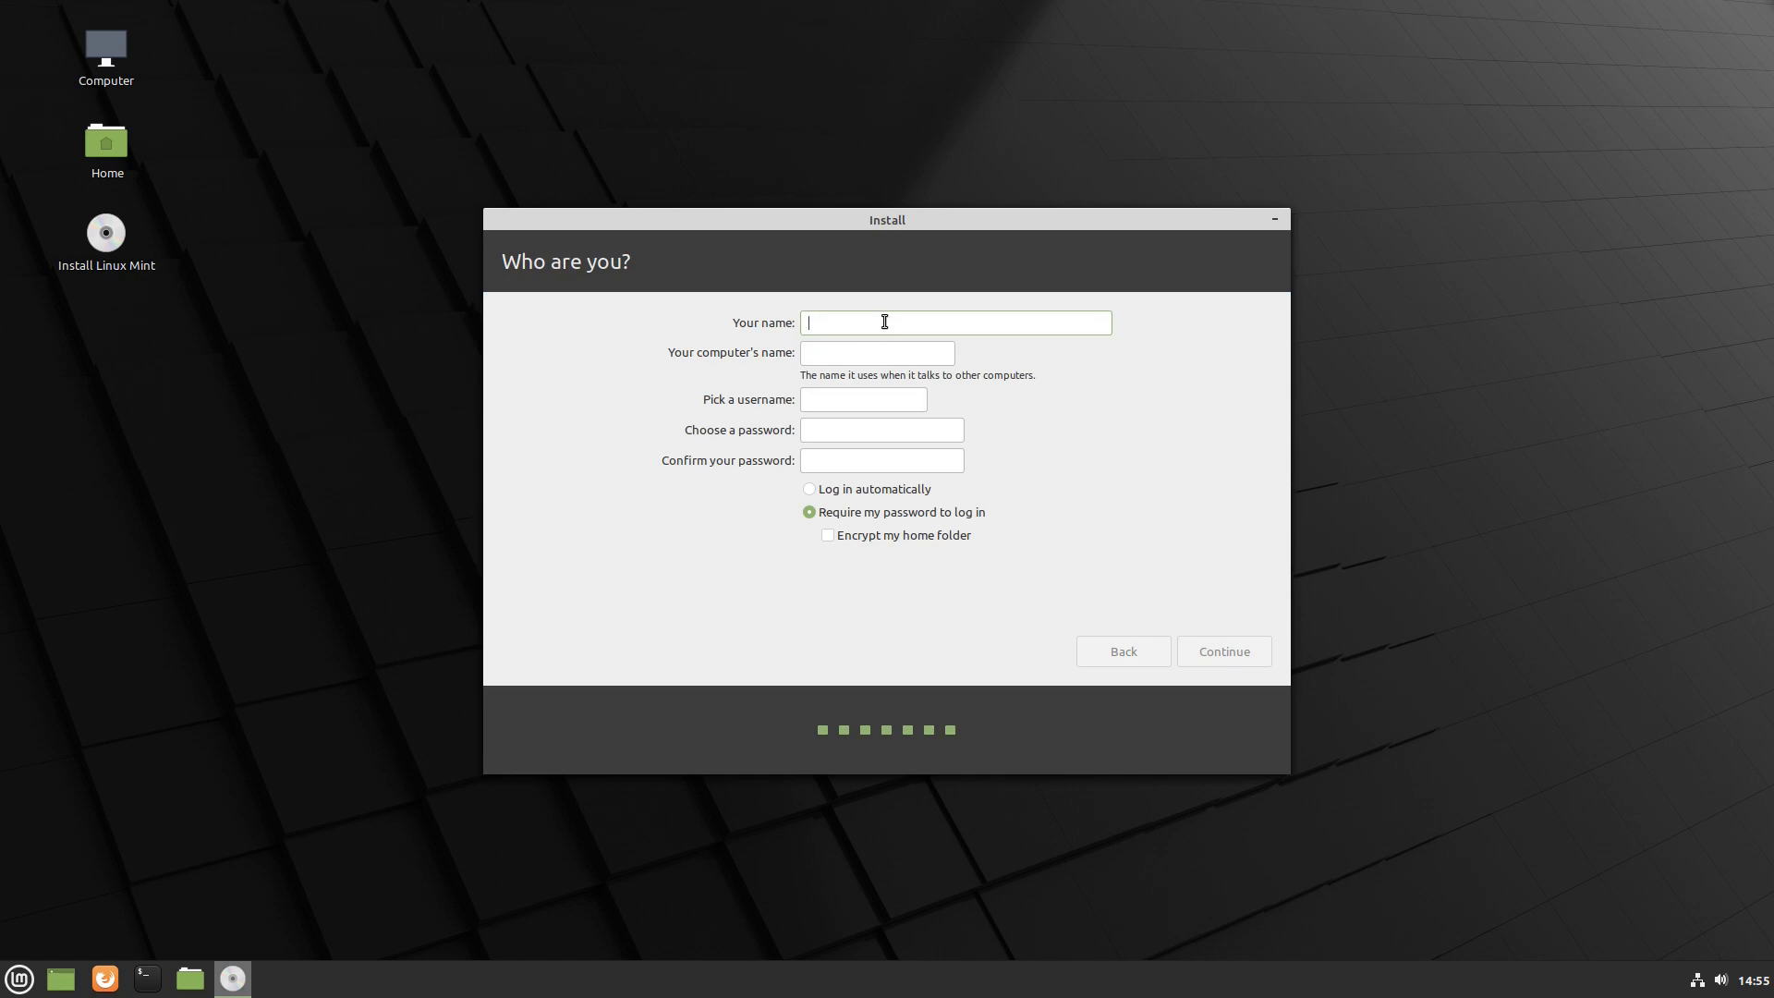
Enter the user's full name, computer name mint20 and the account password, then continue
type("Ermanno Ferrari")
key("Tab")
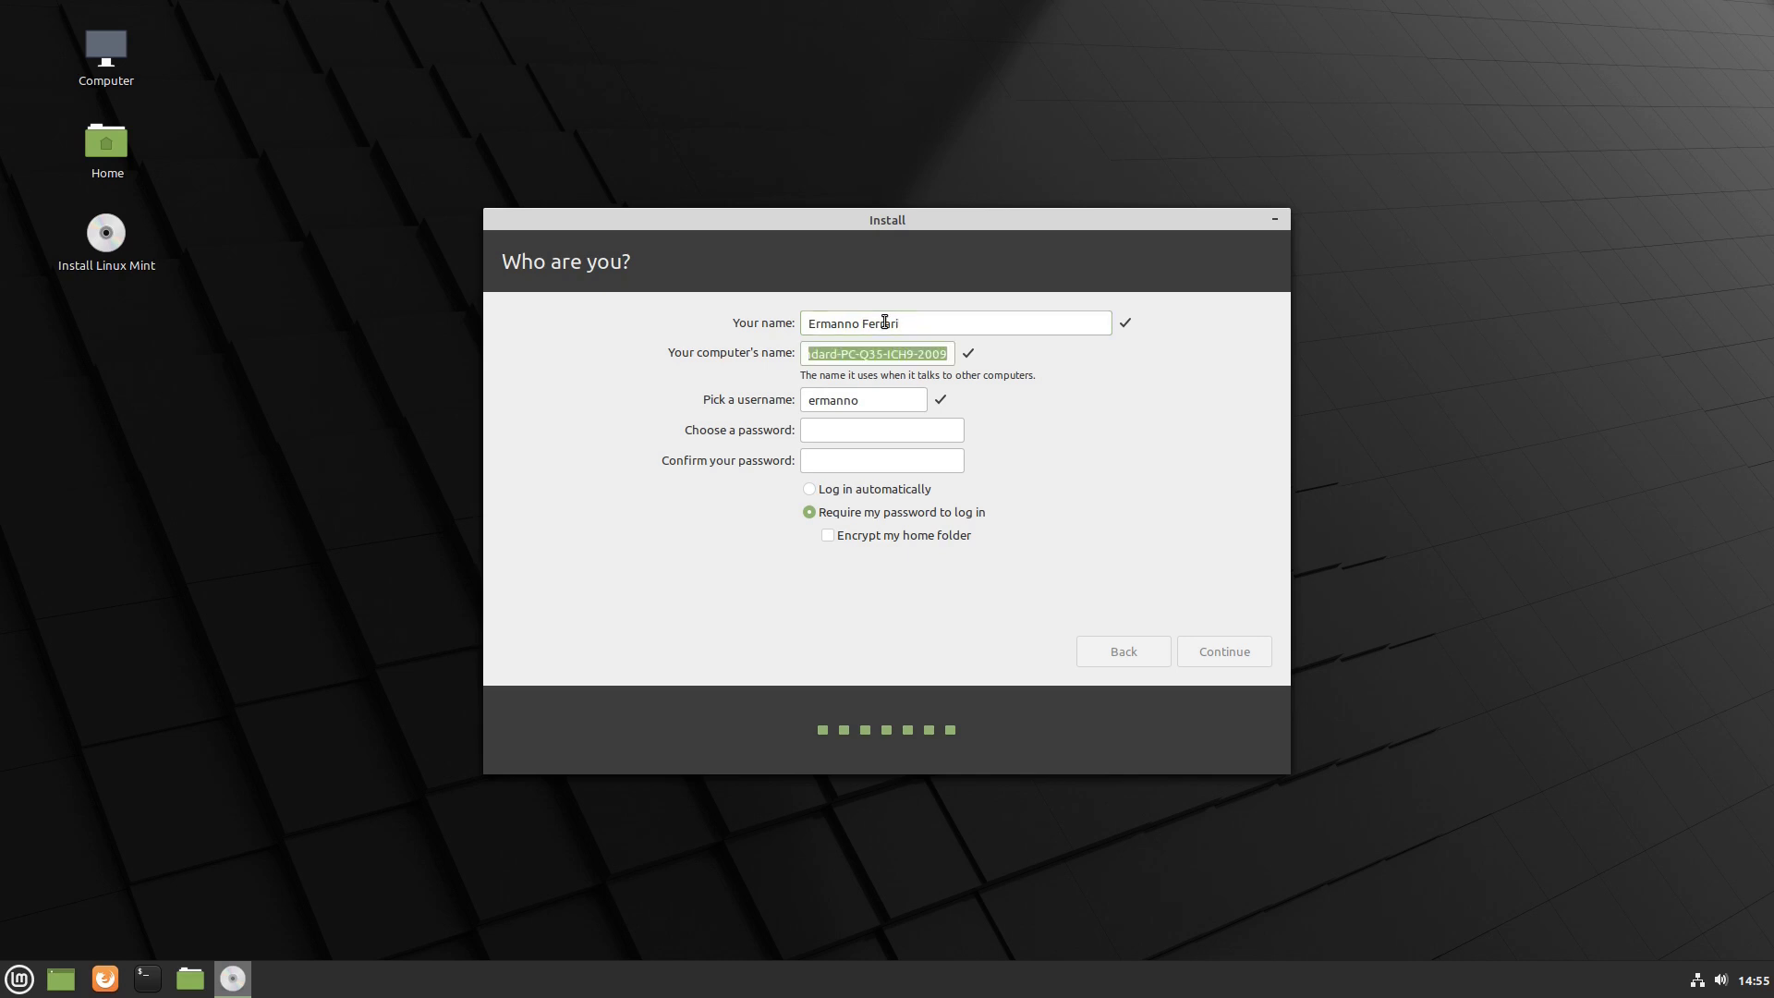
type("mint20")
key("Tab")
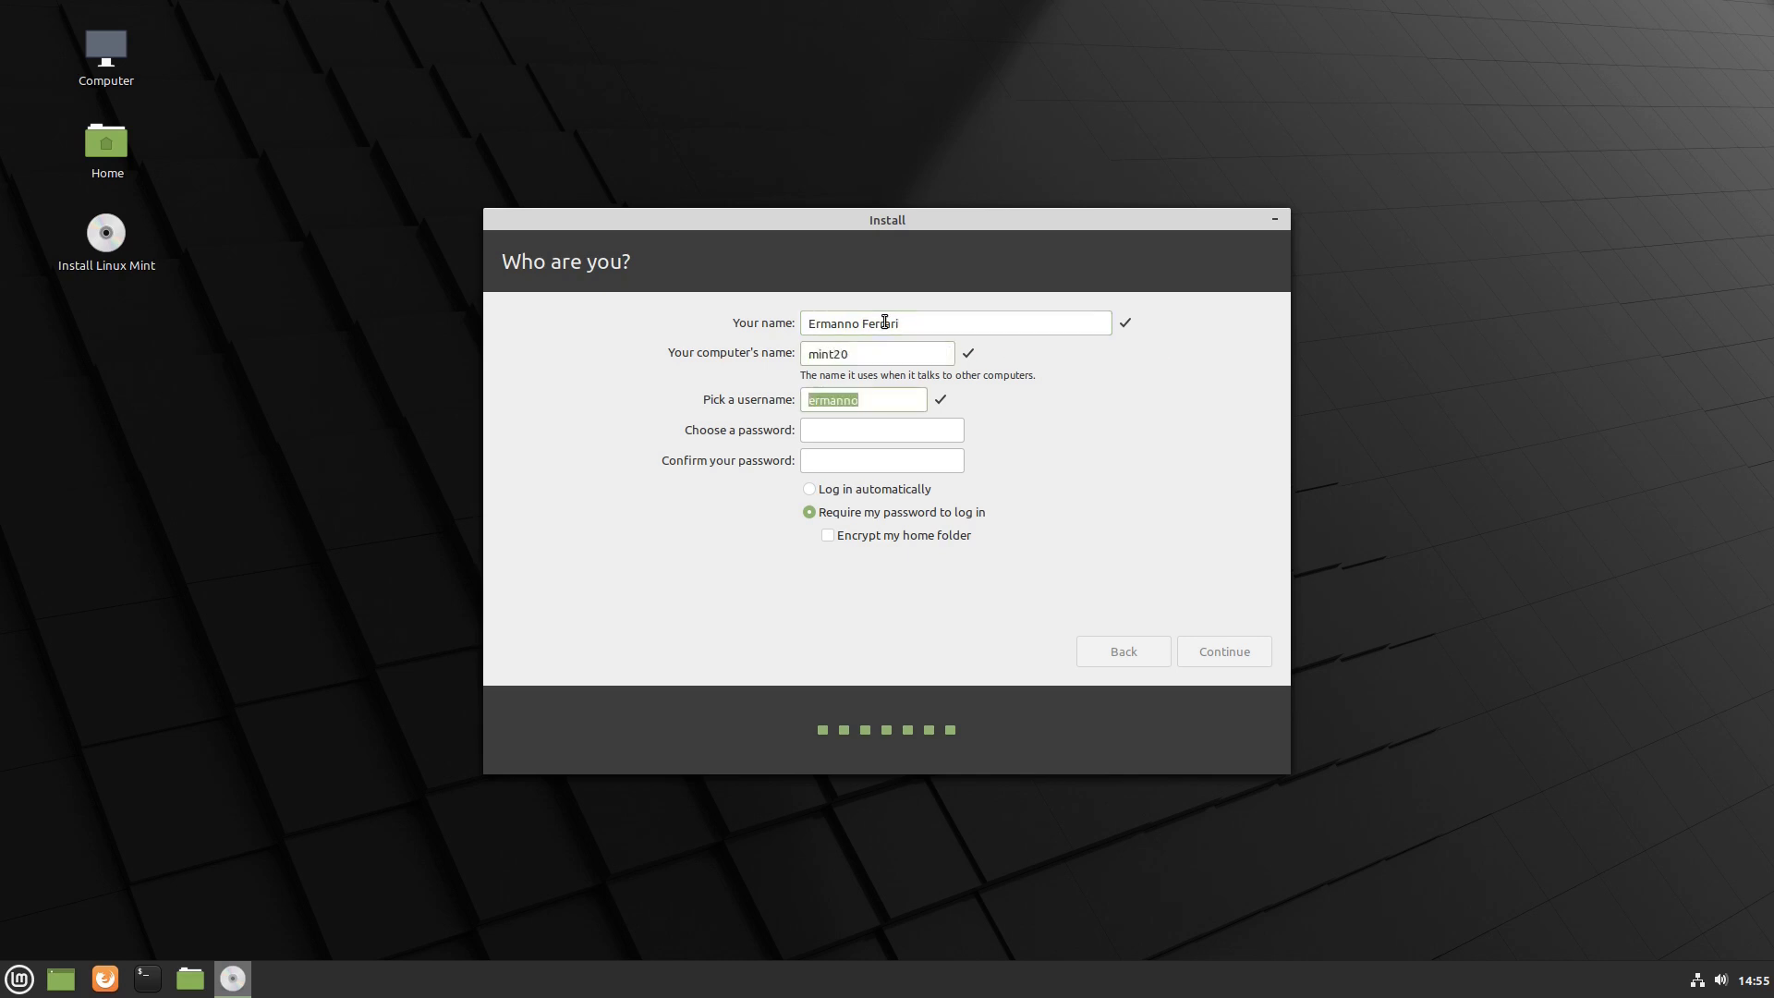
type("******************")
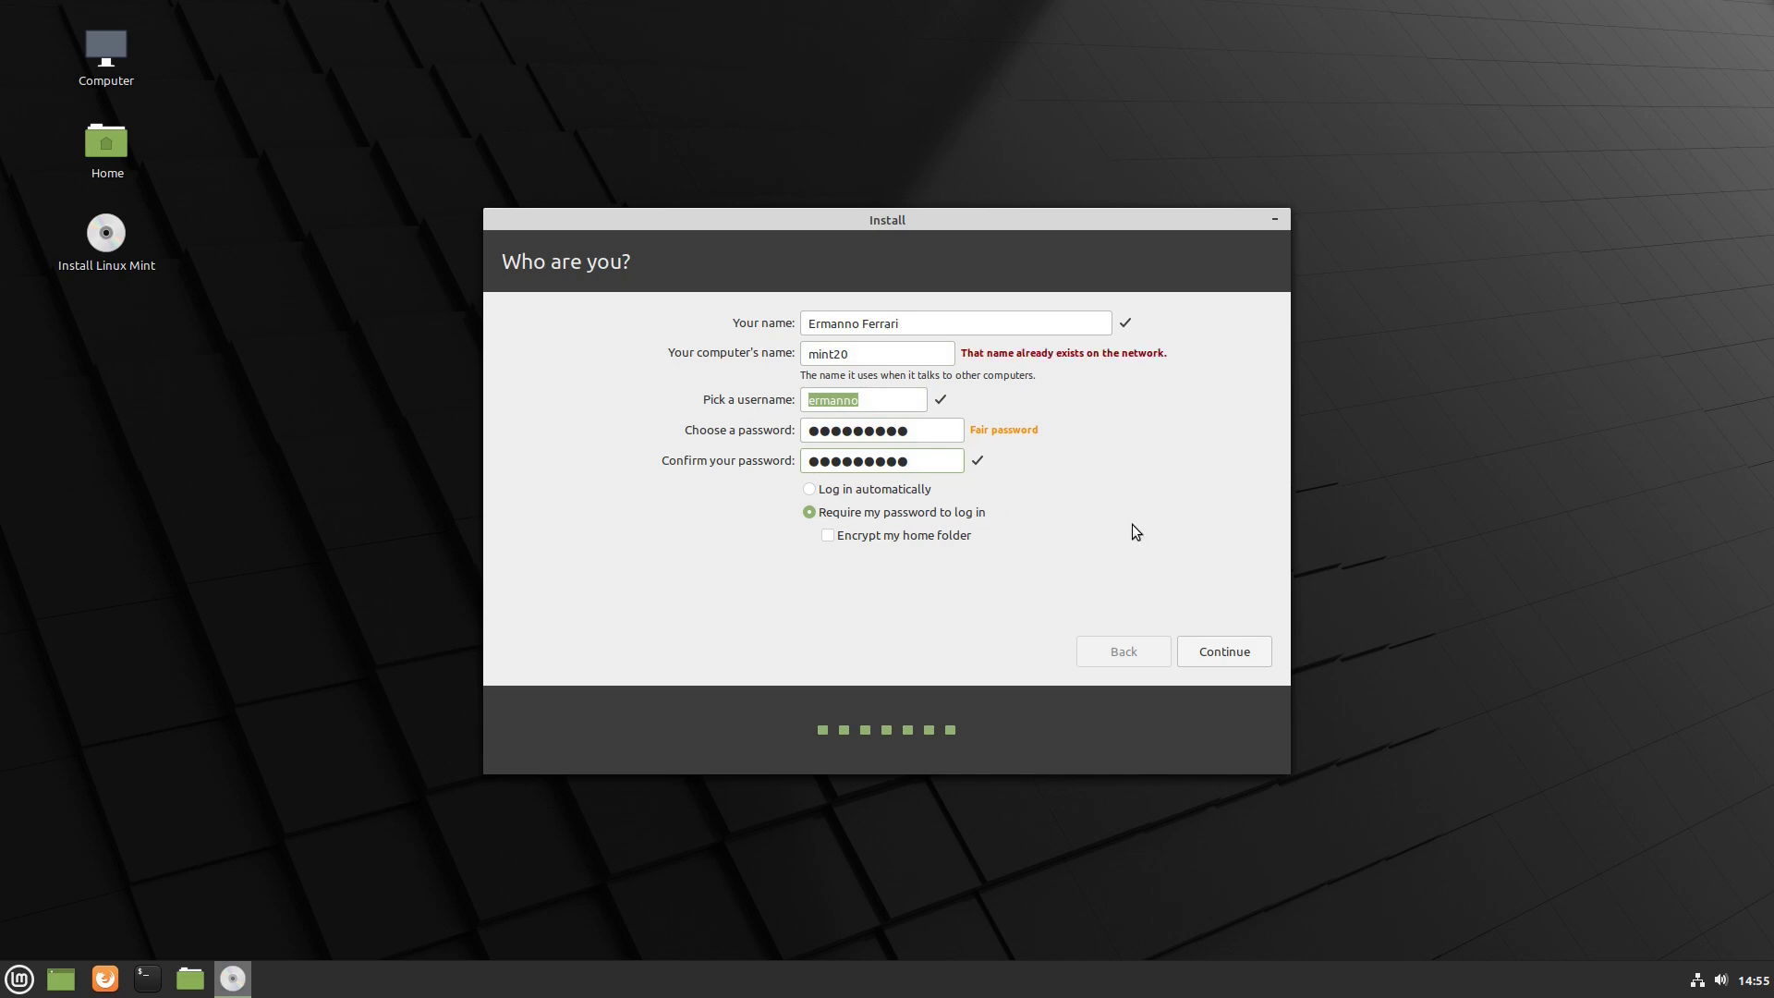
left_click(1225, 654)
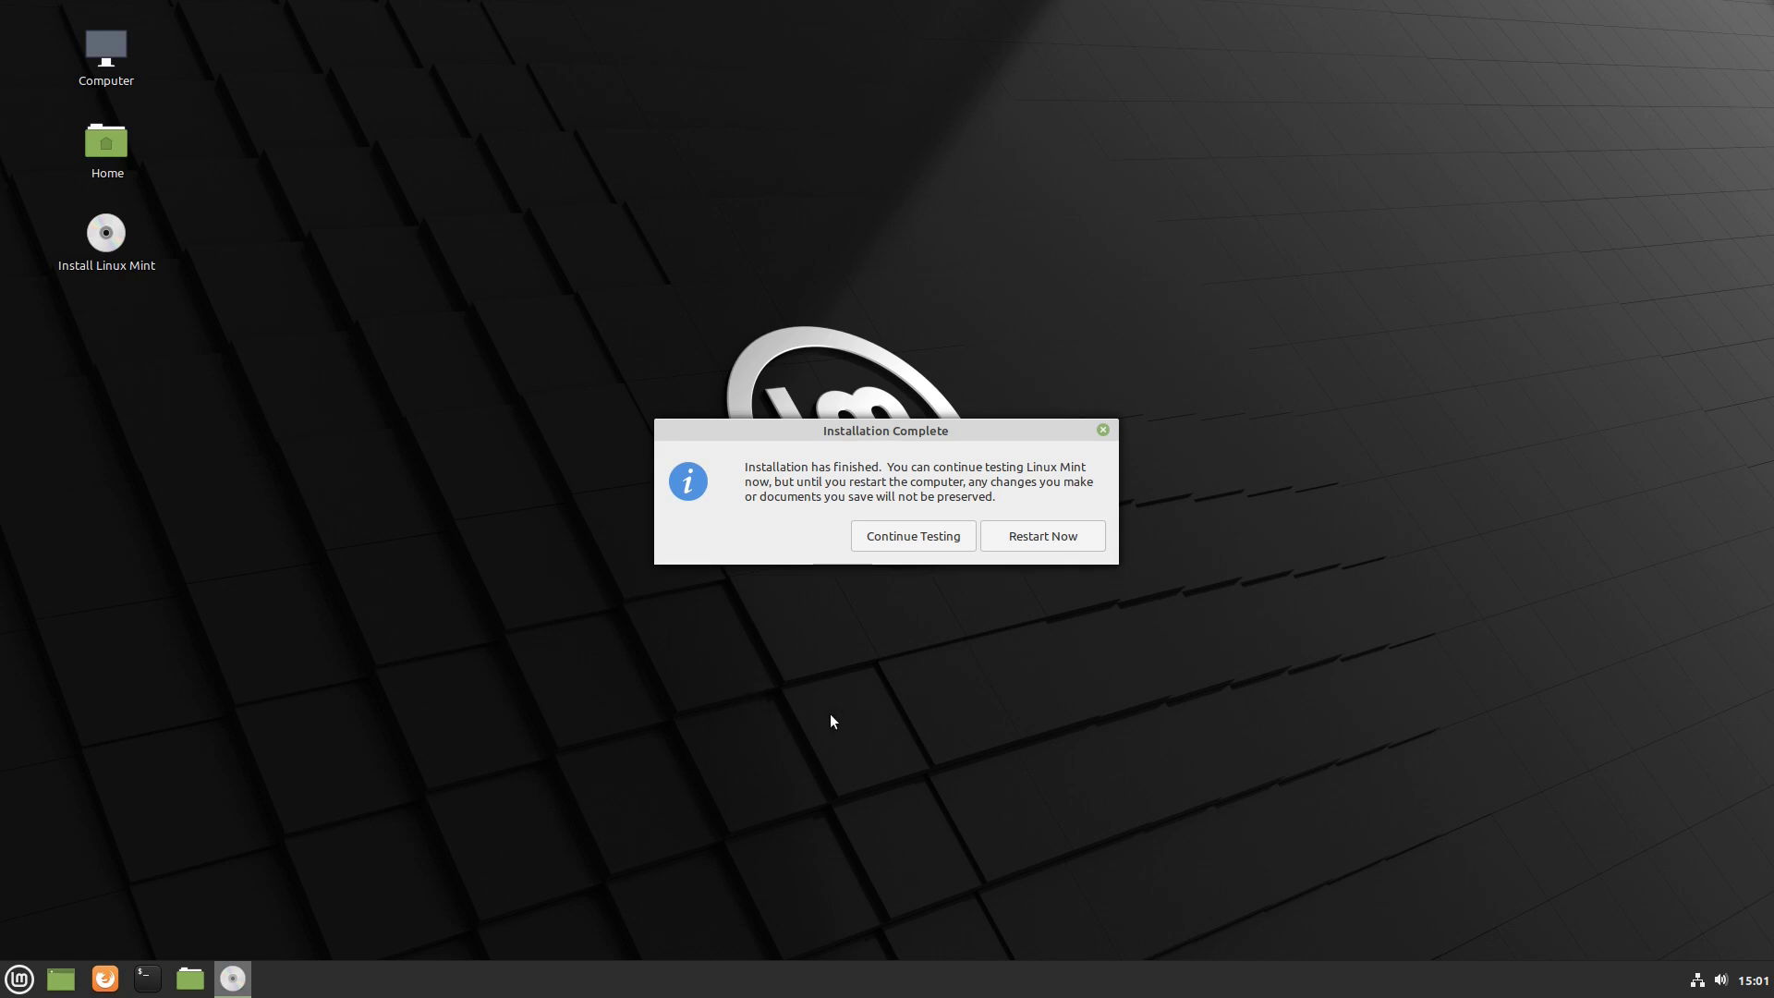
Restart now and confirm the installation medium has been removed
left_click(1094, 543)
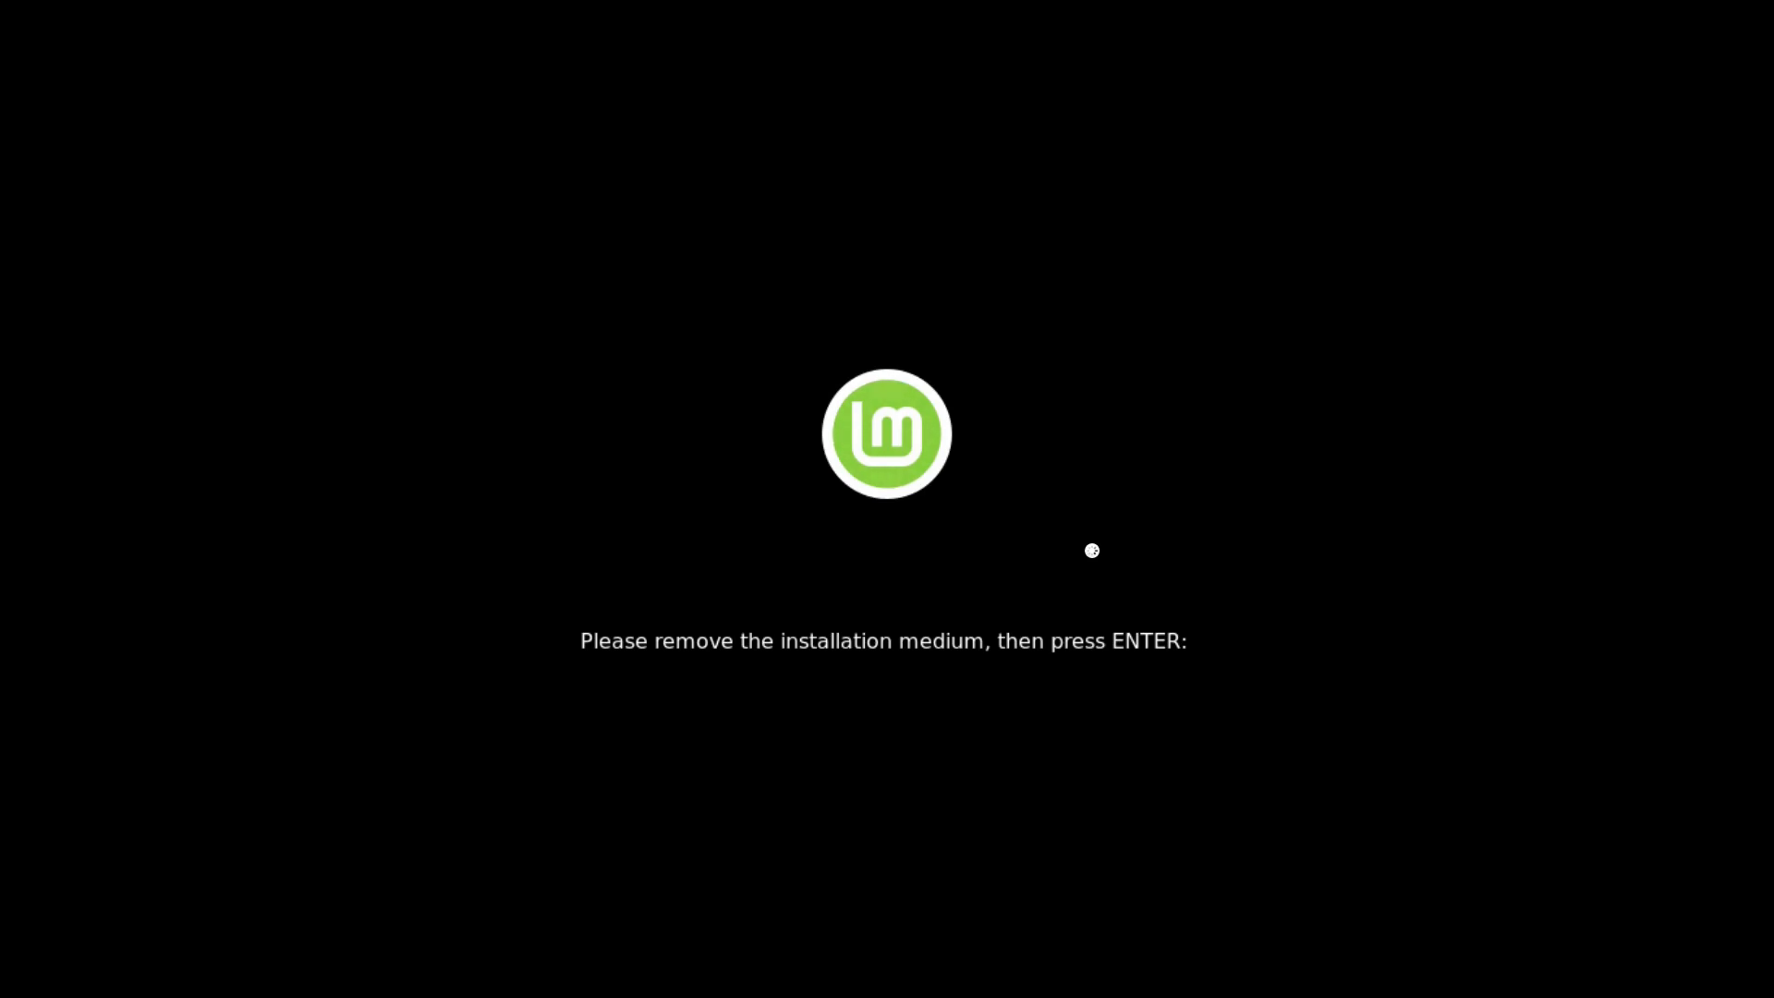
key("Return")
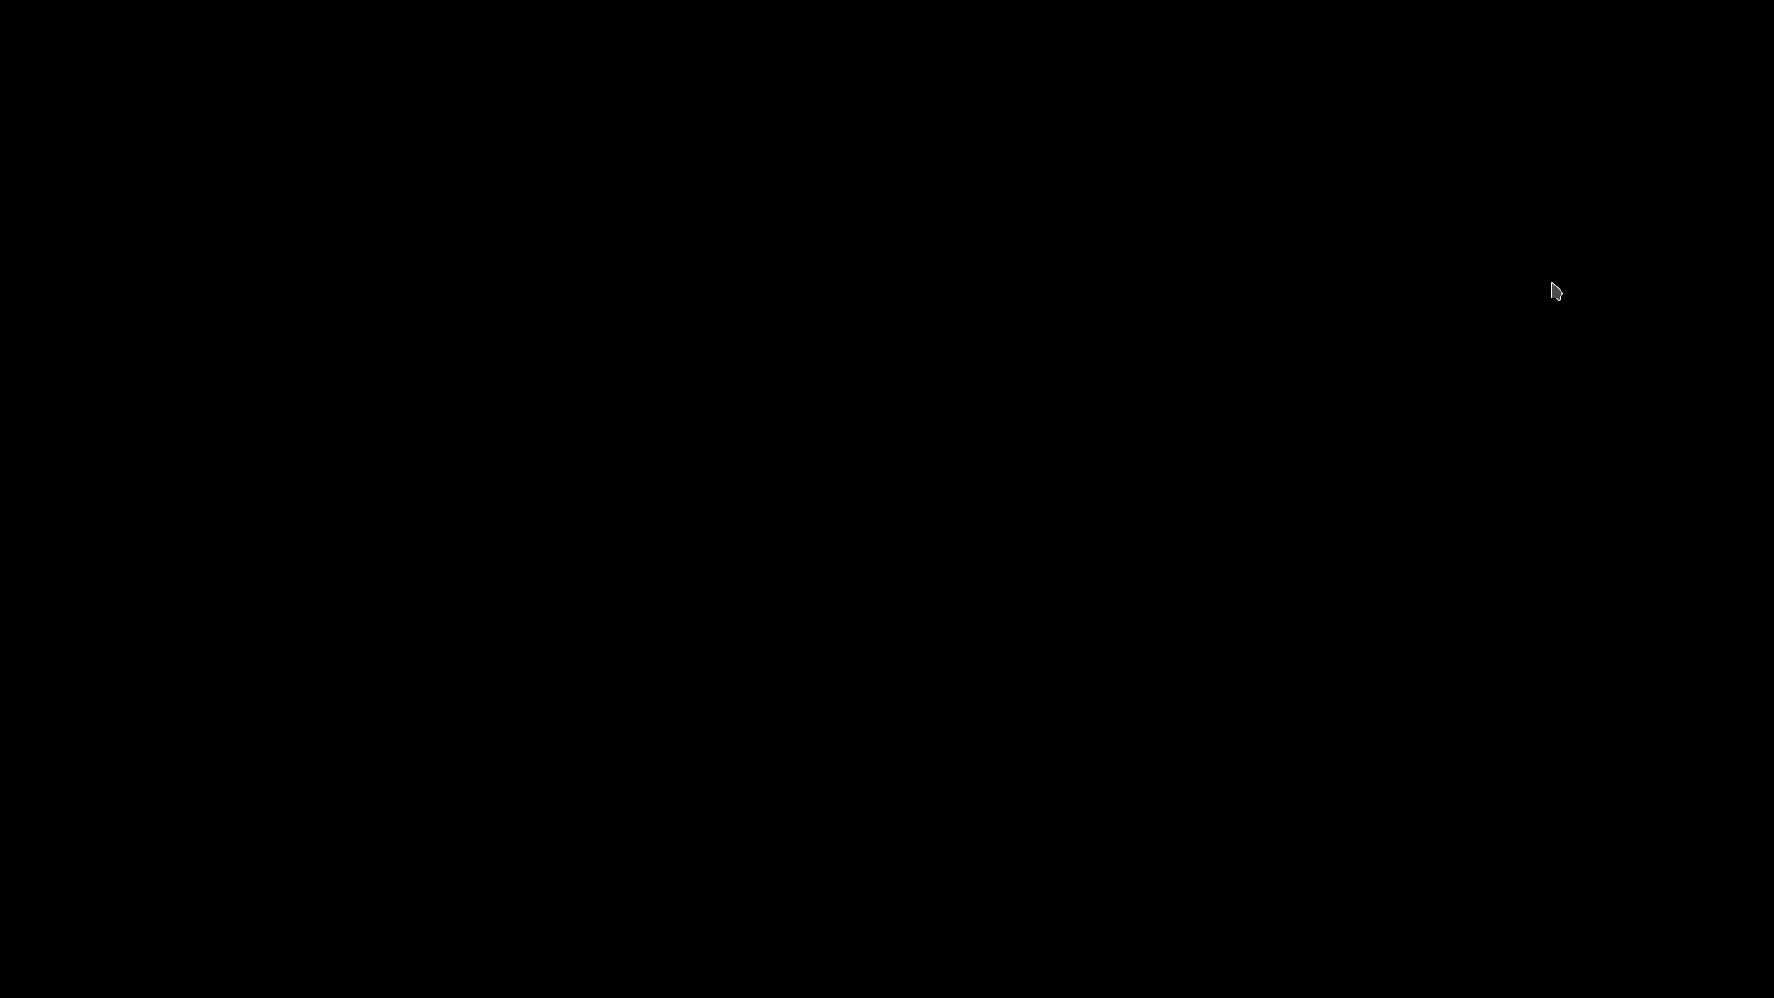
Log in with the account password and dismiss the video-driver and network notifications
type("*********")
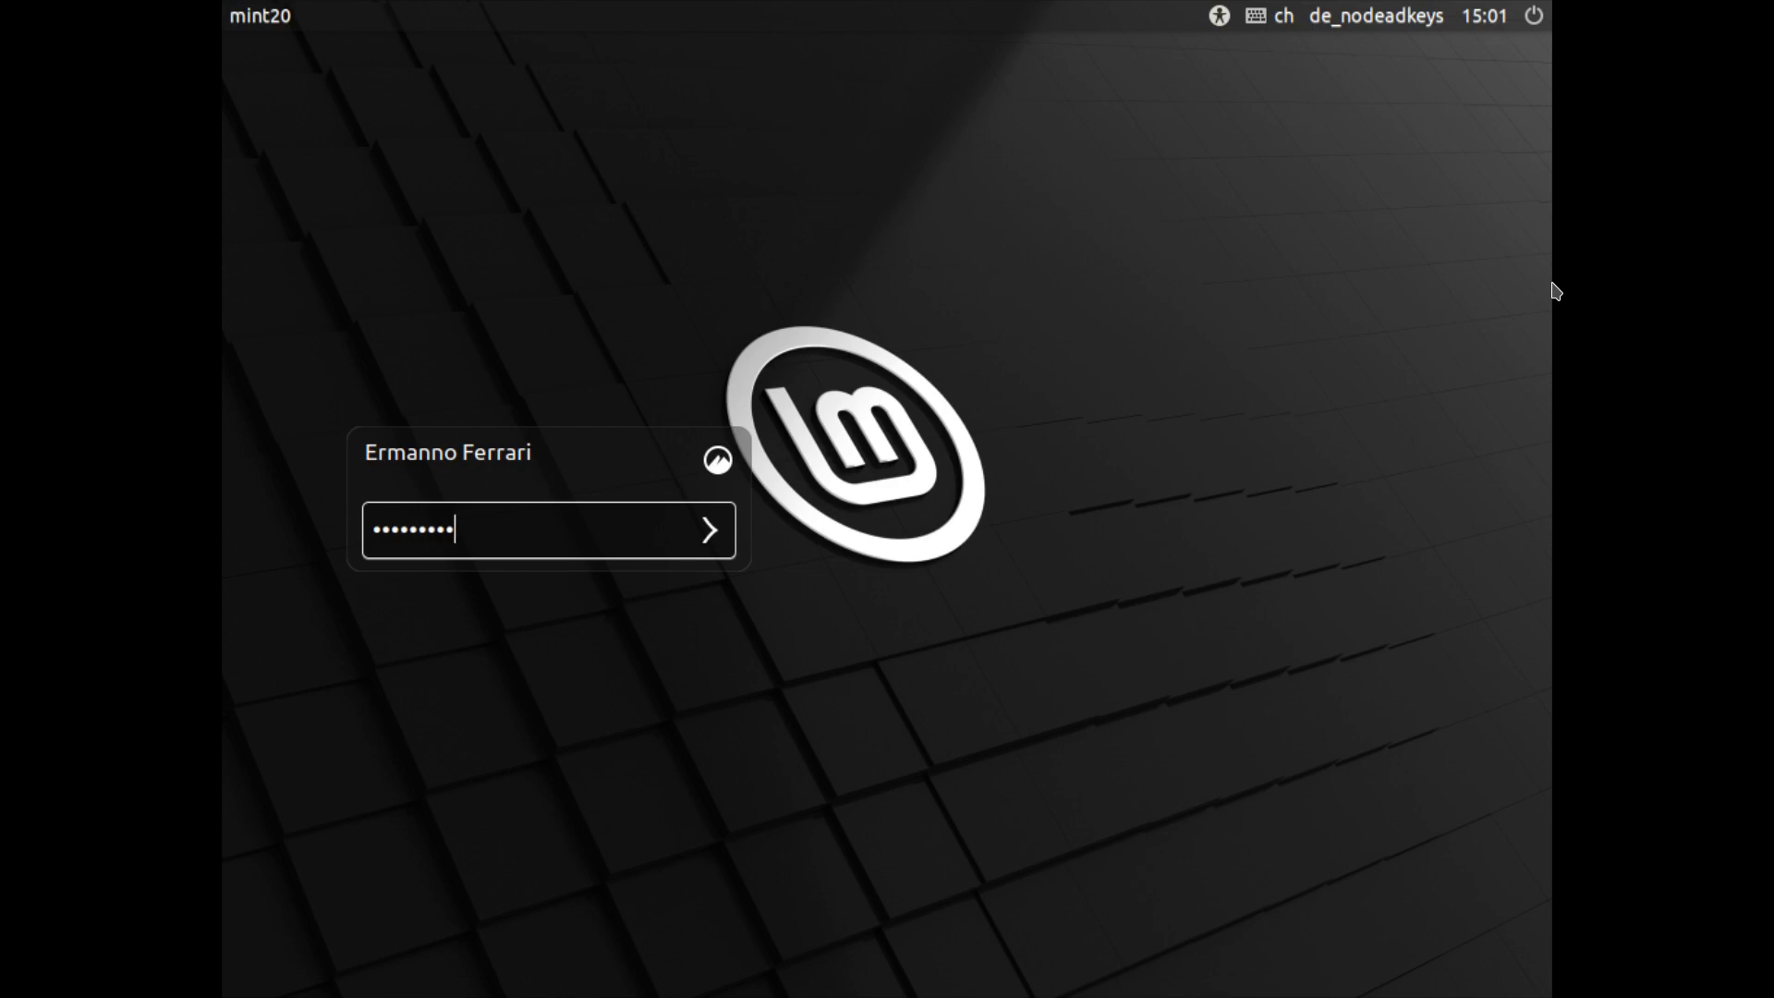
key("Return")
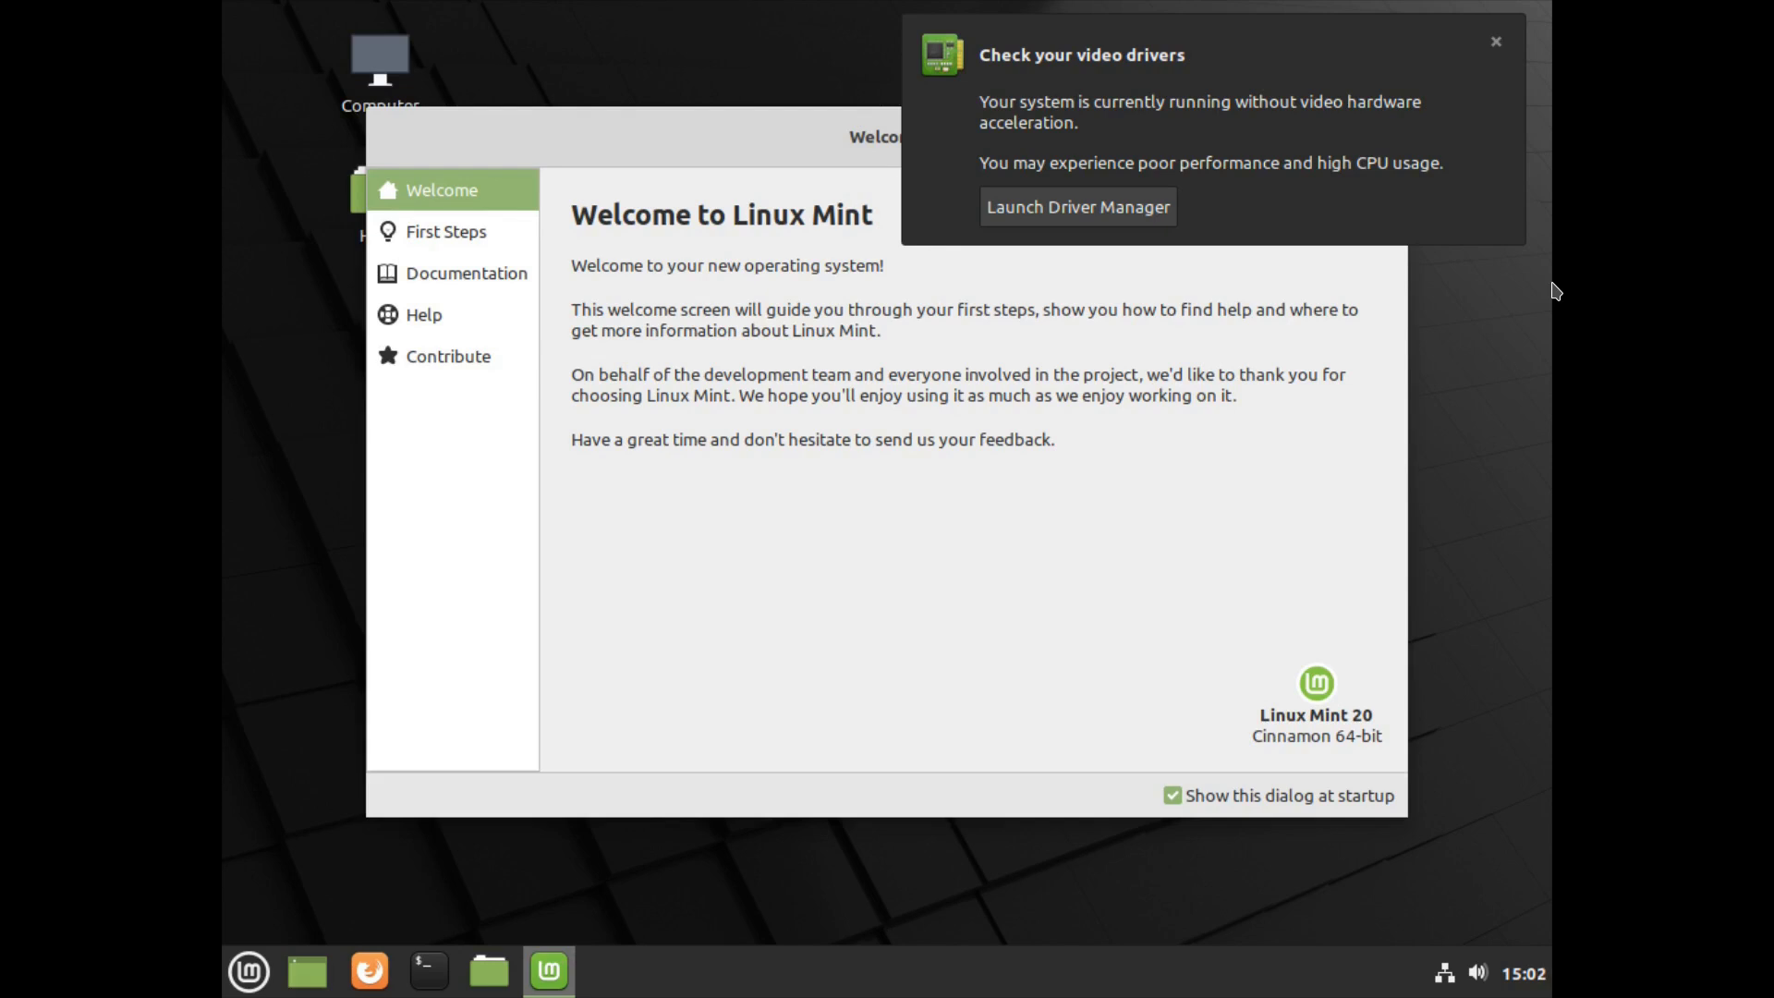
left_click(1497, 41)
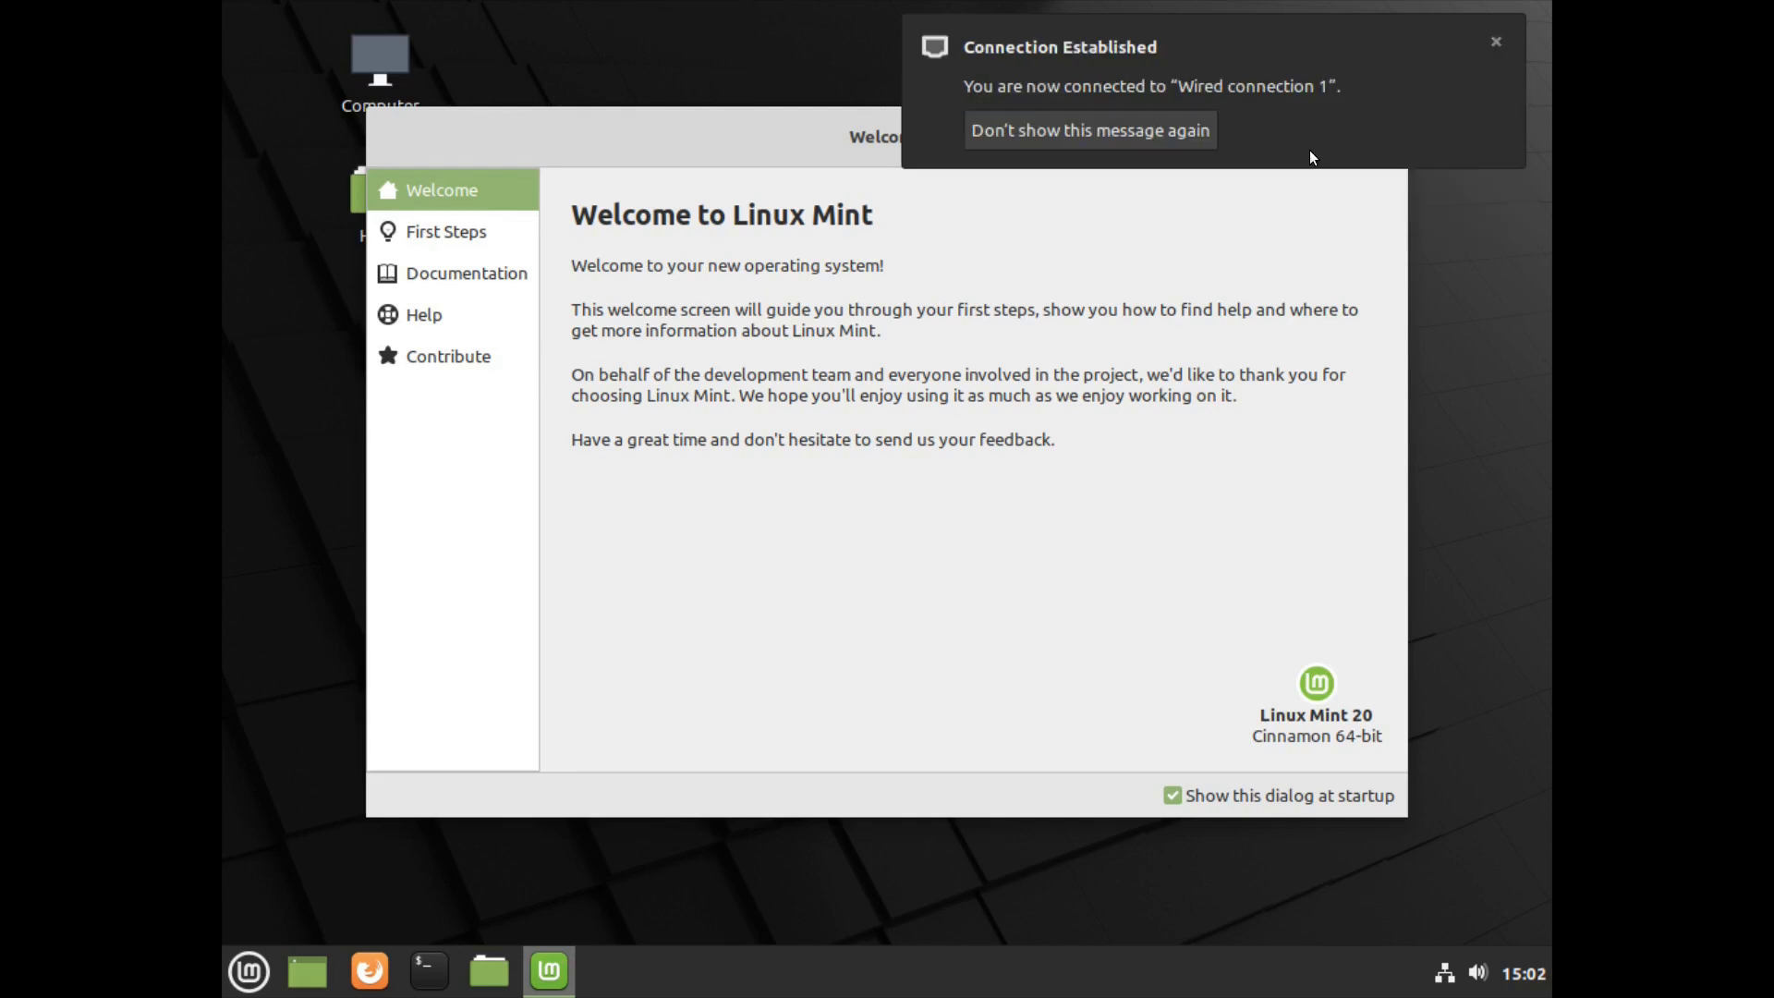
left_click(1028, 126)
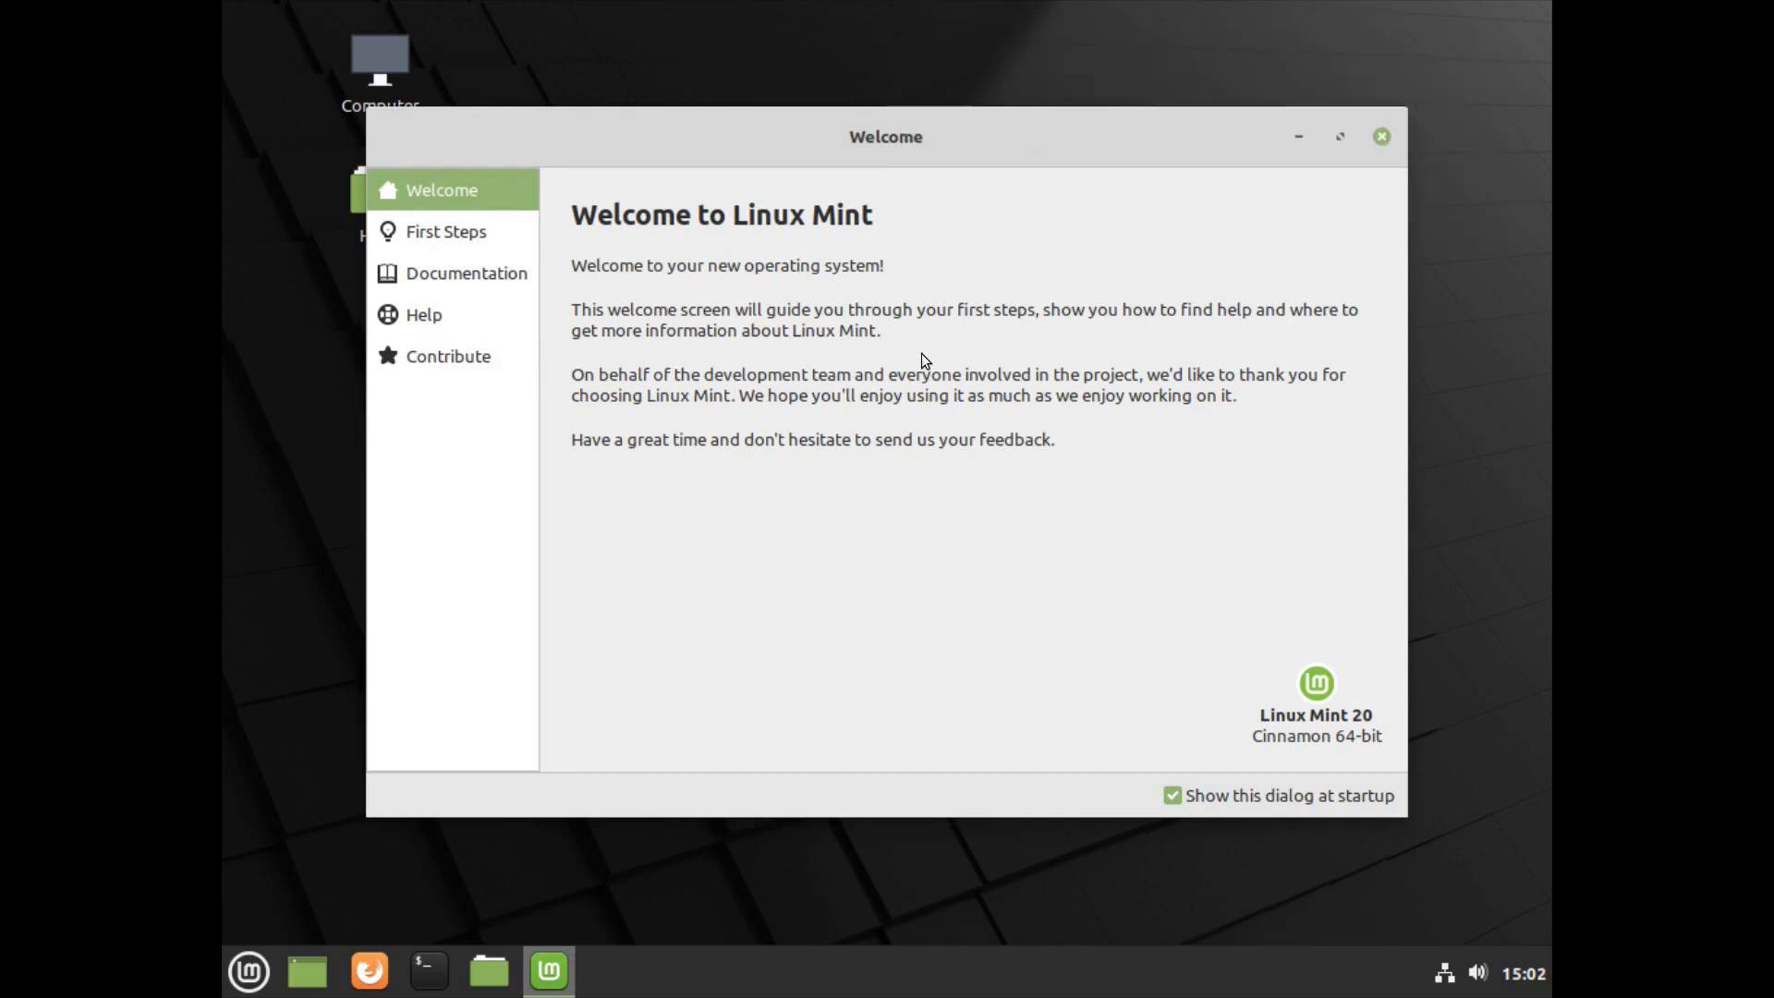
left_click(250, 970)
Set the installed system to 1920 x 1080 (16:9), keep it, and centre the Welcome window
left_click(282, 445)
scroll(857, 516, "down", 5)
scroll(856, 516, "down", 2)
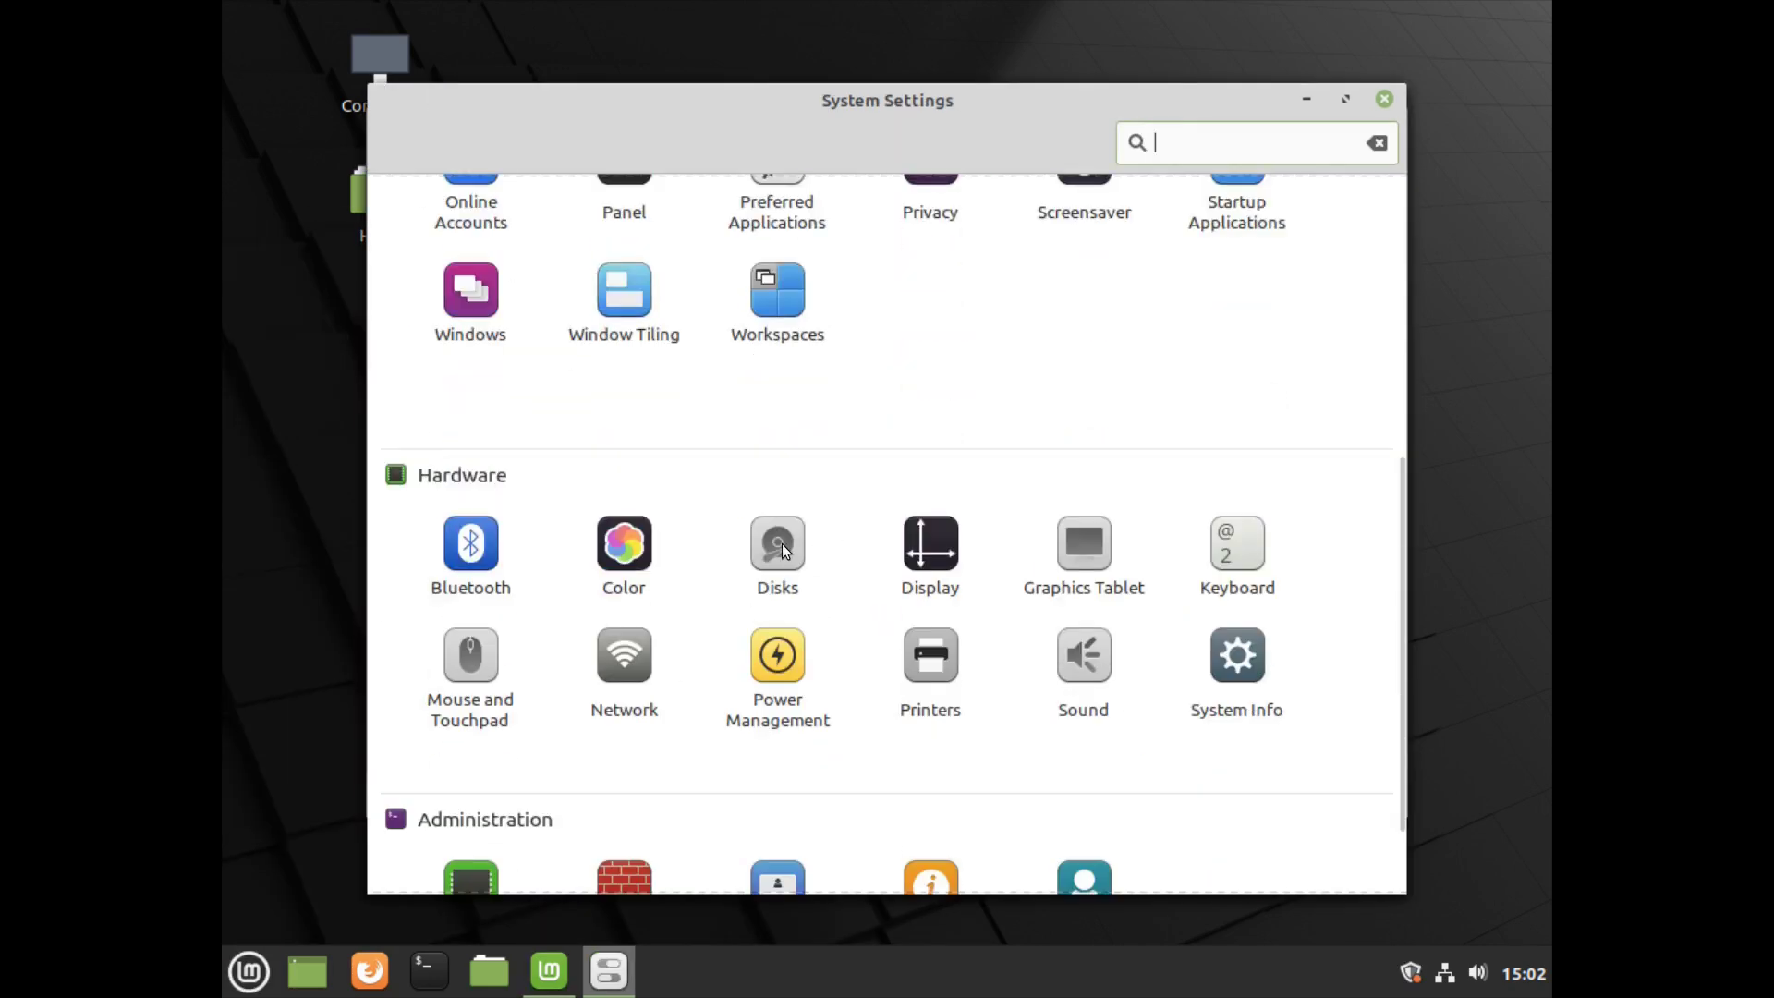
left_click(931, 545)
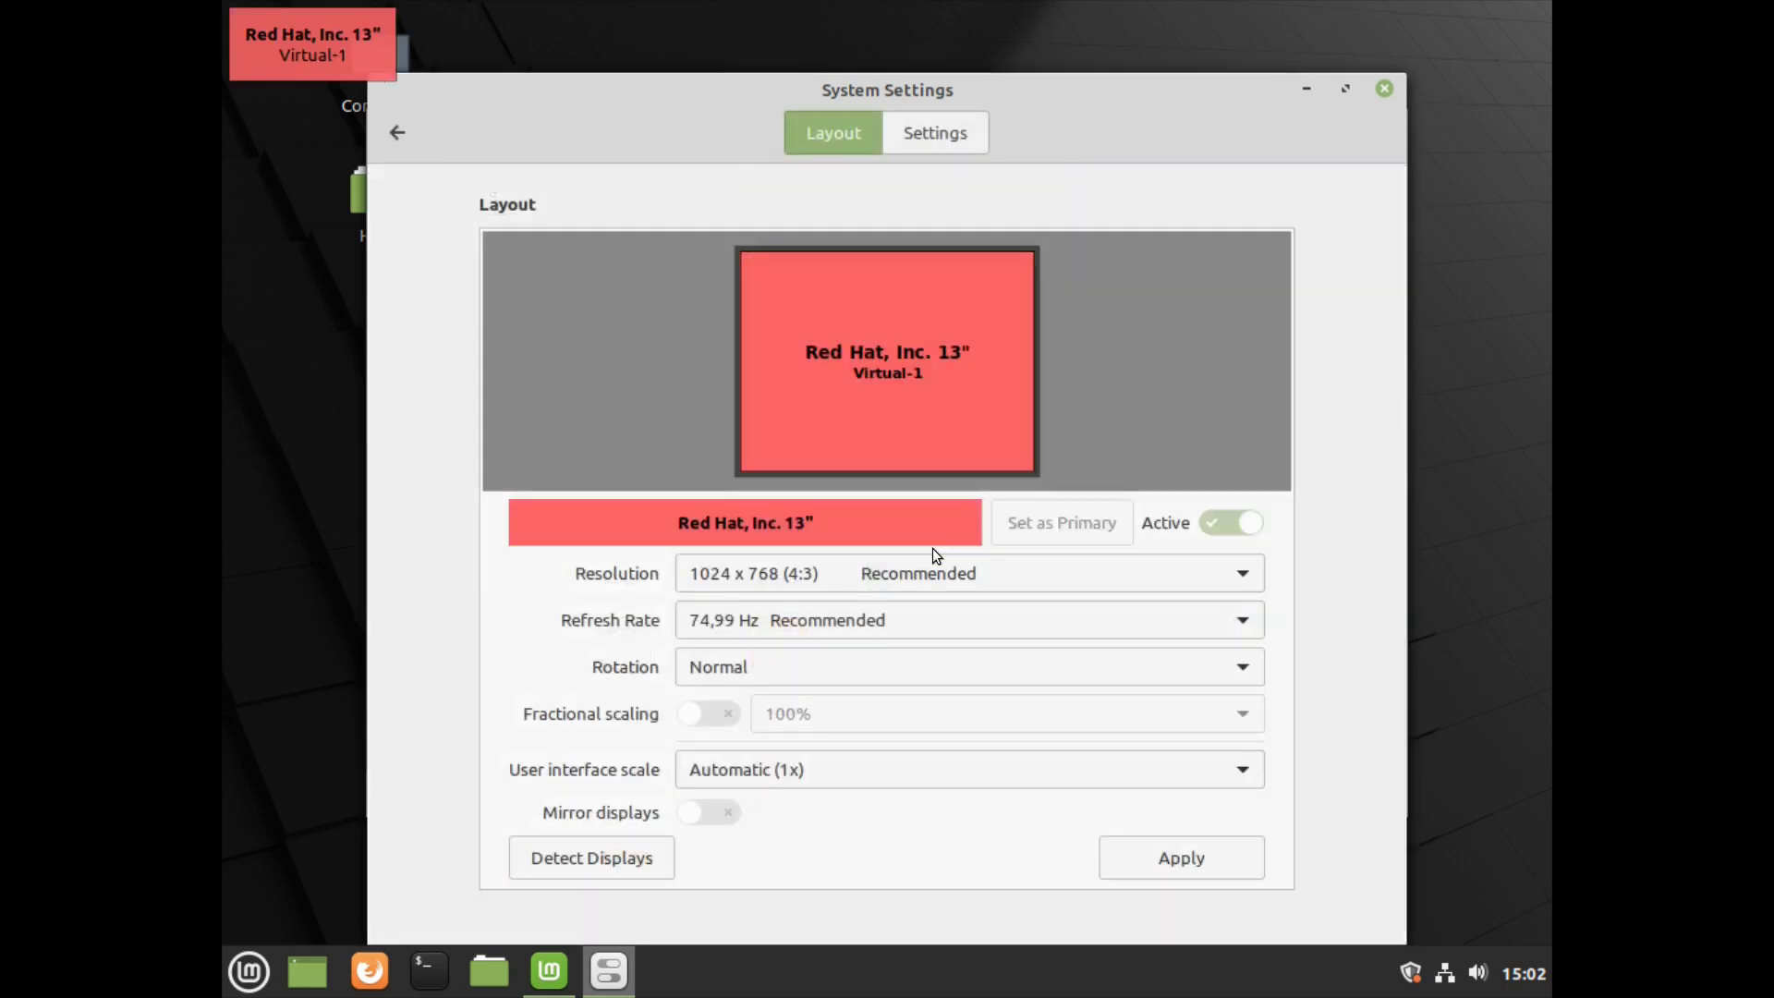
left_click(852, 573)
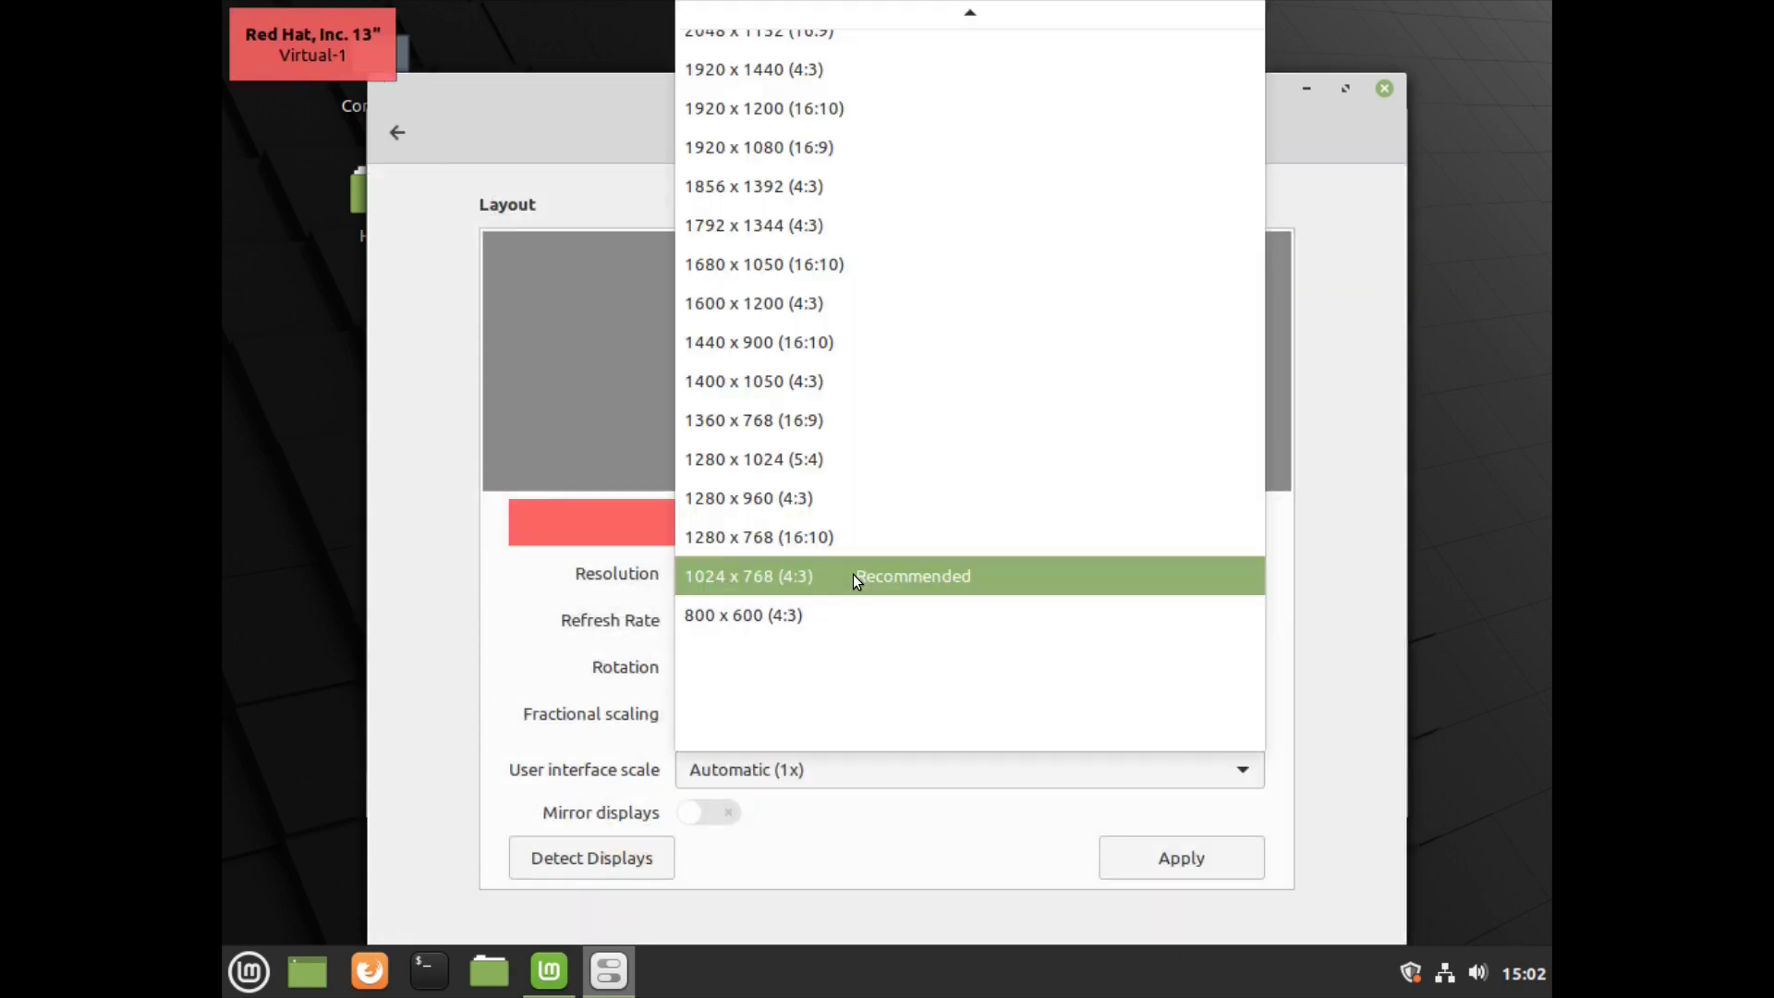
left_click(785, 150)
left_click(1178, 857)
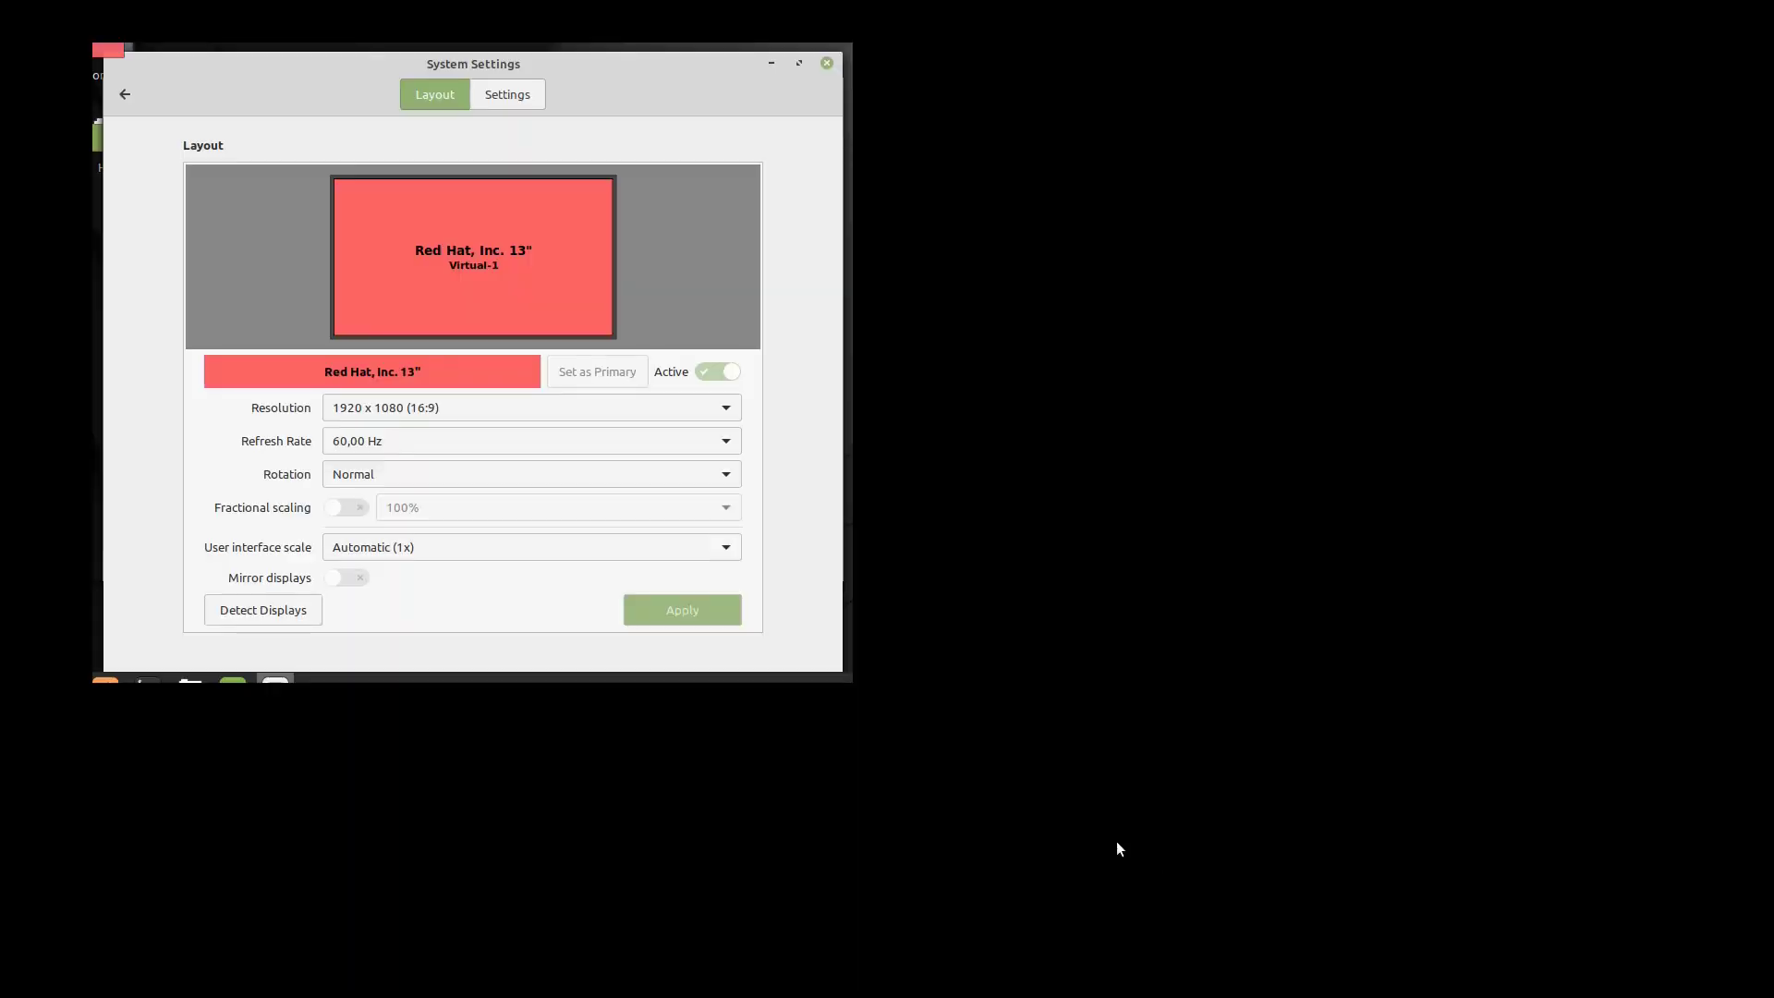
left_click(725, 379)
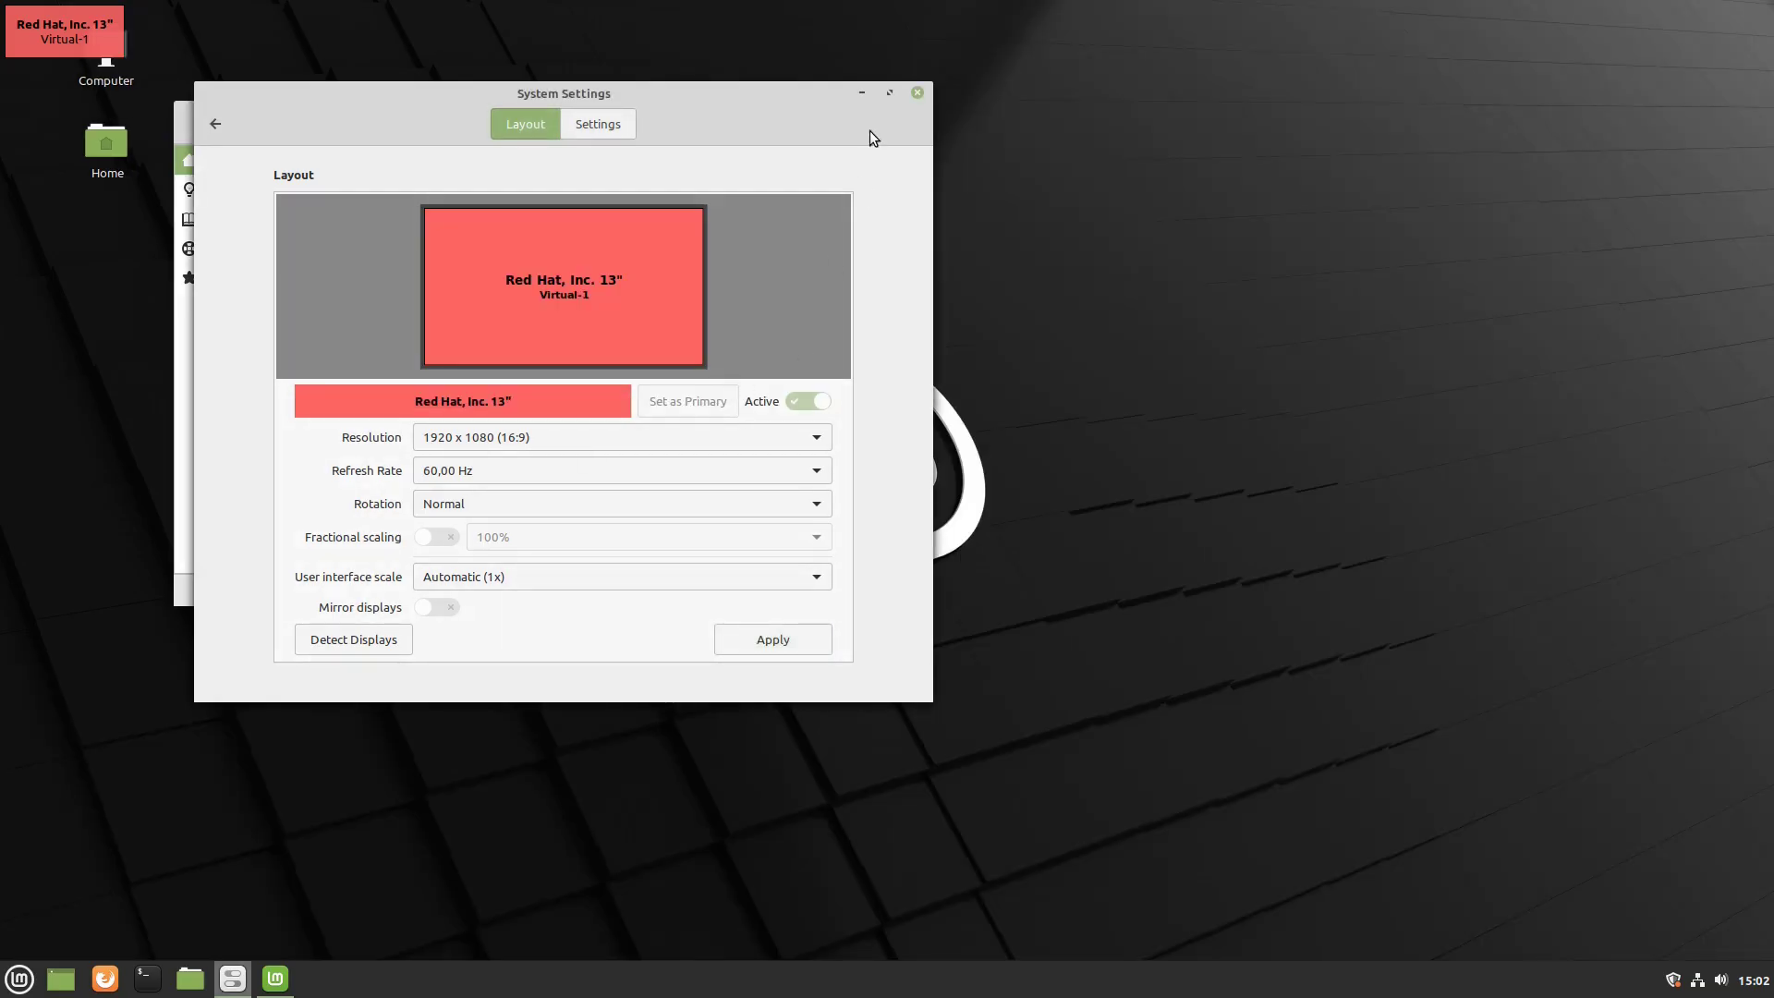
left_click(917, 92)
left_click_drag(586, 127, 883, 160)
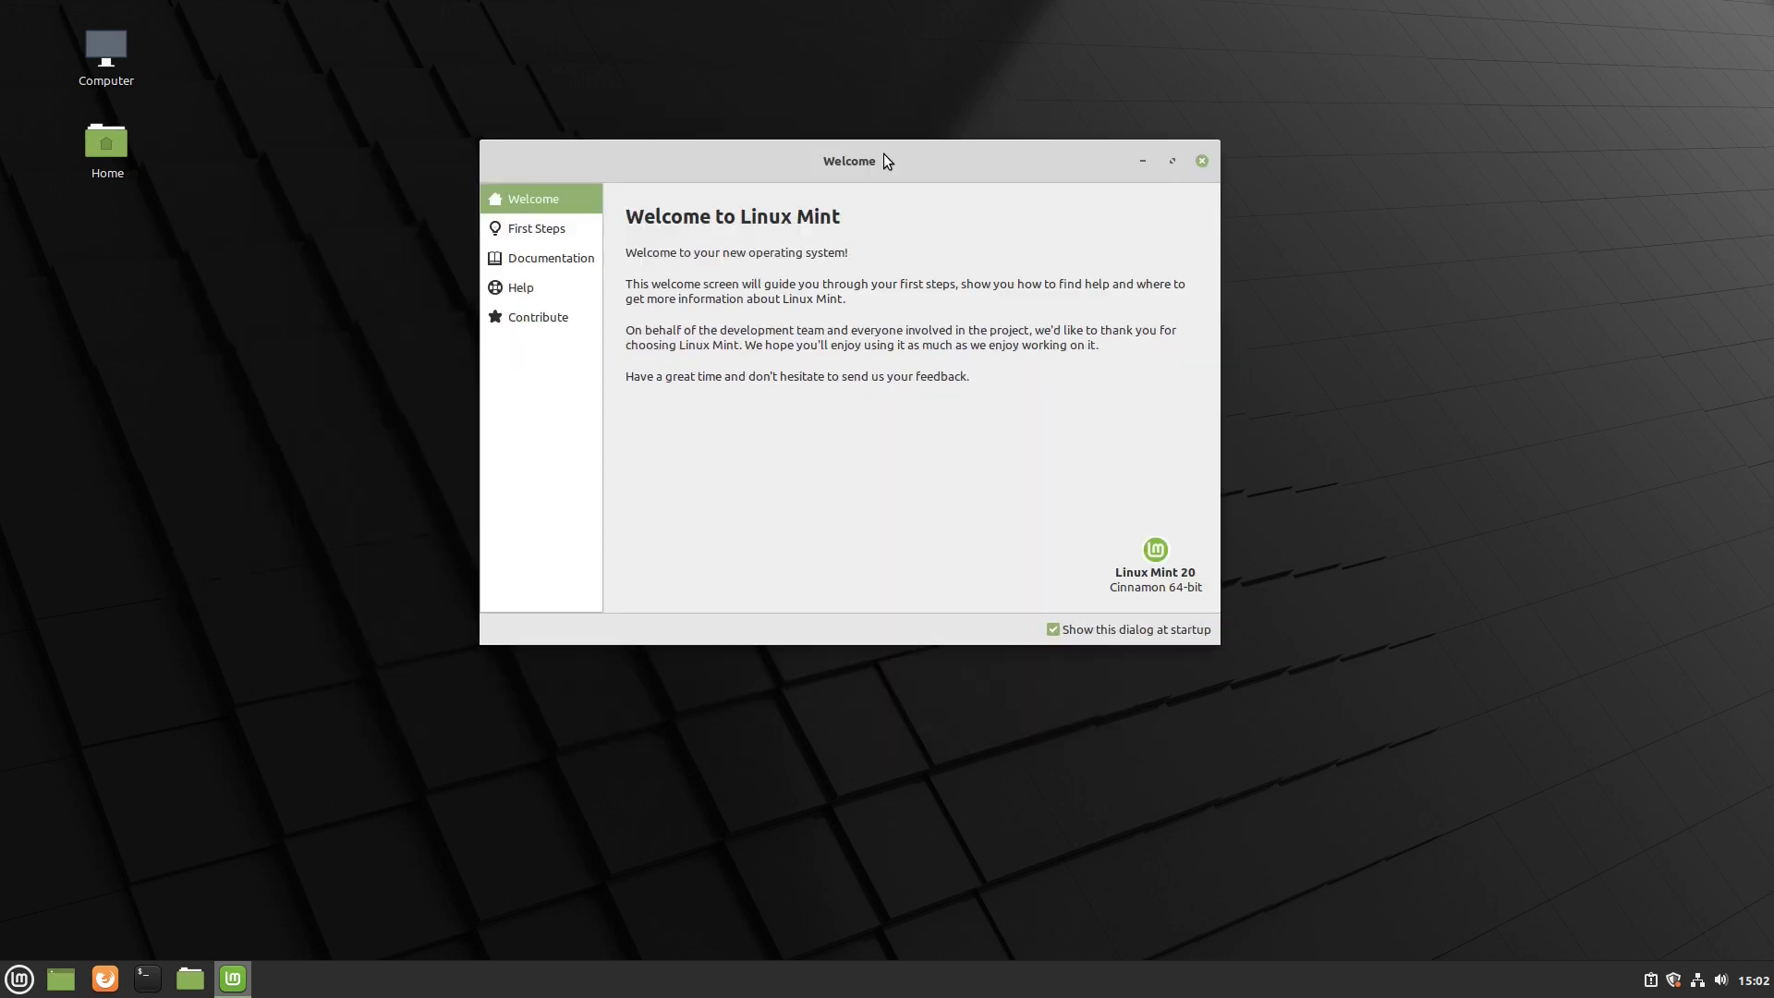
Show the Welcome window's First Steps page with Desktop Colors, Panel Layout and System Snapshots
left_click(531, 229)
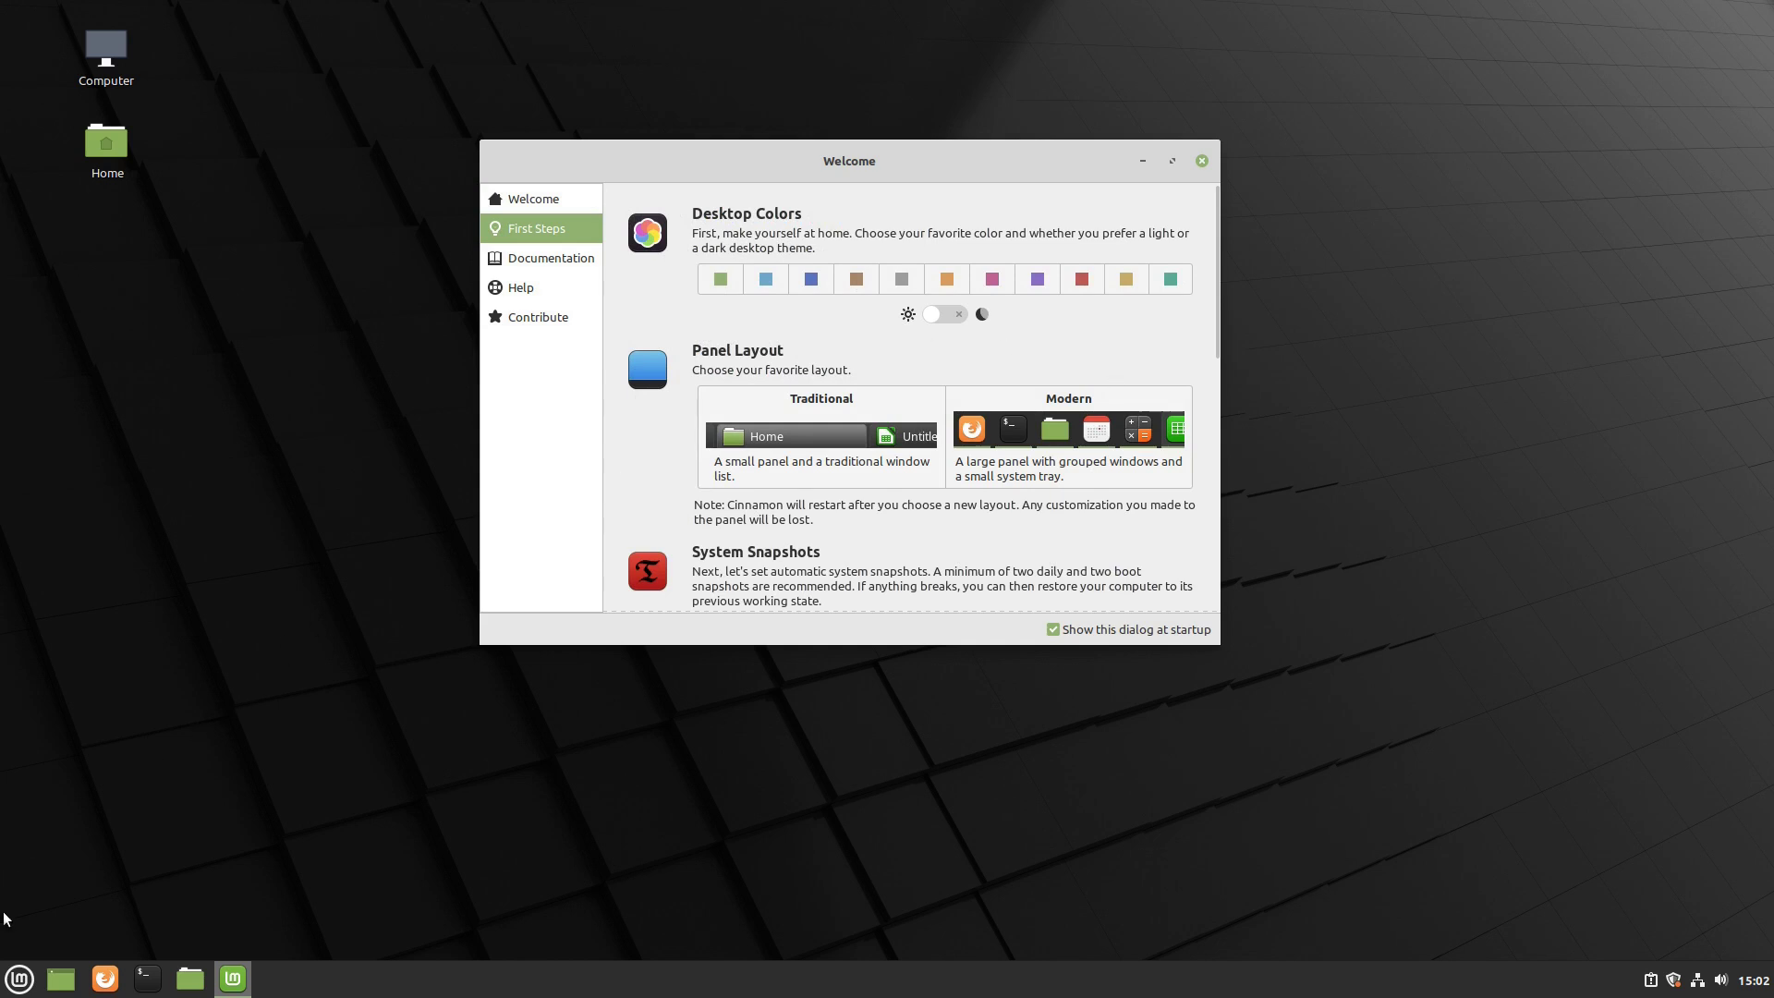
left_click(18, 983)
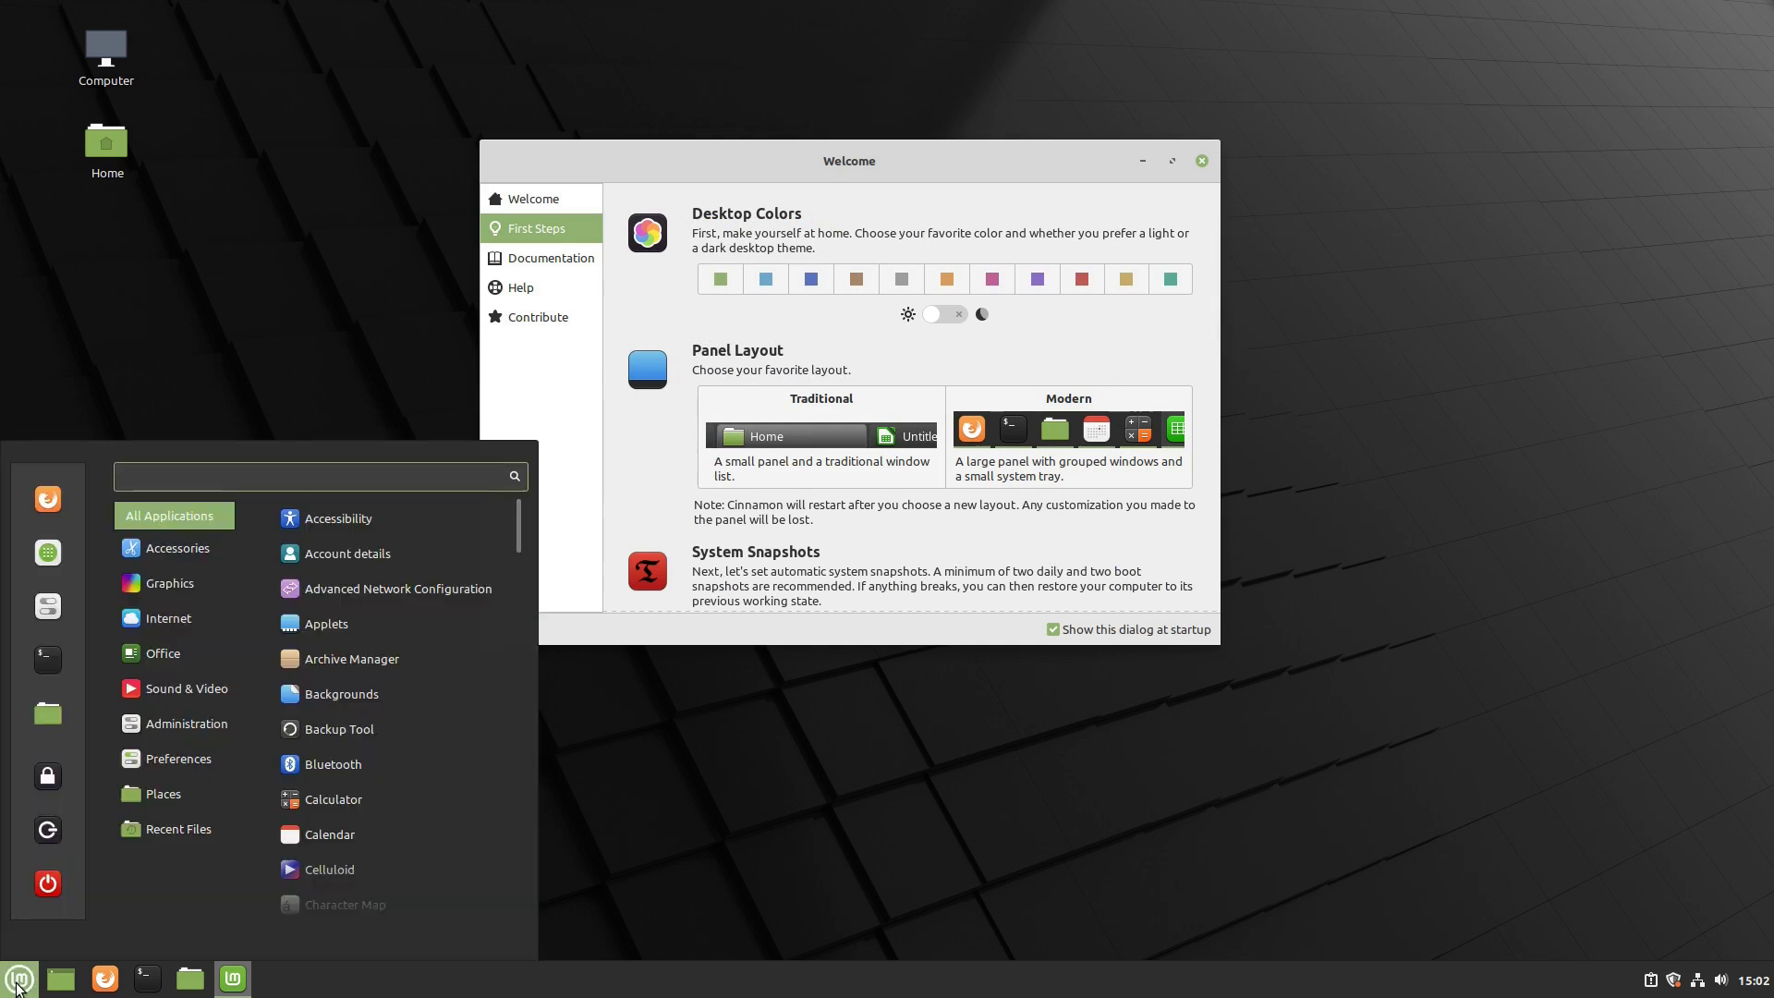
left_click(20, 983)
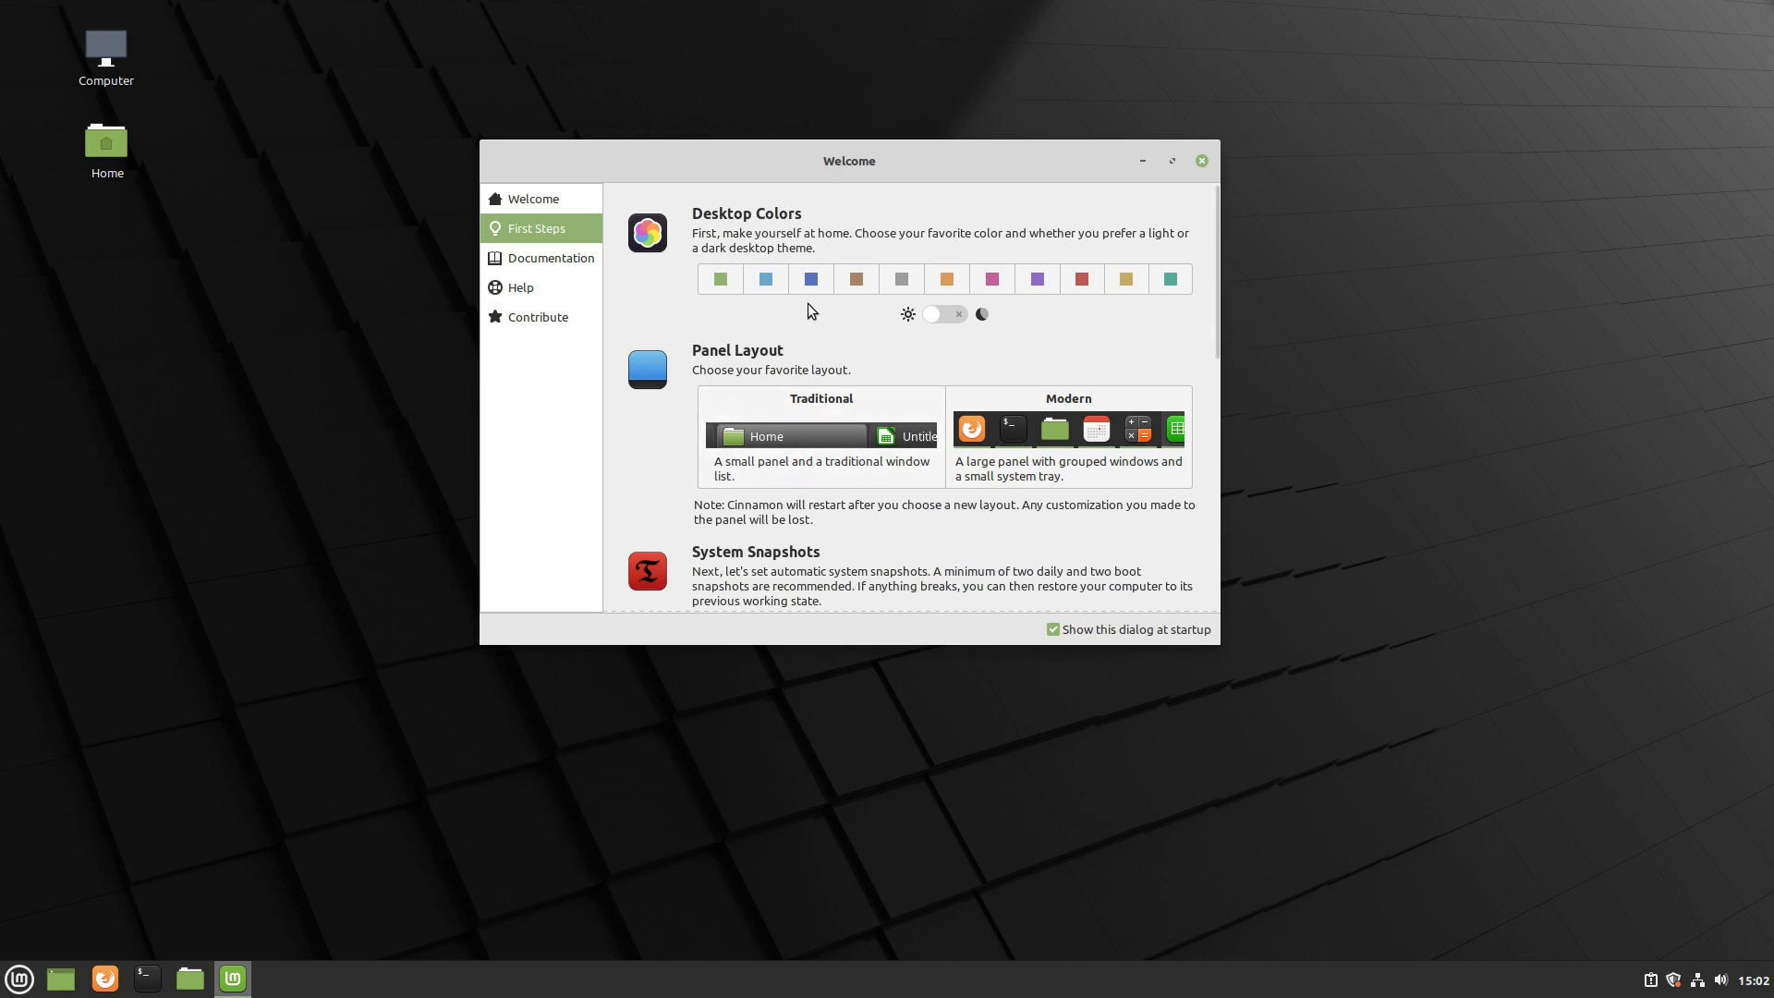
Choose the red accent swatch and the dark theme under Desktop Colors
left_click(1083, 279)
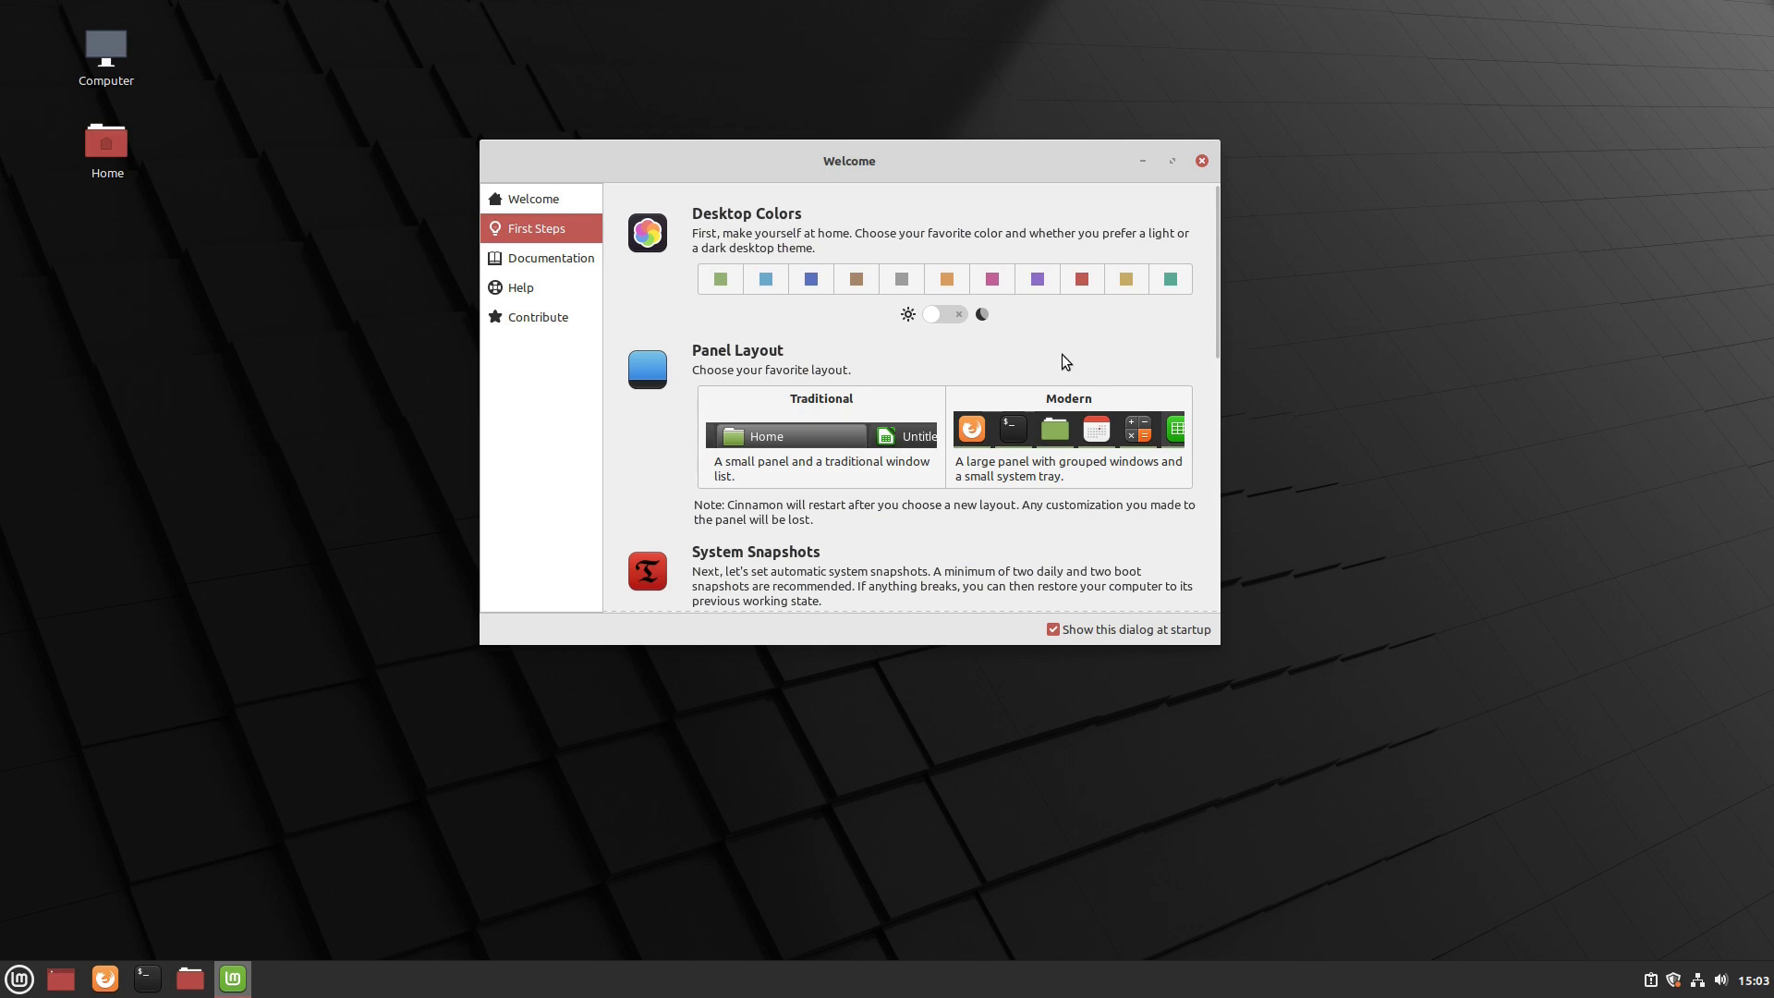
left_click(957, 315)
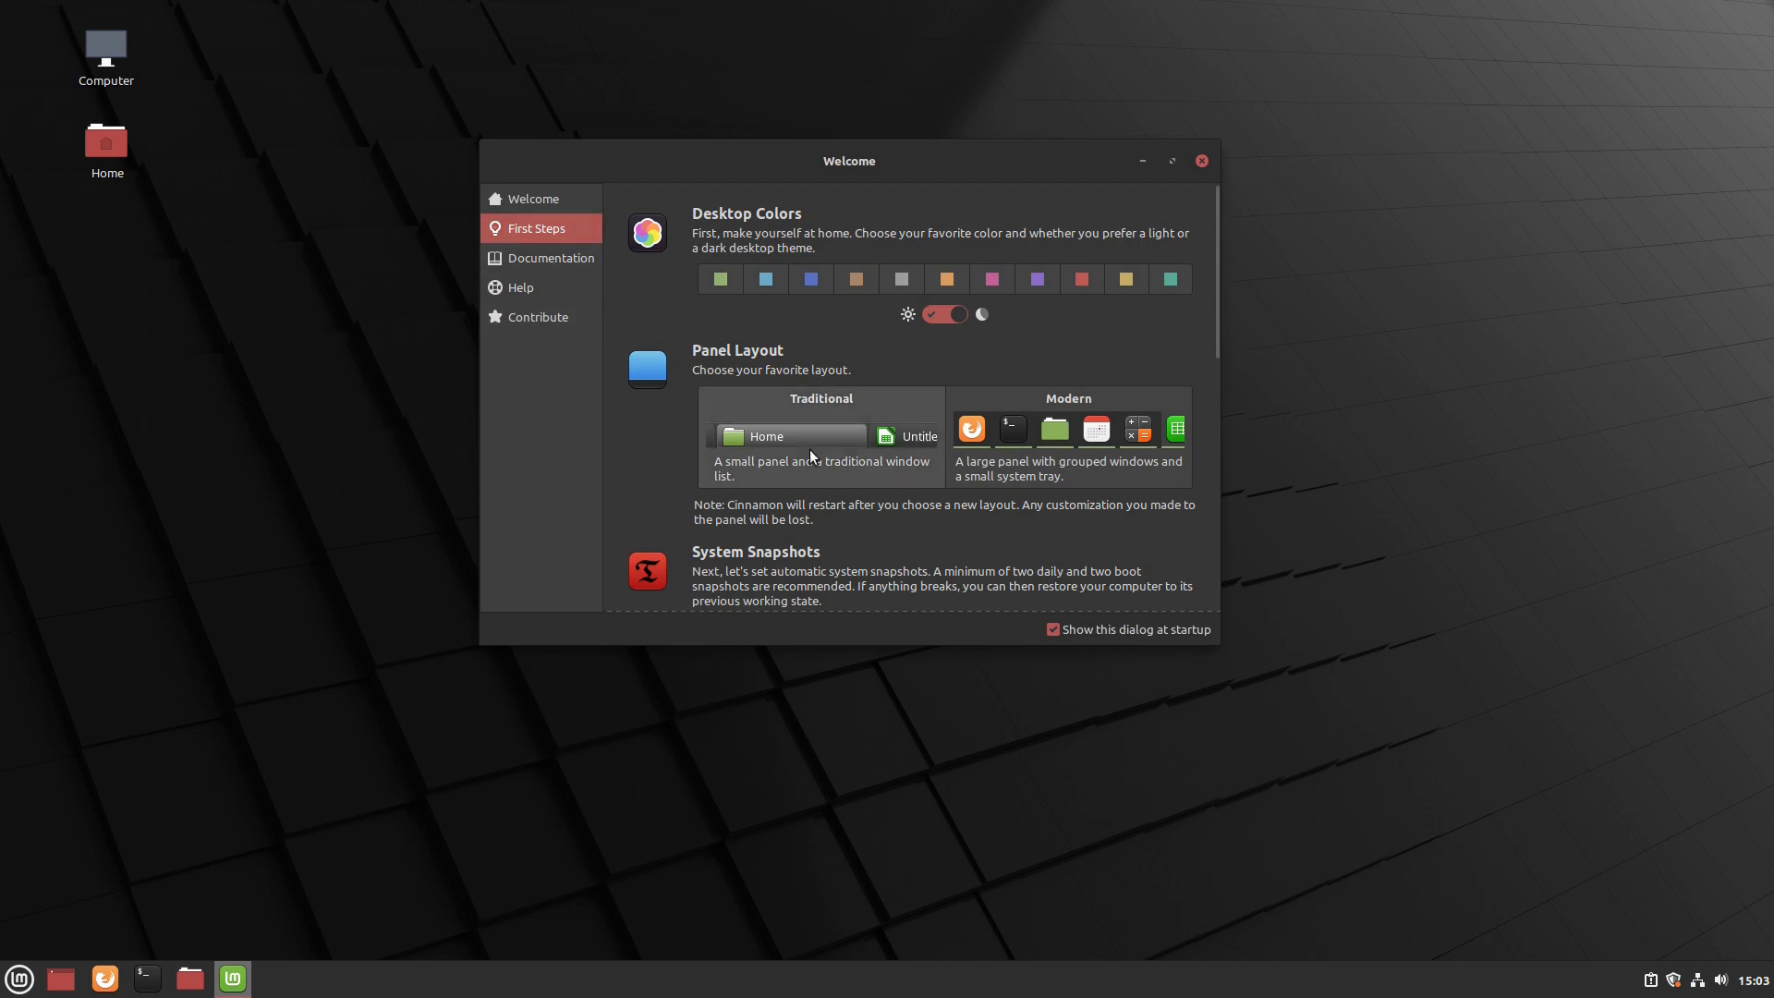
left_click(10, 985)
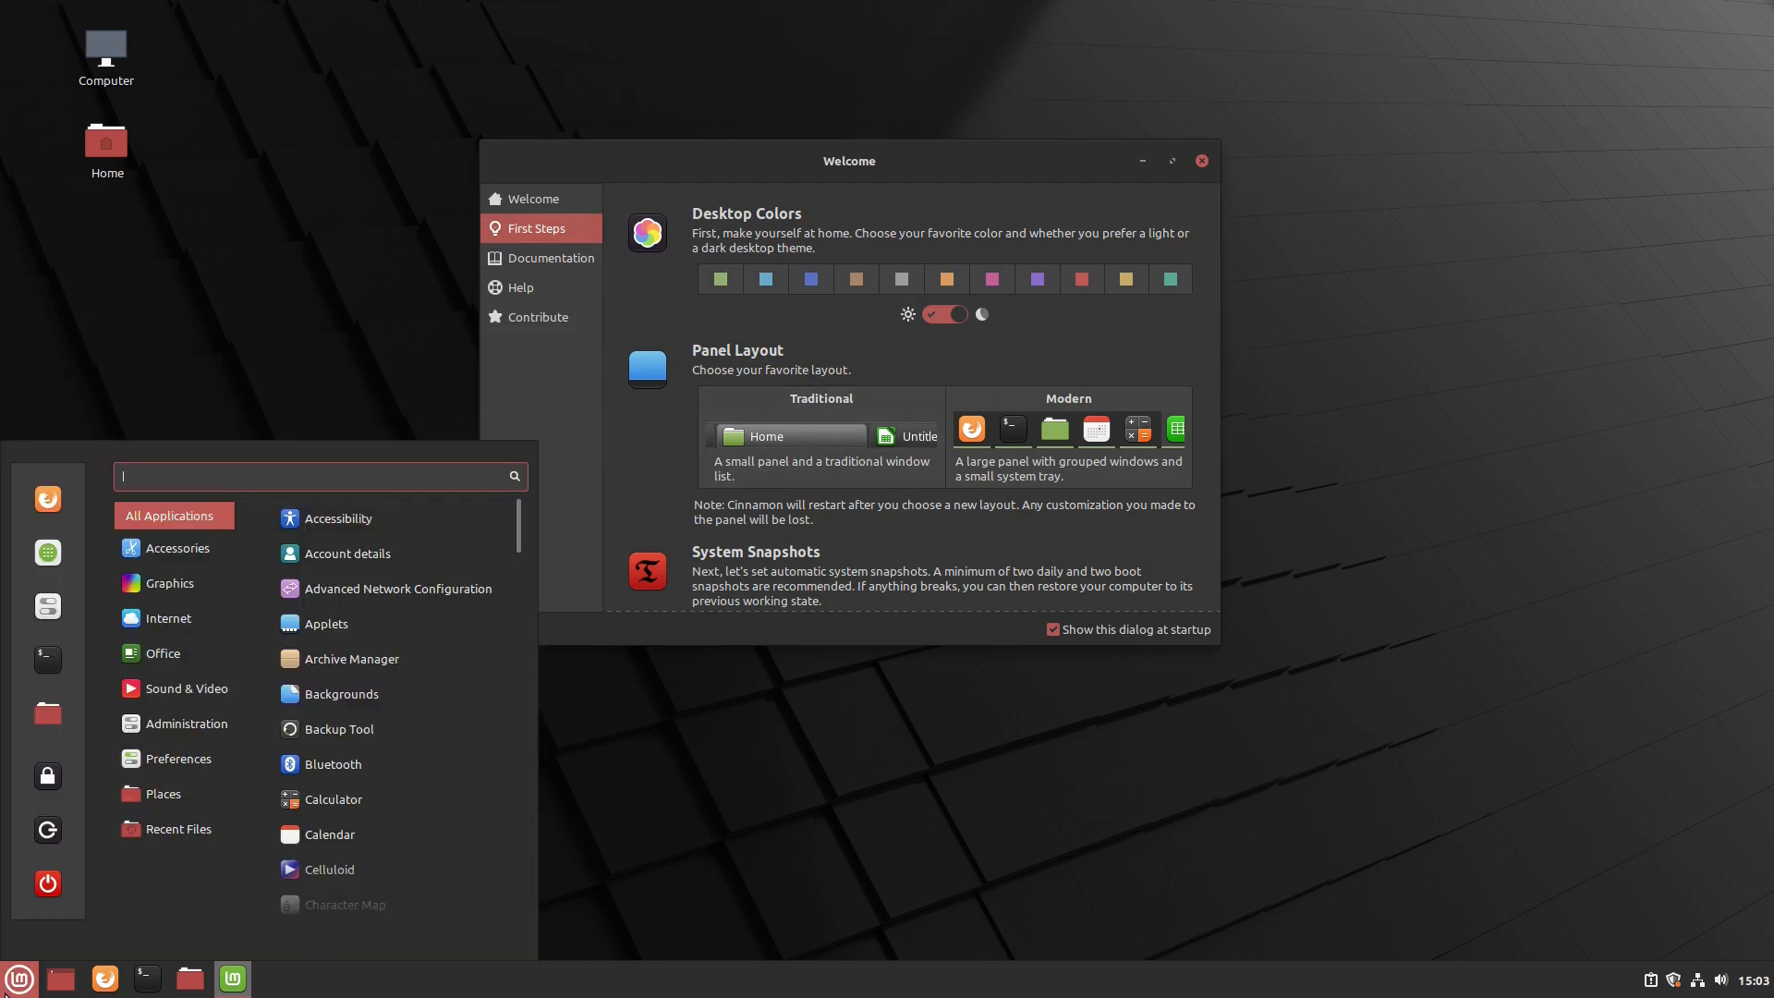
left_click(9, 984)
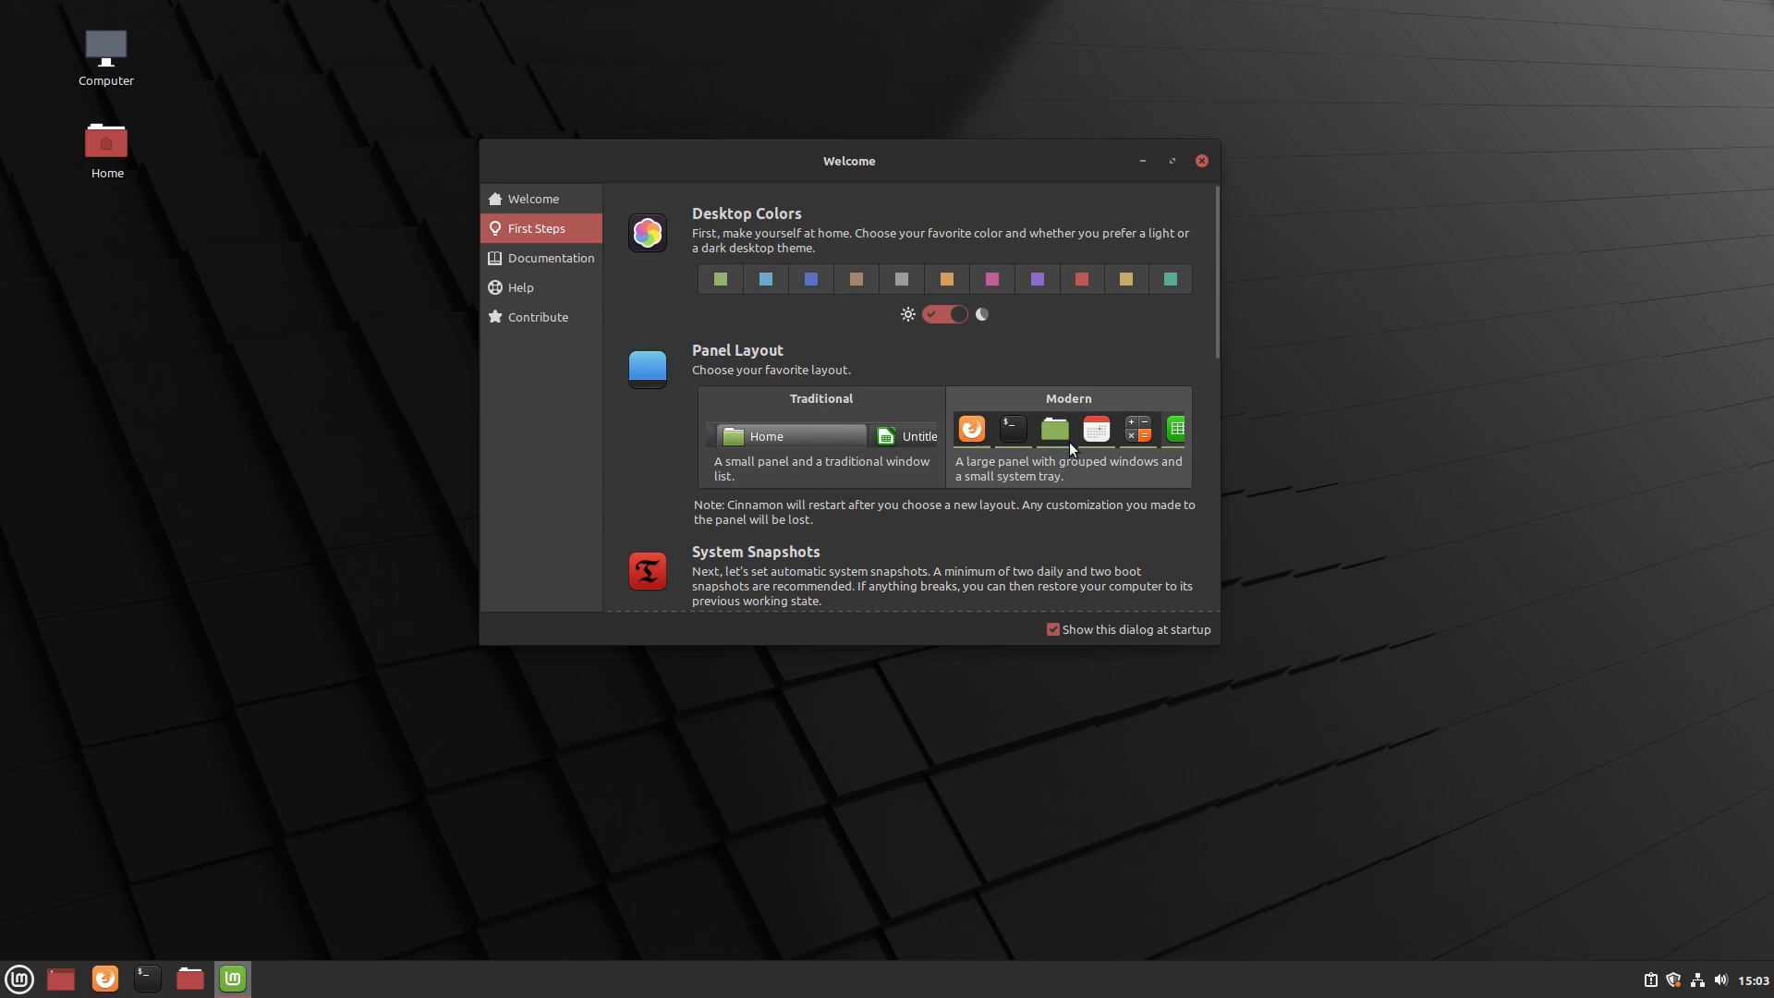
Launch the system snapshots setup from First Steps and authenticate with the account password
scroll(728, 408, "down", 3)
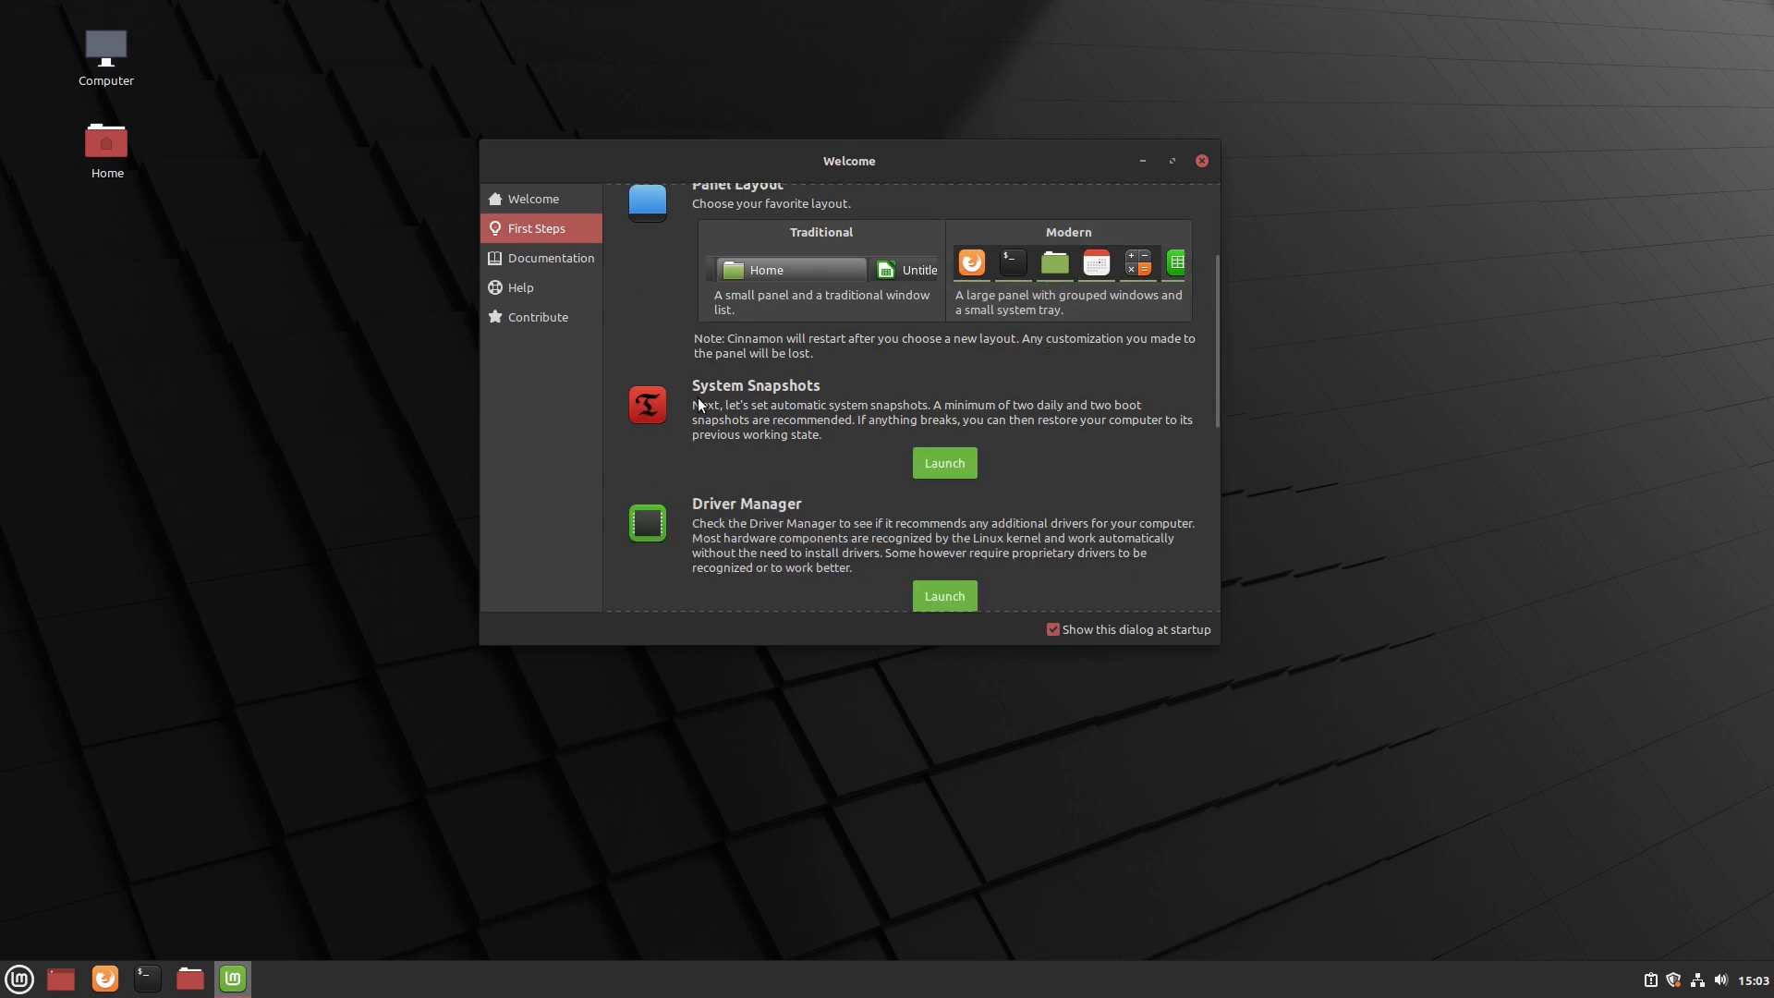
left_click(941, 471)
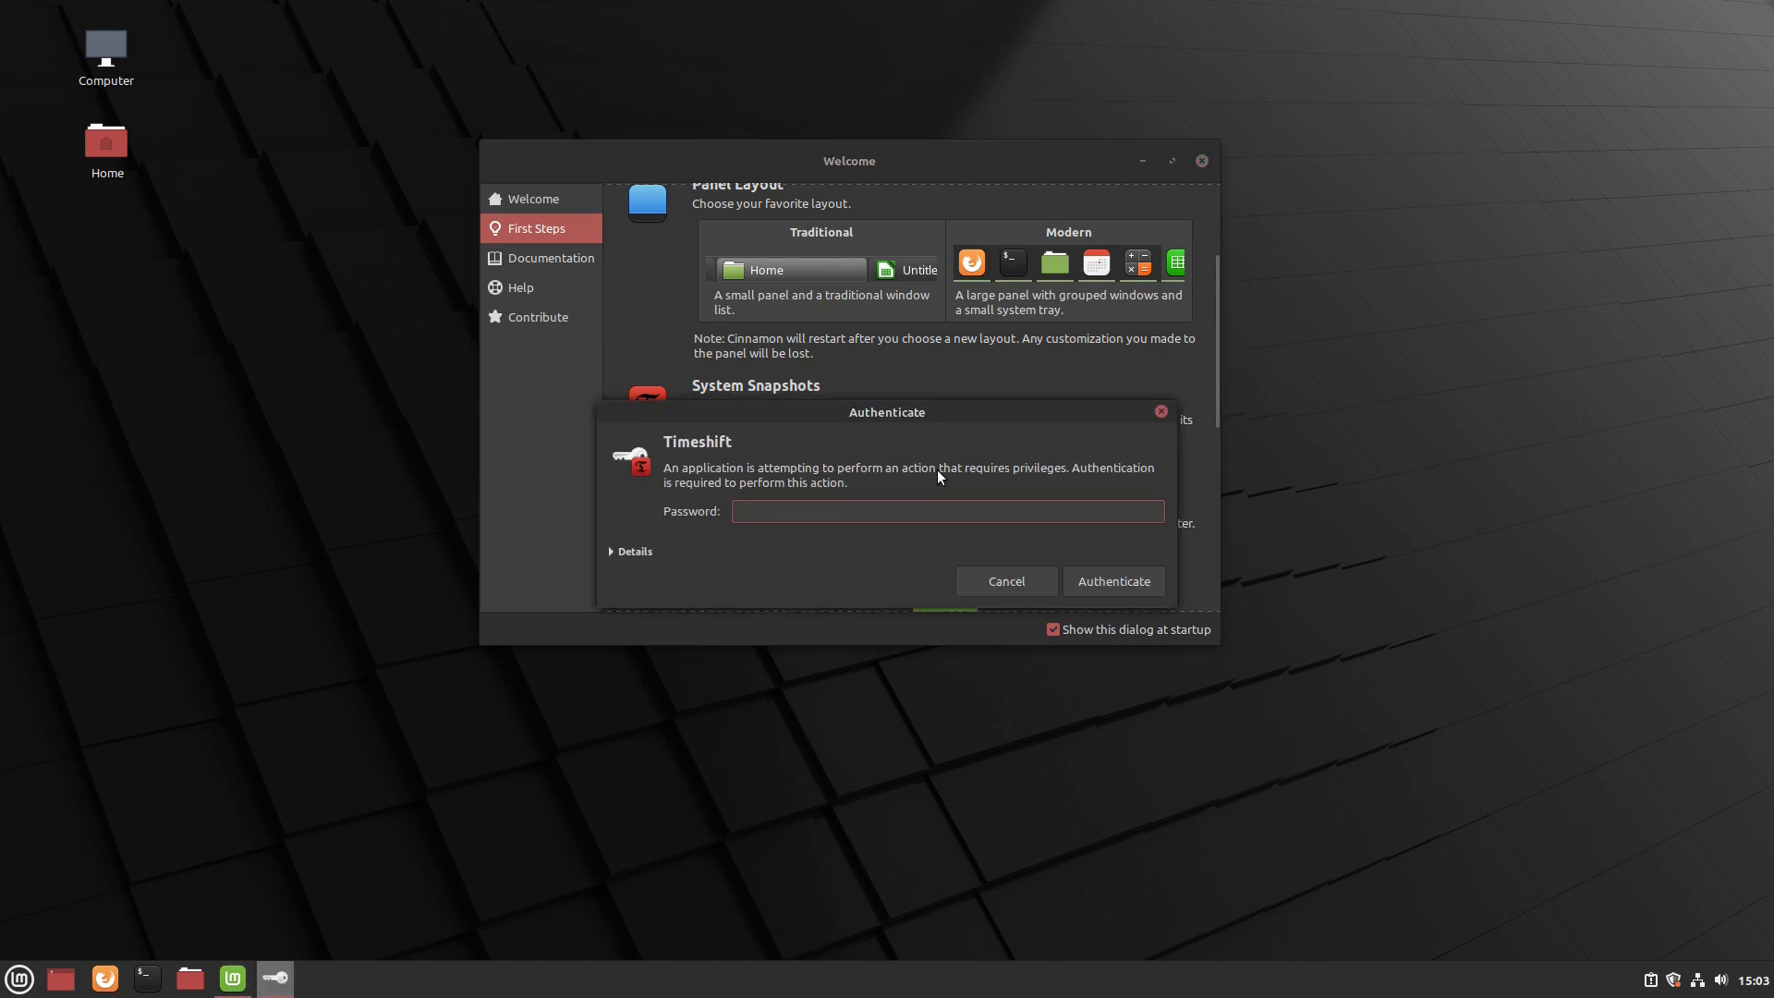
type("•••••••••")
key("Return")
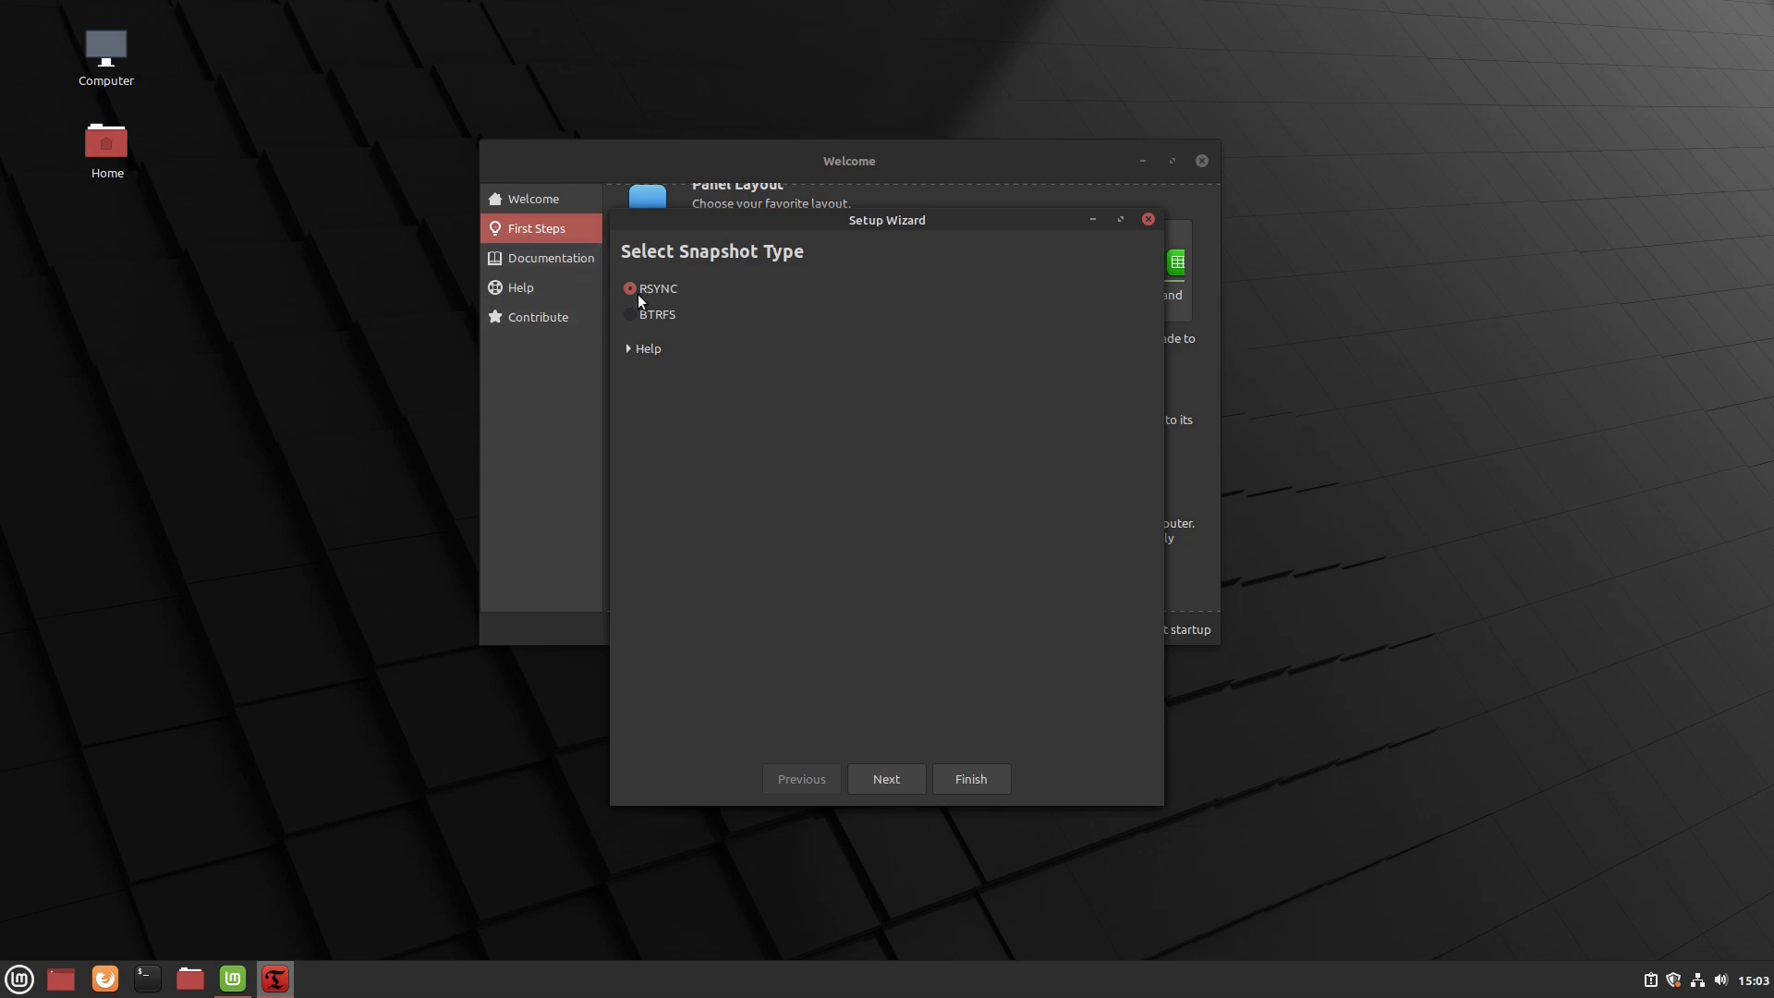
Keep RSYNC on vda2 with daily snapshots, include all root home files, finish and close Timeshift
left_click(885, 783)
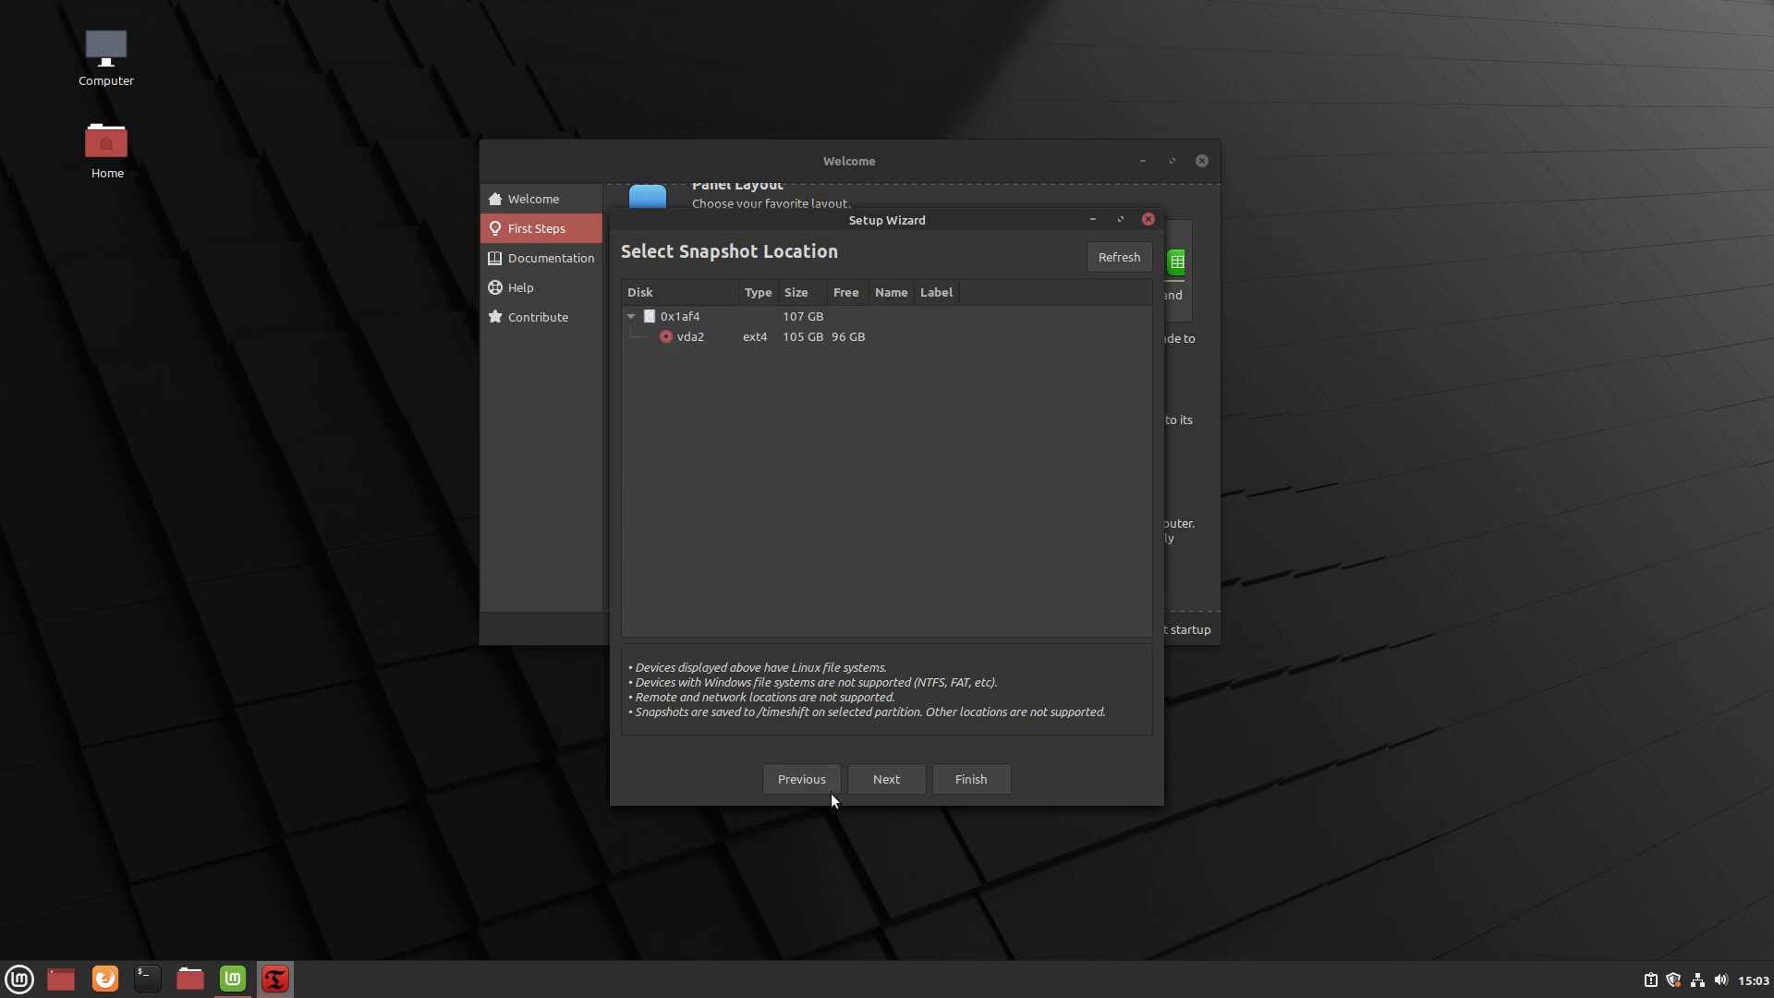
left_click(878, 767)
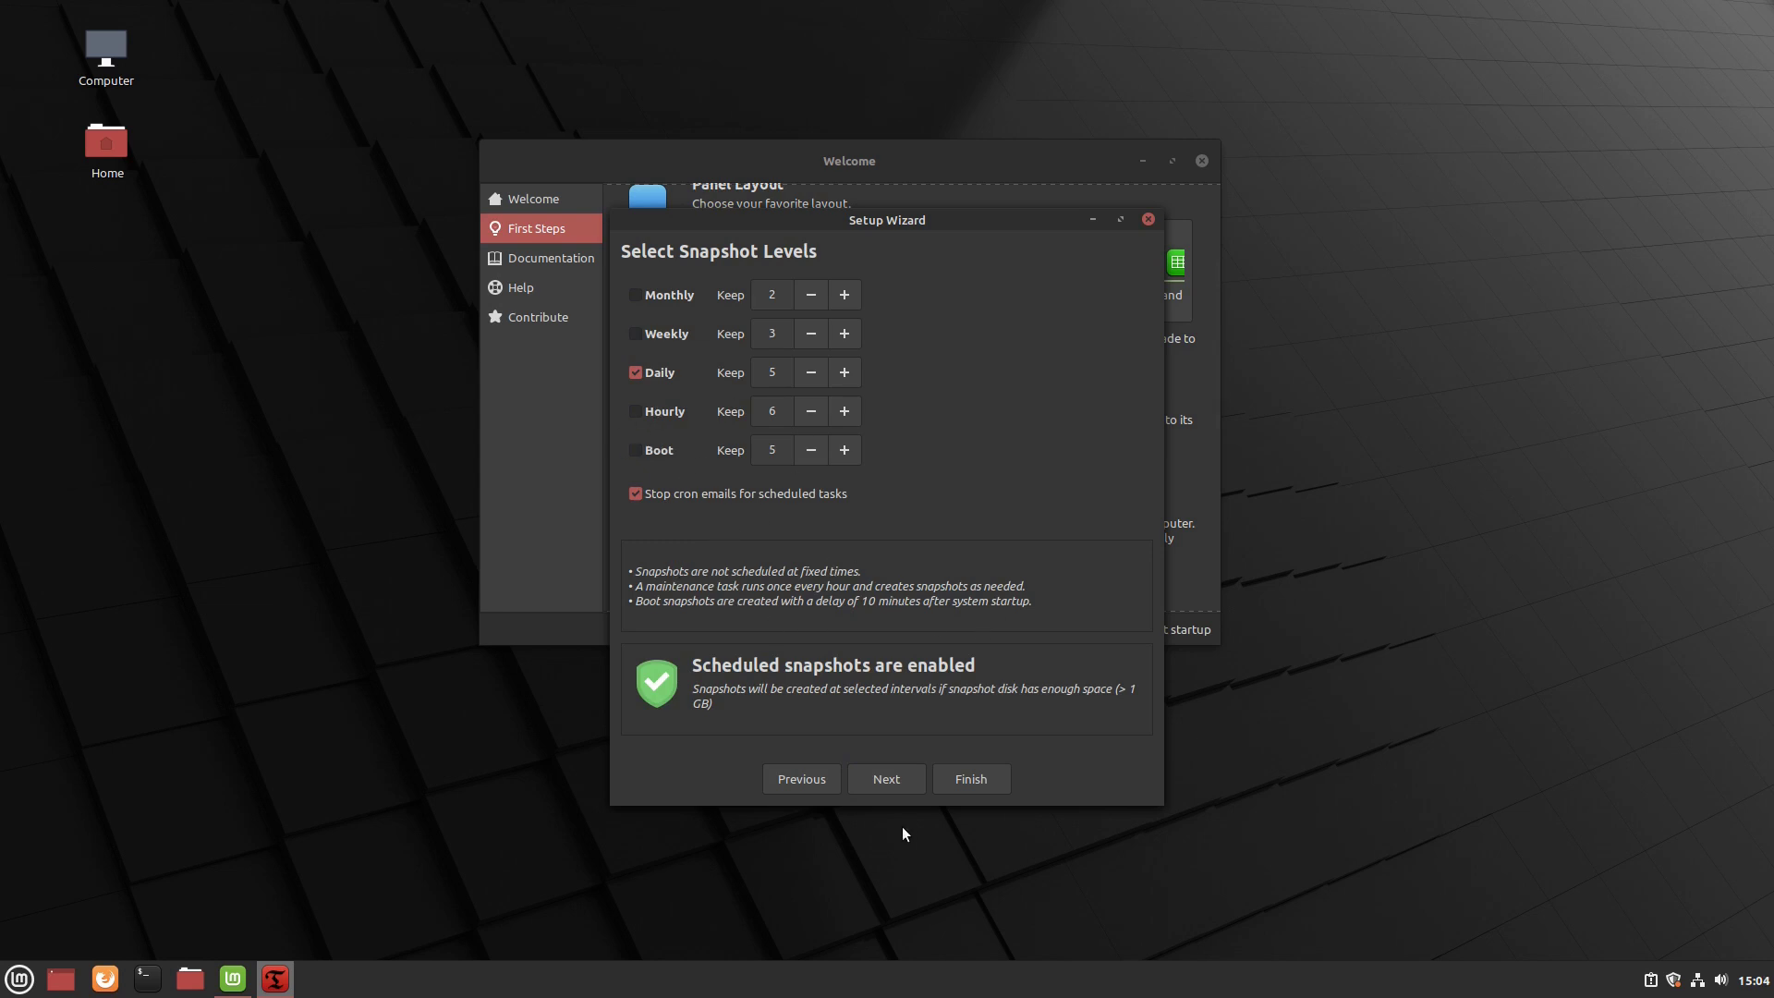
left_click(883, 774)
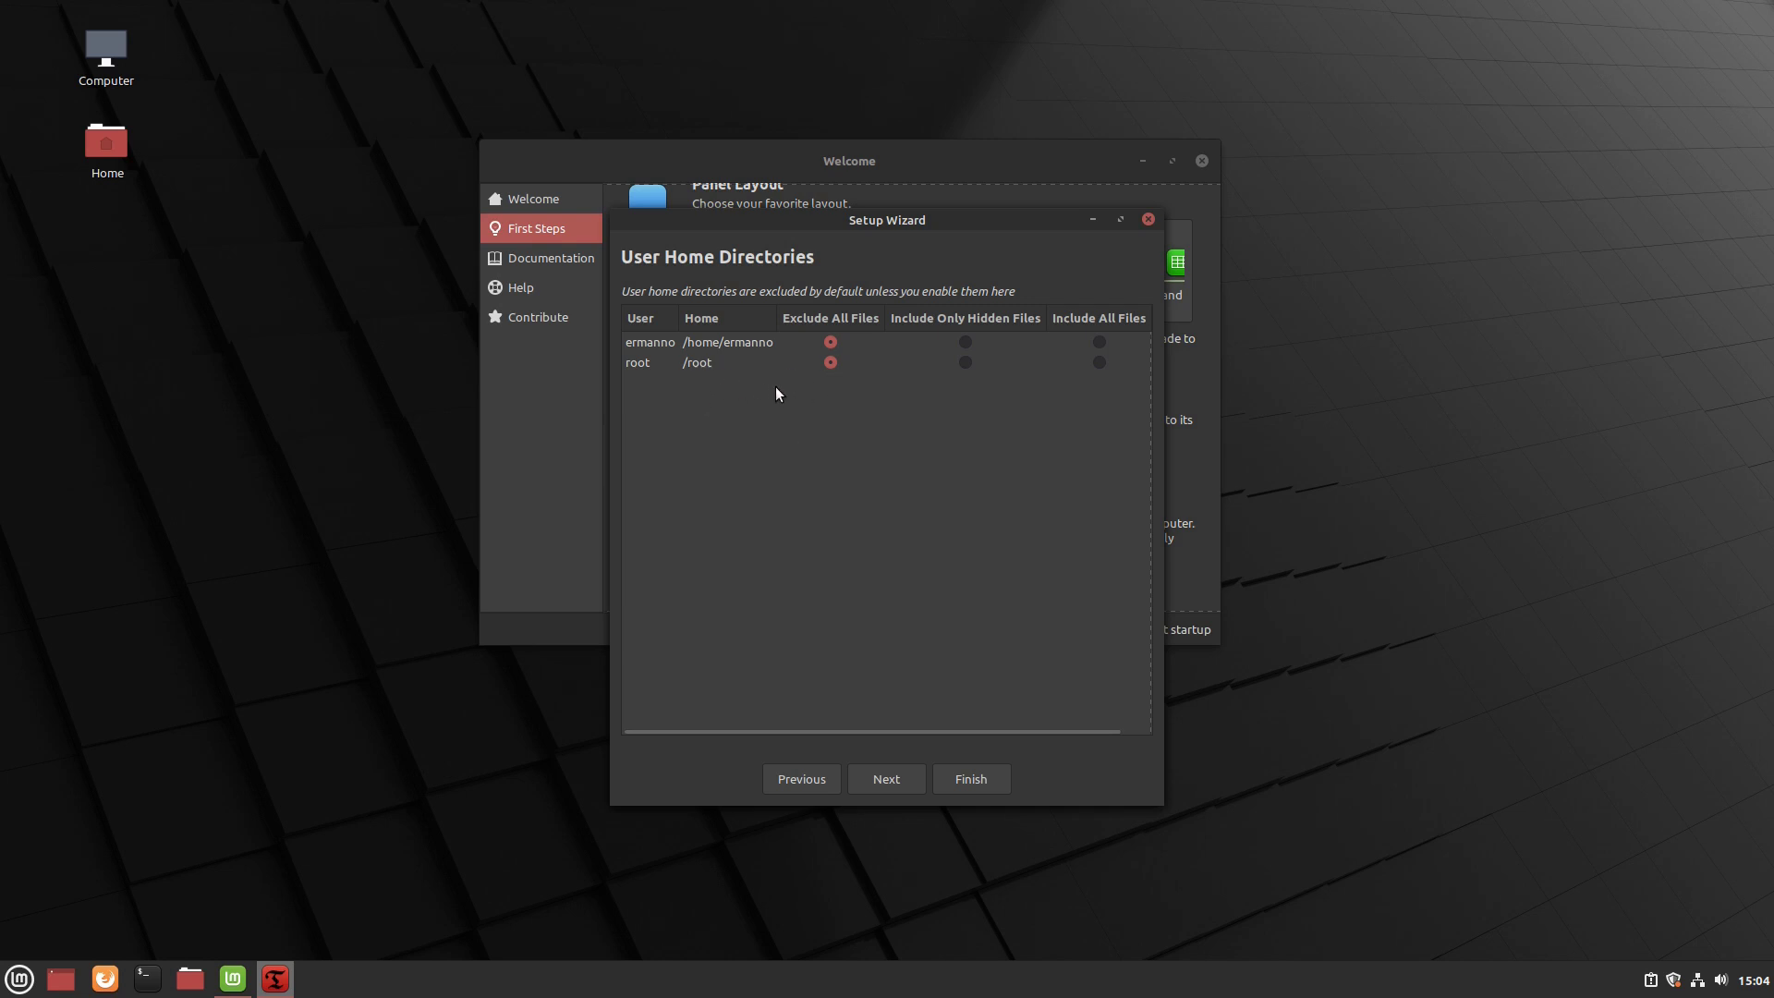
left_click(1099, 362)
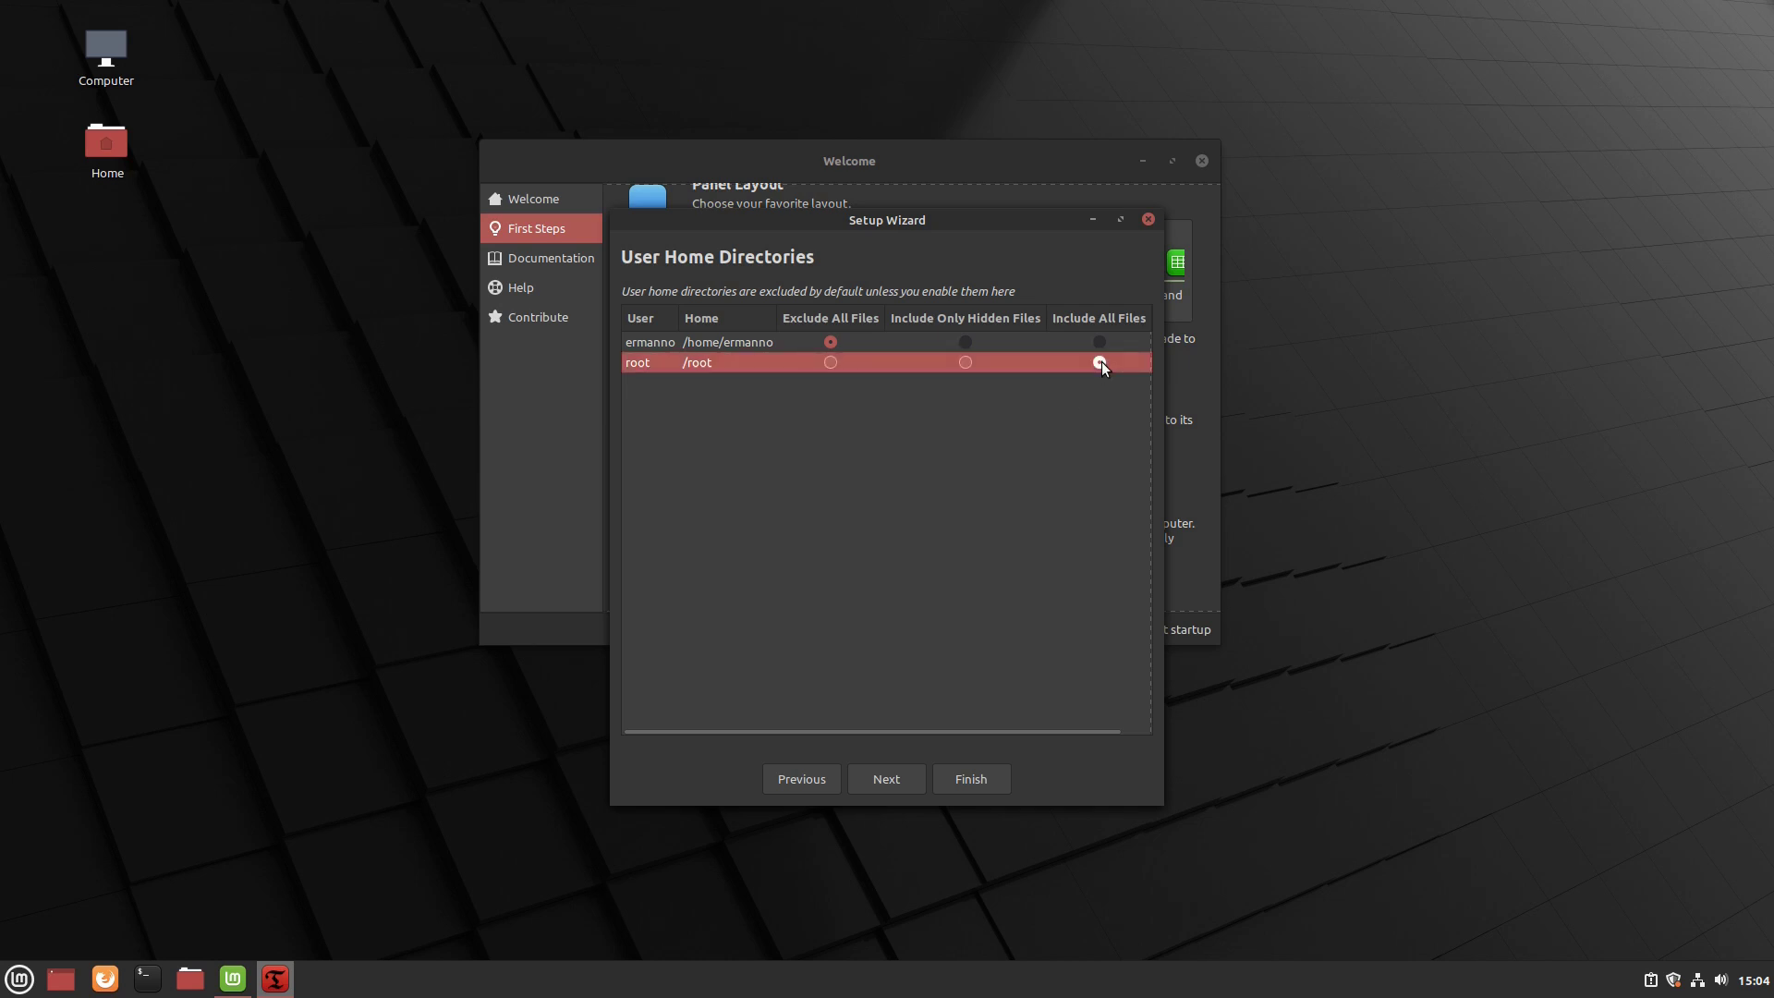
left_click(891, 780)
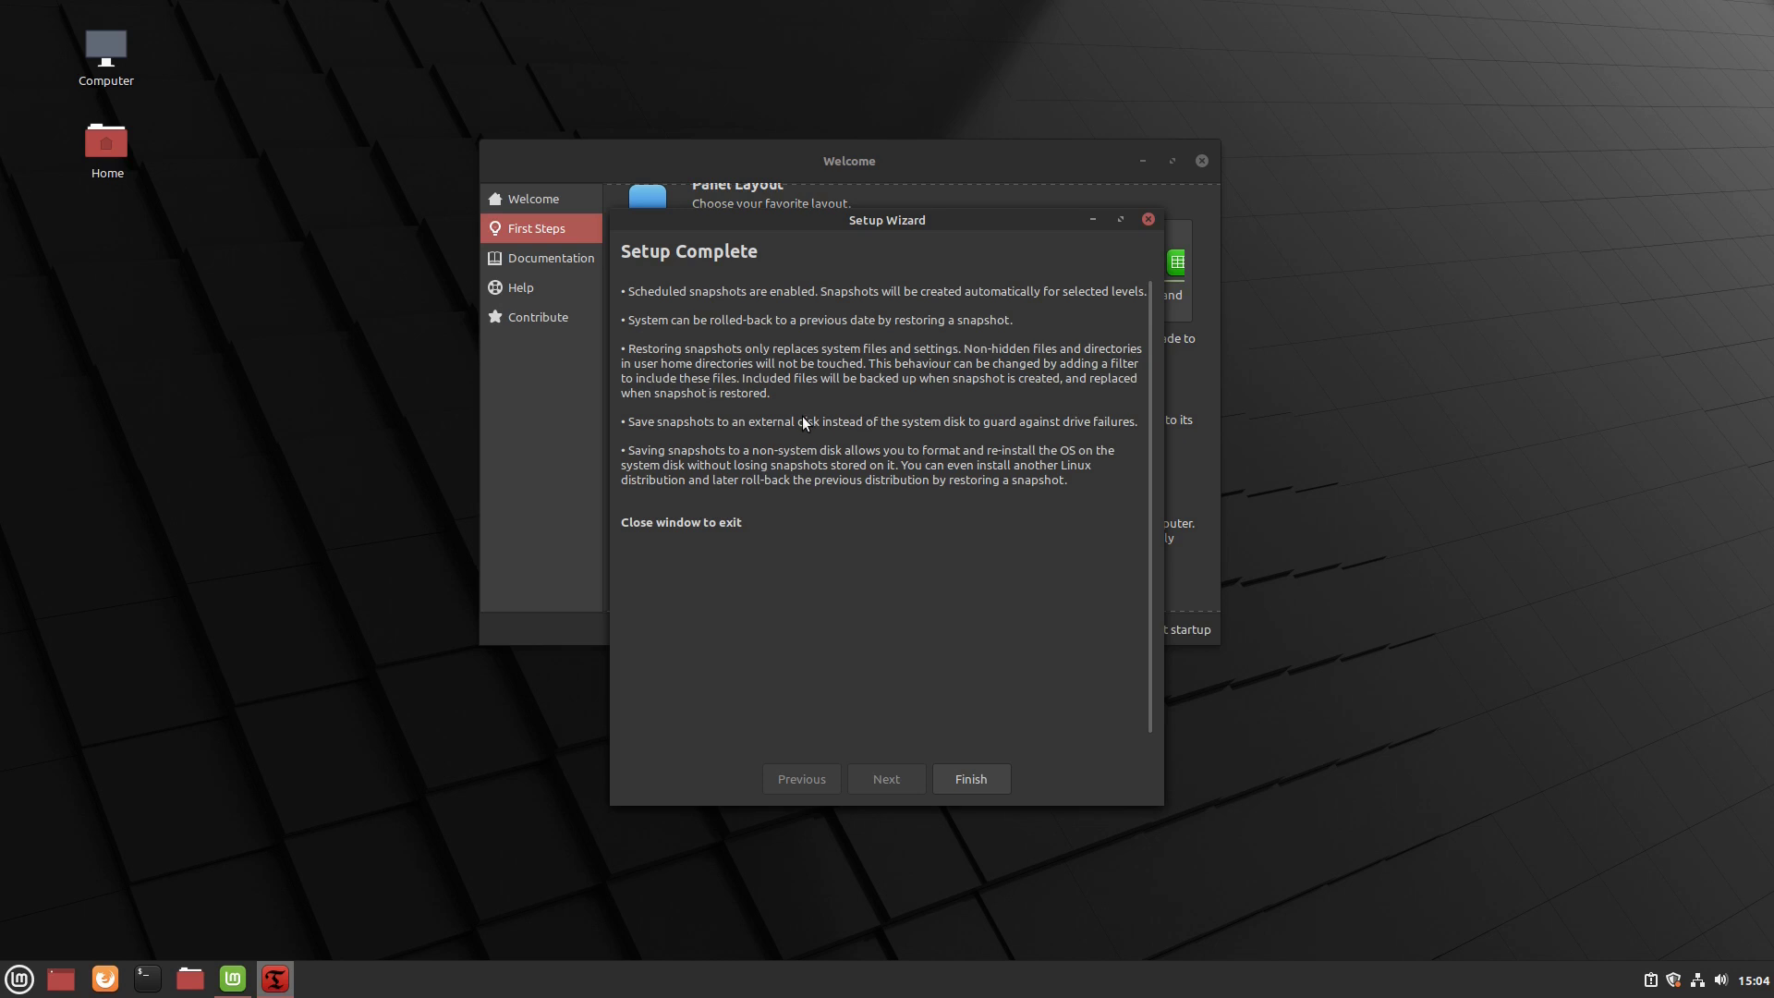
left_click(983, 784)
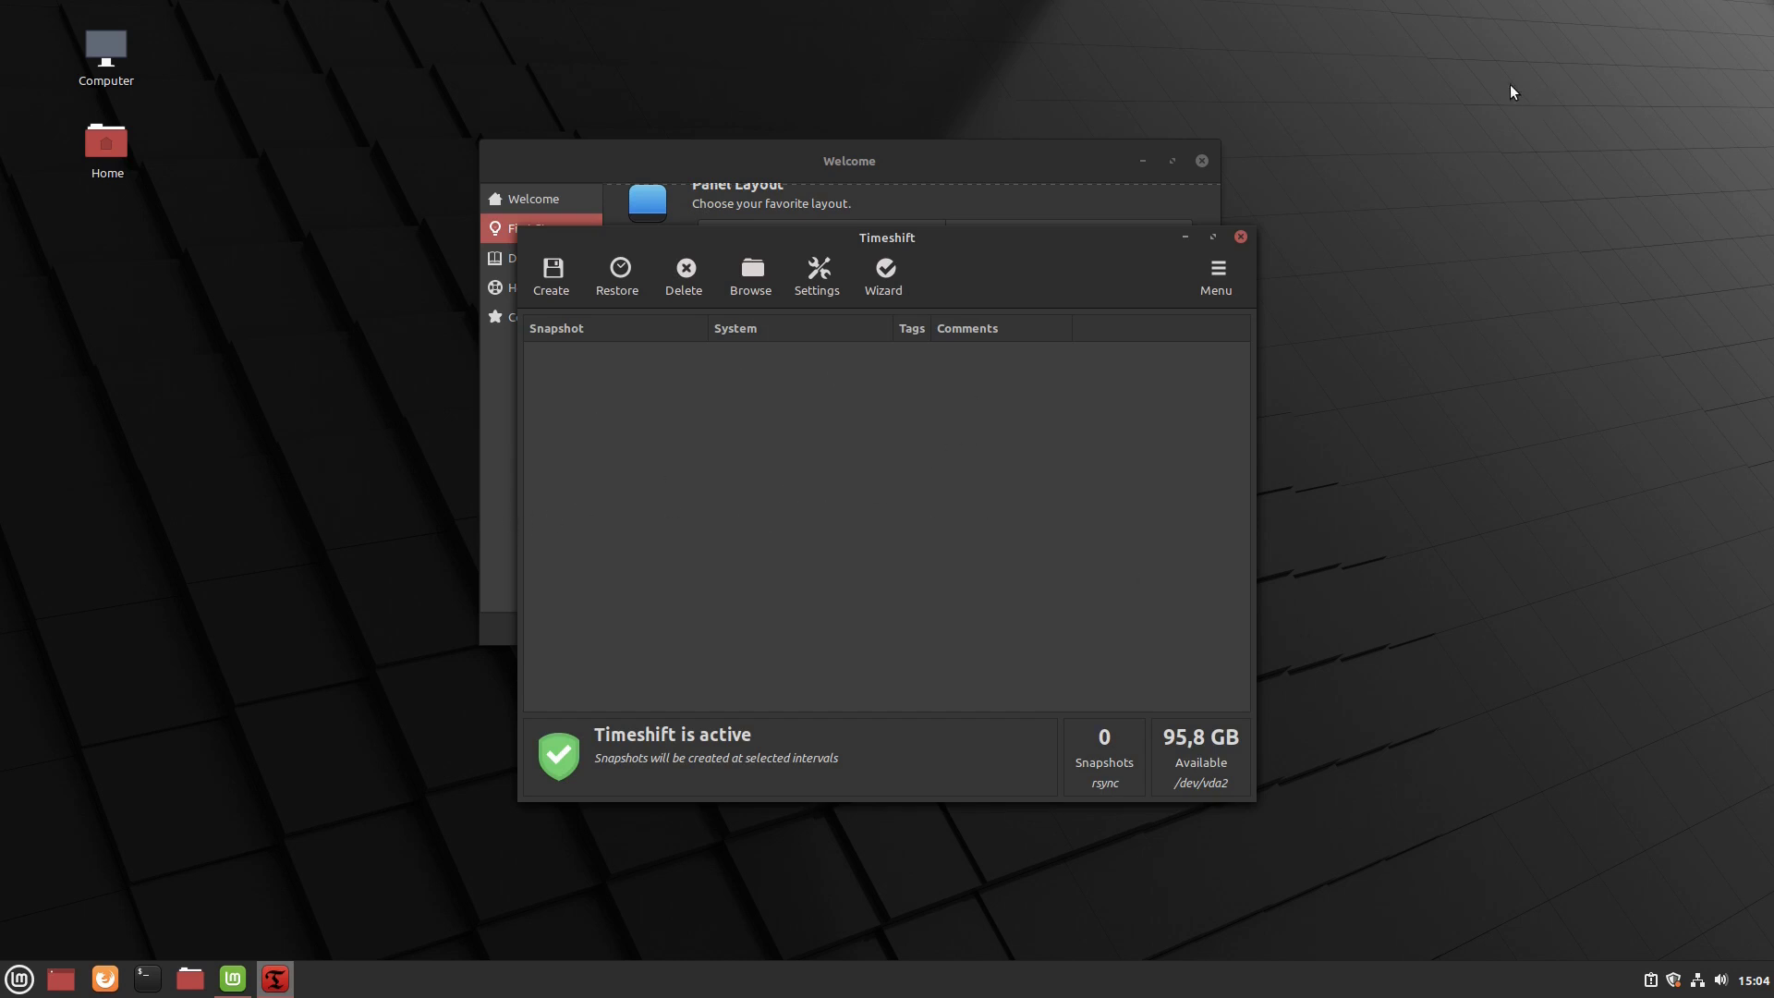
left_click(1239, 235)
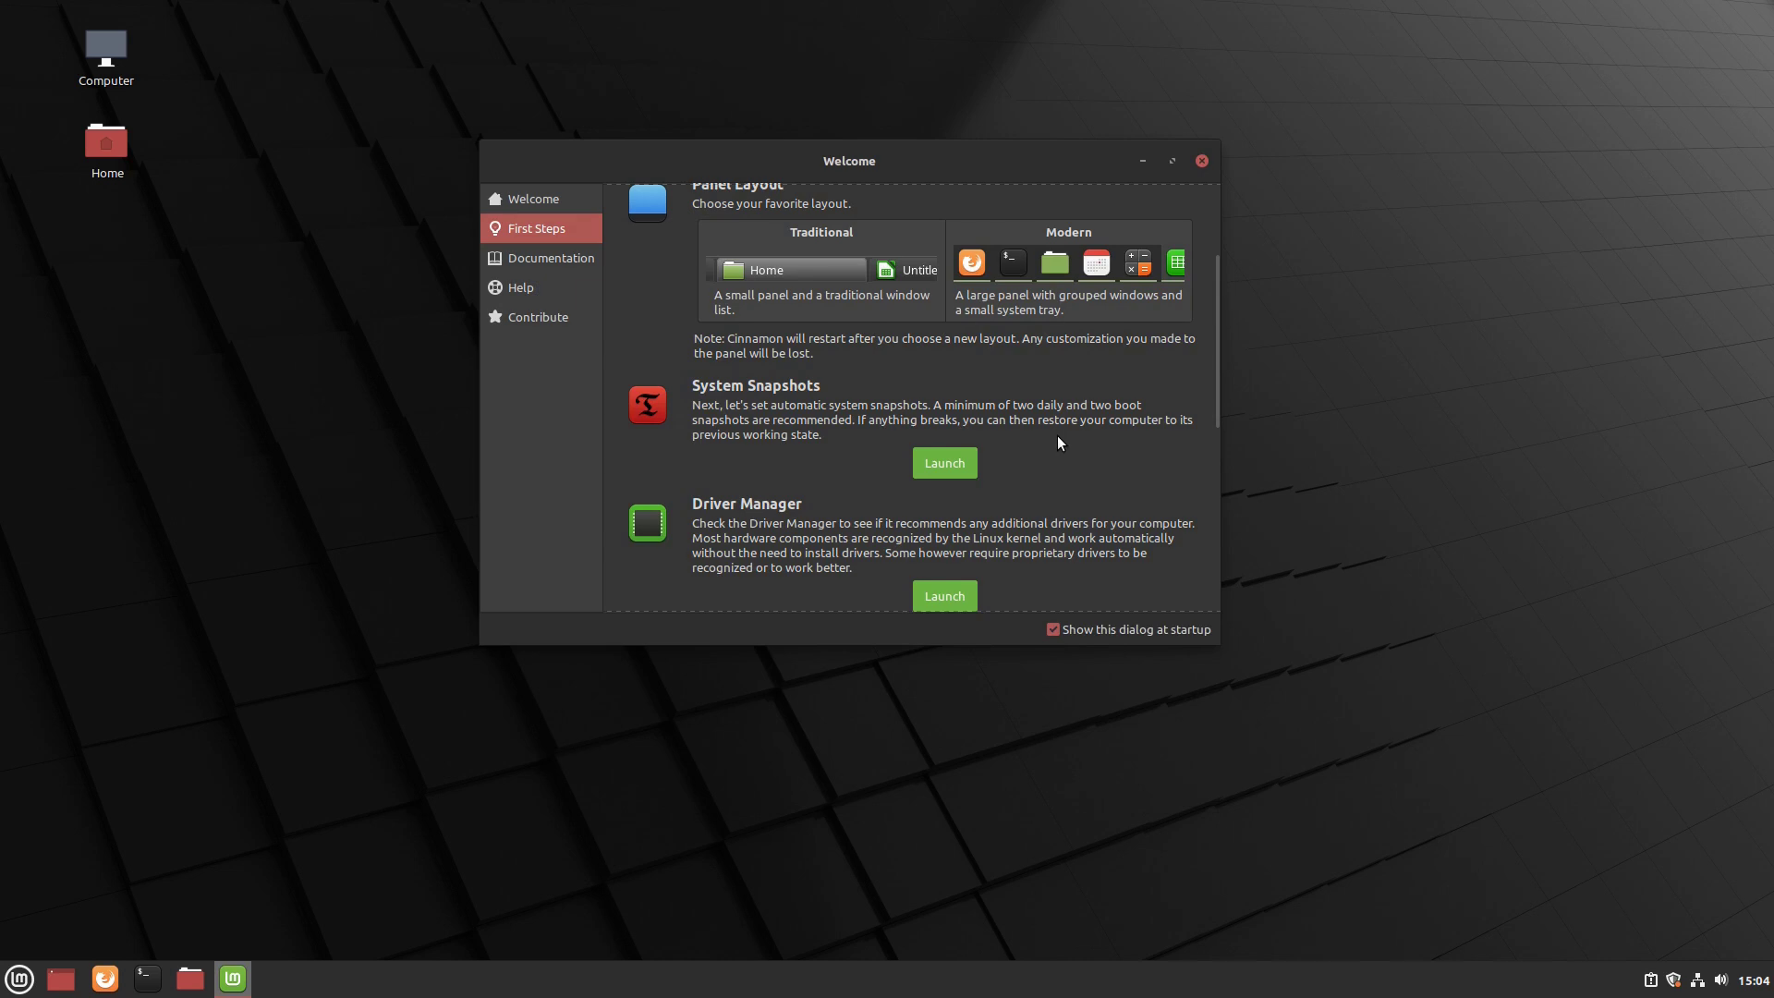
Scroll the First Steps entries down to Firewall and open the Documentation page
scroll(1059, 439, "down", 3)
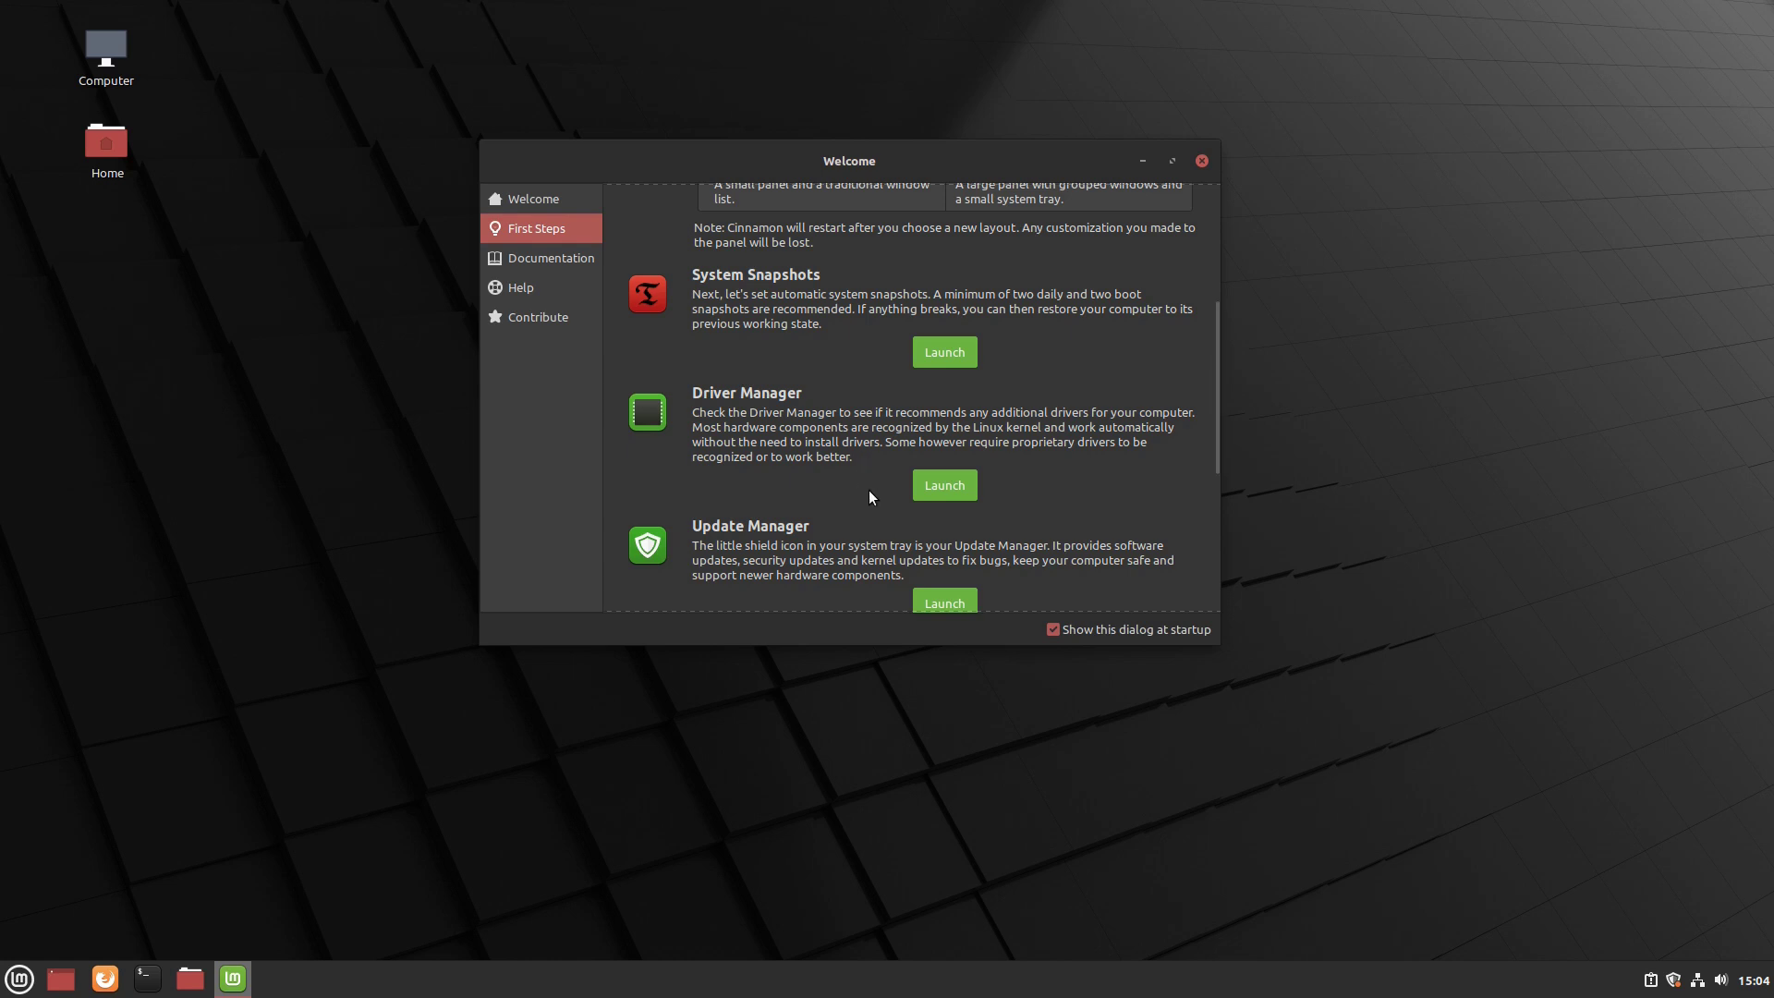
scroll(868, 490, "down", 3)
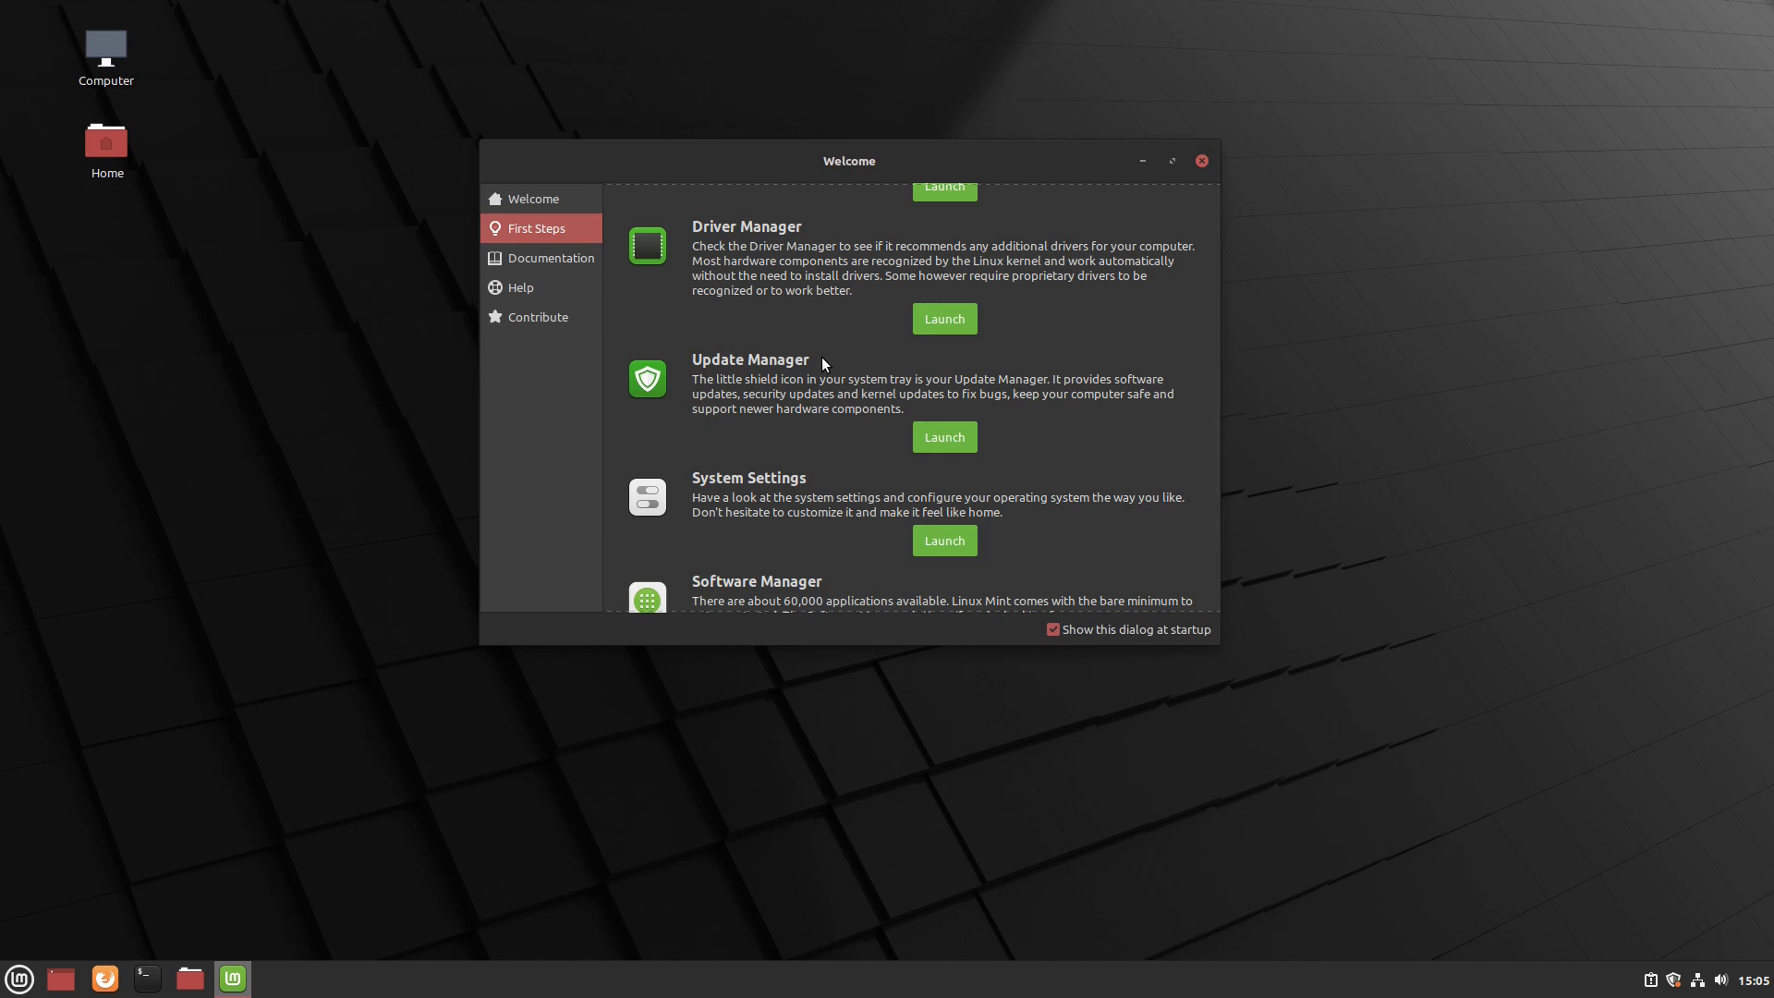
scroll(839, 445, "down", 2)
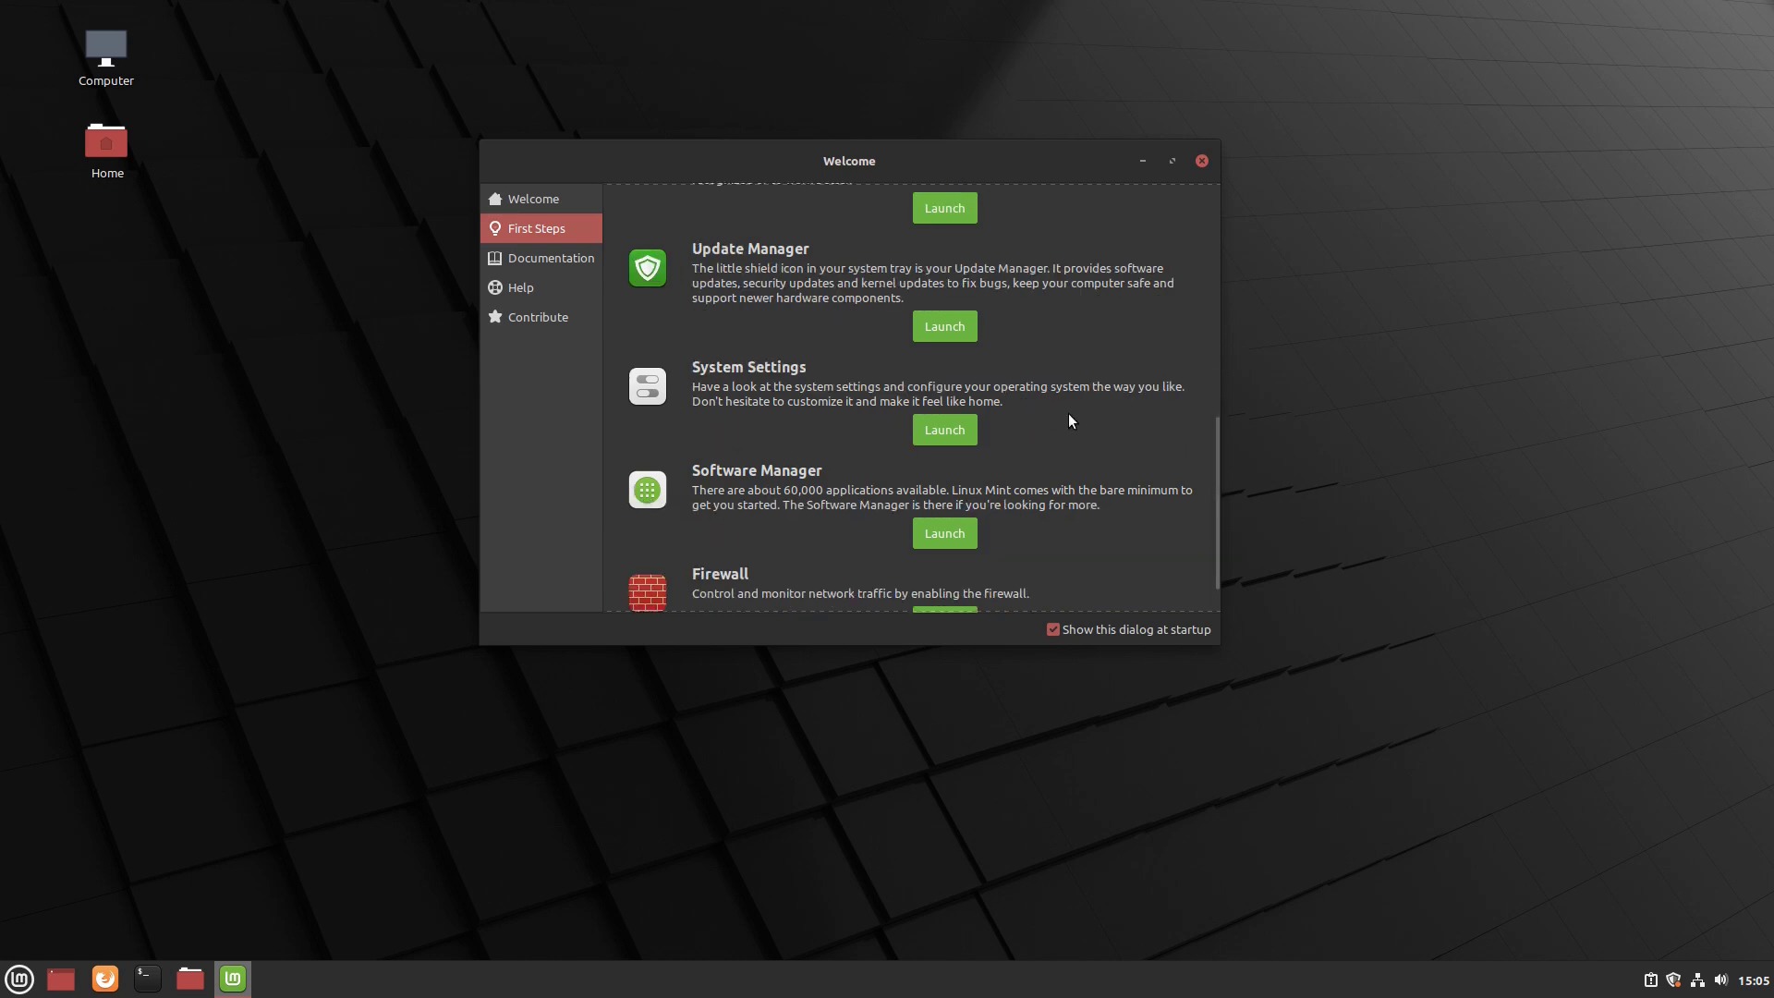
scroll(853, 488, "down", 1)
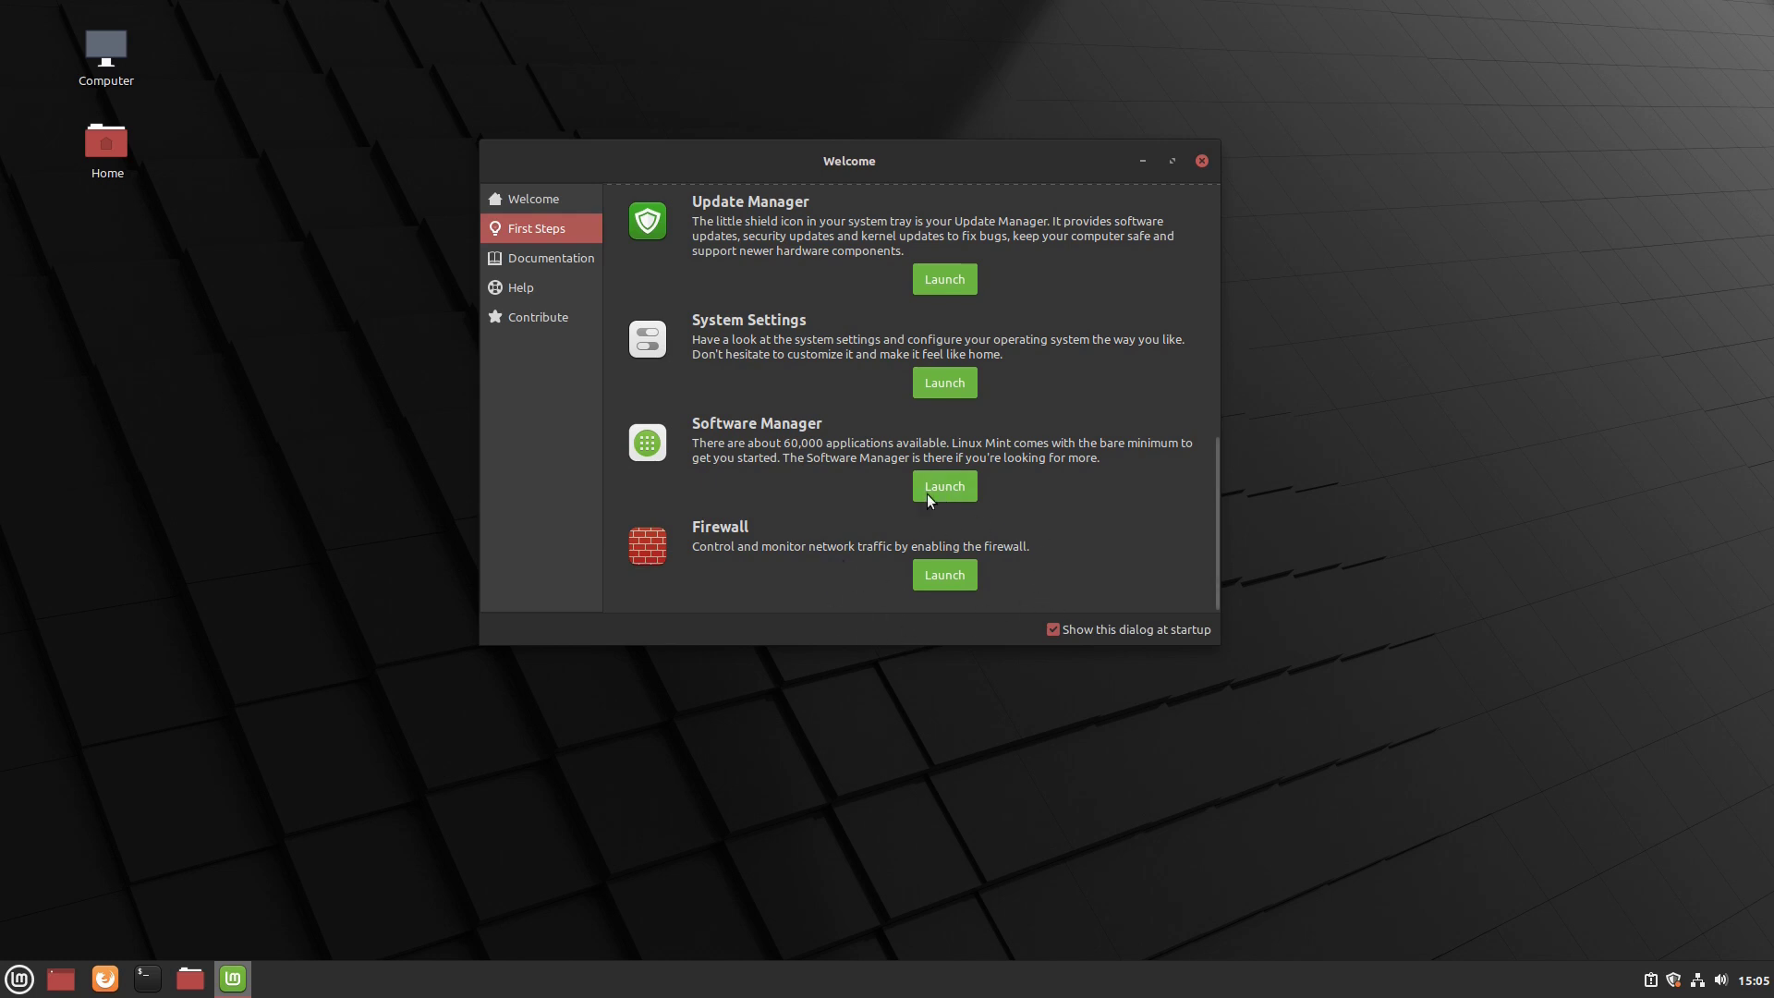
left_click(526, 261)
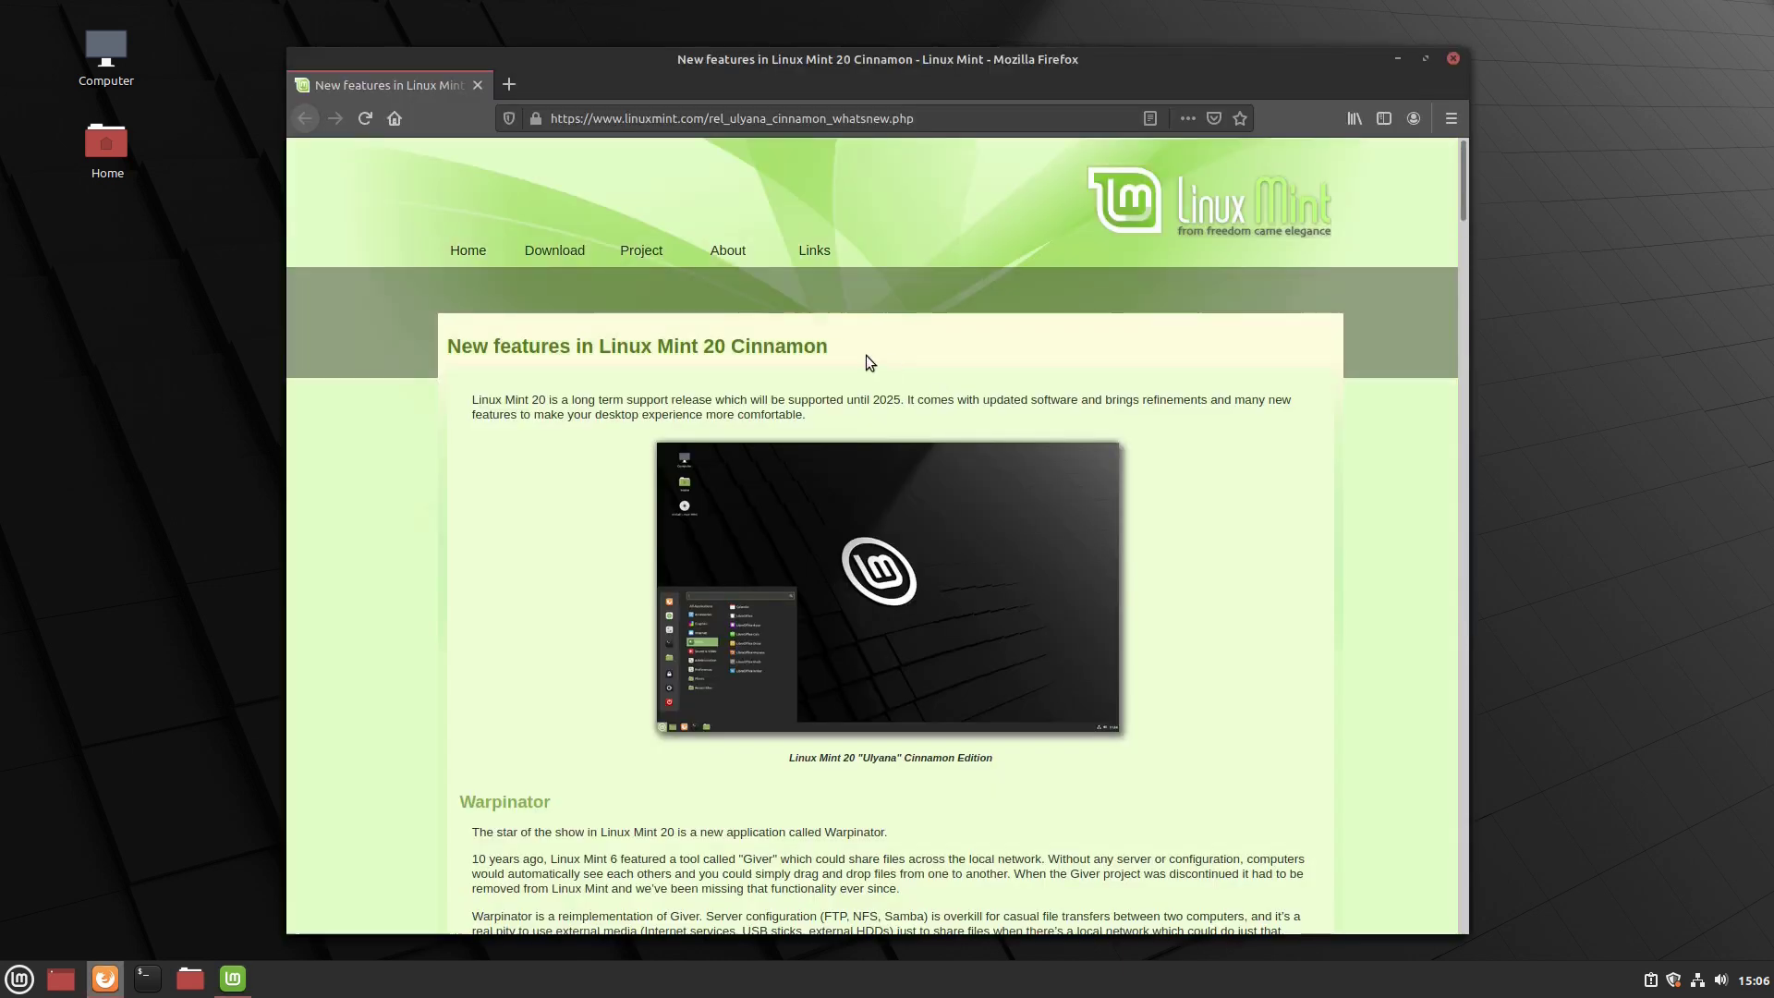
Maximize the Firefox window and scroll the release notes down to the Warpinator section
left_click(1420, 58)
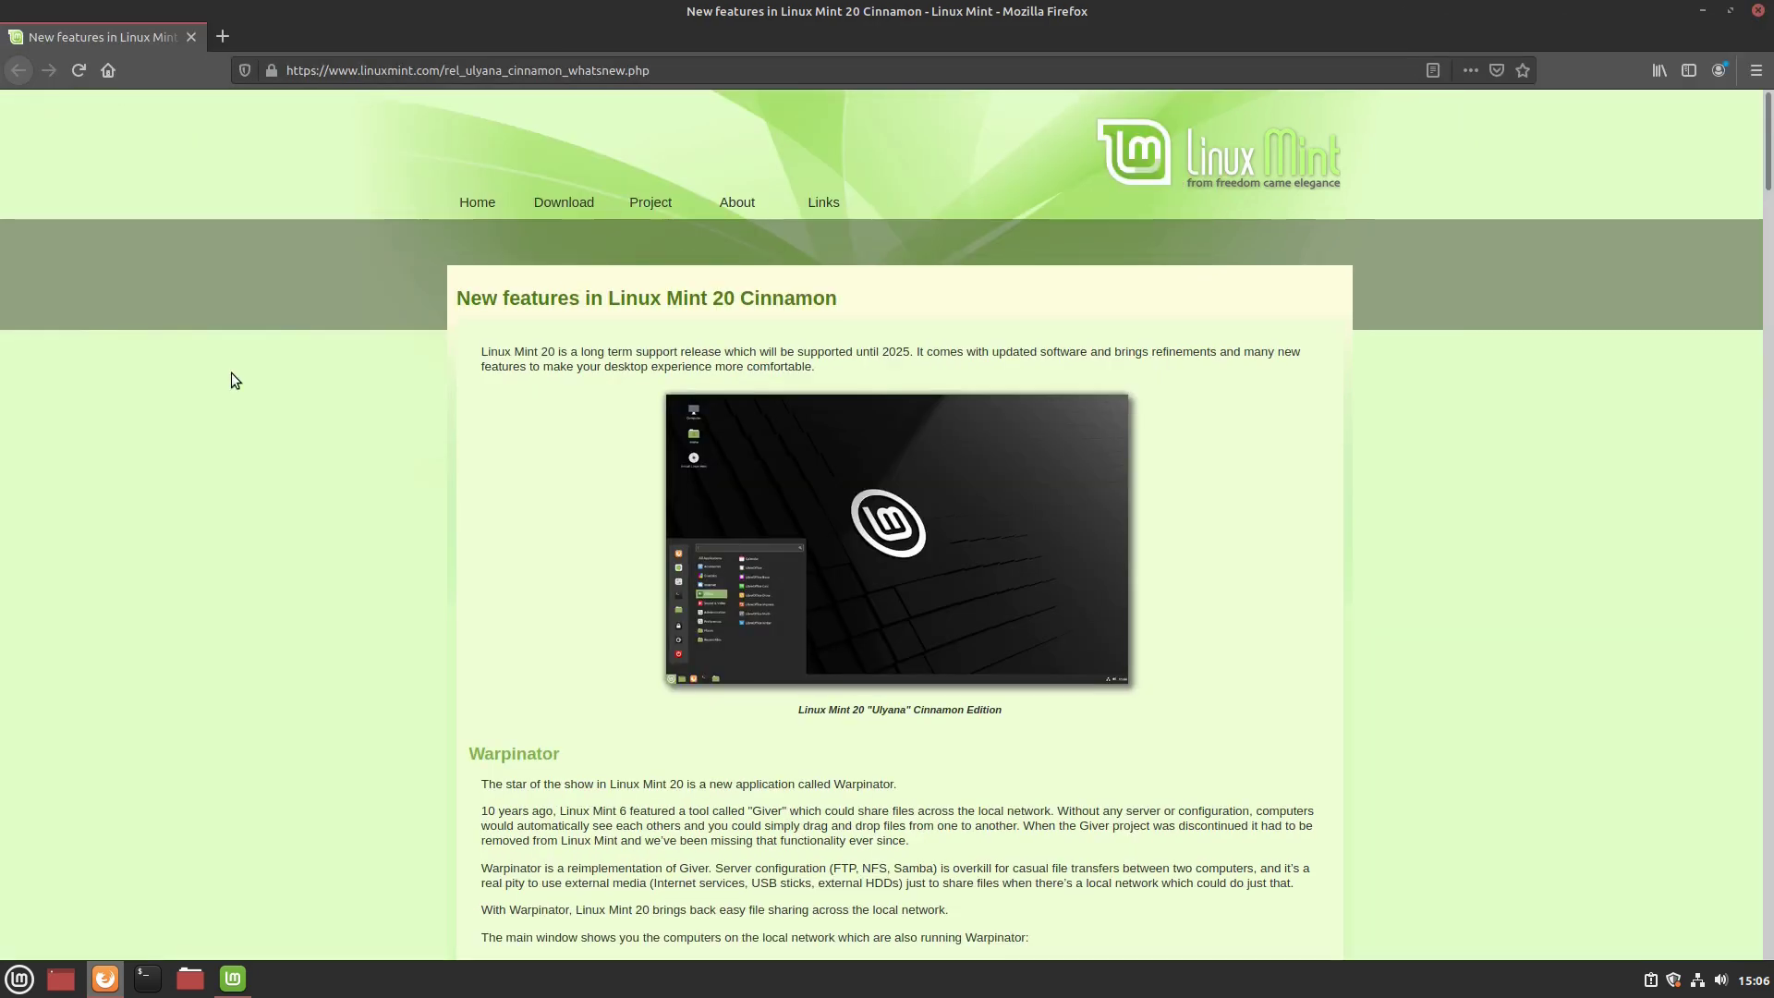
scroll(318, 375, "down", 4)
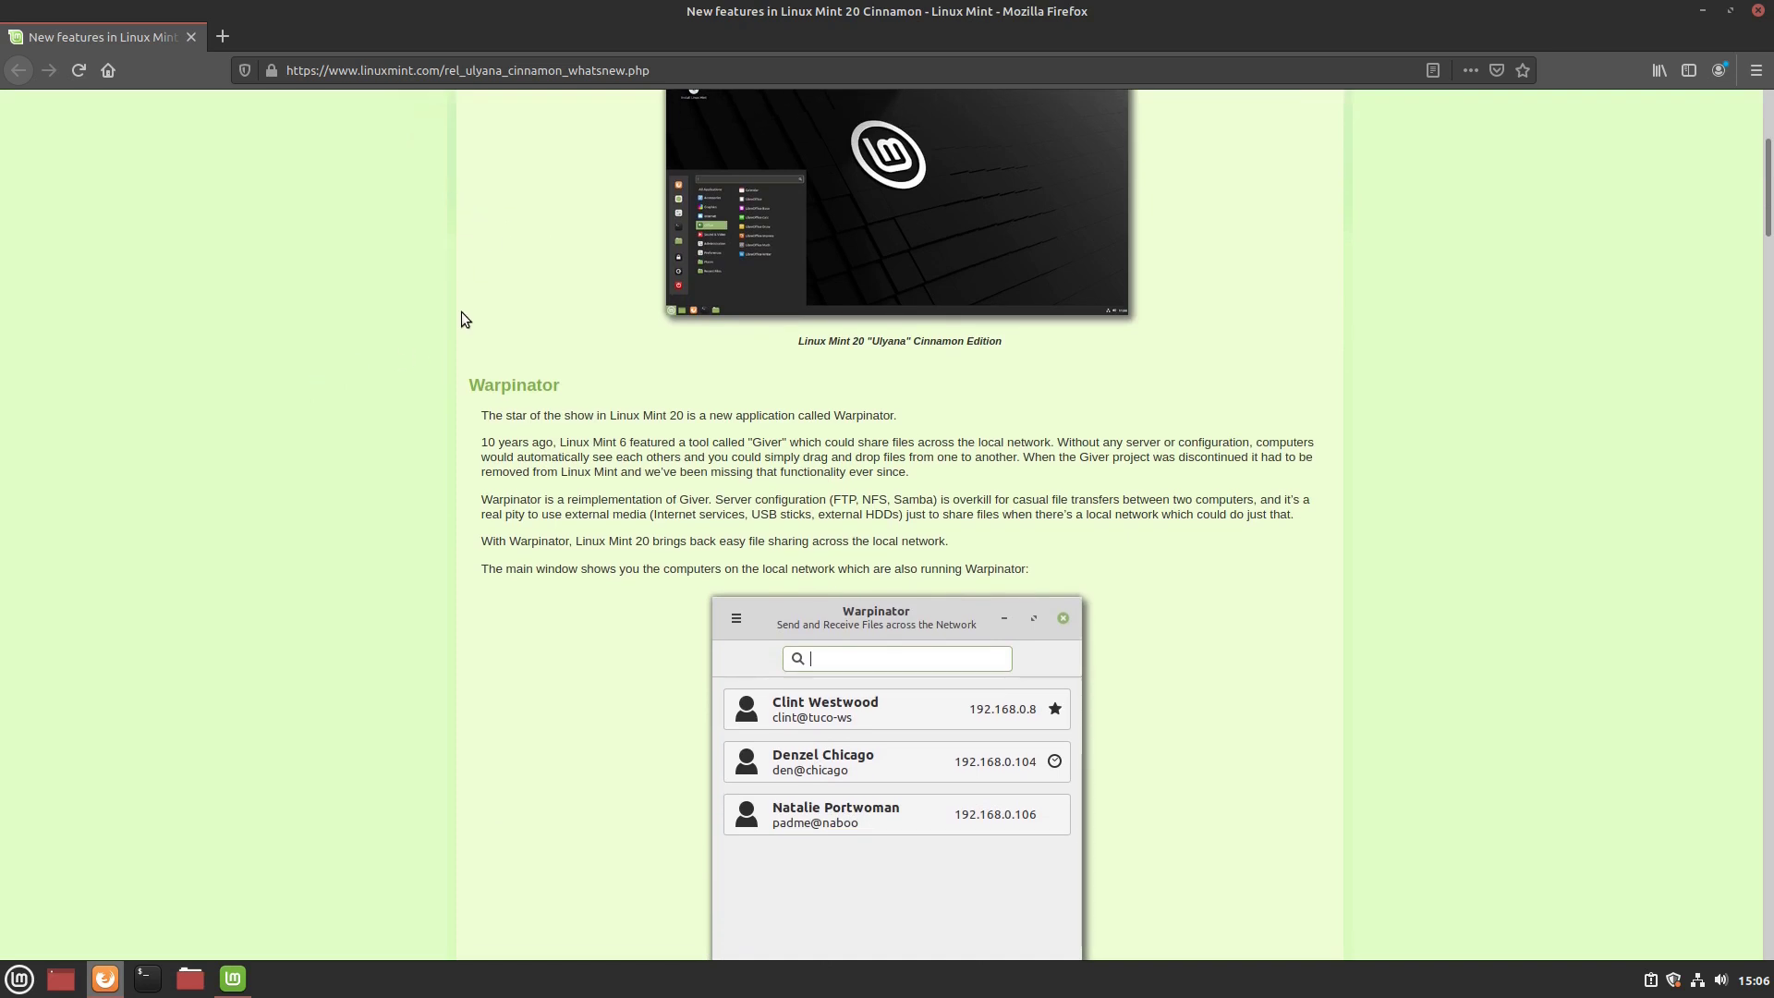
scroll(459, 450, "down", 2)
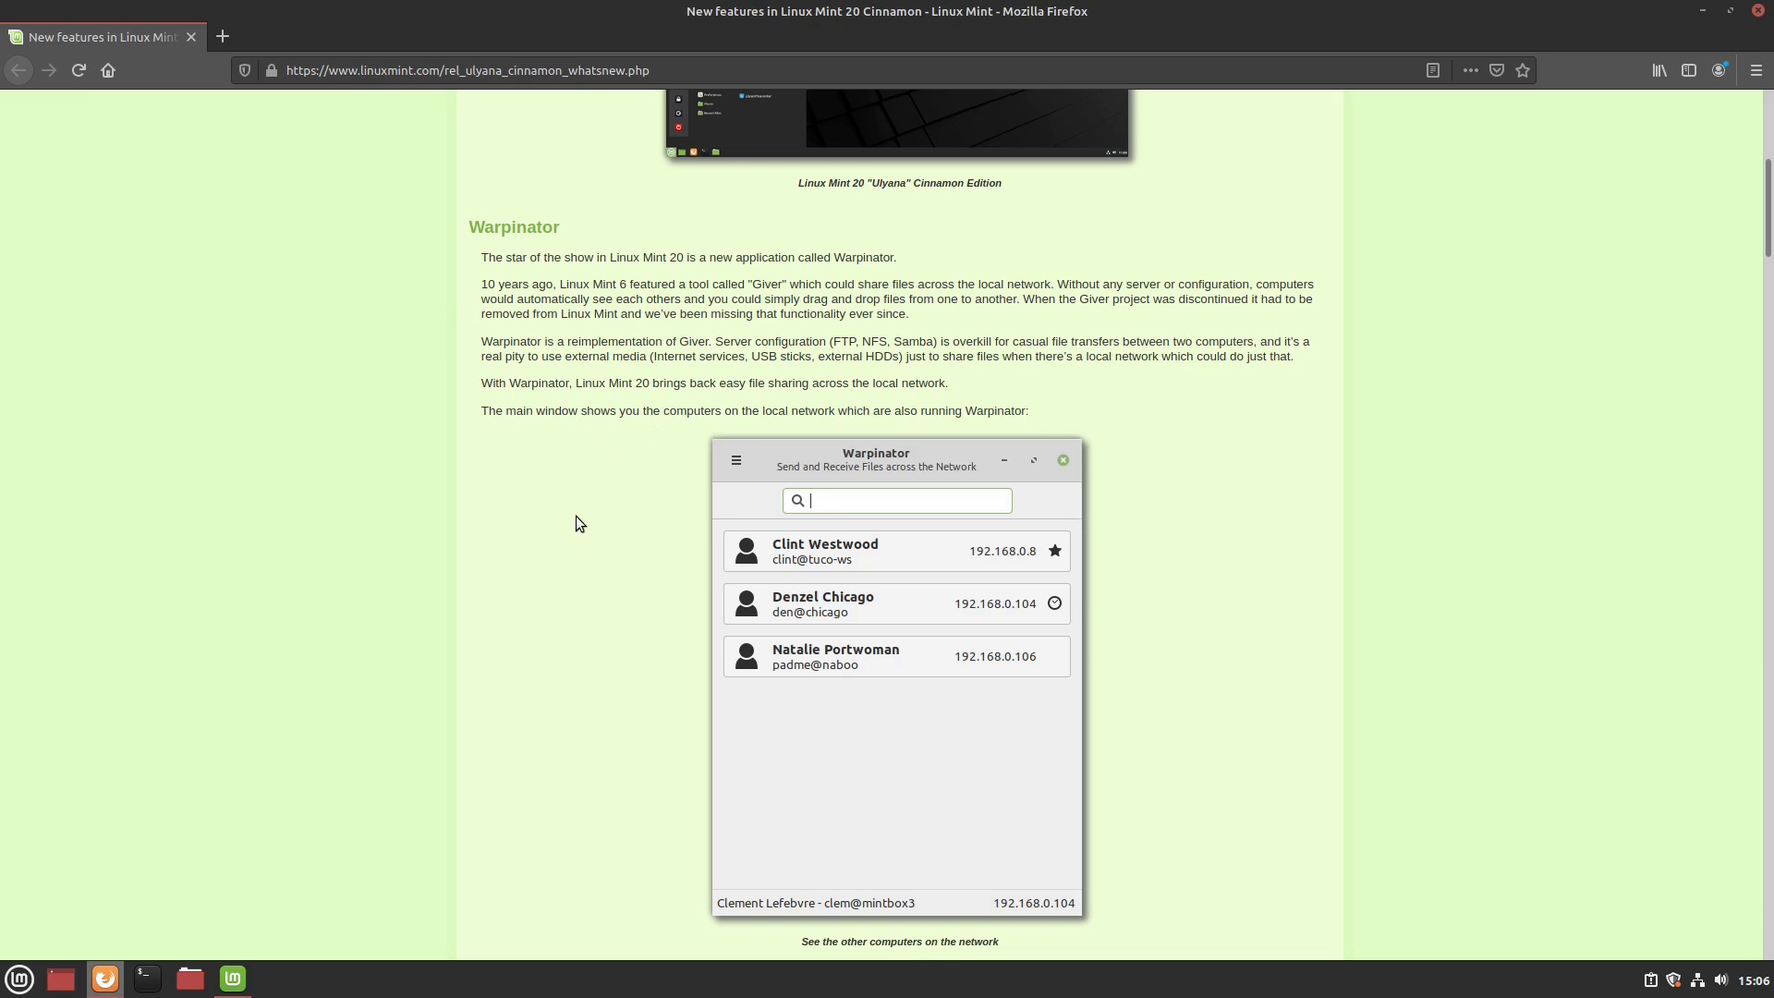
scroll(499, 485, "down", 2)
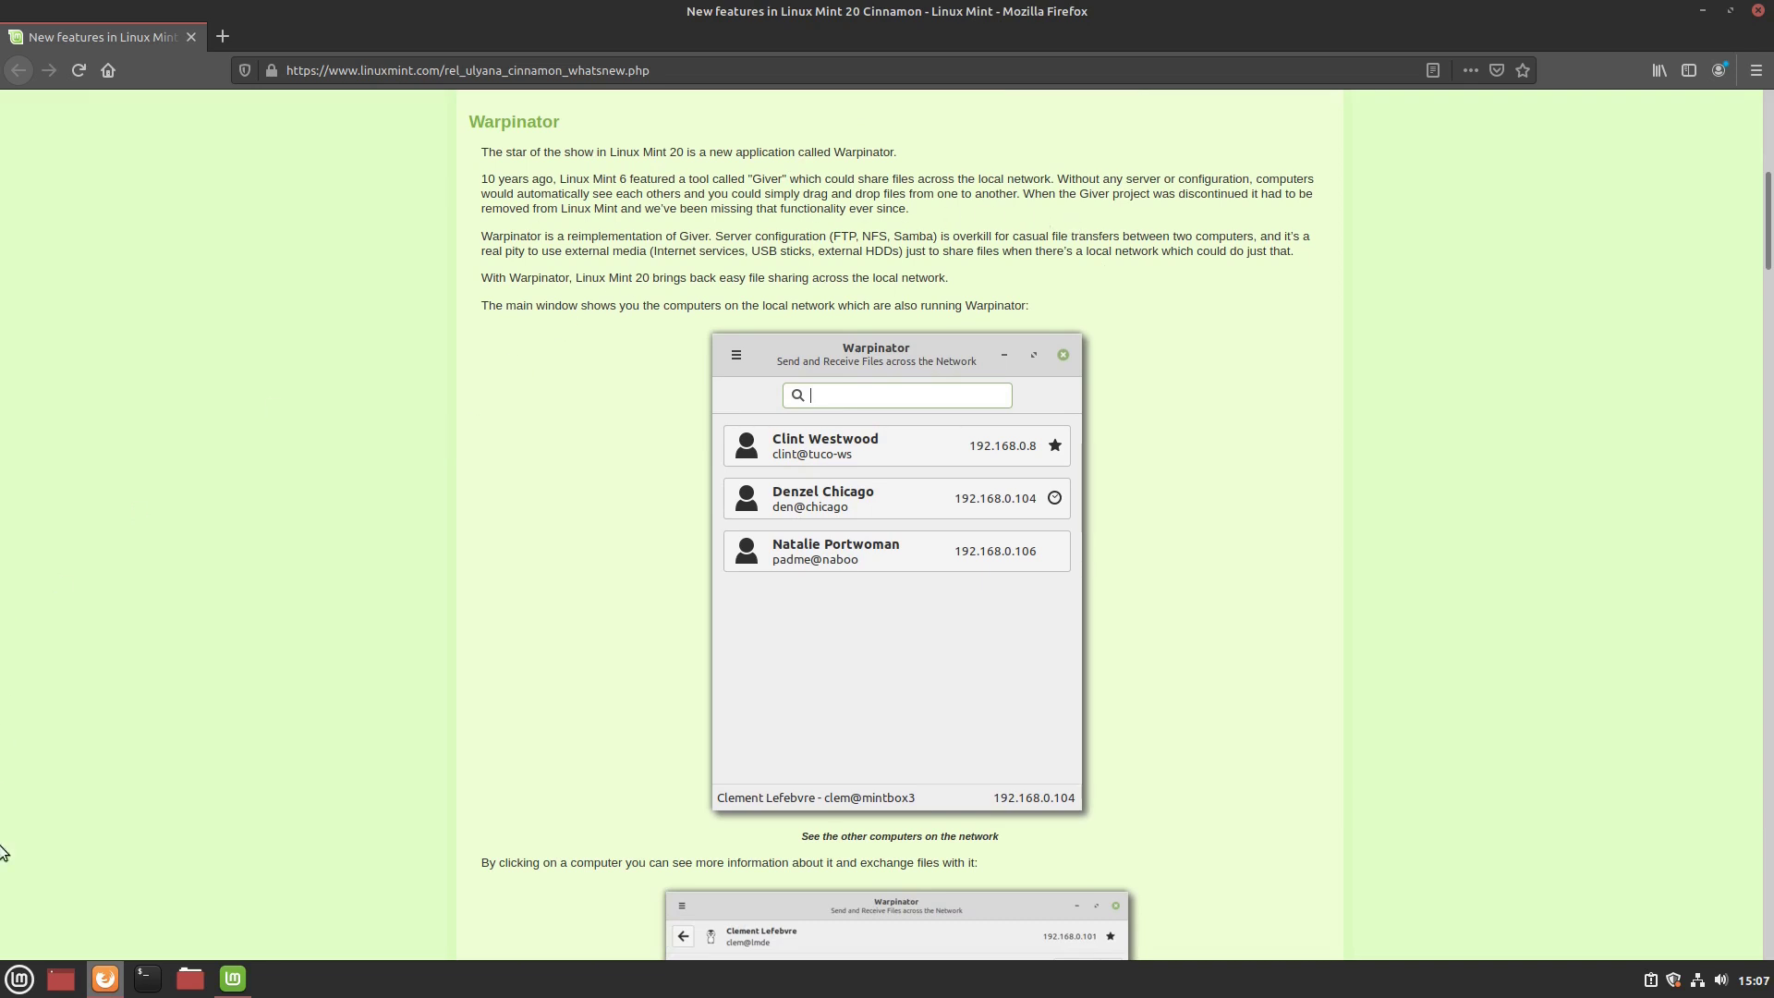
left_click(19, 978)
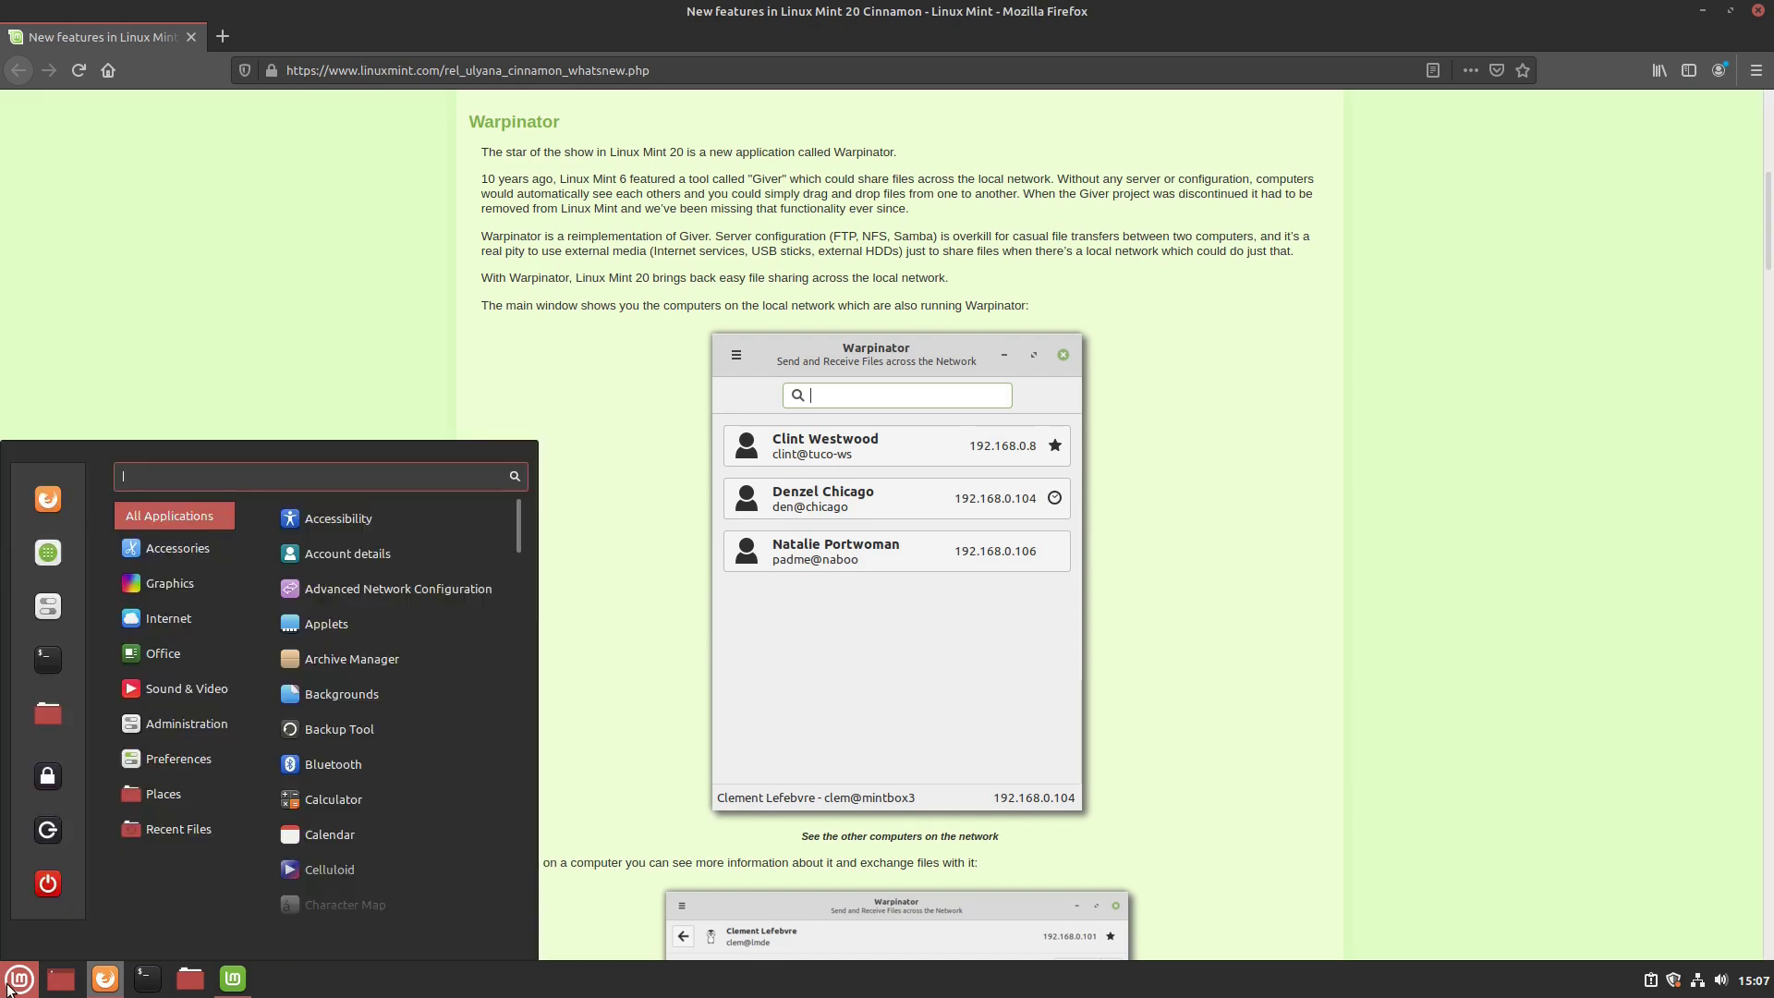
type("warp")
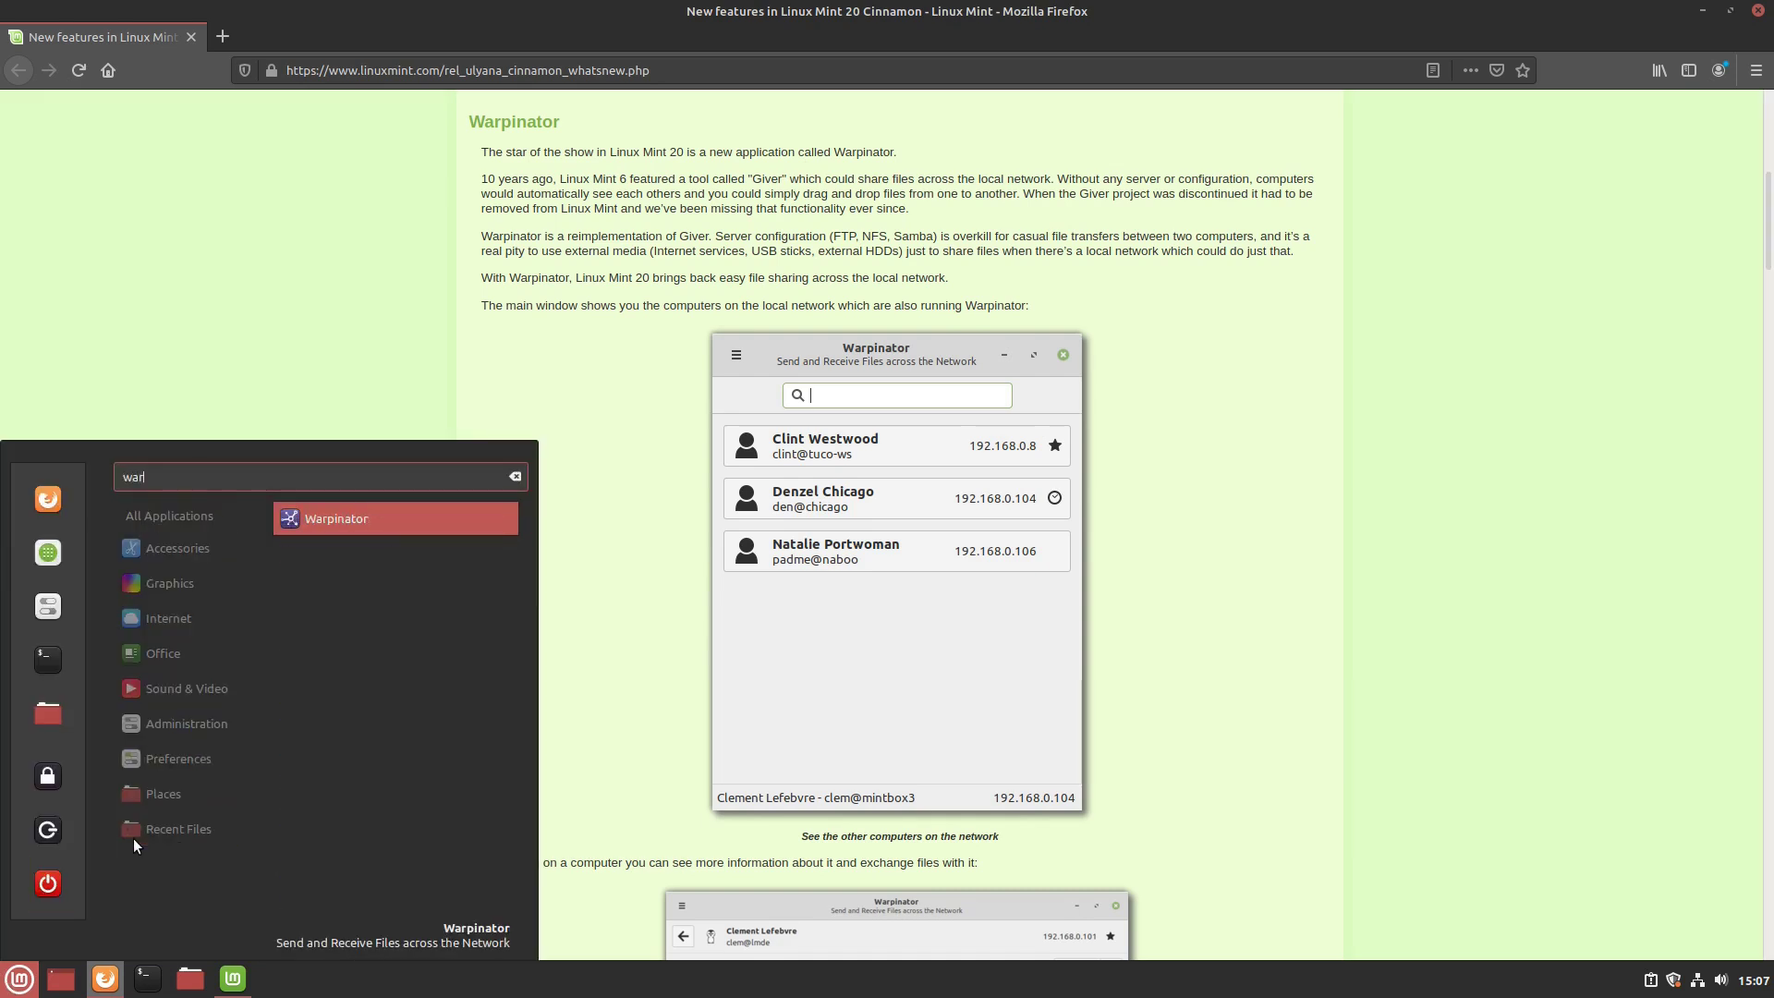
key("Return")
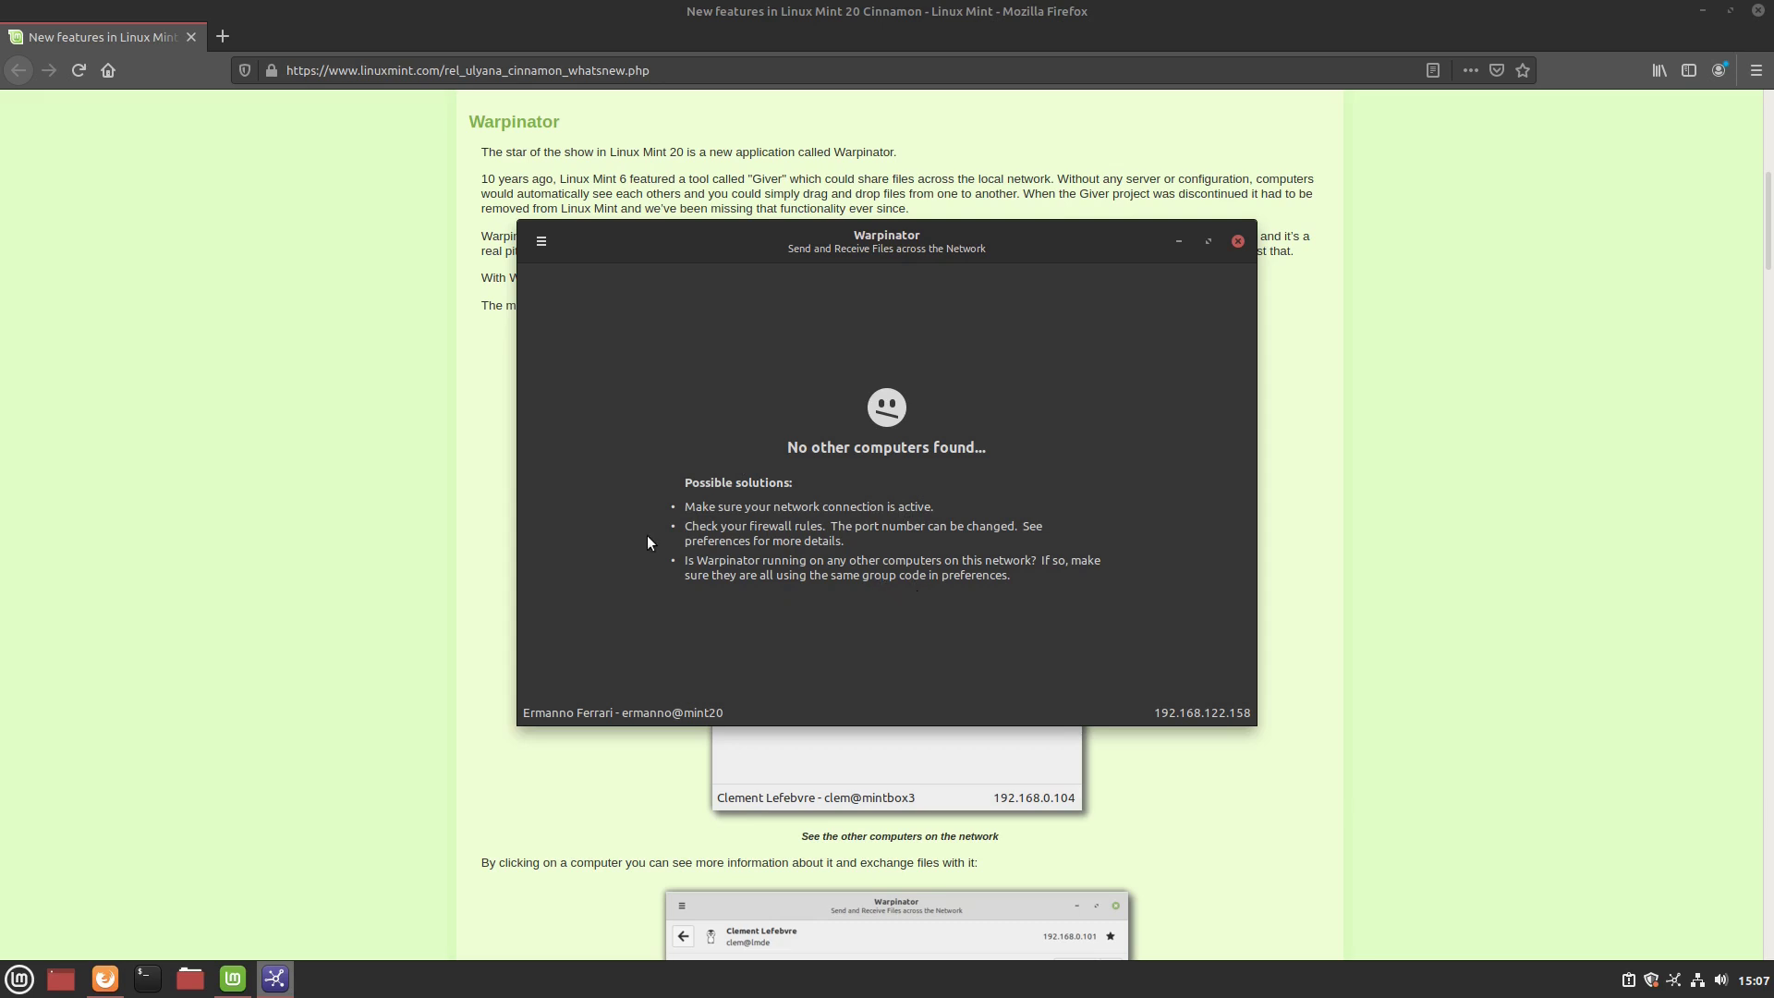
left_click(539, 244)
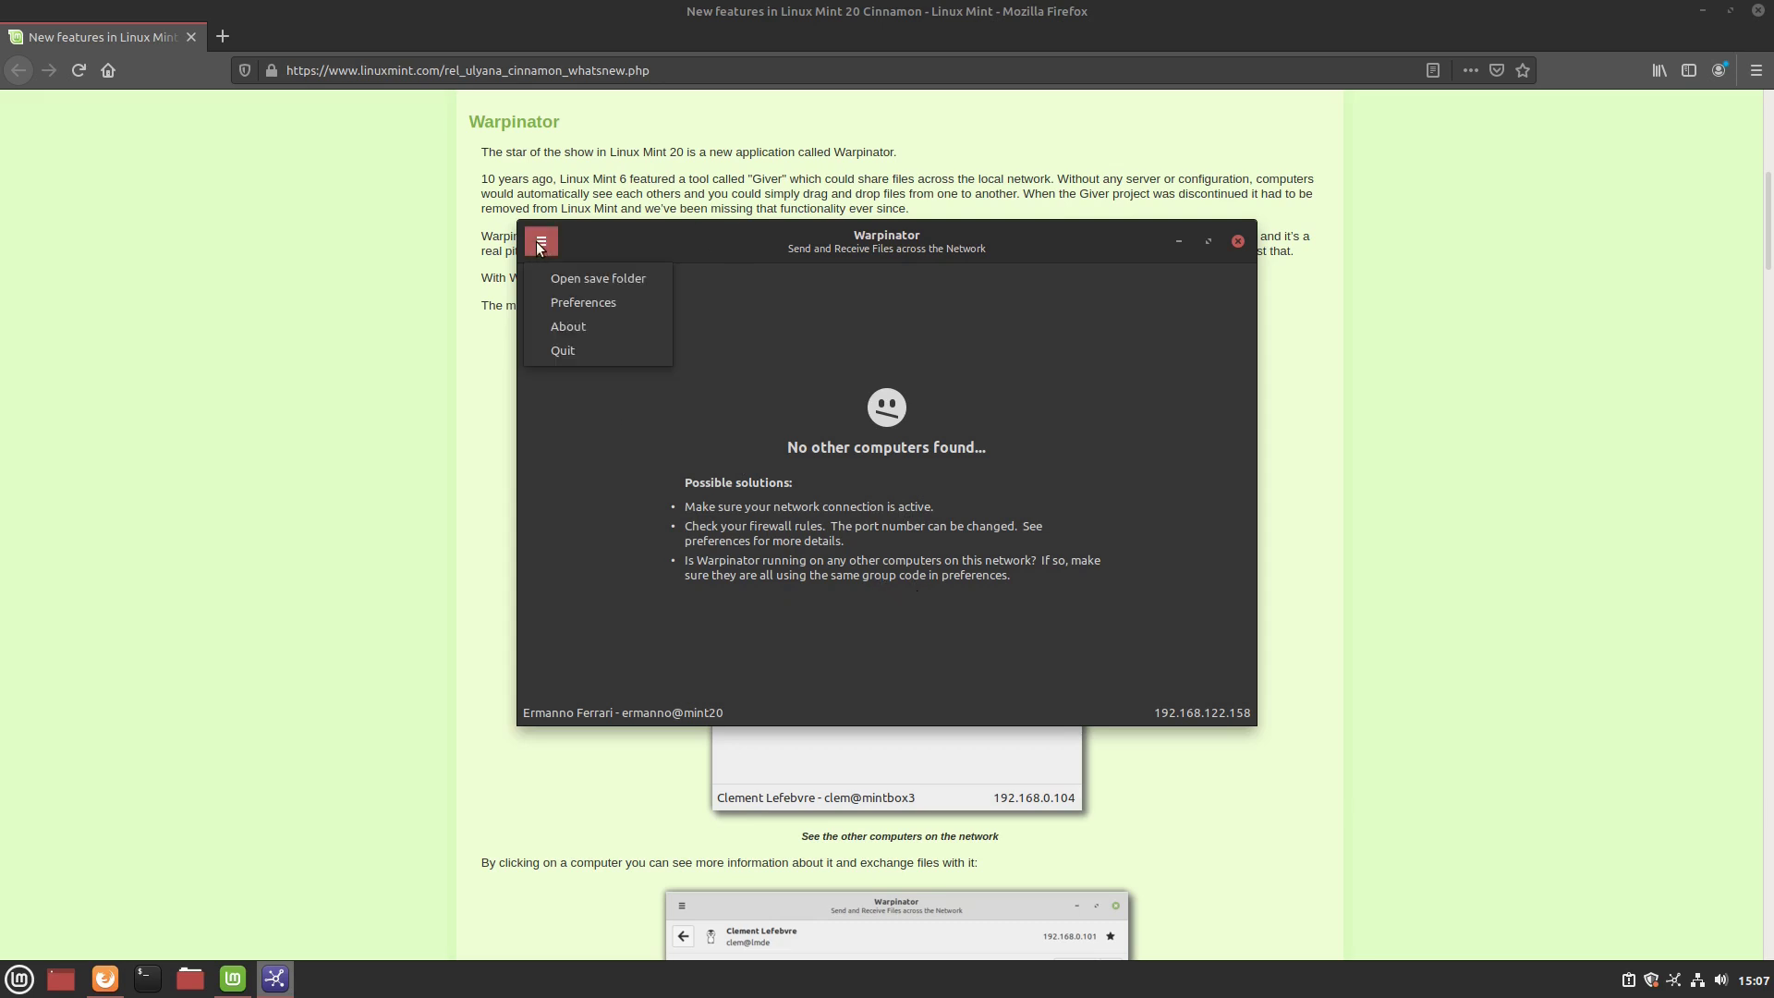
left_click(584, 305)
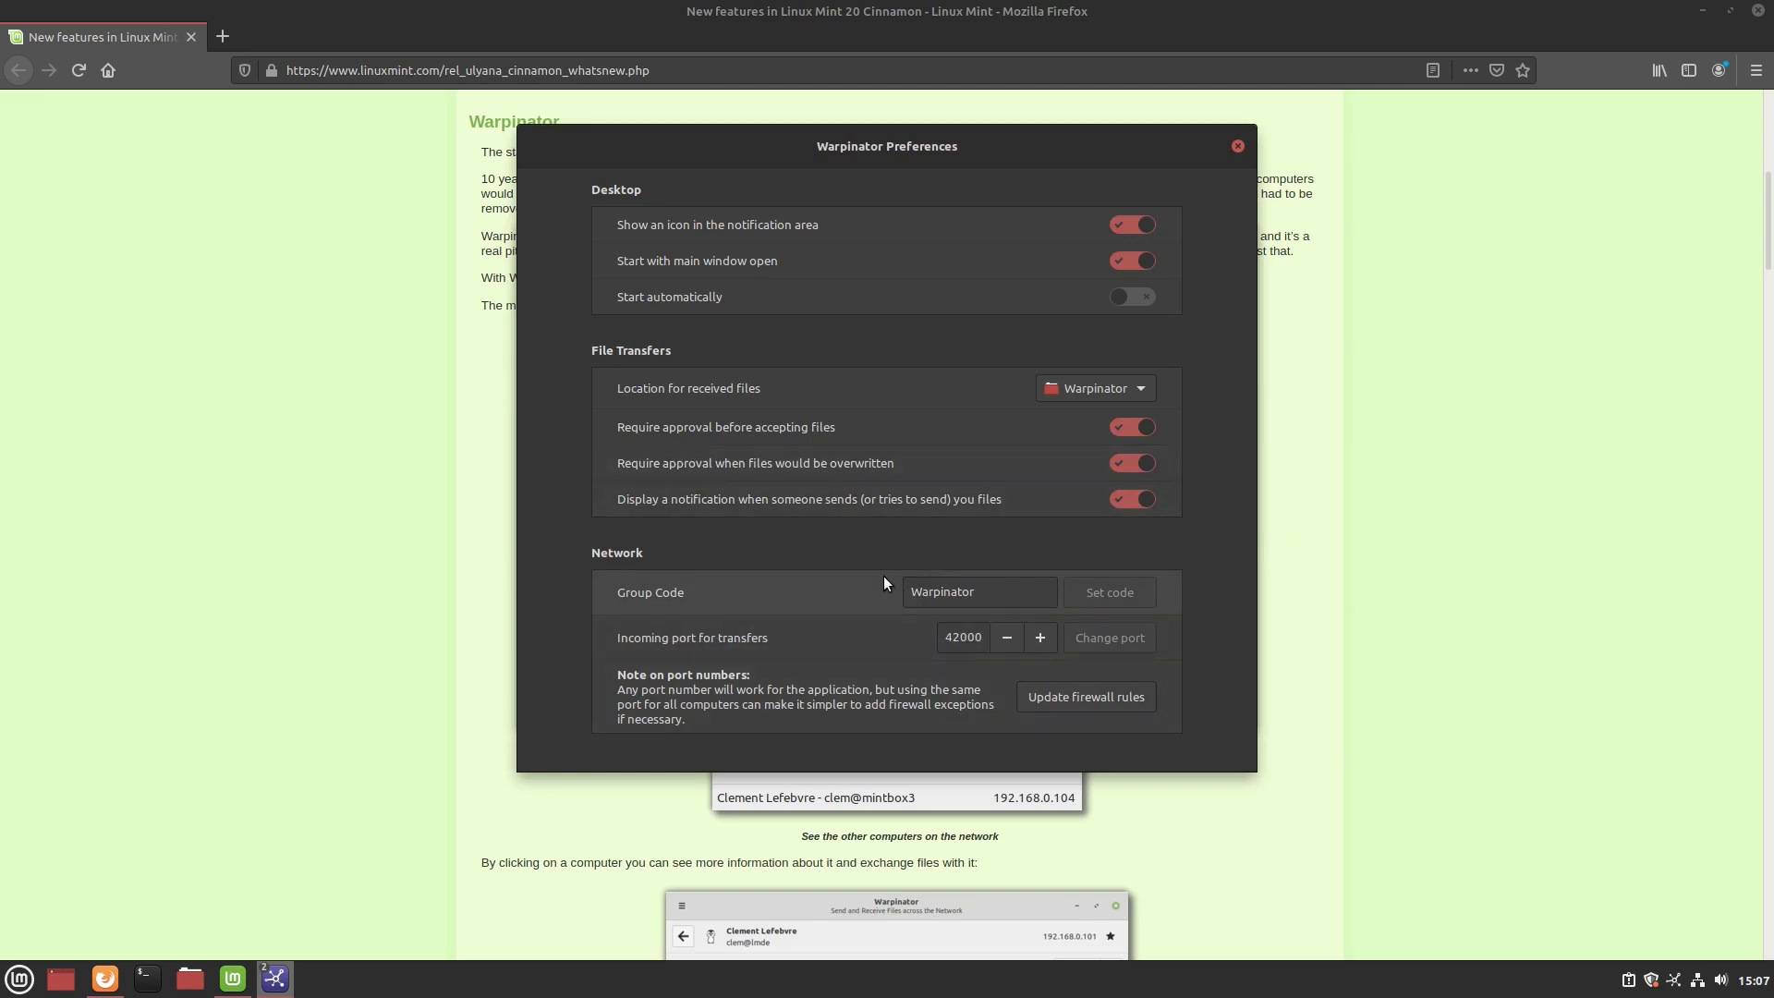
left_click(1237, 147)
left_click(1238, 242)
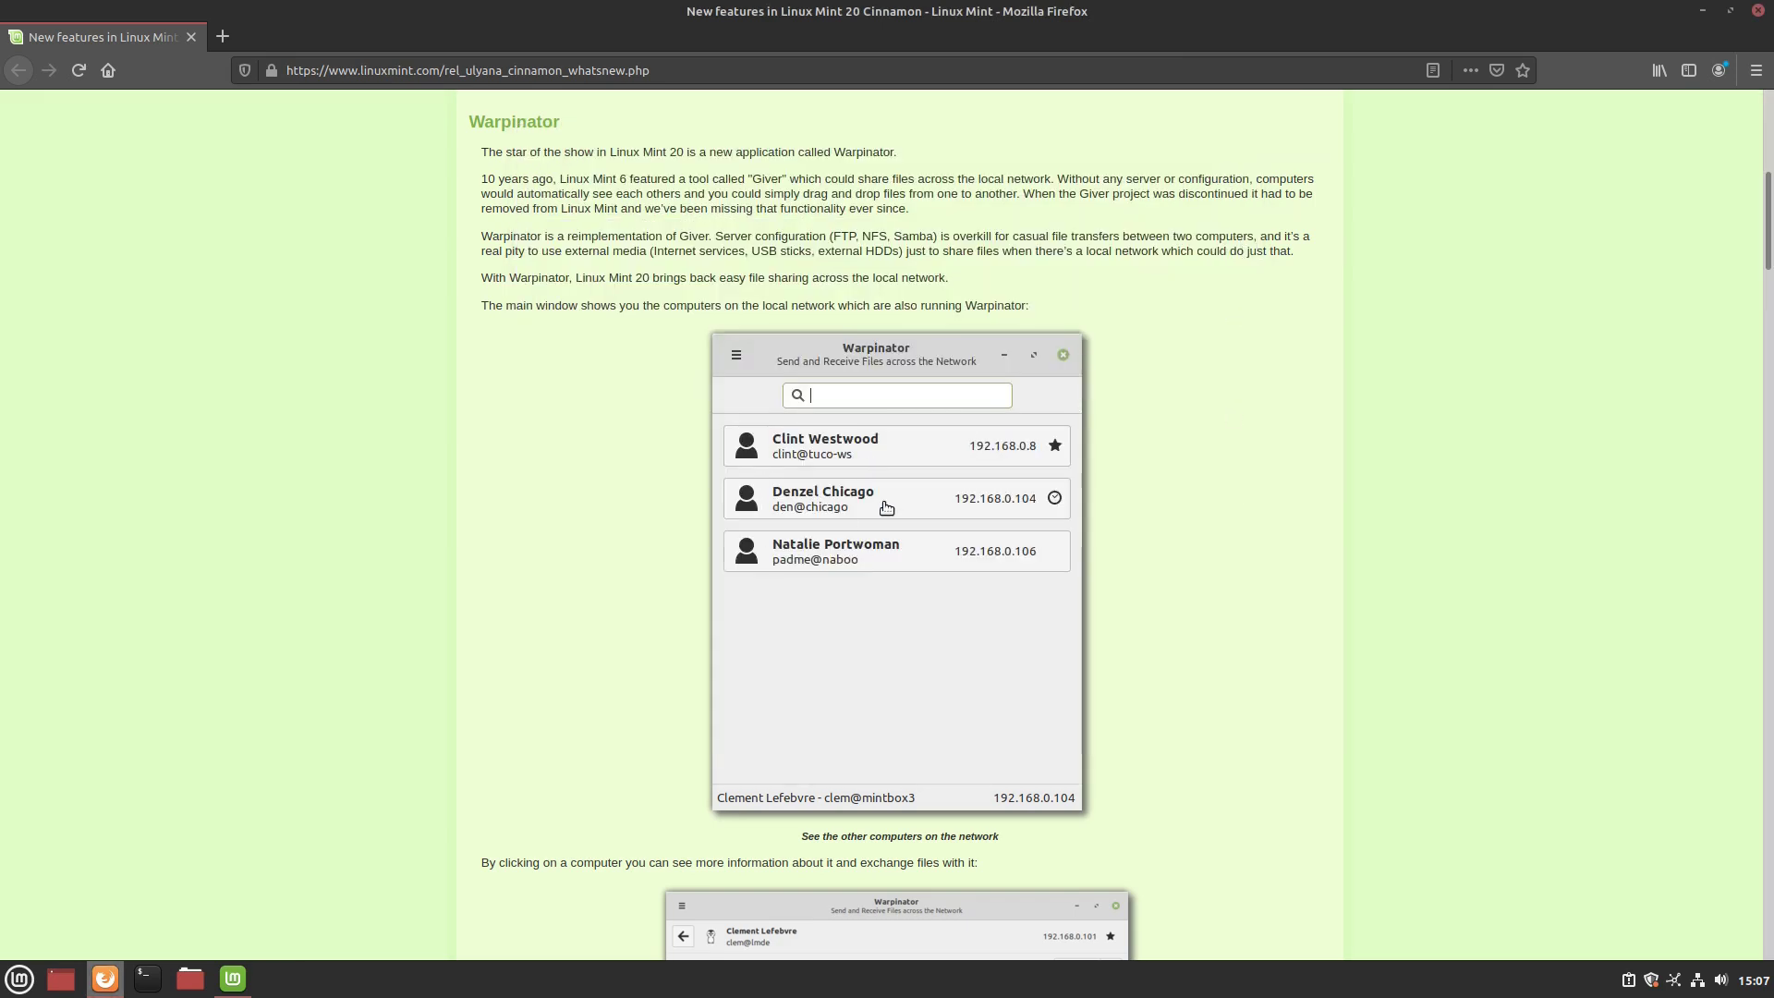
scroll(1056, 506, "down", 5)
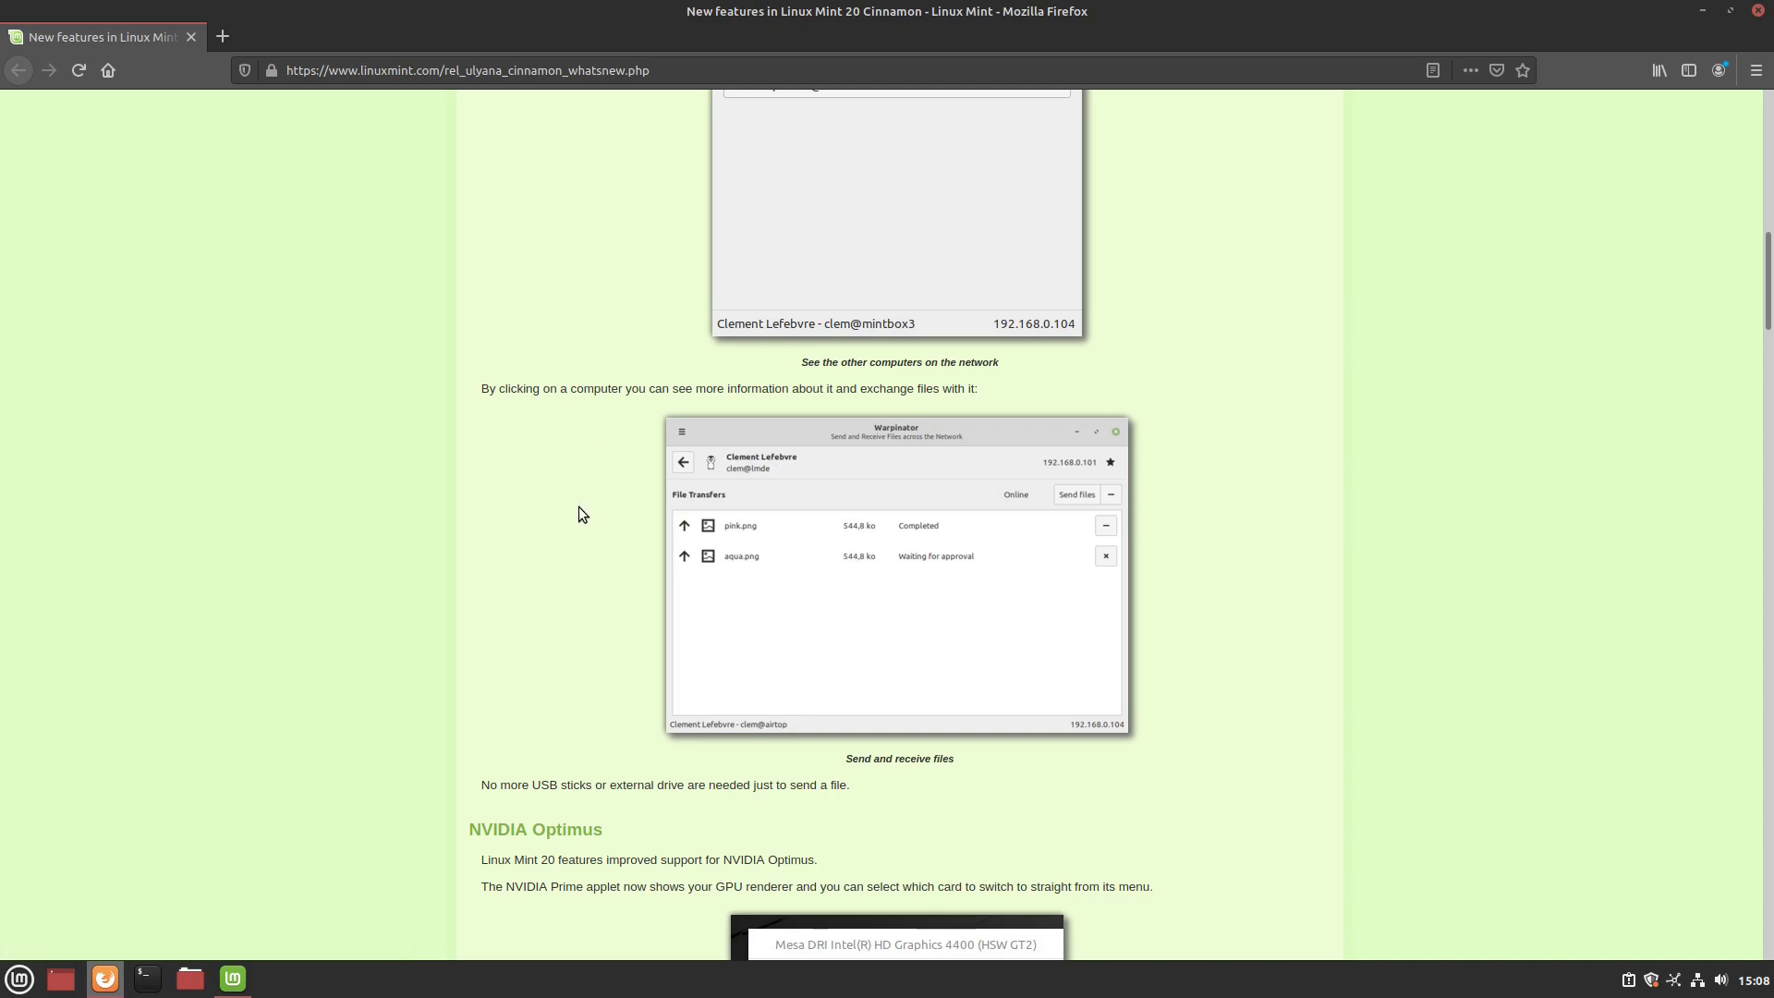
Scroll past the NVIDIA Optimus and Tray notes to Cinnamon 4.6's fractional scaling screenshot
scroll(578, 506, "down", 5)
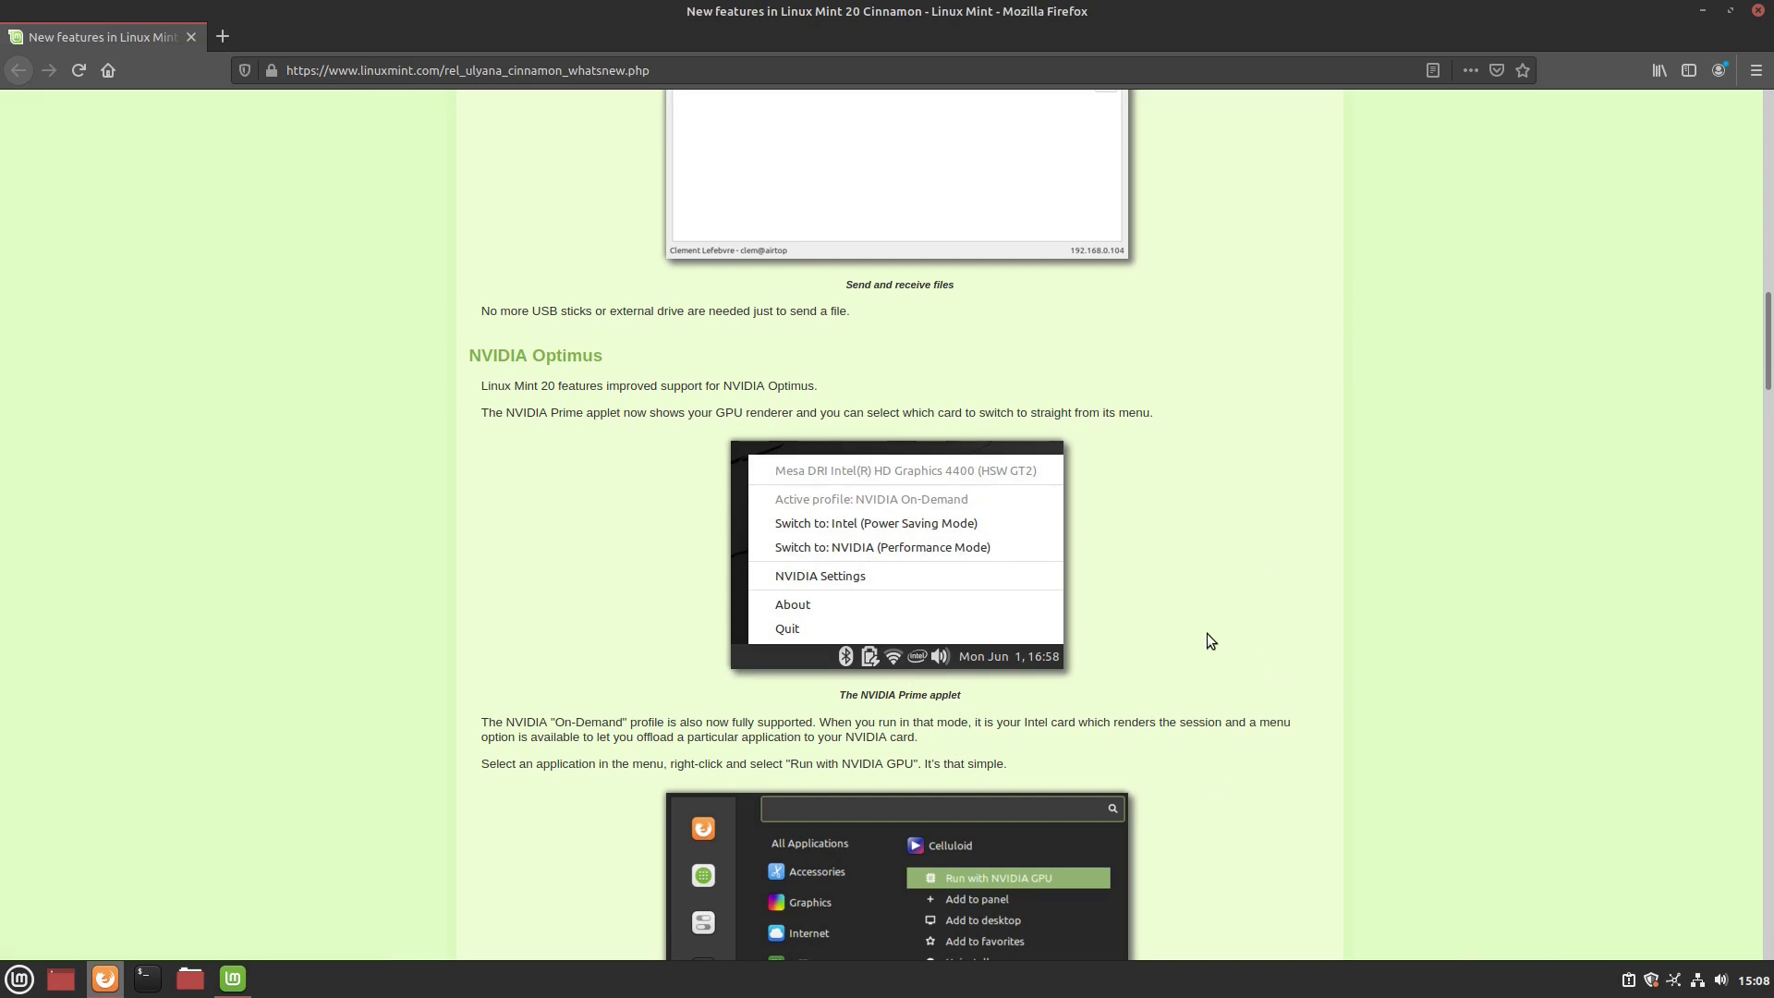
scroll(1208, 638, "down", 5)
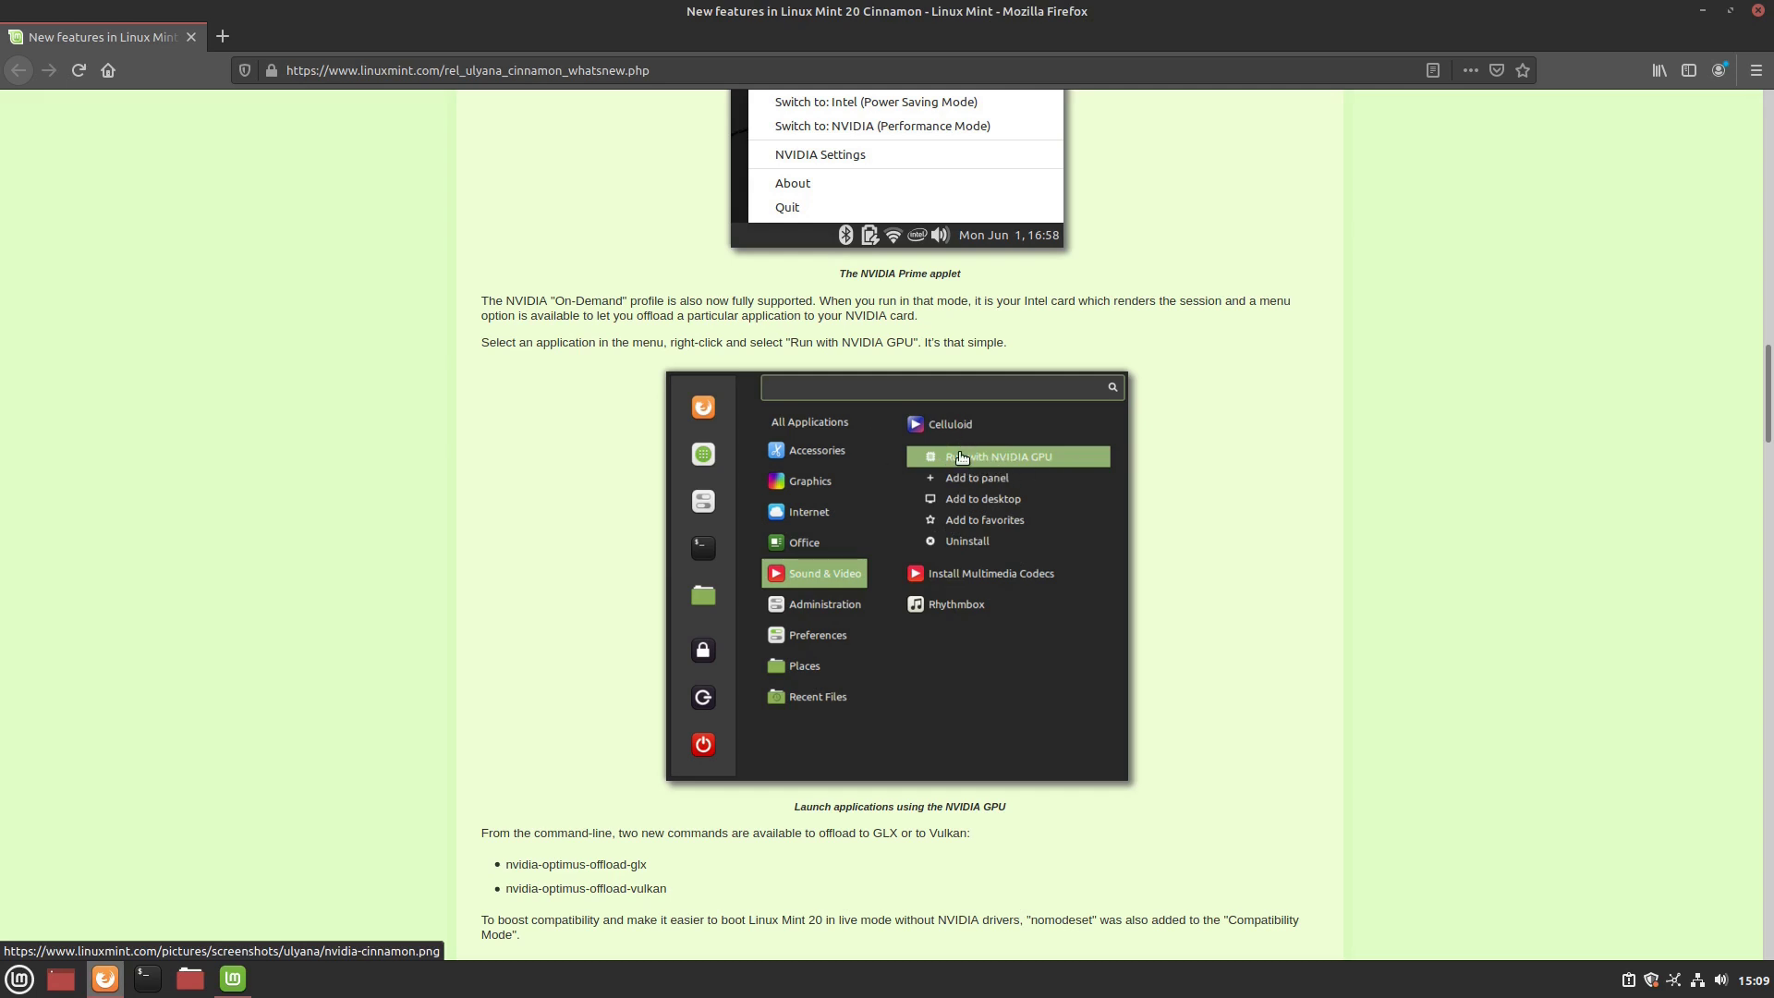
scroll(543, 460, "down", 8)
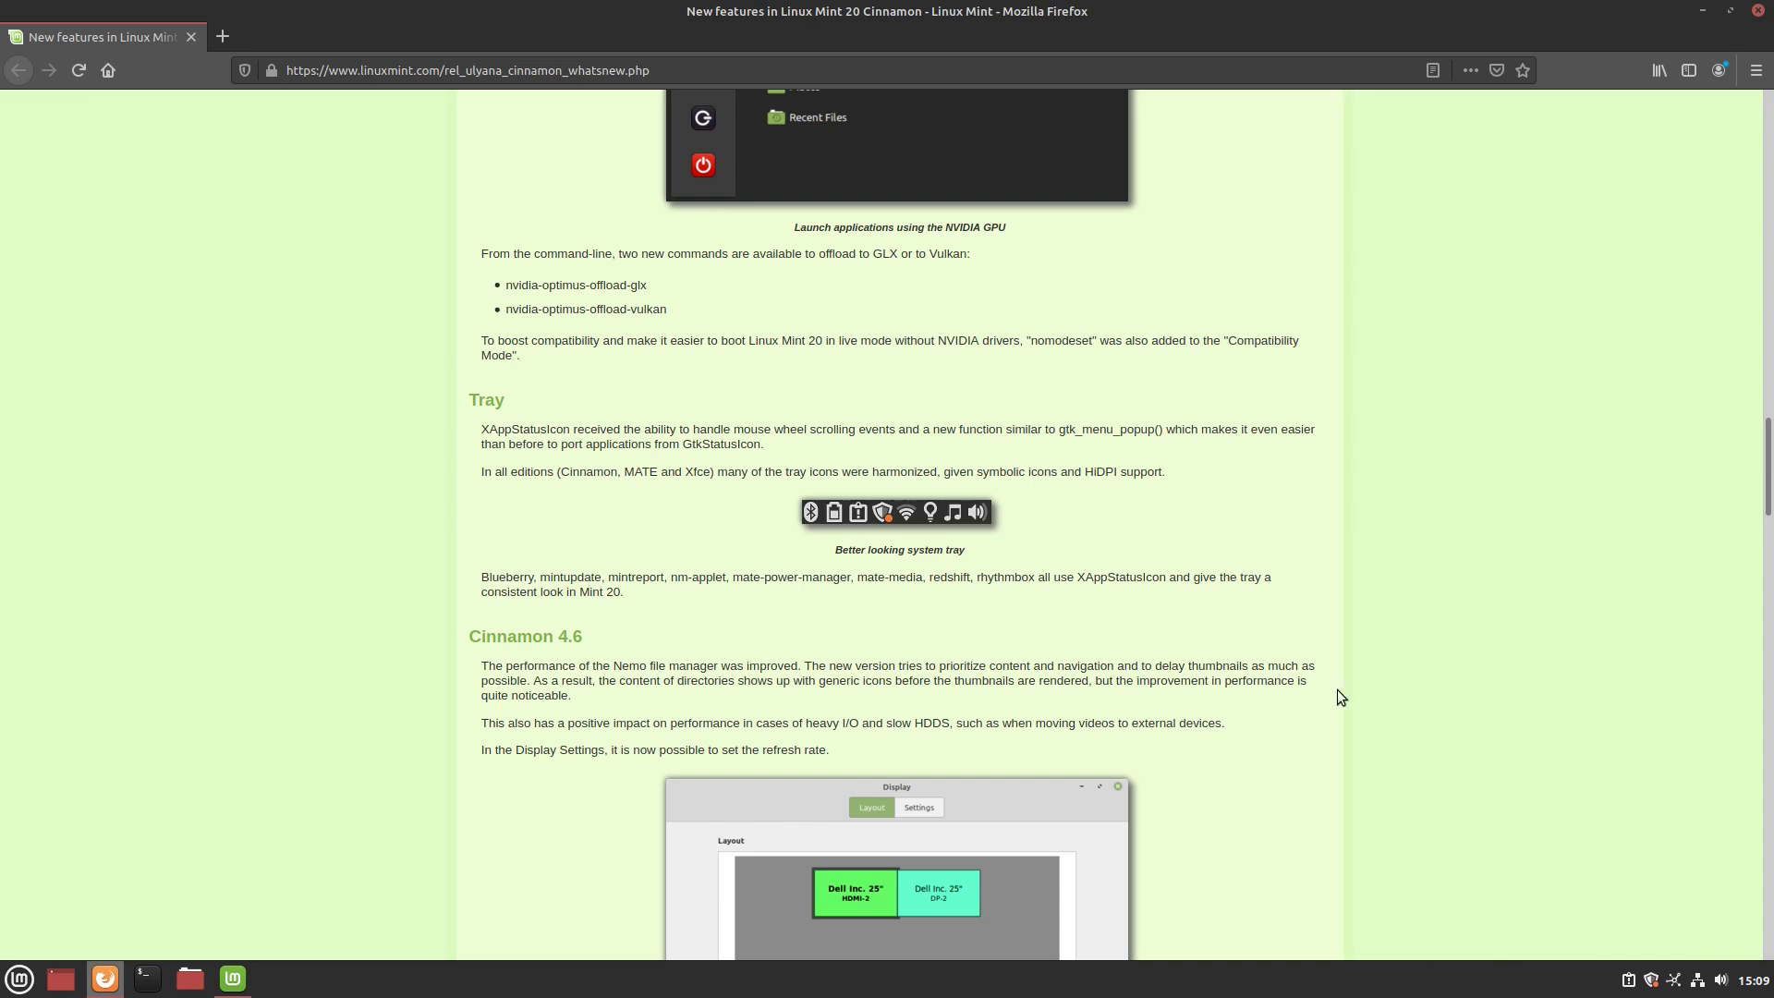
scroll(1377, 706, "down", 5)
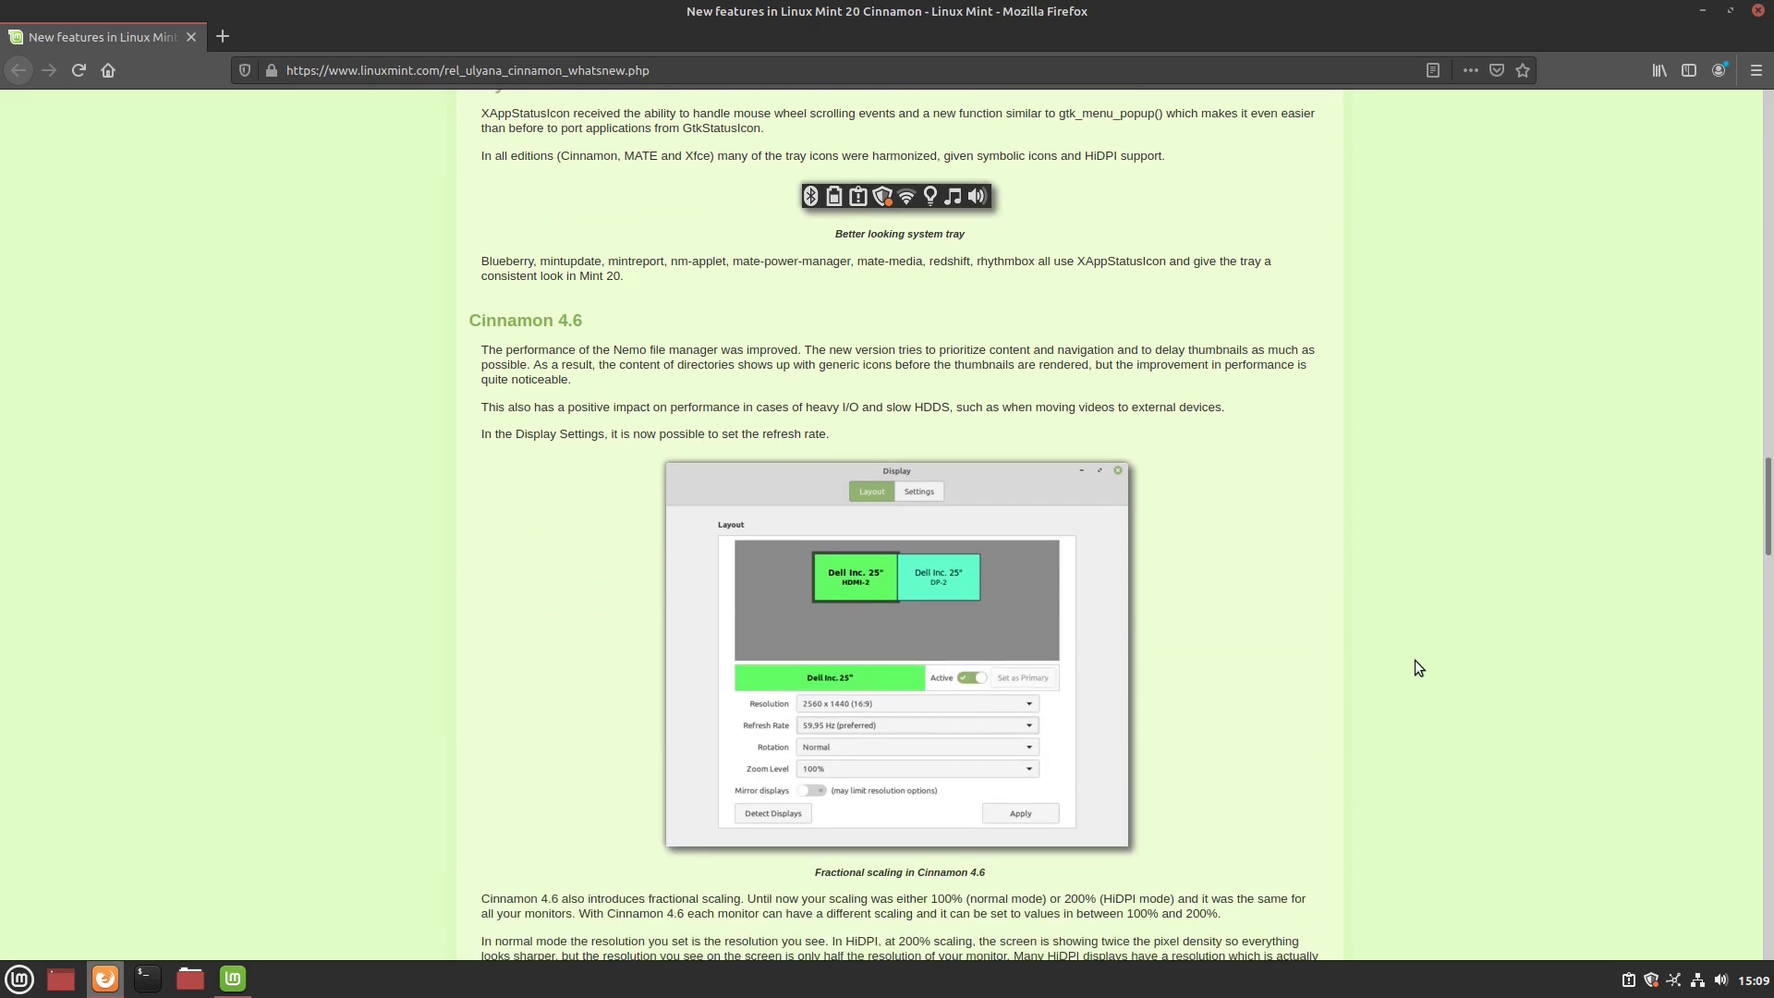
left_click(19, 979)
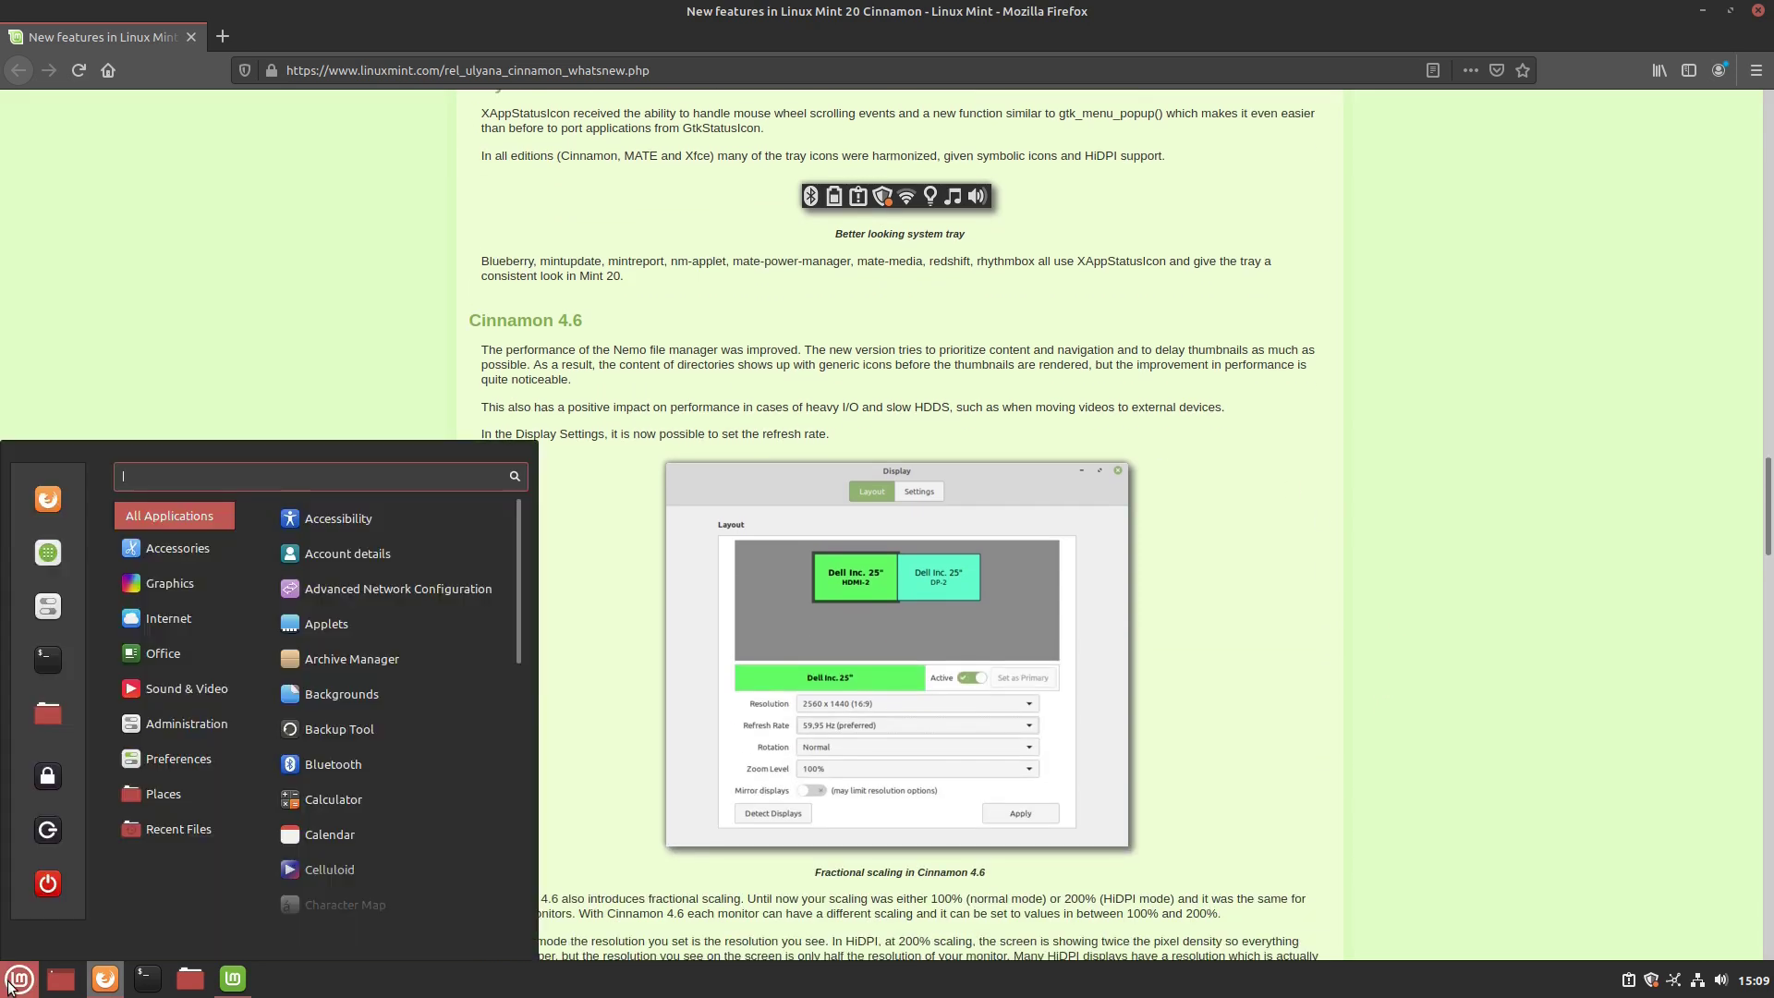
left_click(48, 606)
scroll(891, 578, "down", 2)
scroll(890, 578, "down", 3)
left_click(924, 591)
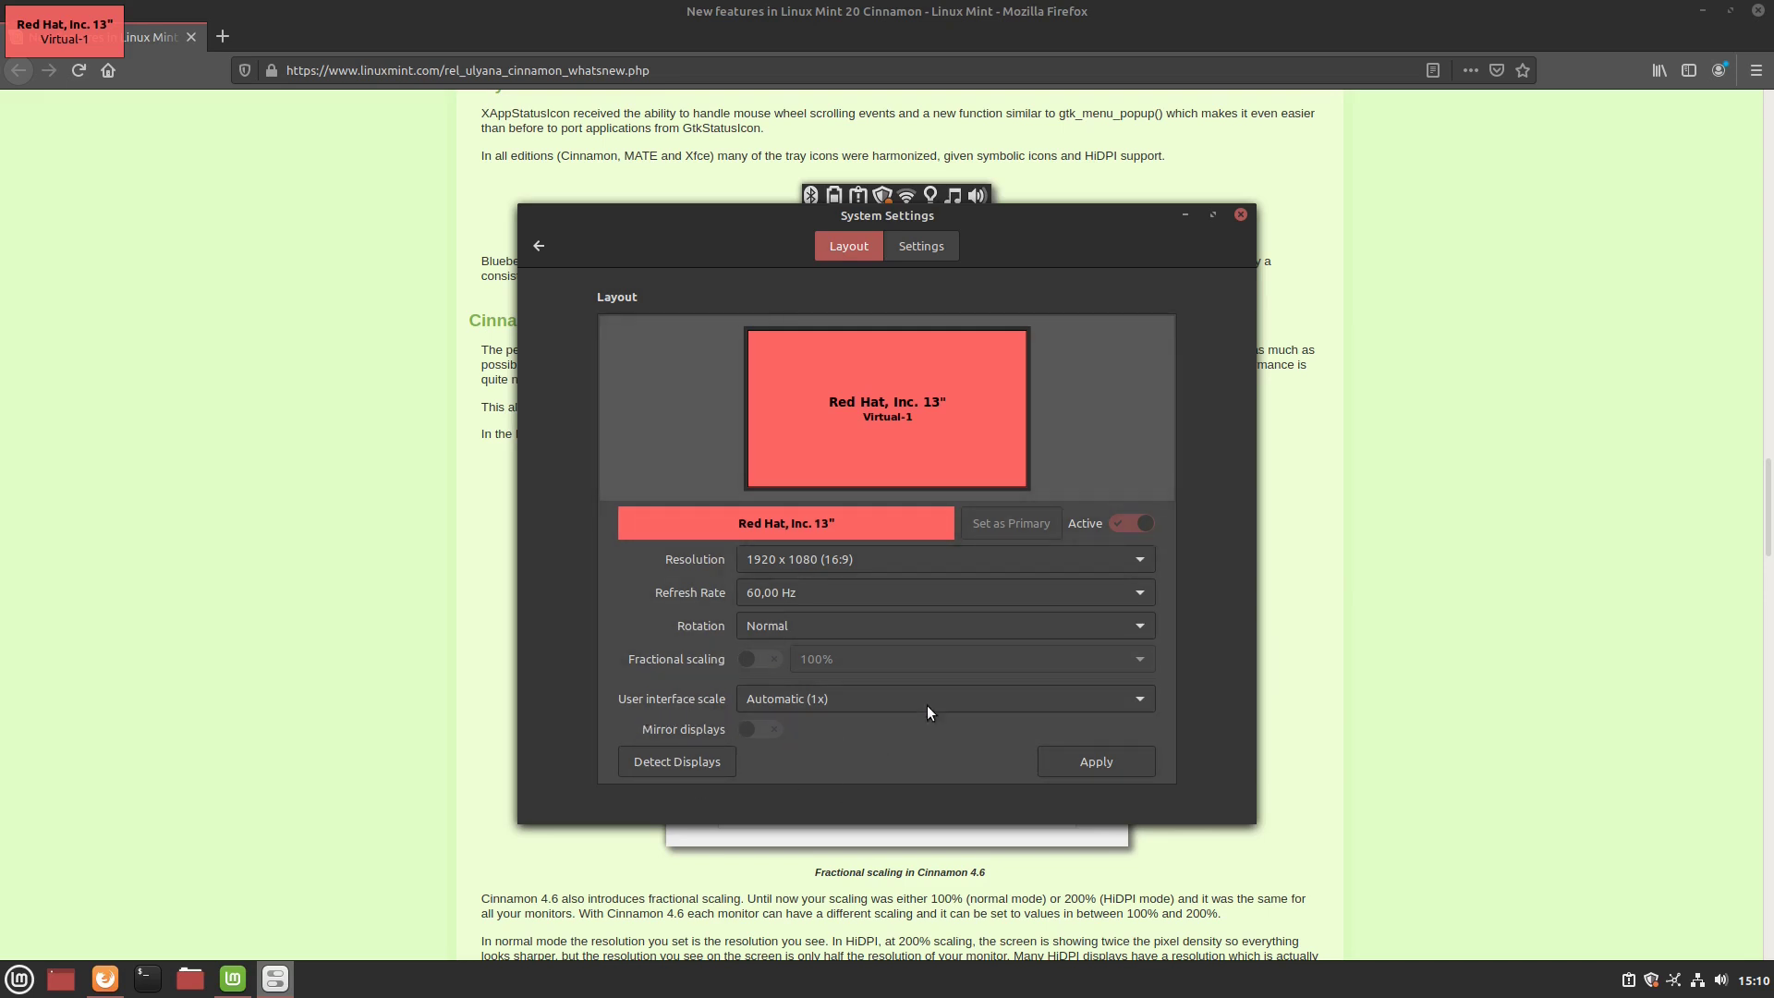
left_click(955, 701)
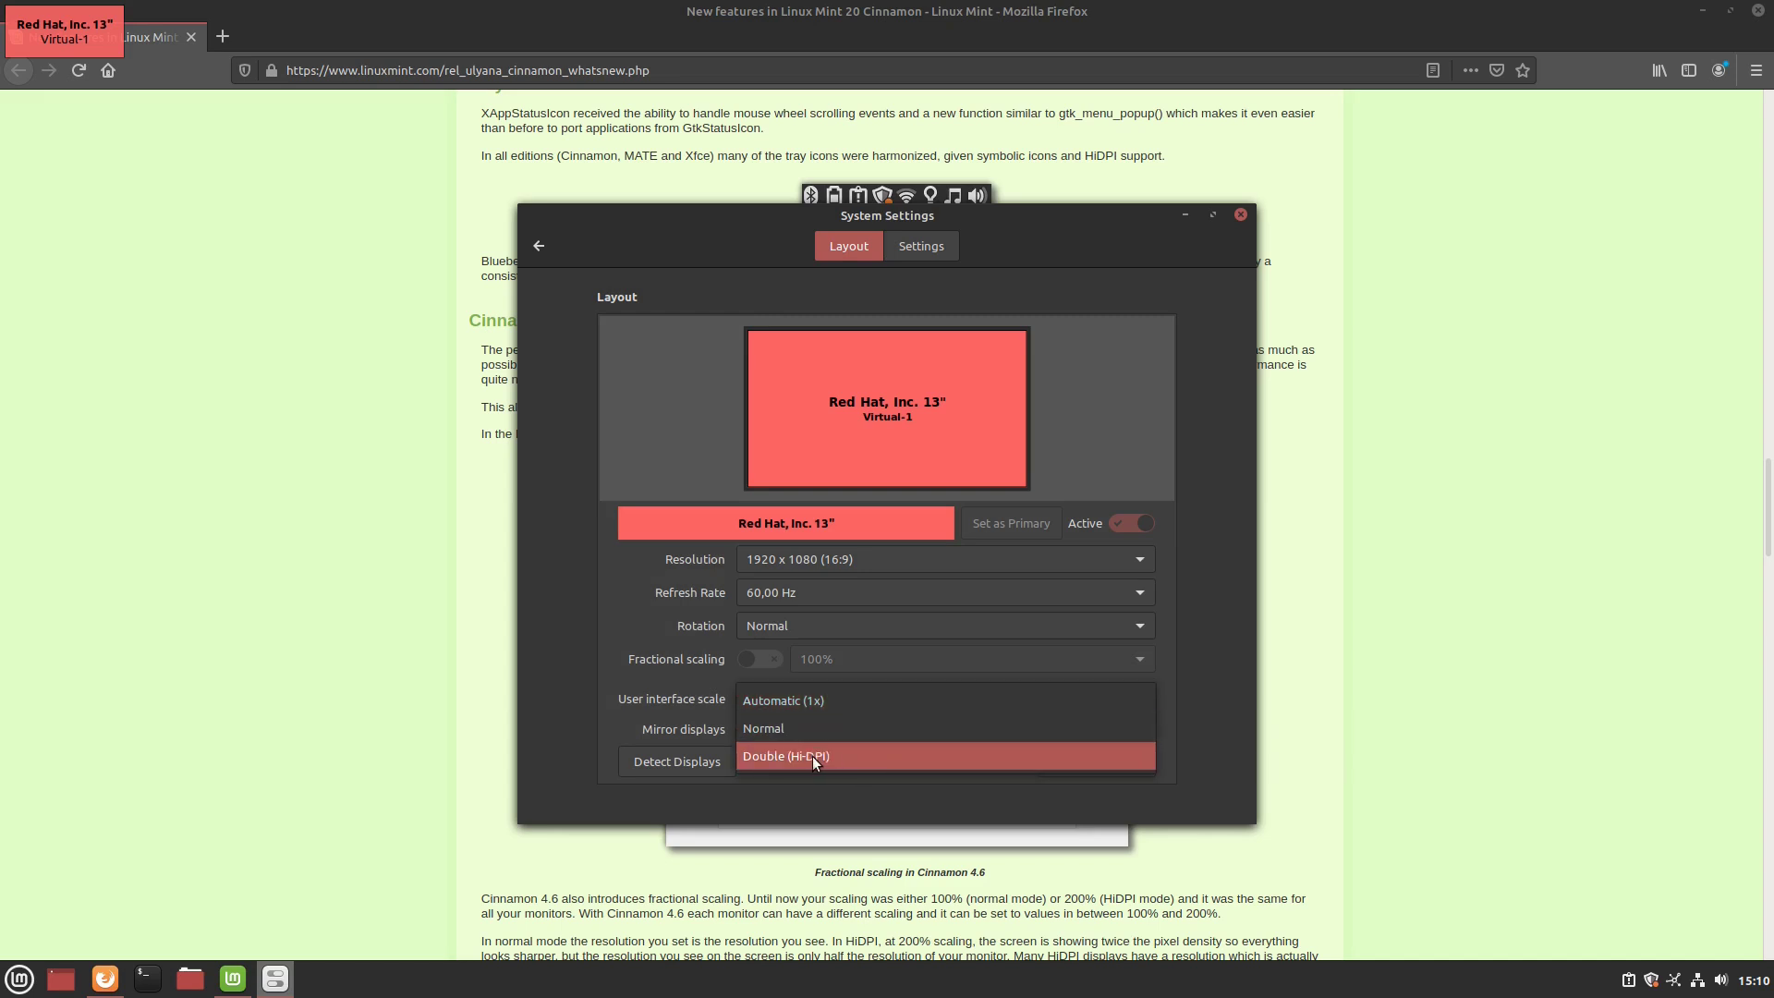
key("Escape")
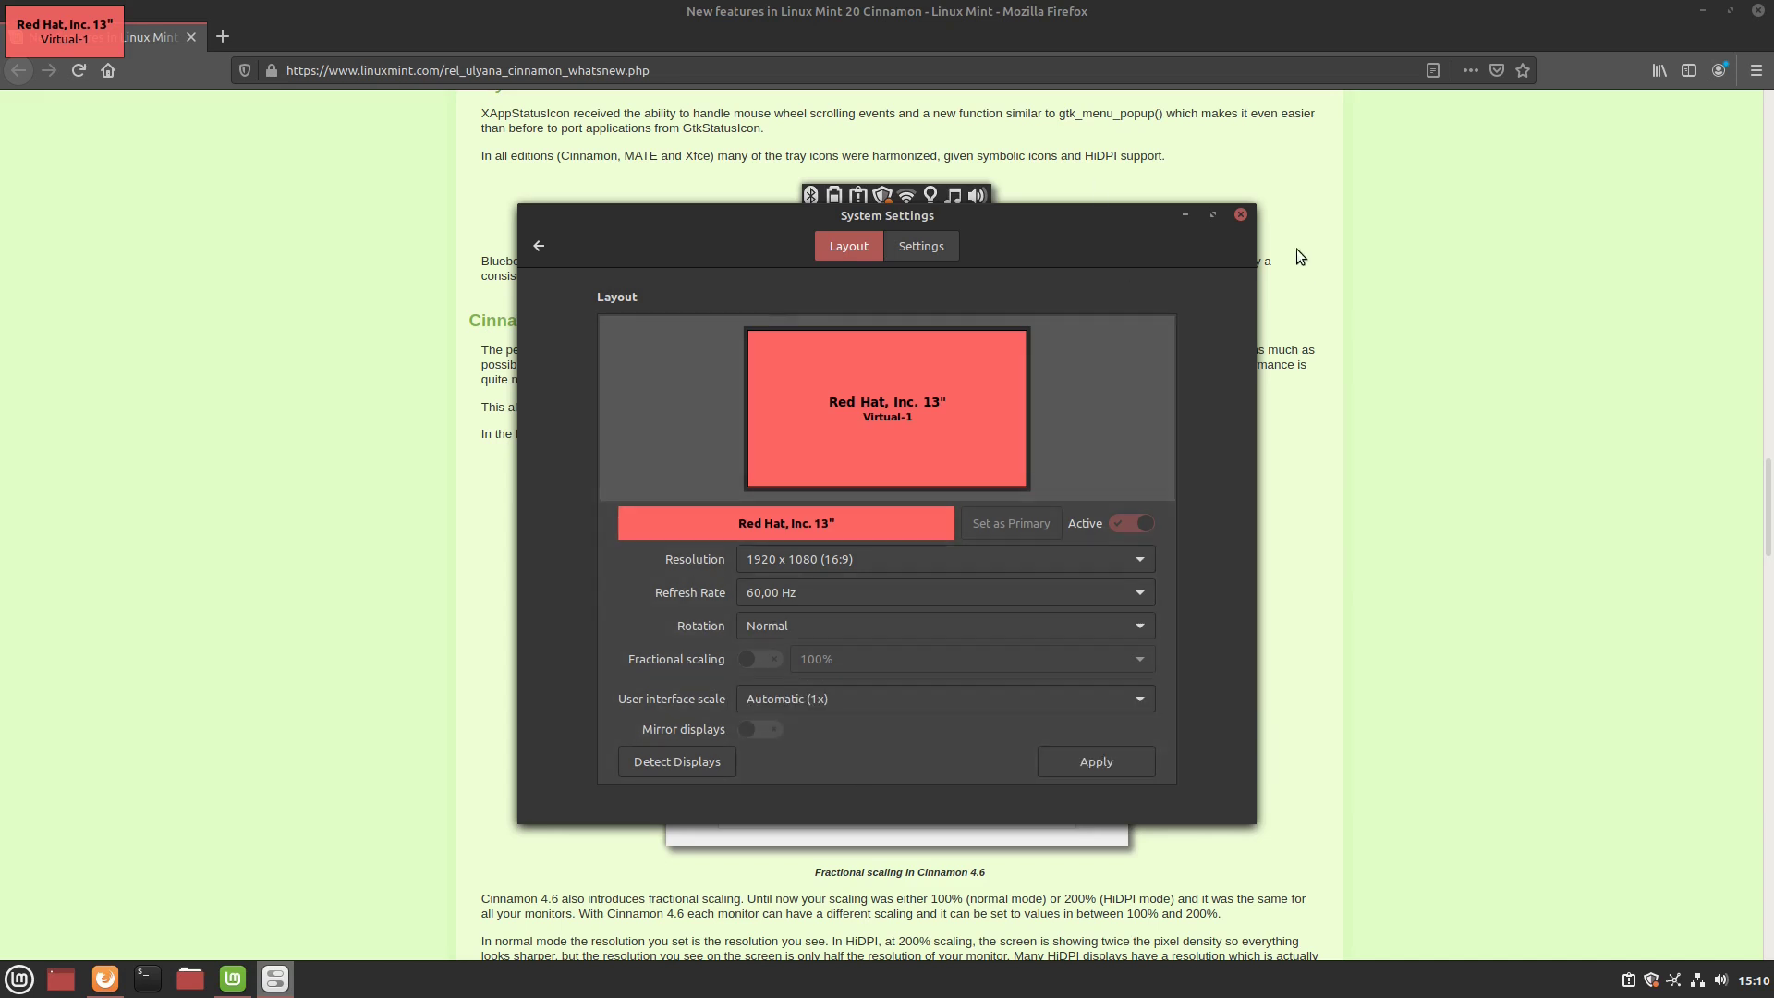
left_click(1240, 214)
scroll(1242, 497, "down", 5)
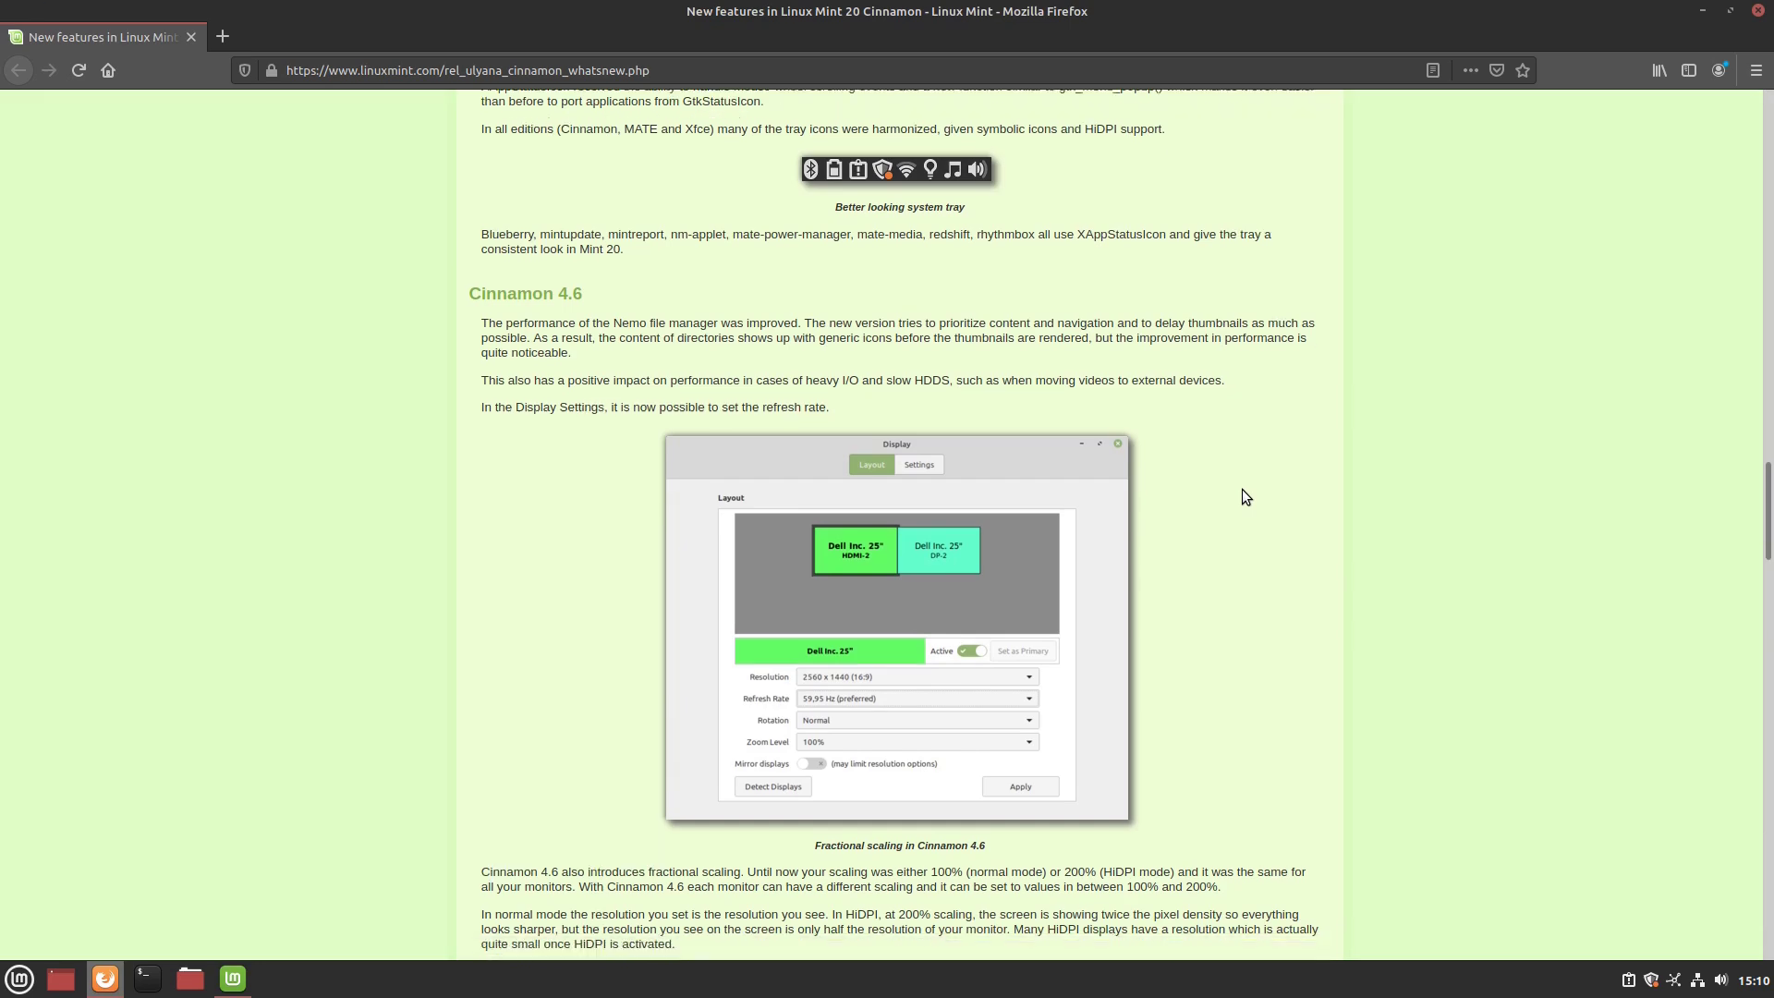
Scroll down to the new backgrounds overview image, then minimise Firefox
scroll(1243, 495, "down", 2)
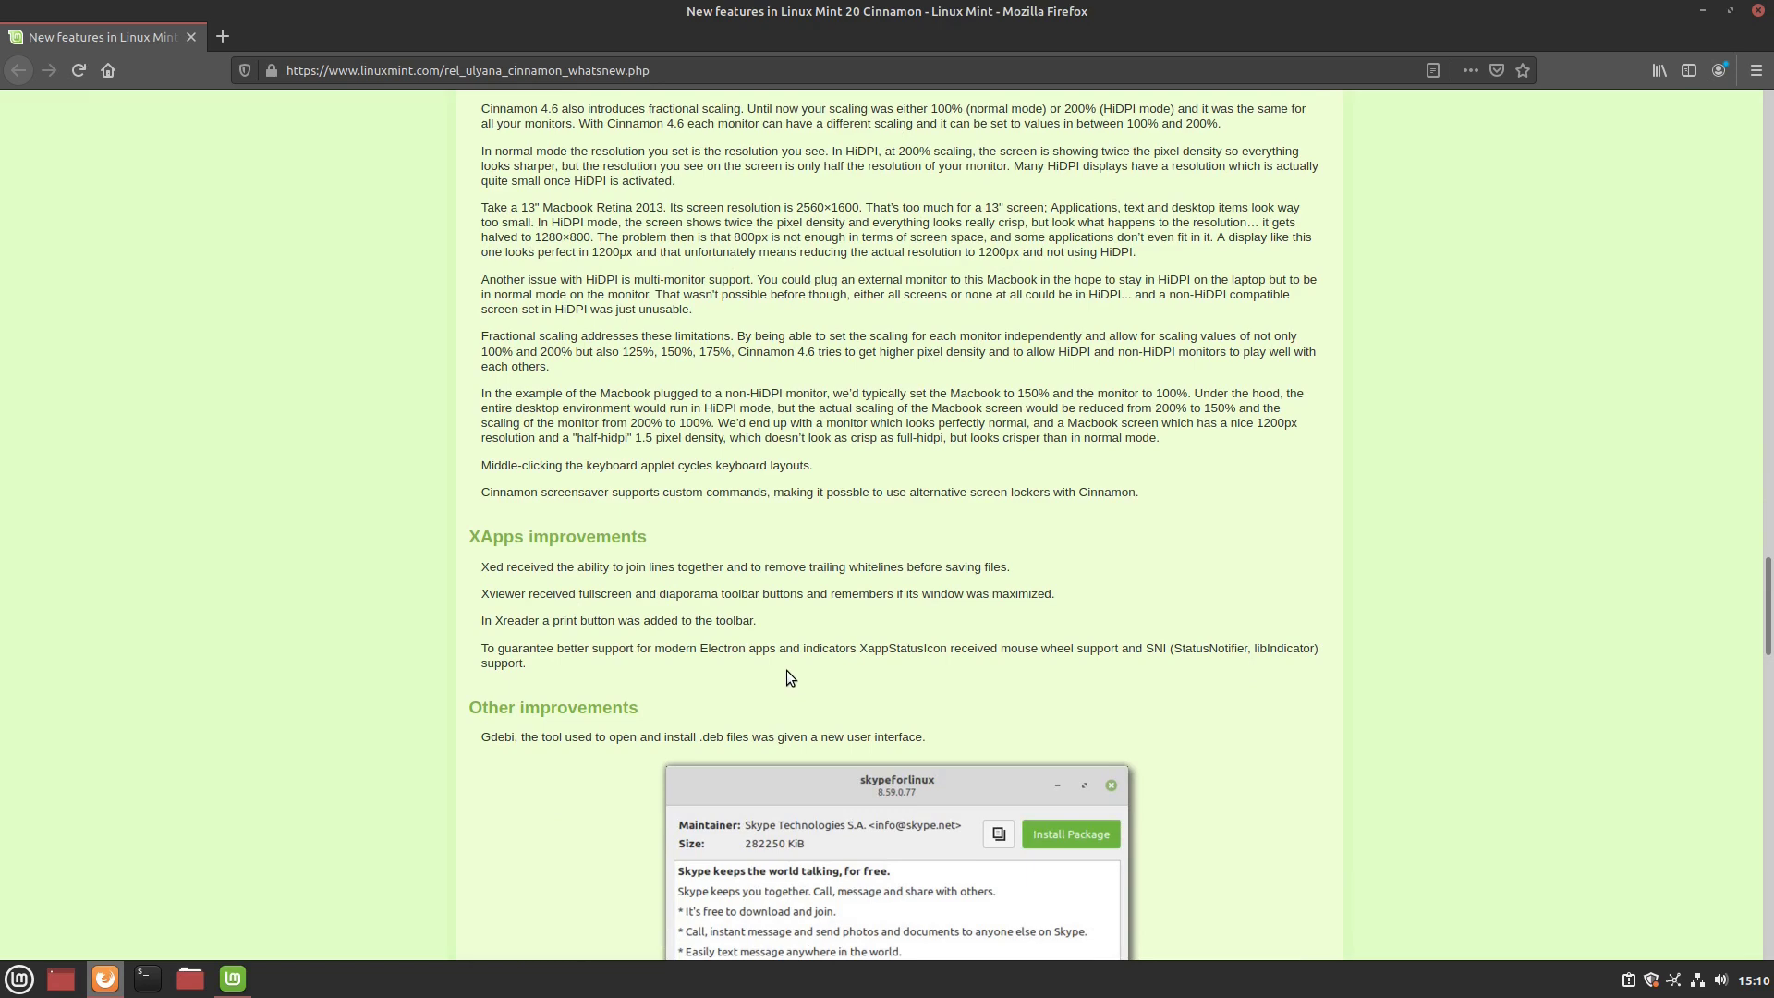
scroll(562, 687, "down", 4)
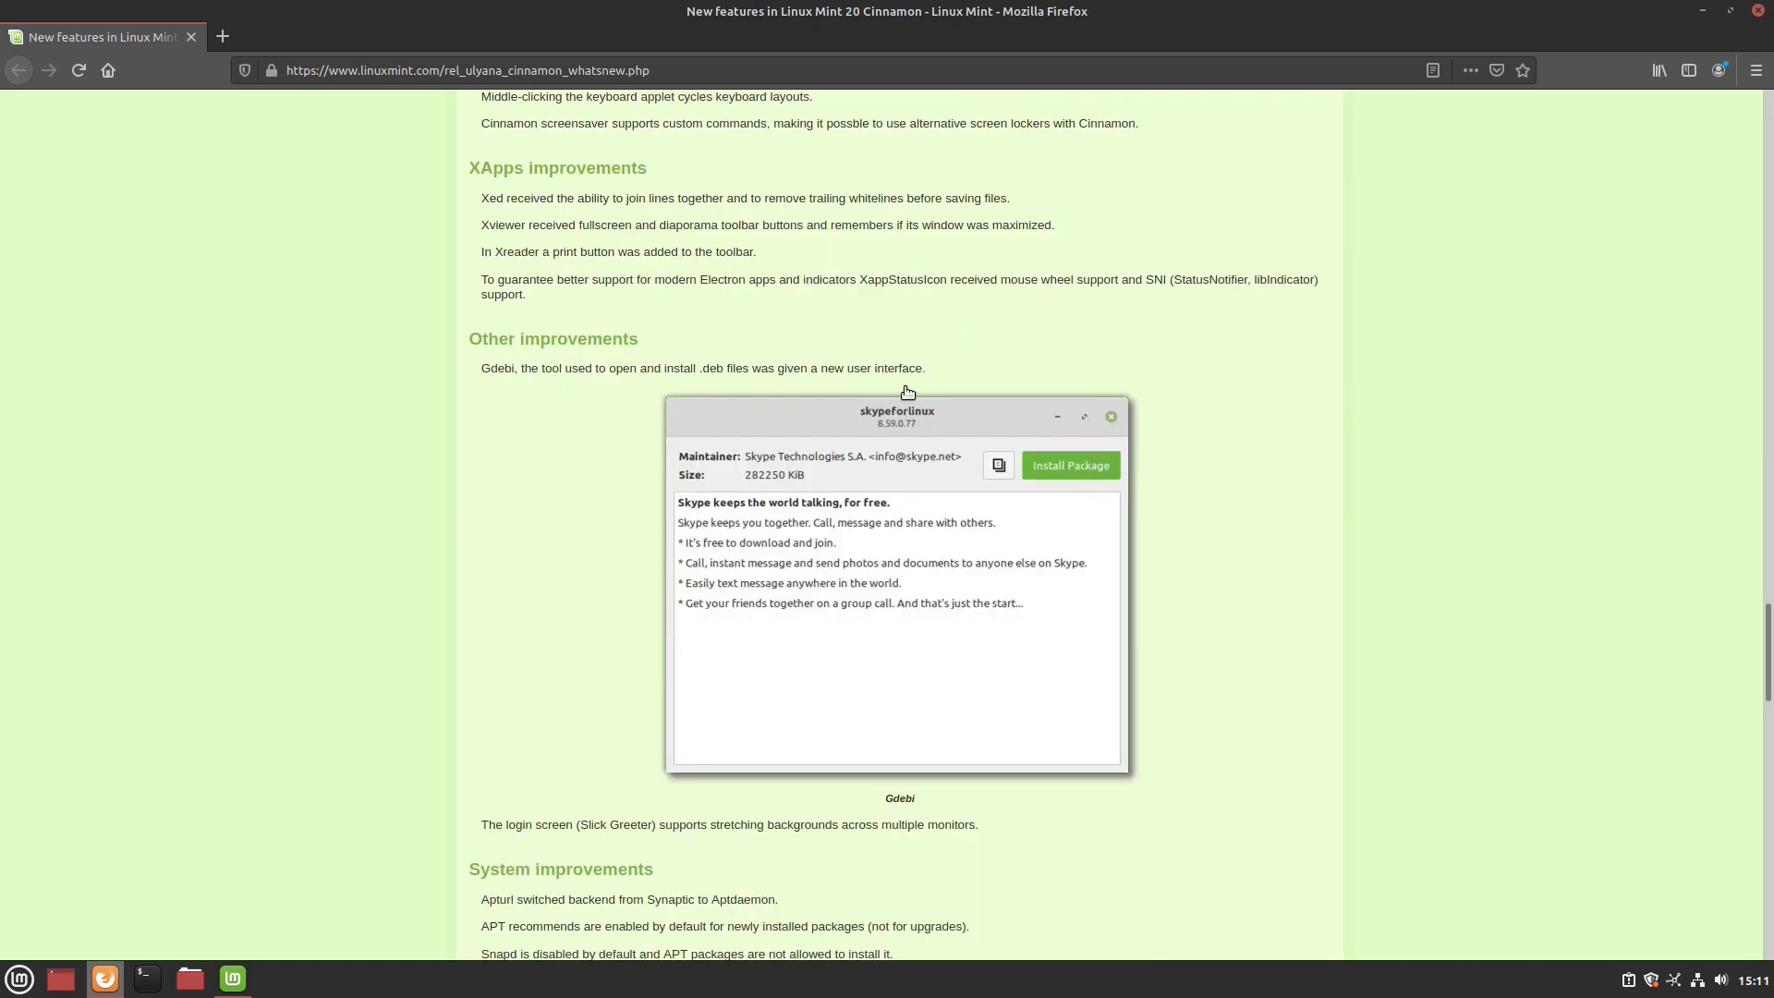
scroll(947, 688, "down", 4)
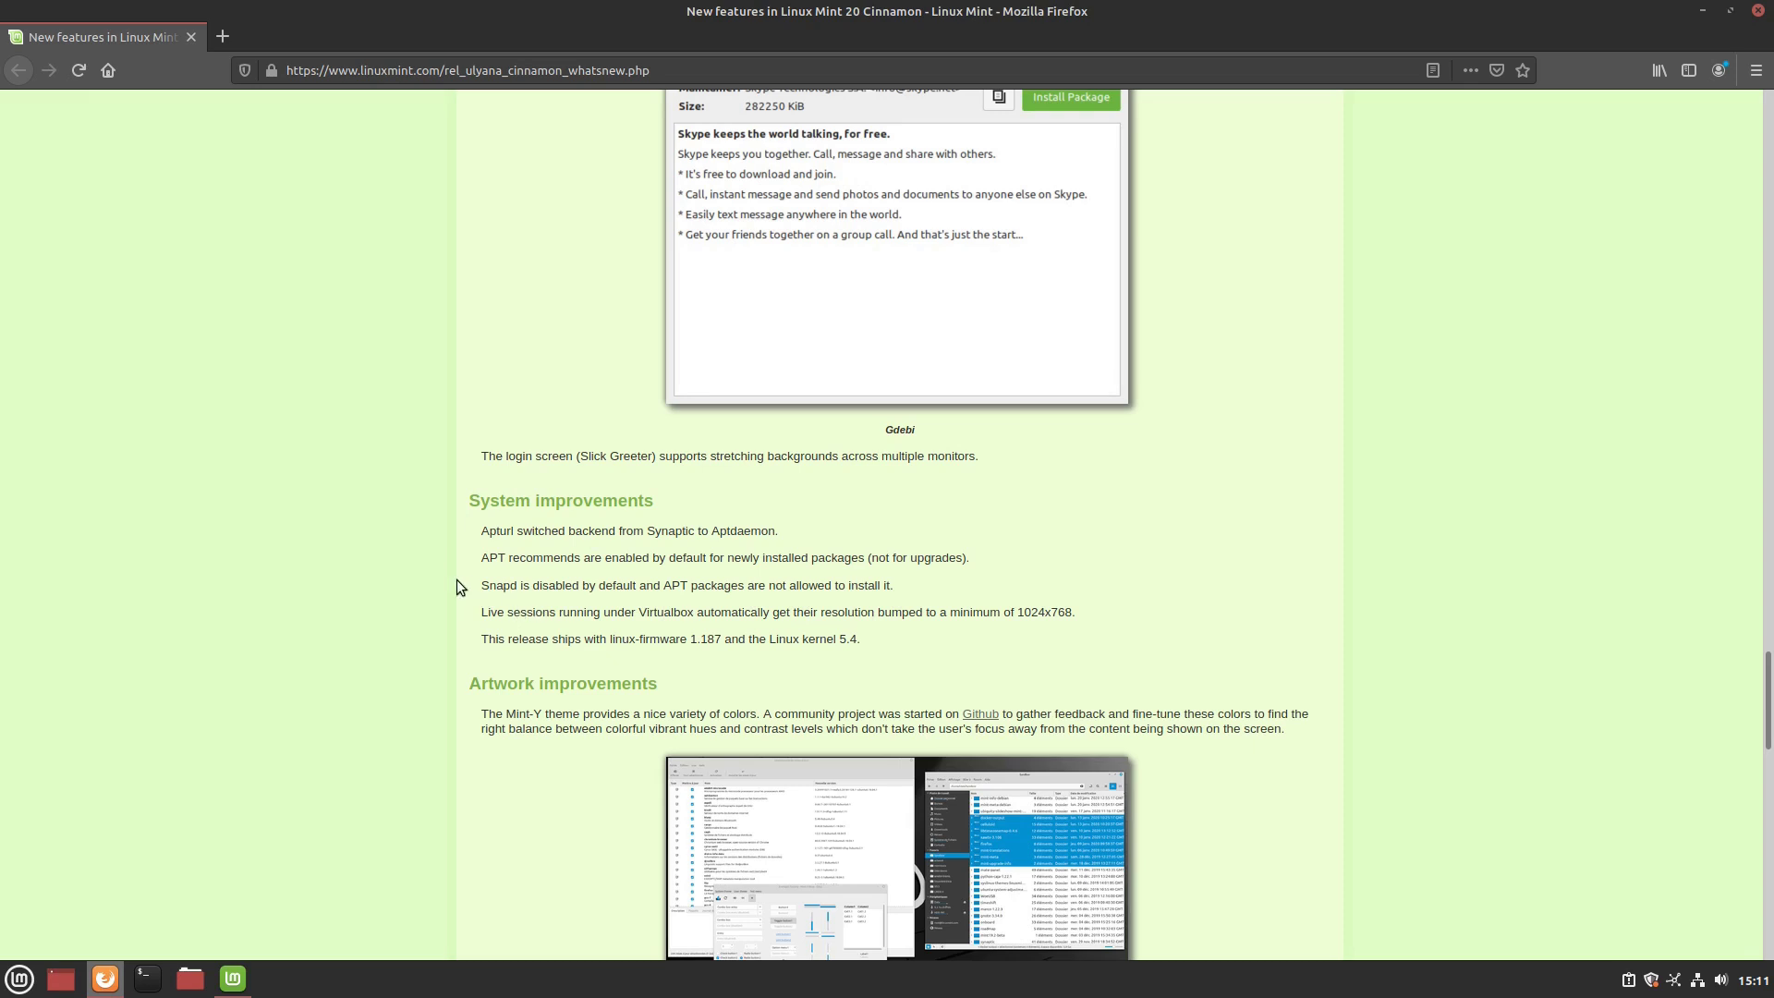
scroll(582, 603, "down", 1)
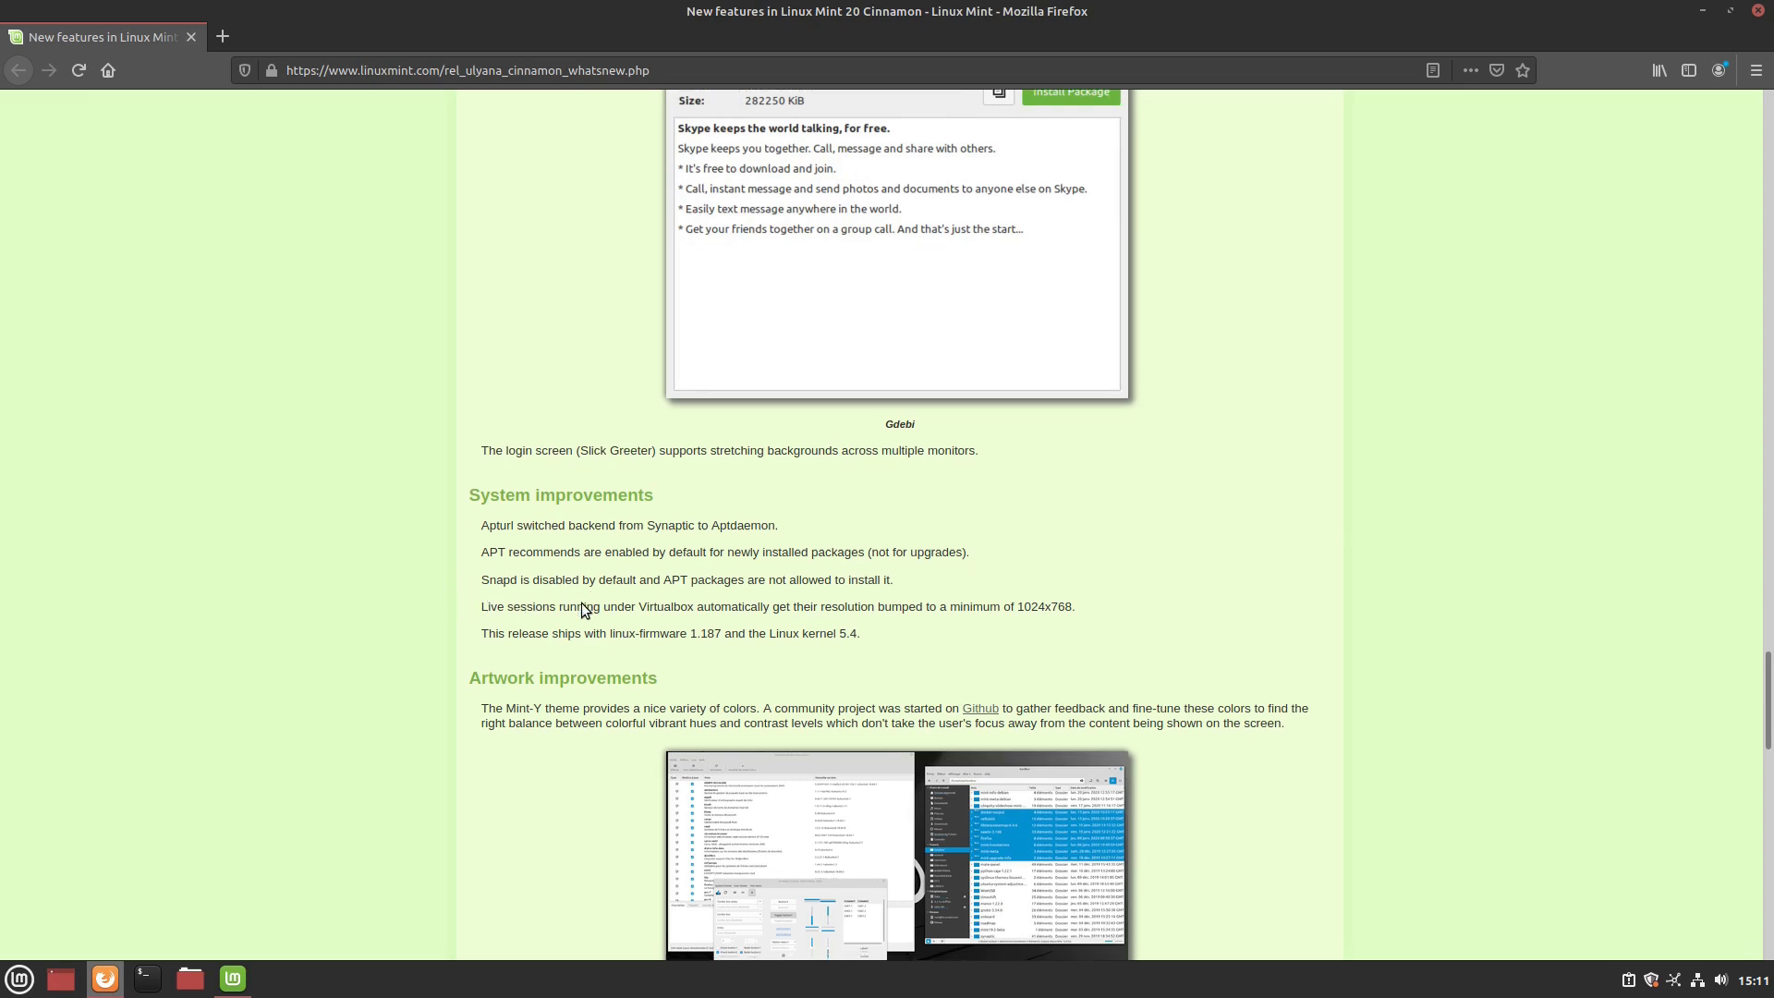
scroll(584, 610, "down", 5)
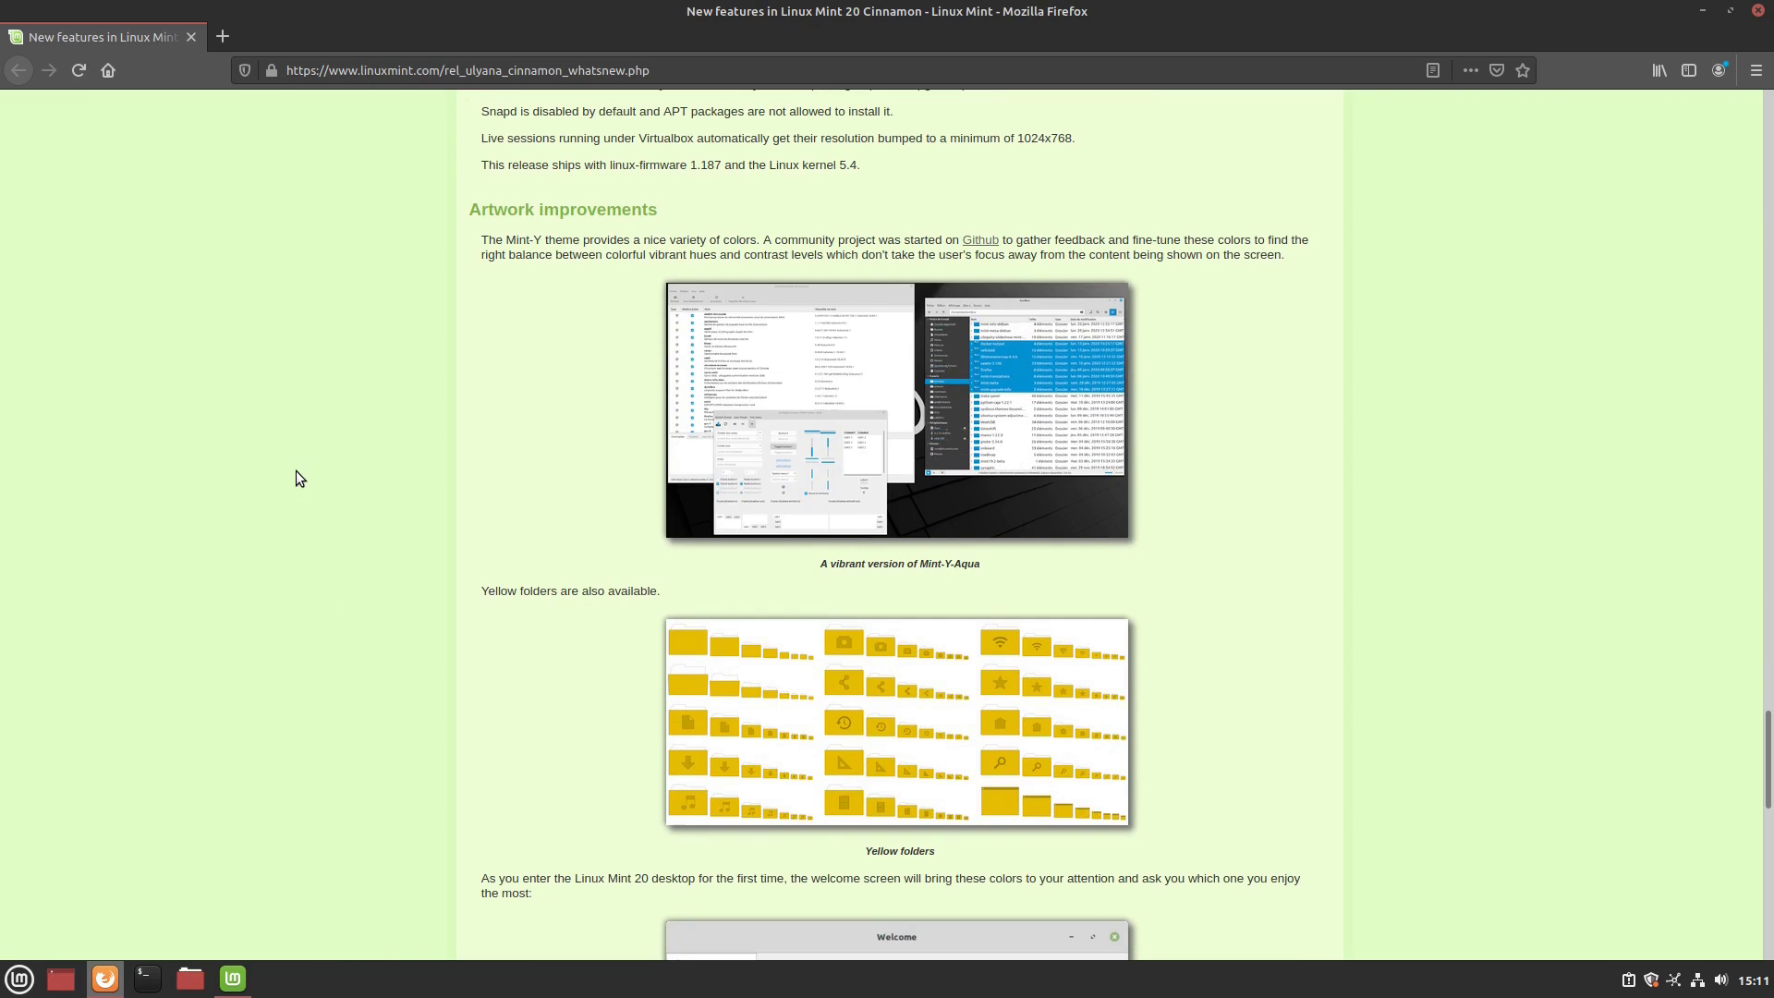
scroll(347, 500, "down", 3)
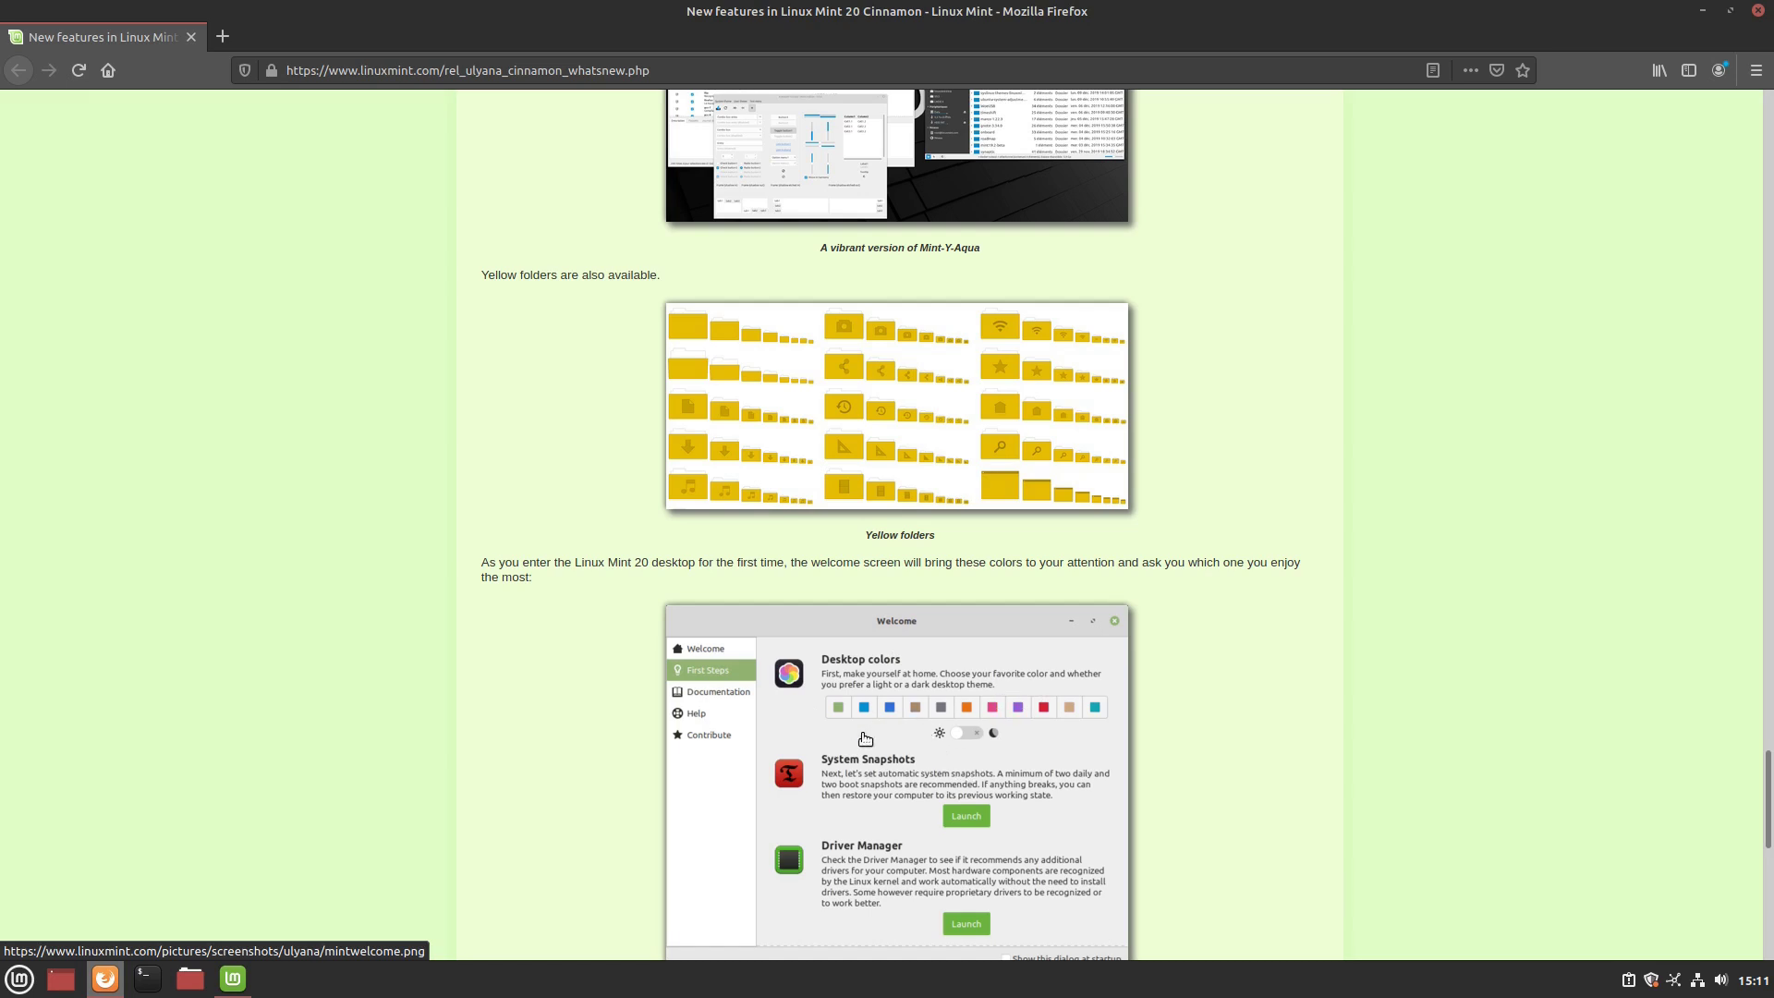
scroll(921, 734, "down", 5)
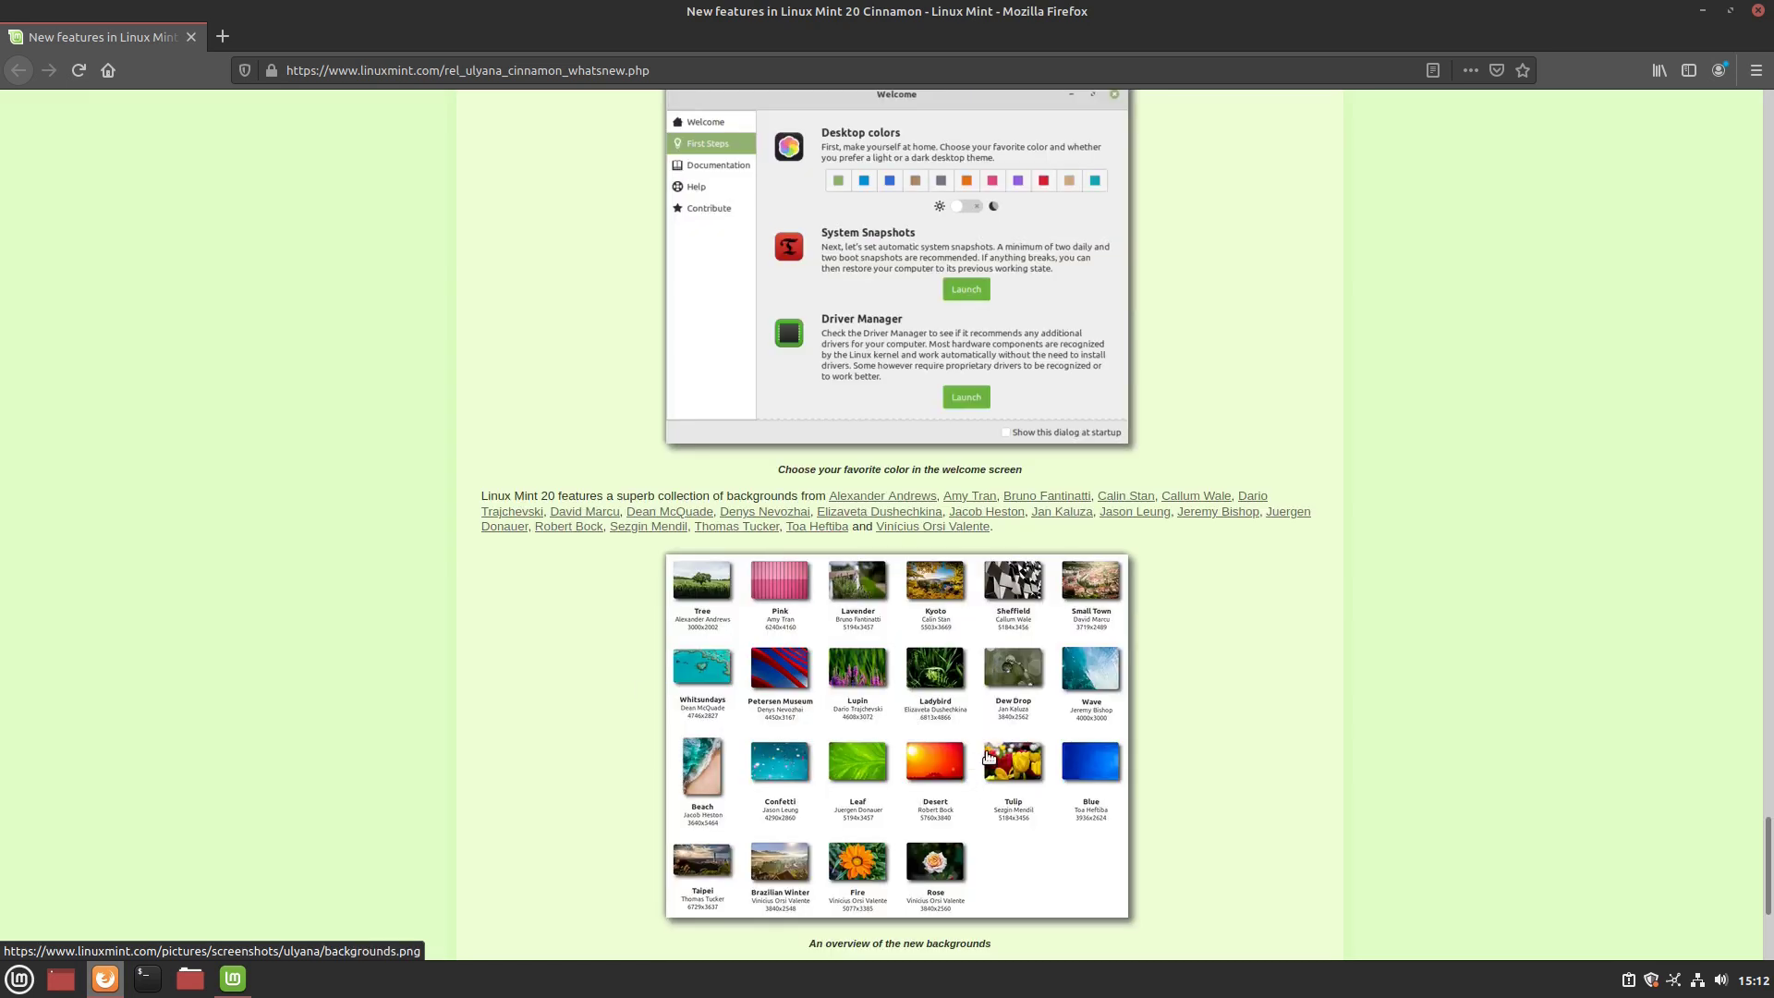
left_click(1704, 11)
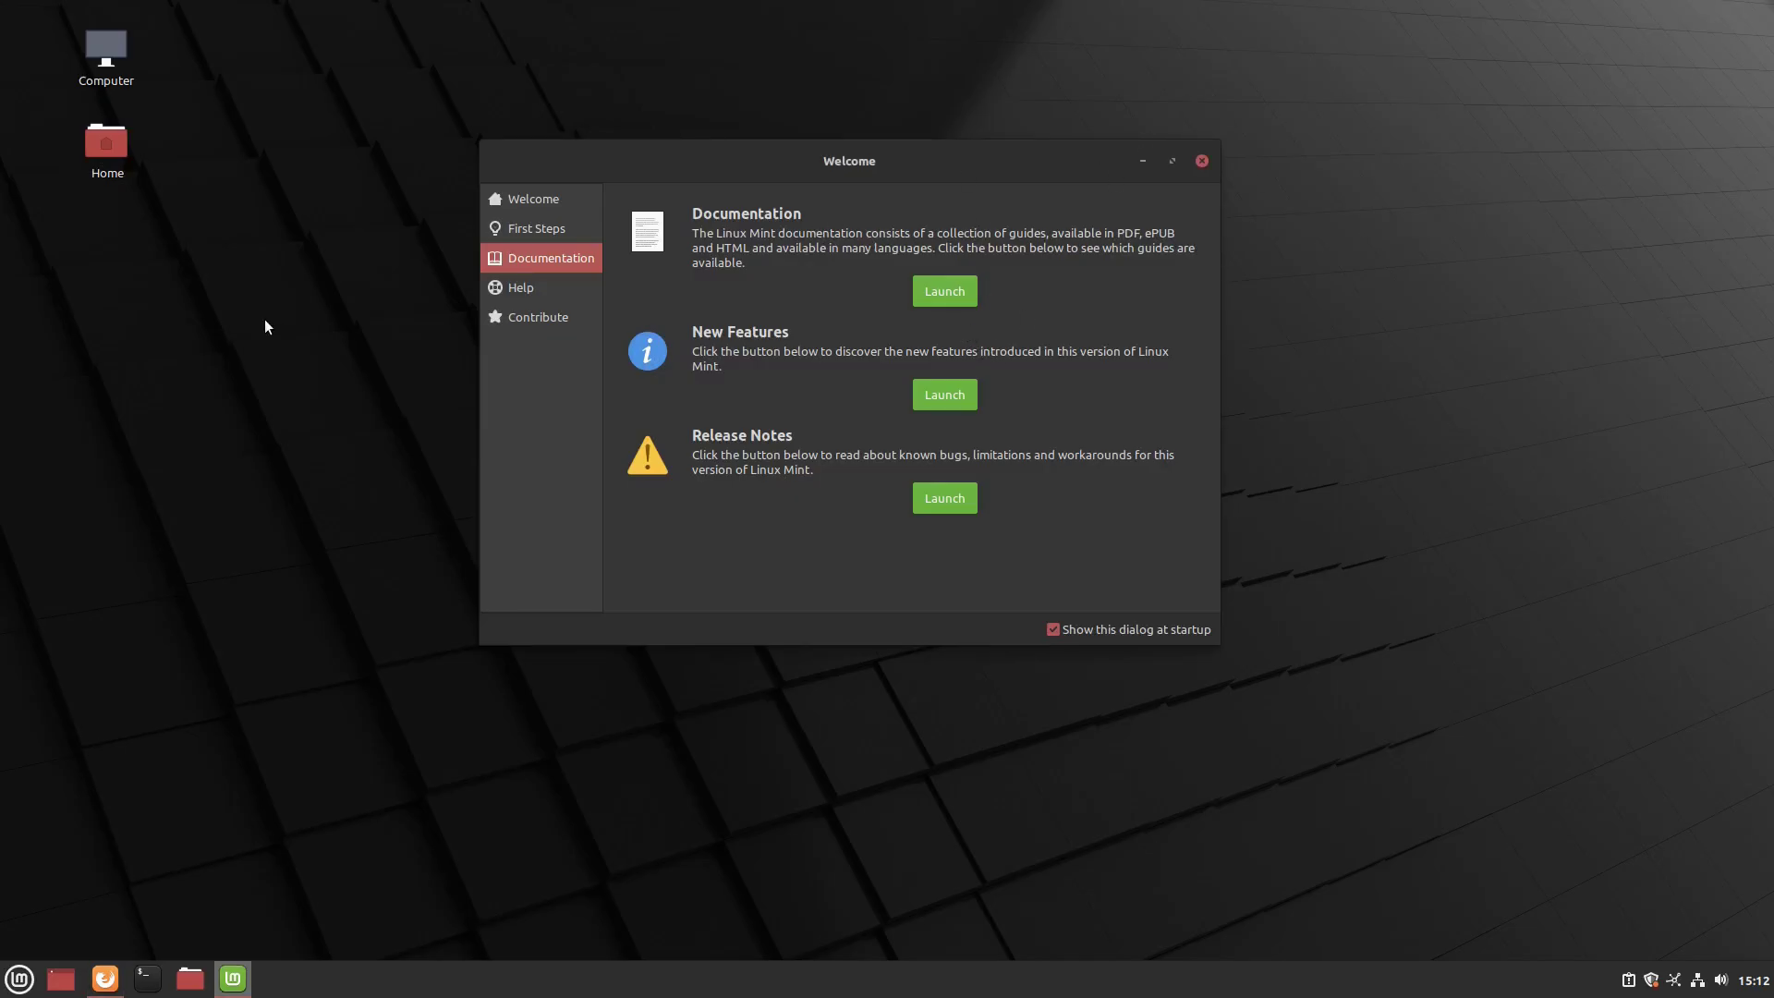
Set the Kyoto image from the Ulyana backgrounds as wallpaper via Change Desktop Background
right_click(279, 287)
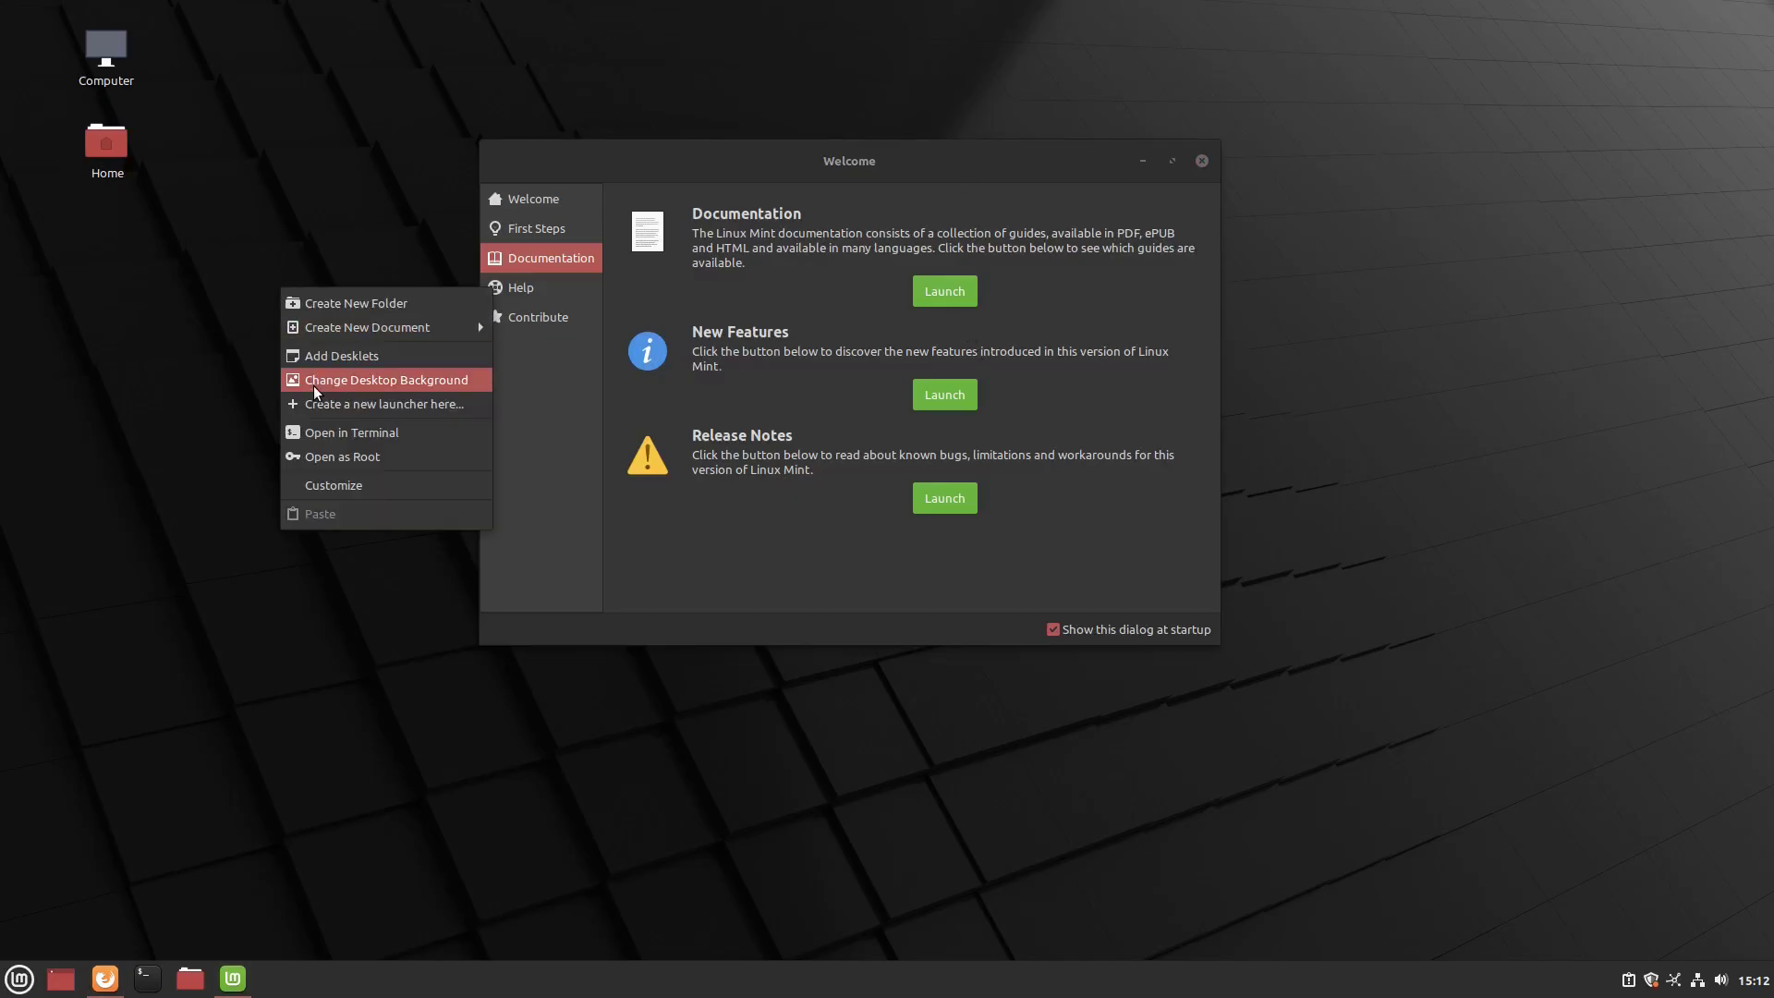
left_click(313, 386)
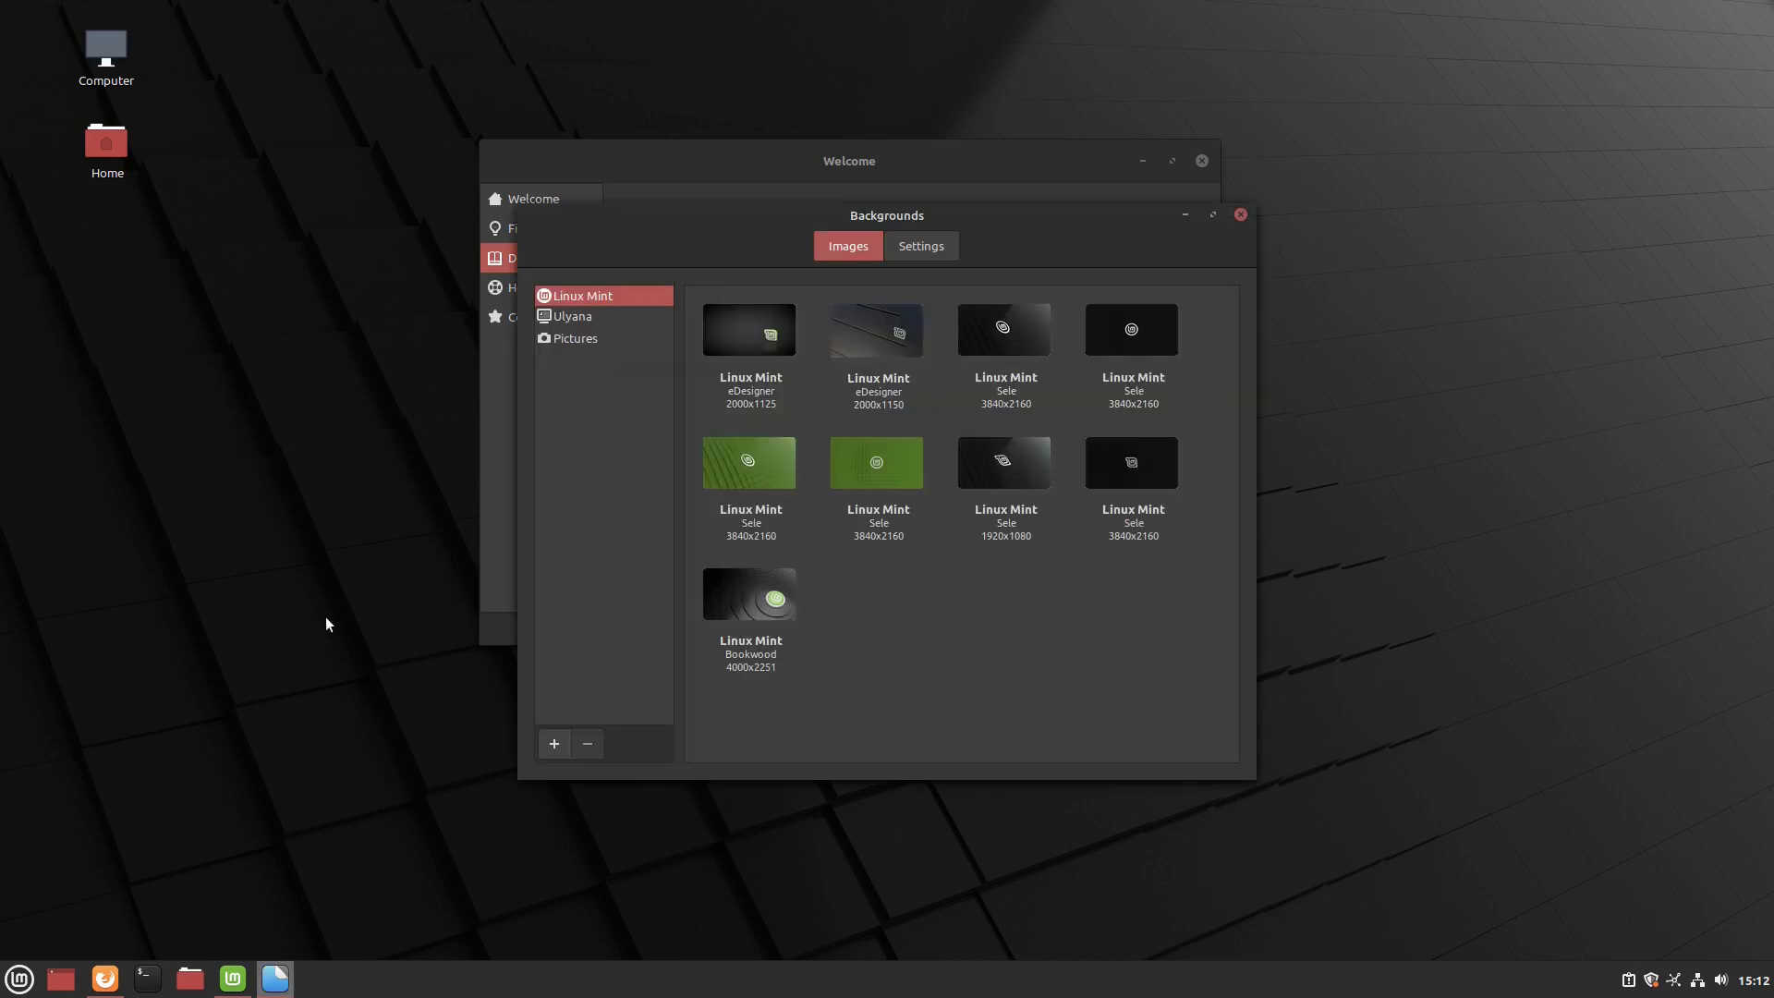
left_click(574, 318)
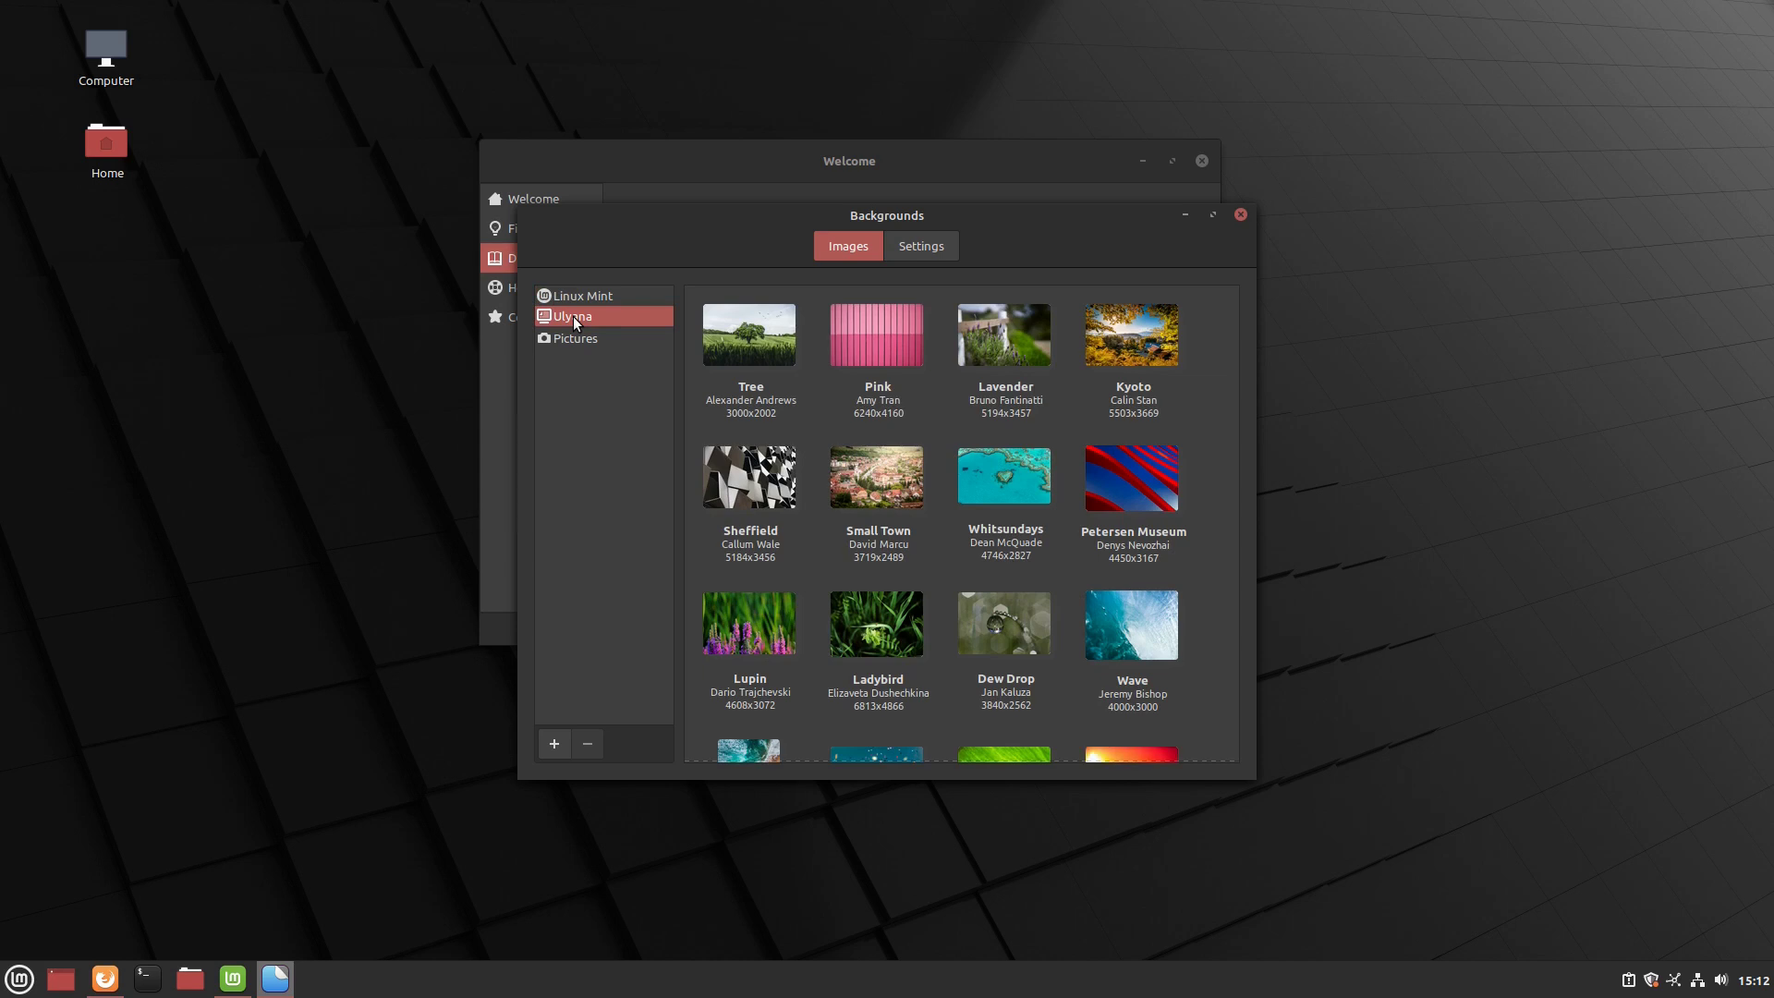
left_click(1127, 354)
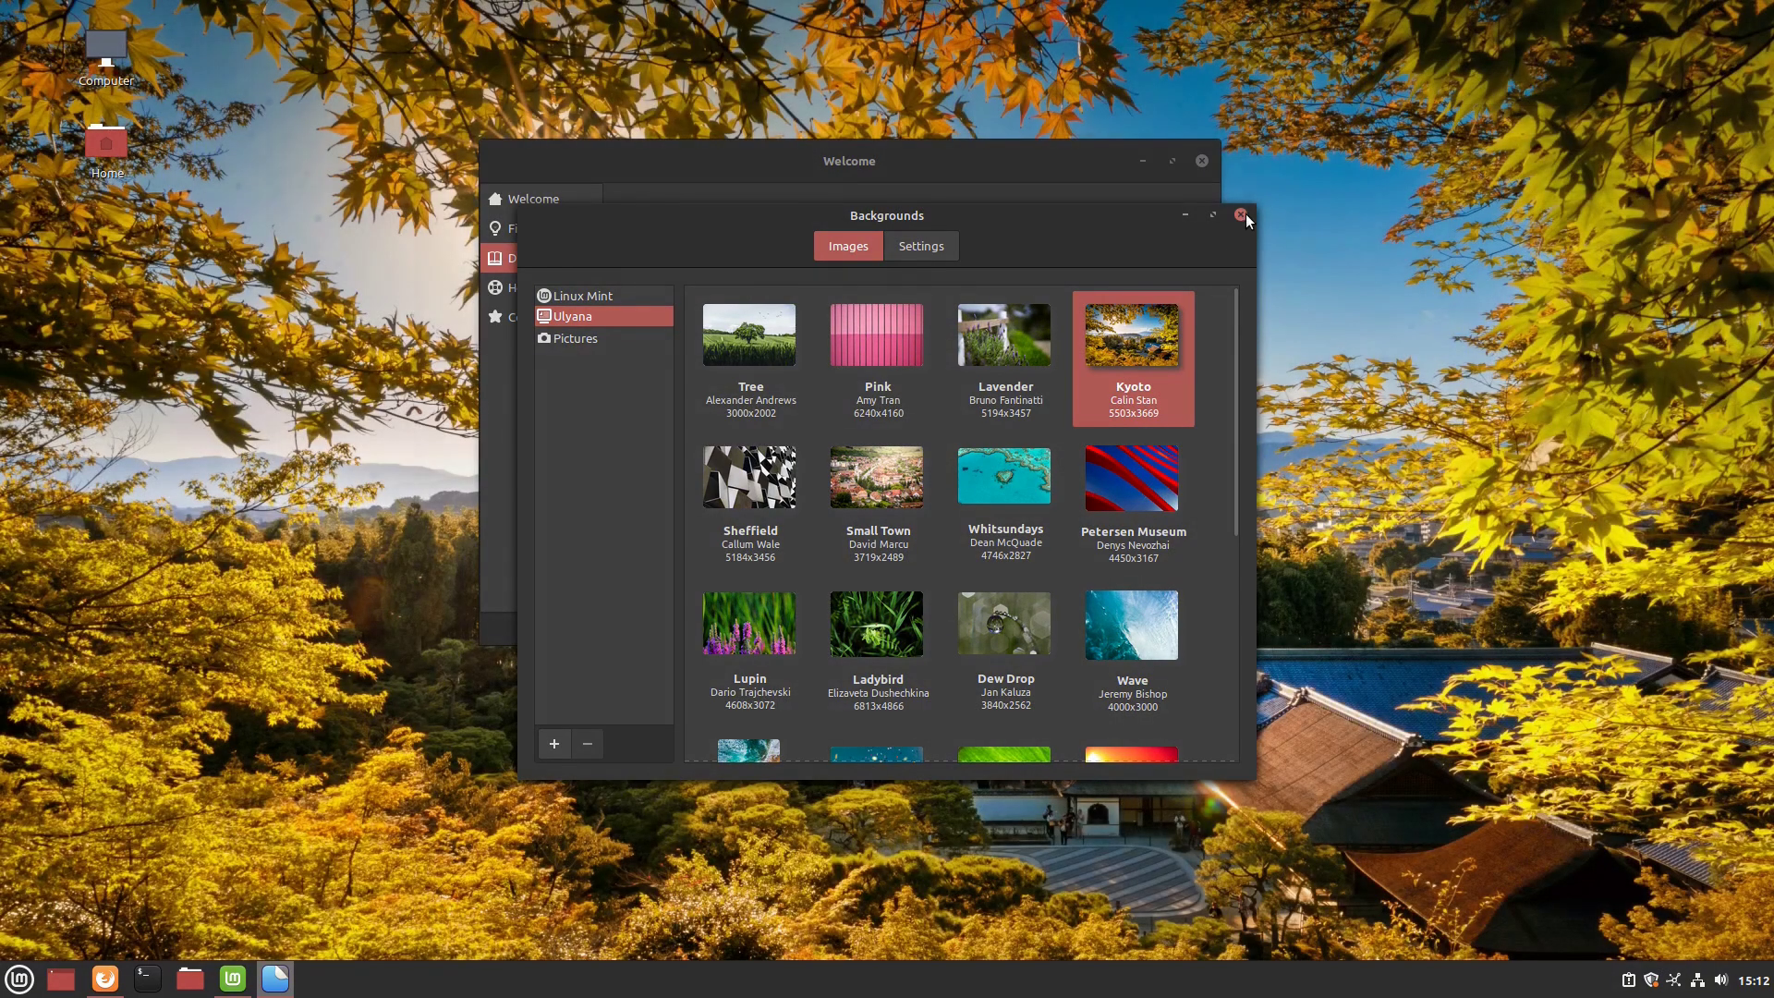
left_click(1240, 215)
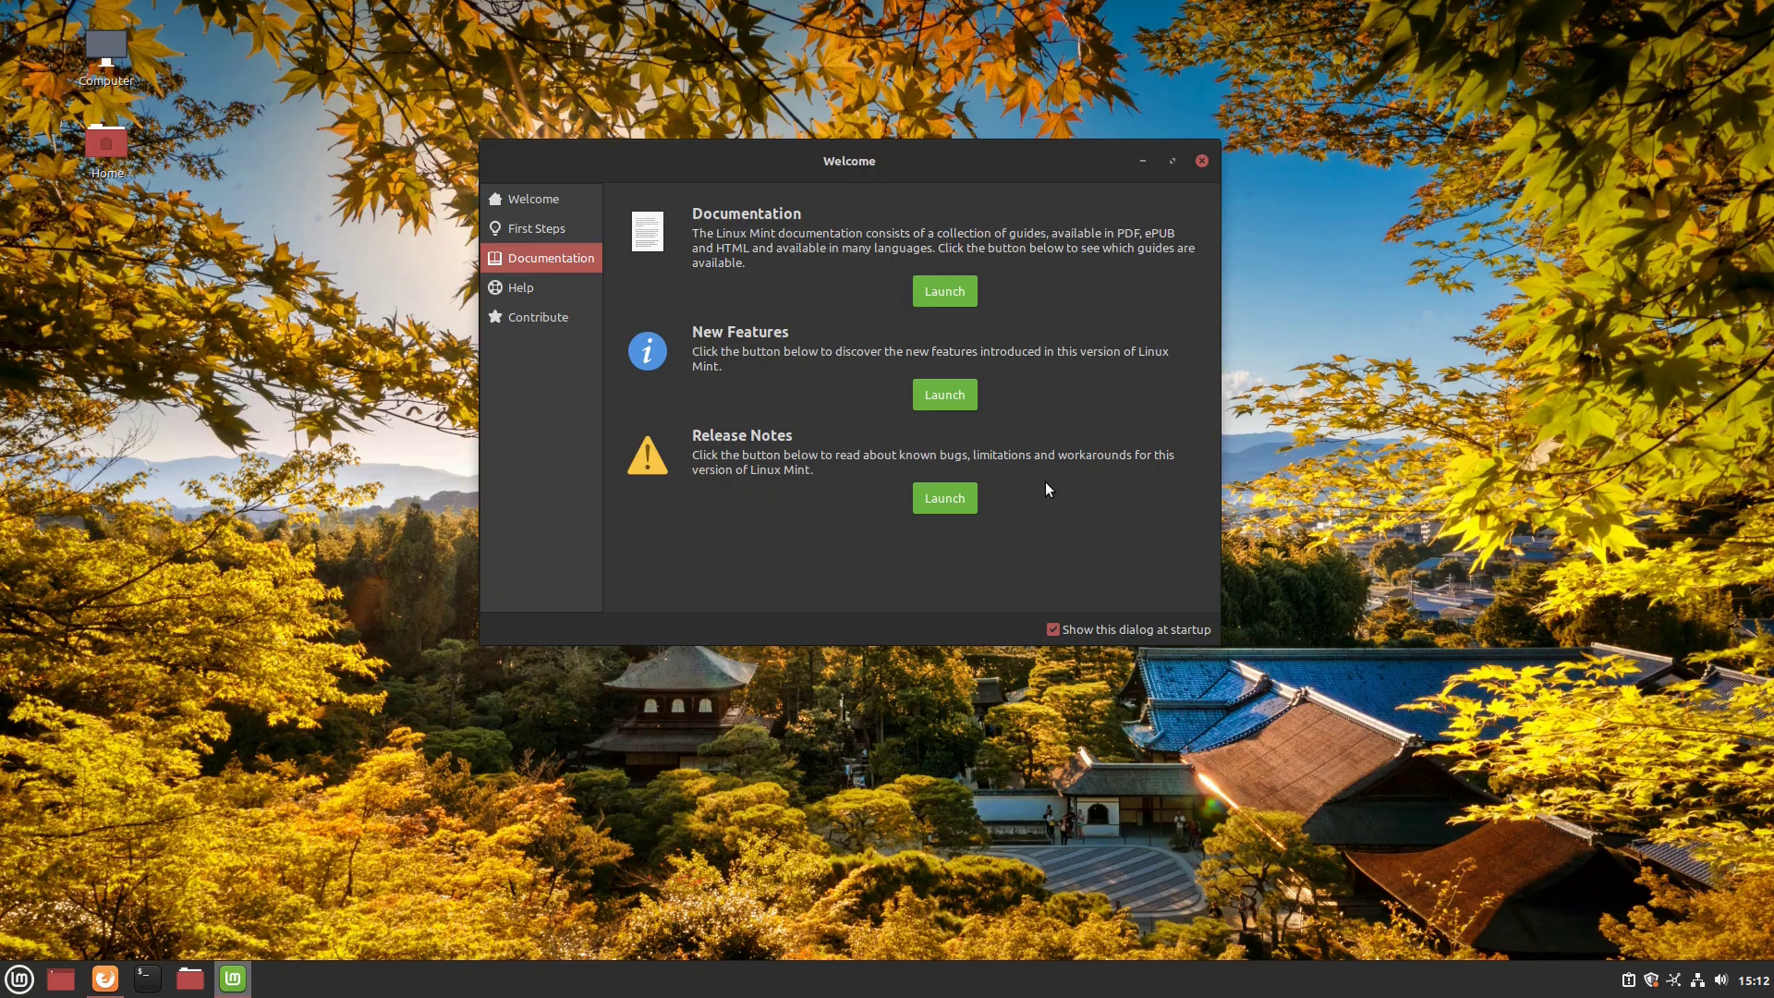
Launch the Release Notes, read through known issues to Tips, then quit Firefox closing both tabs
left_click(945, 499)
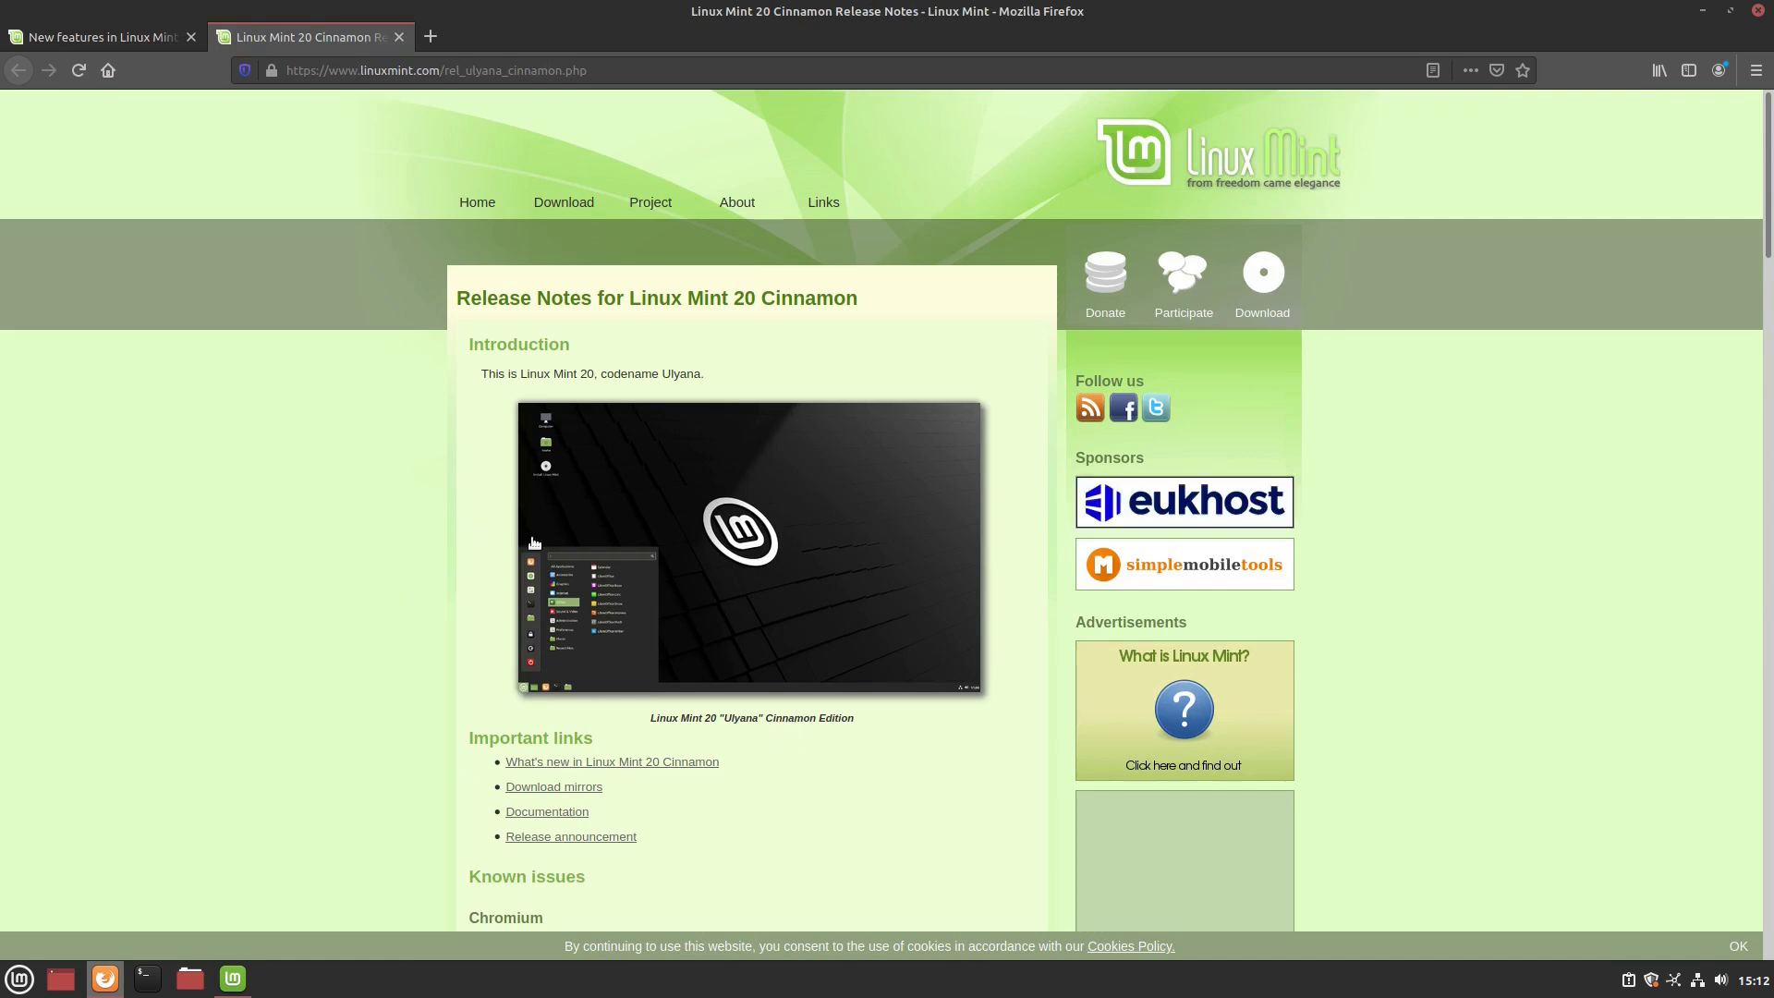
scroll(309, 634, "down", 3)
scroll(308, 630, "down", 3)
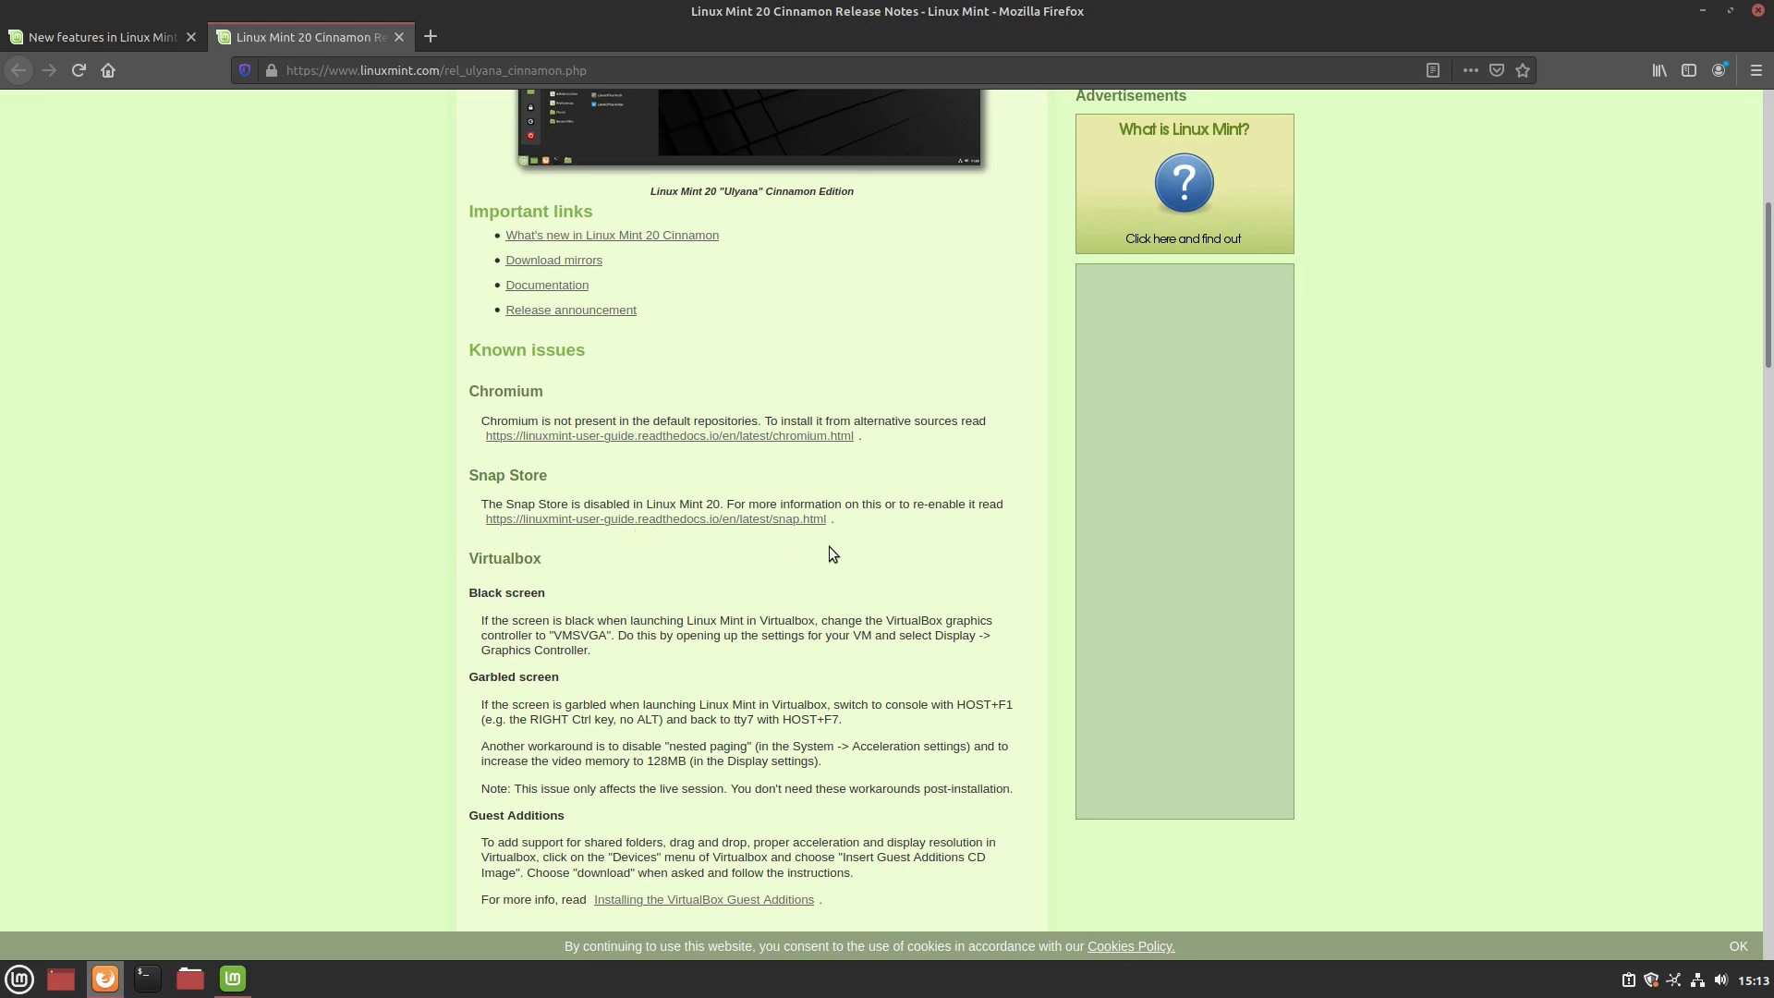
scroll(846, 532, "down", 4)
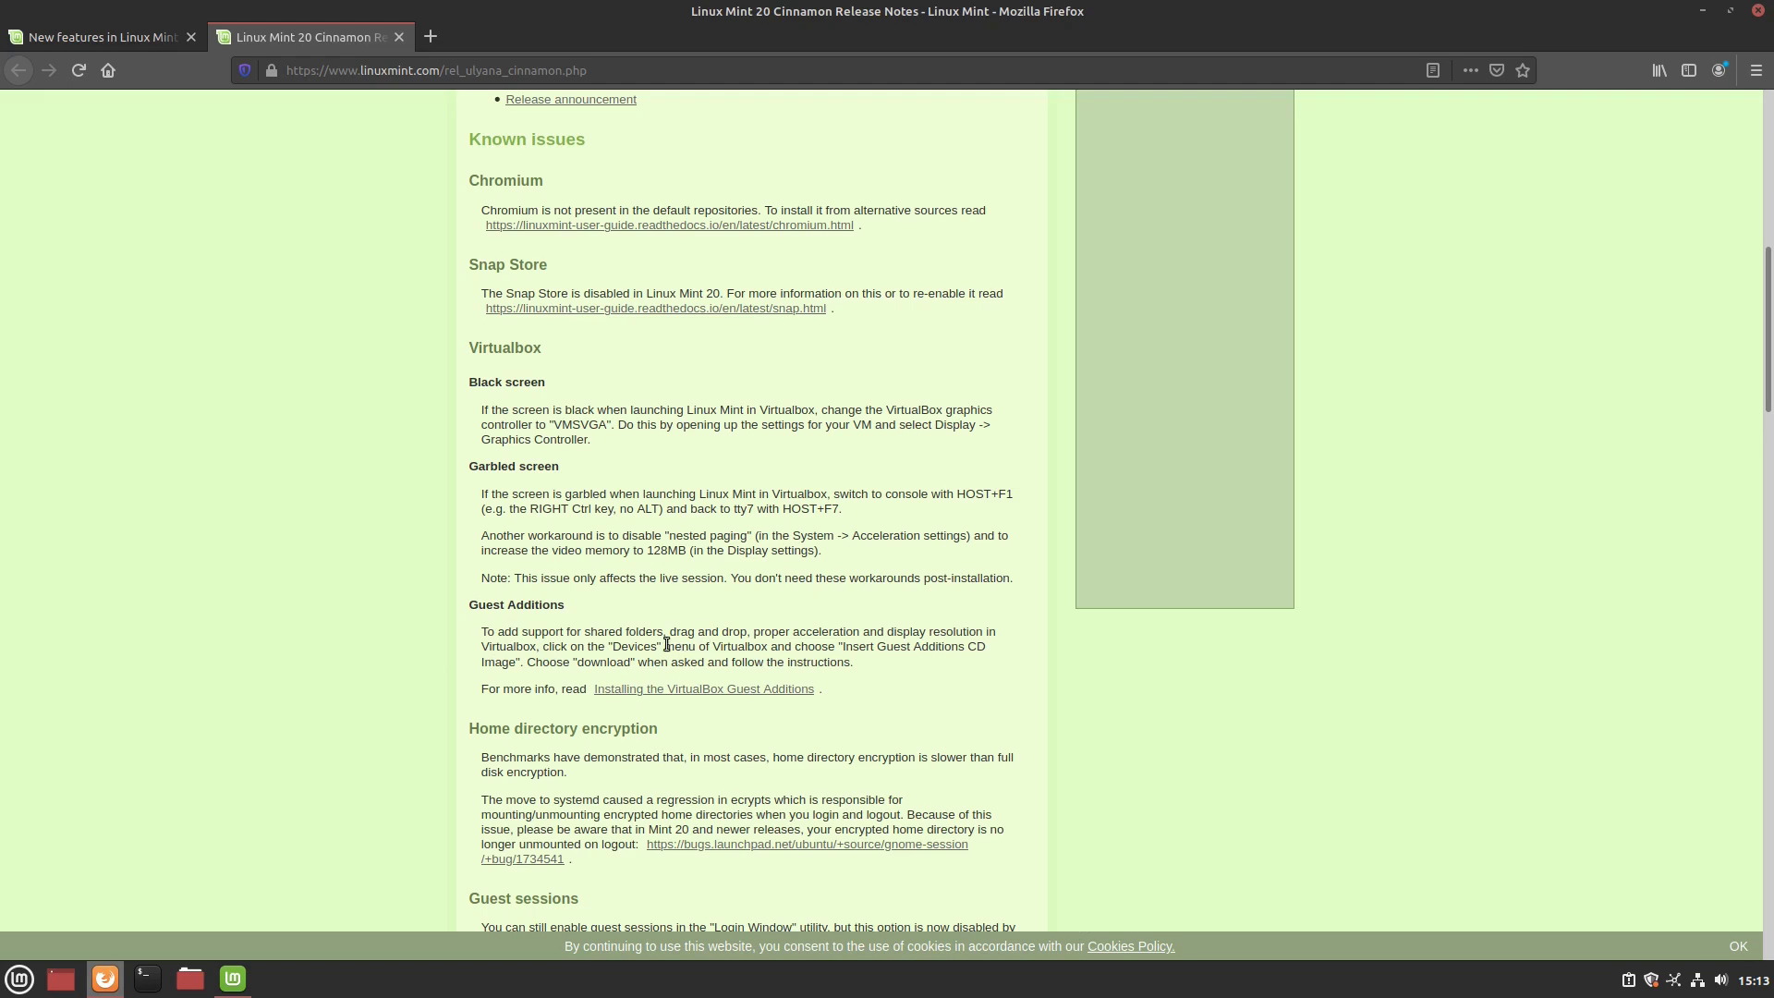
scroll(928, 644, "down", 5)
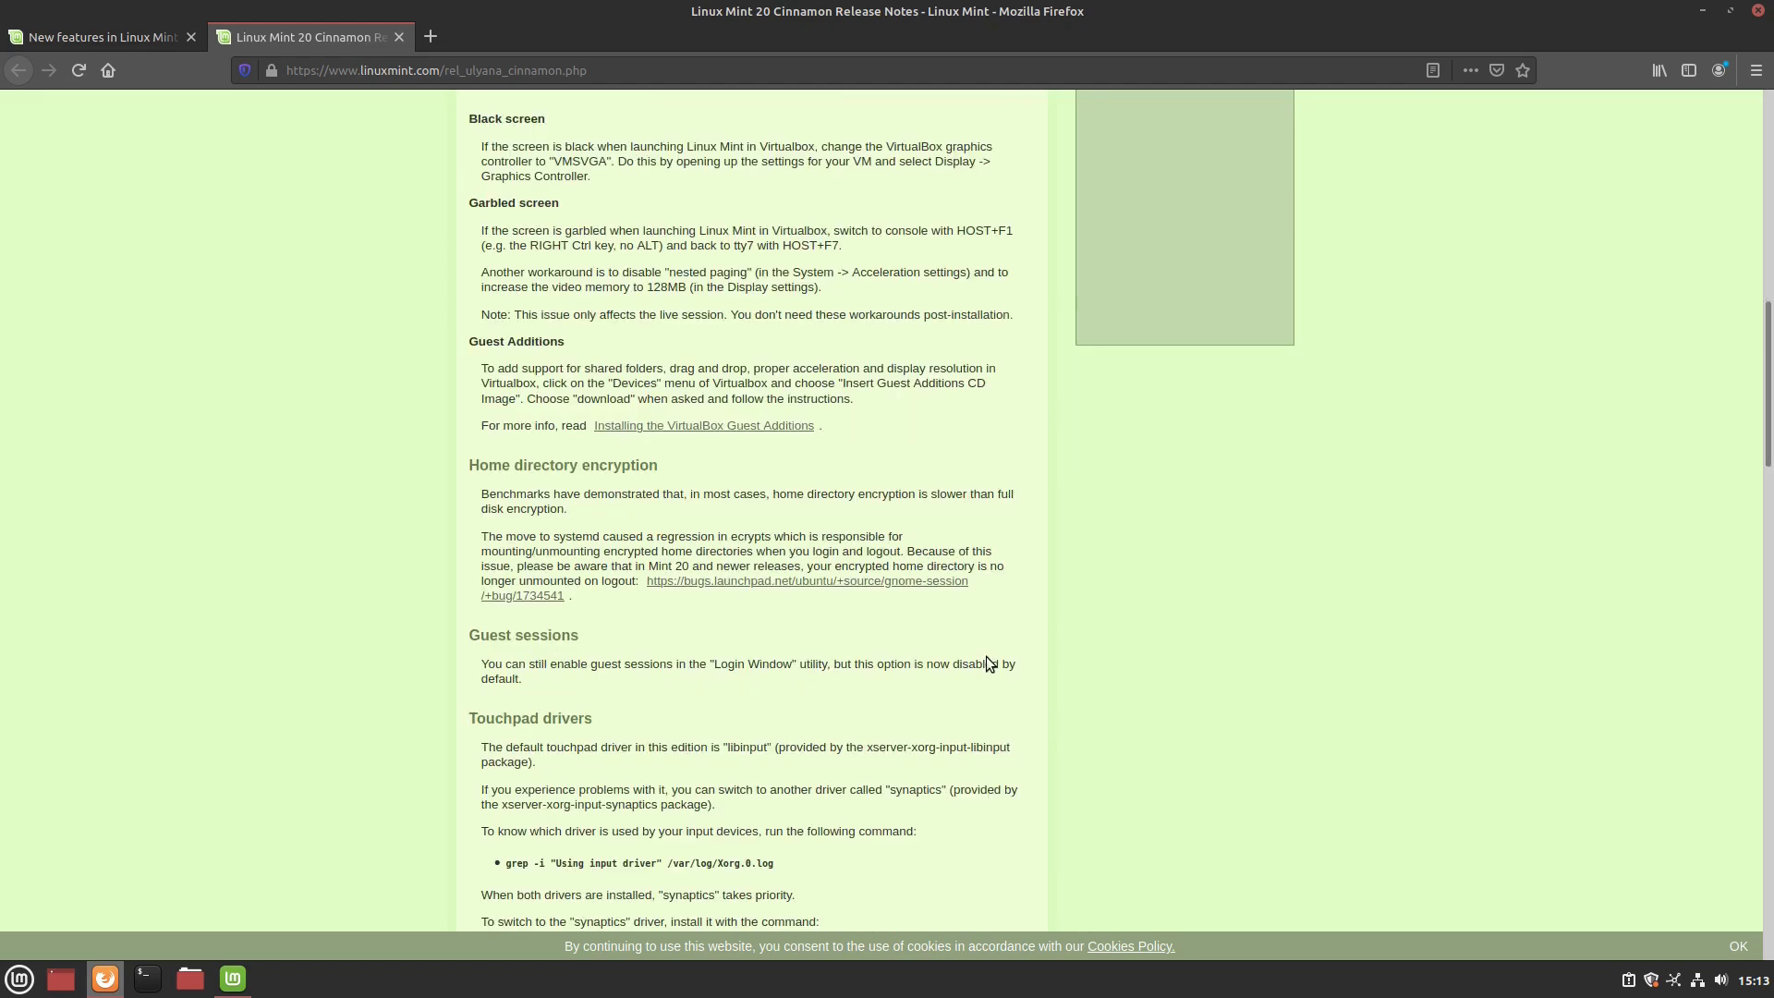
scroll(986, 657, "down", 9)
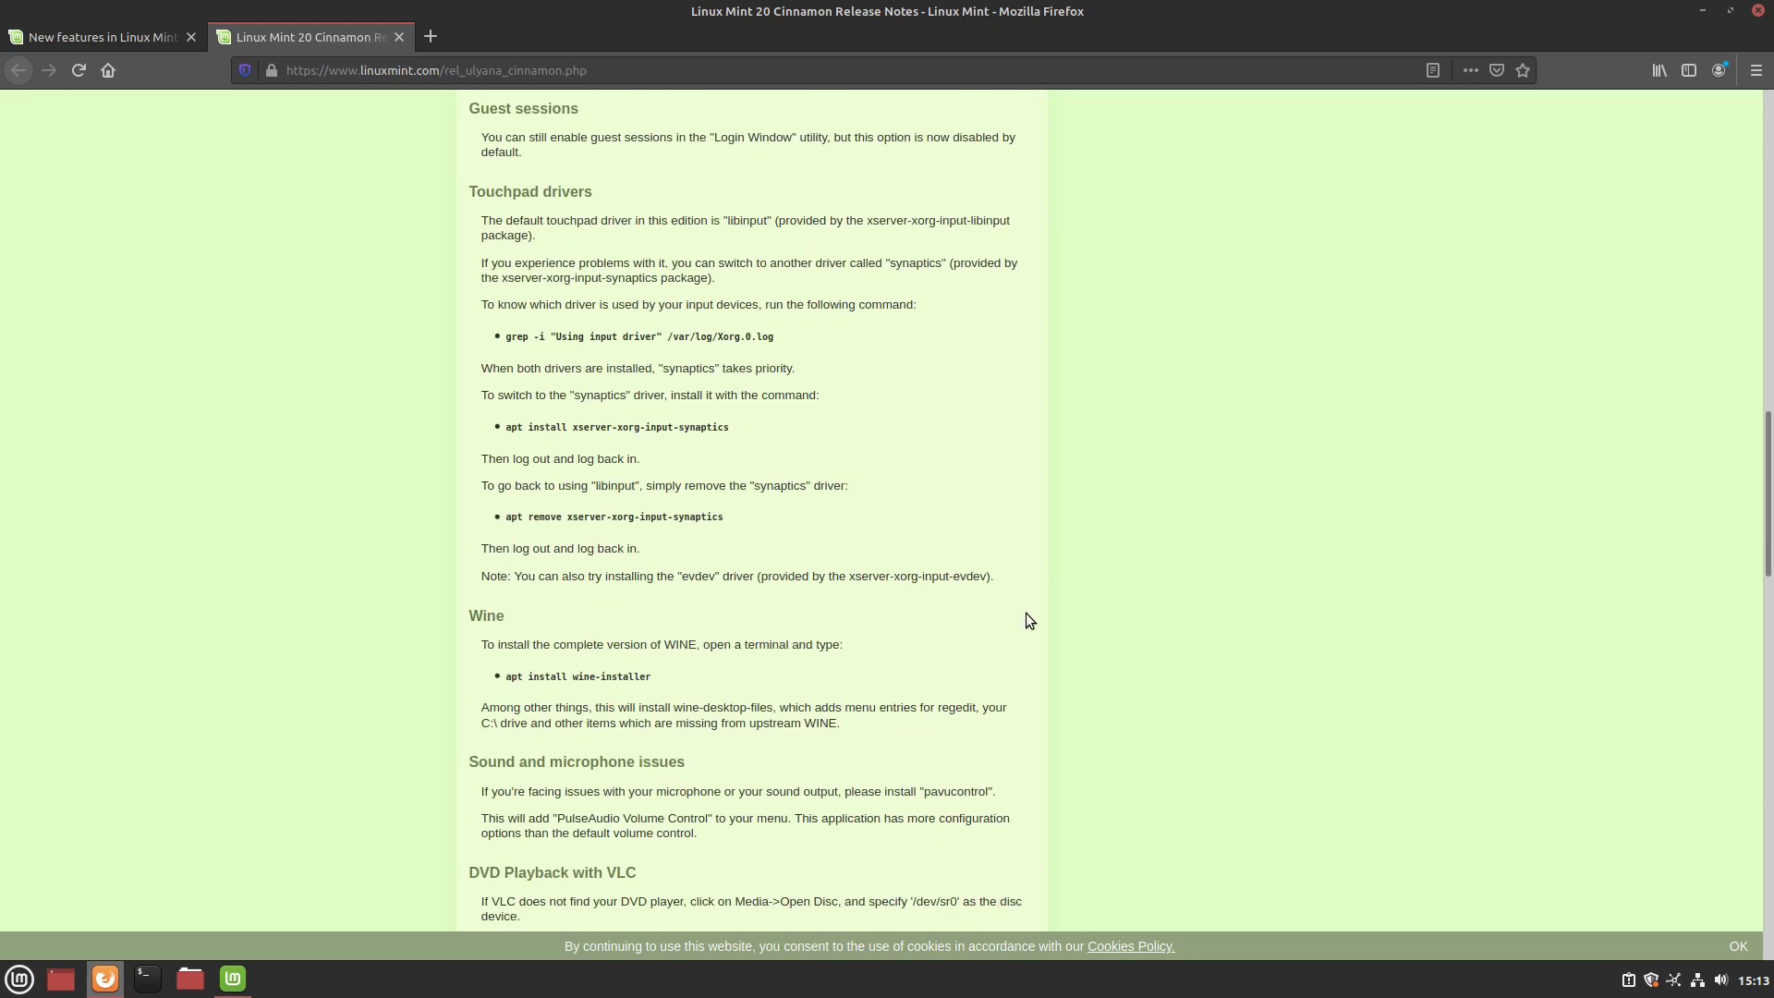
scroll(1048, 669, "down", 7)
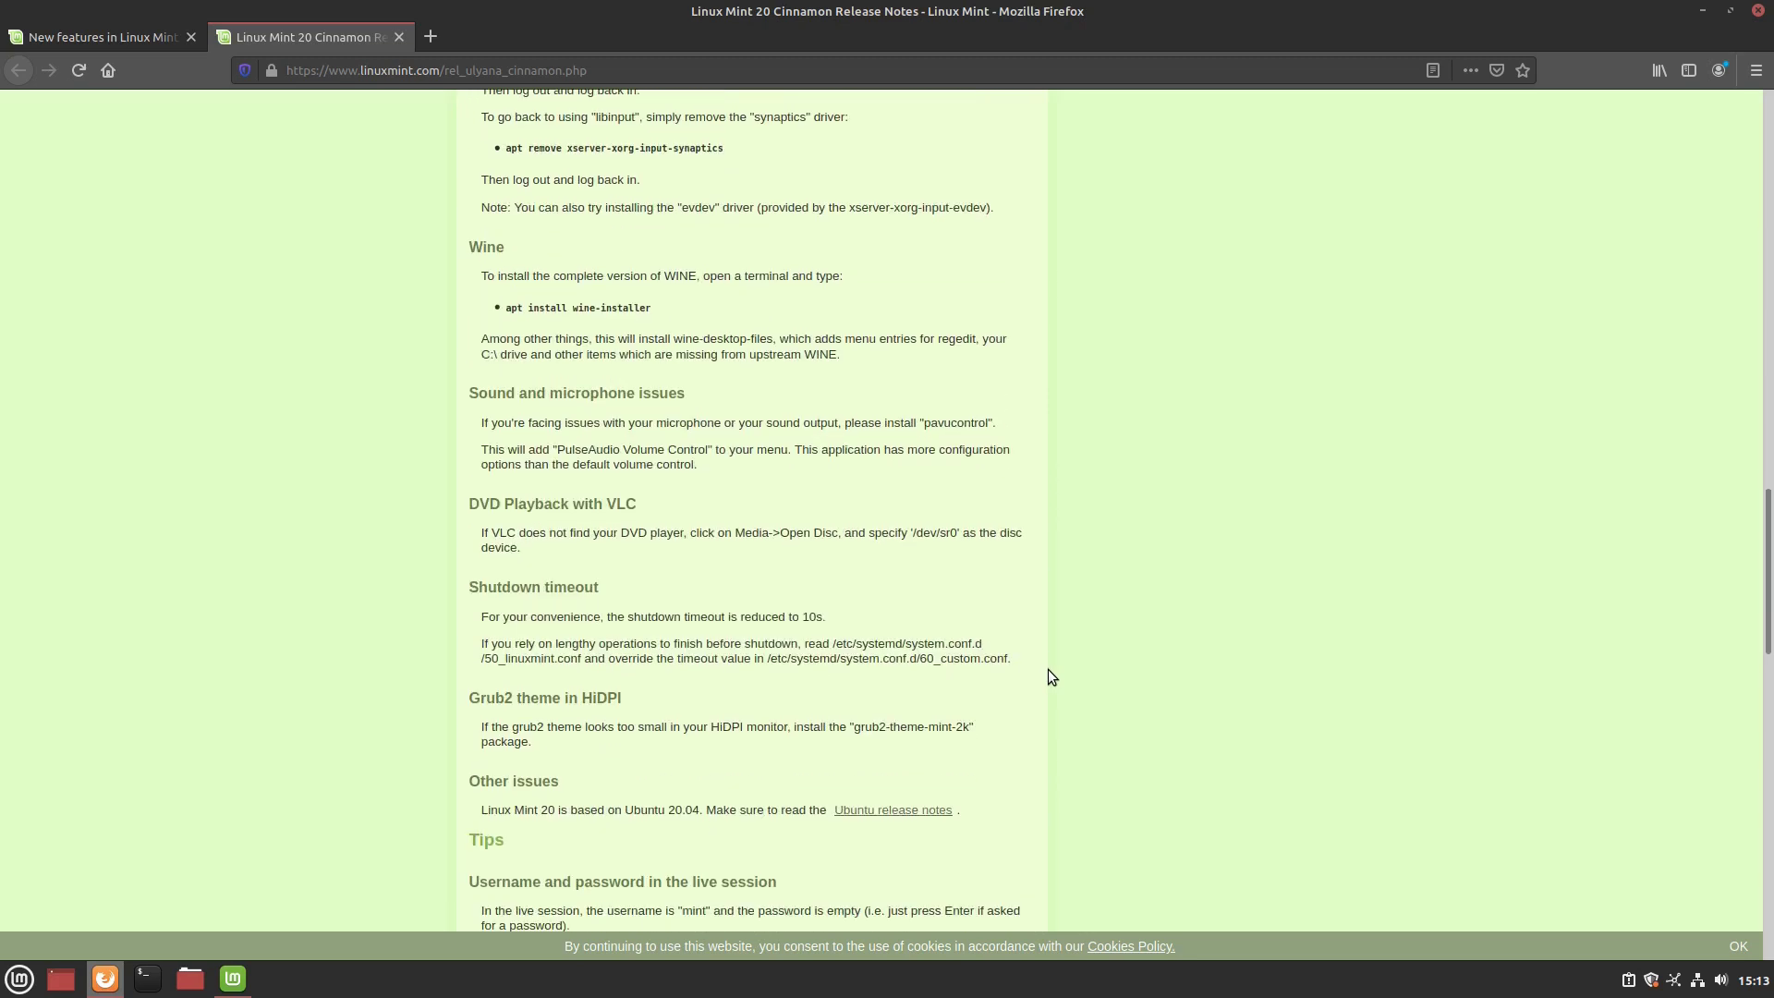
left_click(1758, 10)
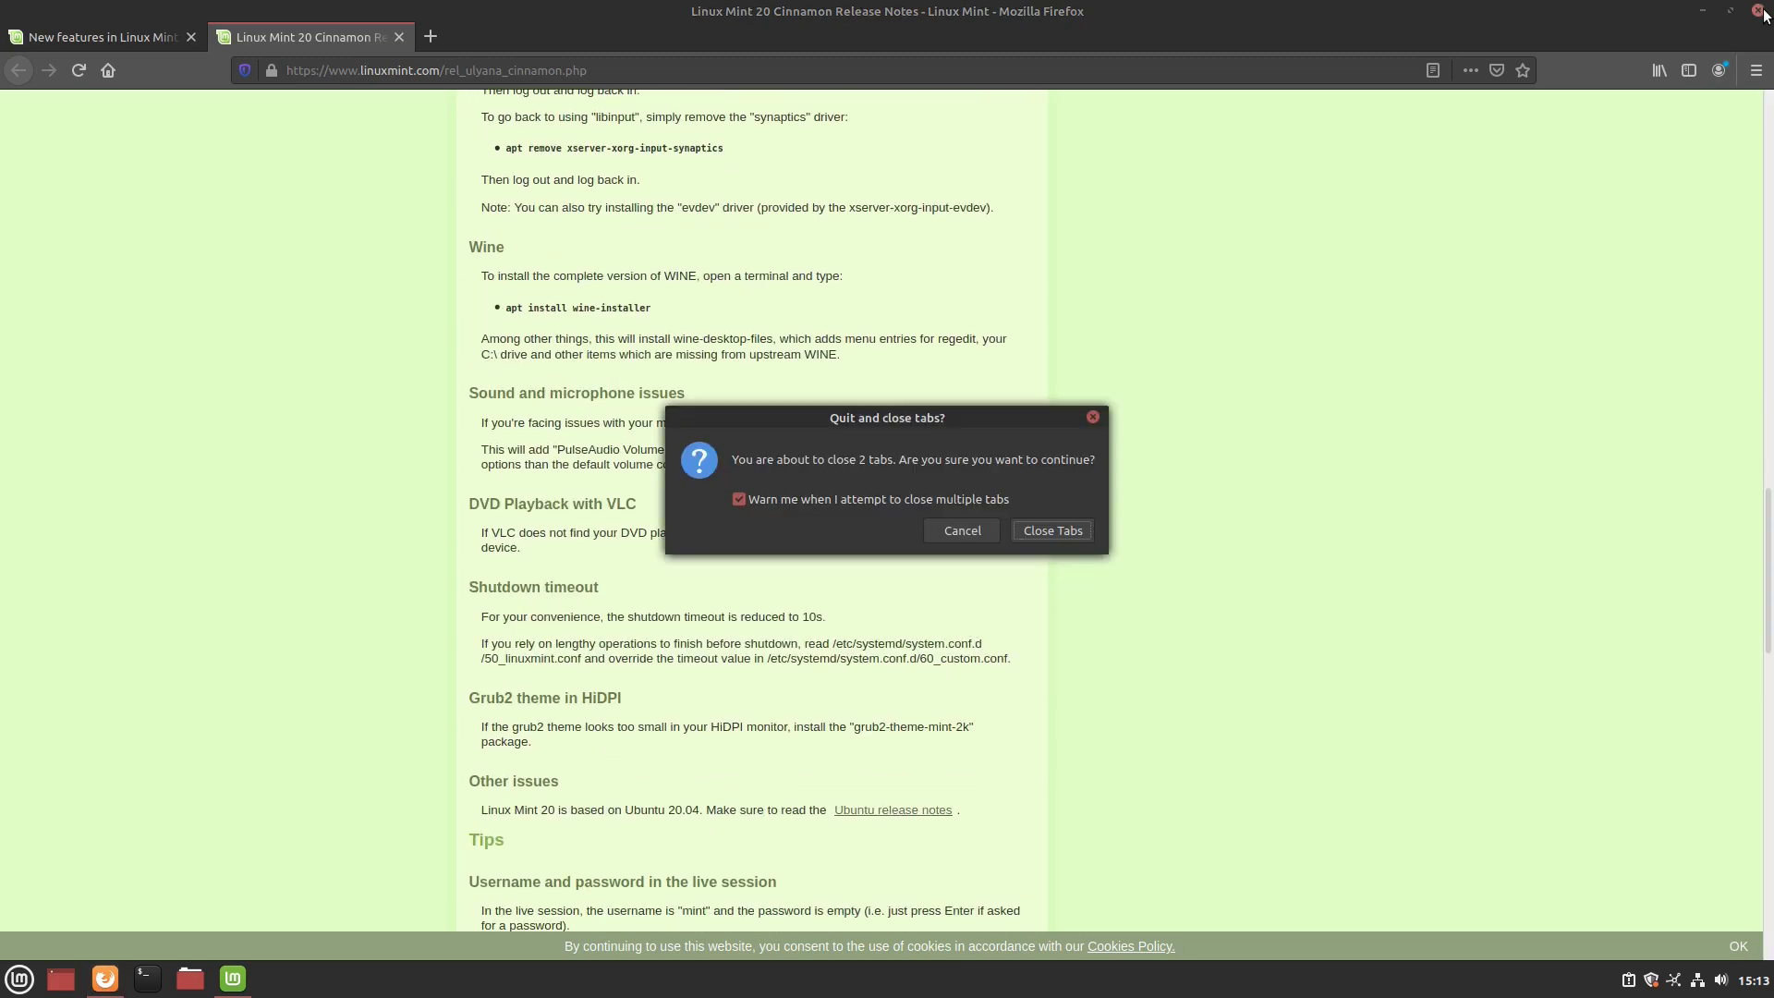
left_click(1050, 532)
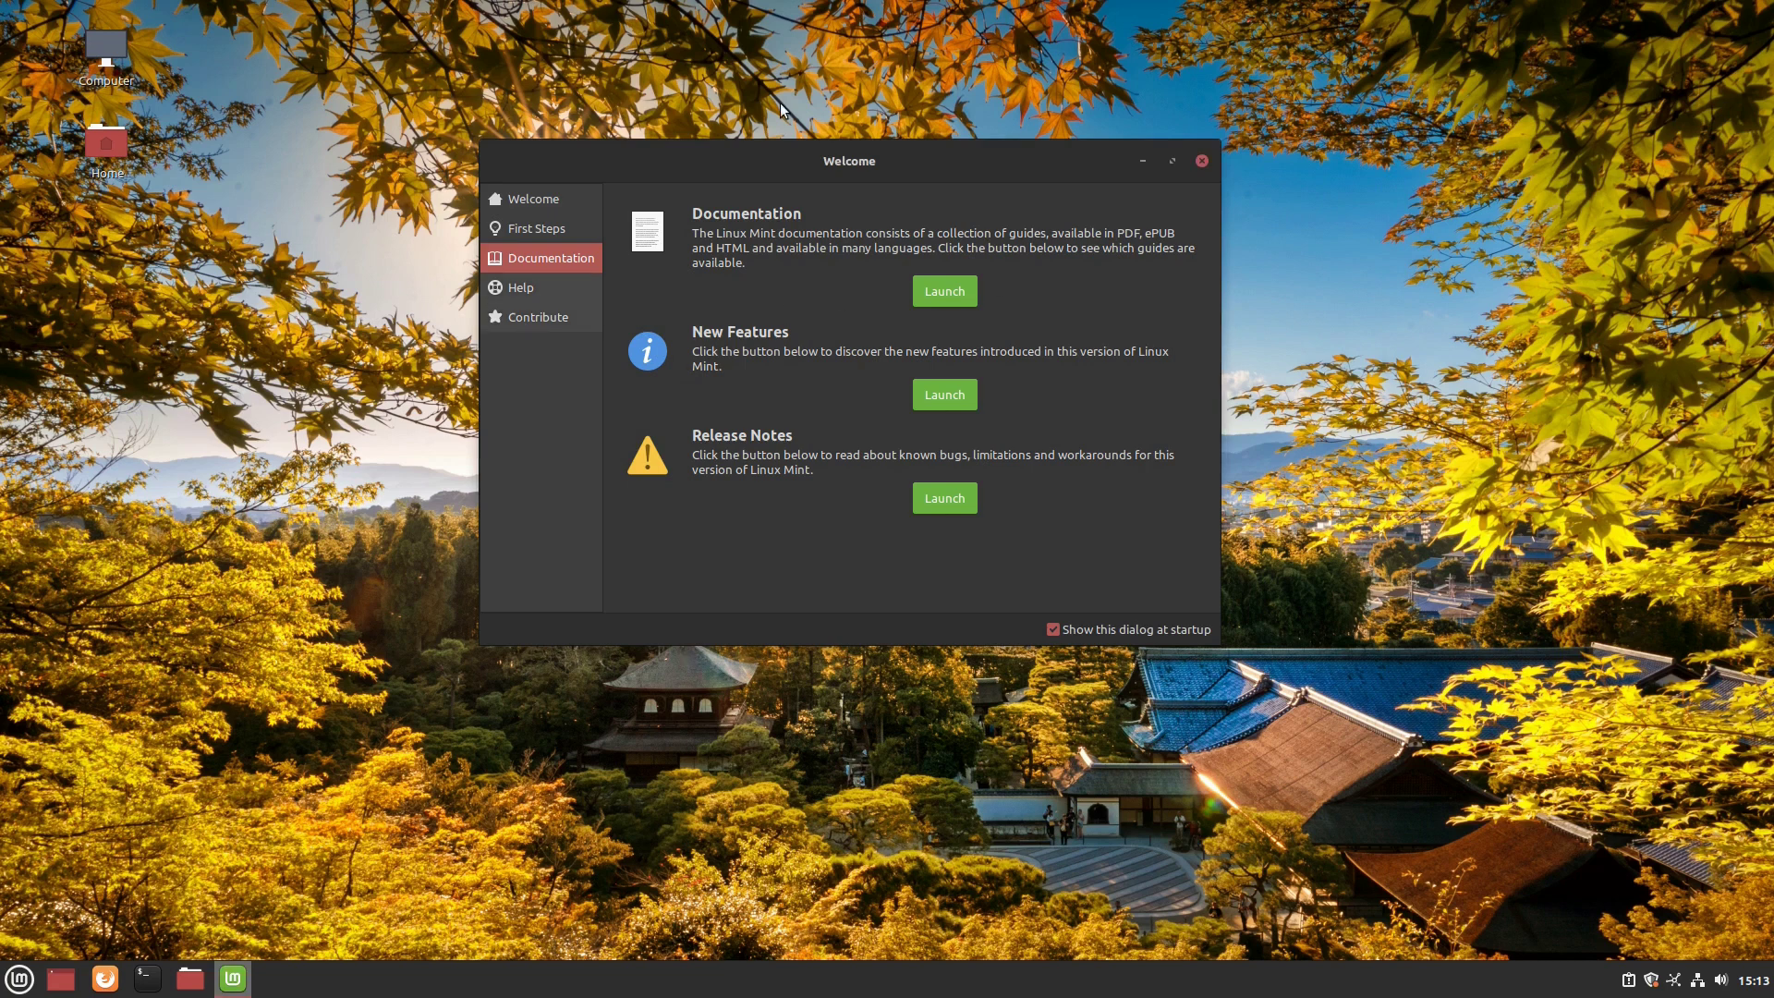
Close Welcome, browse the Internet, Office, Sound & Video and Administration categories, then launch Software Manager
left_click(1201, 162)
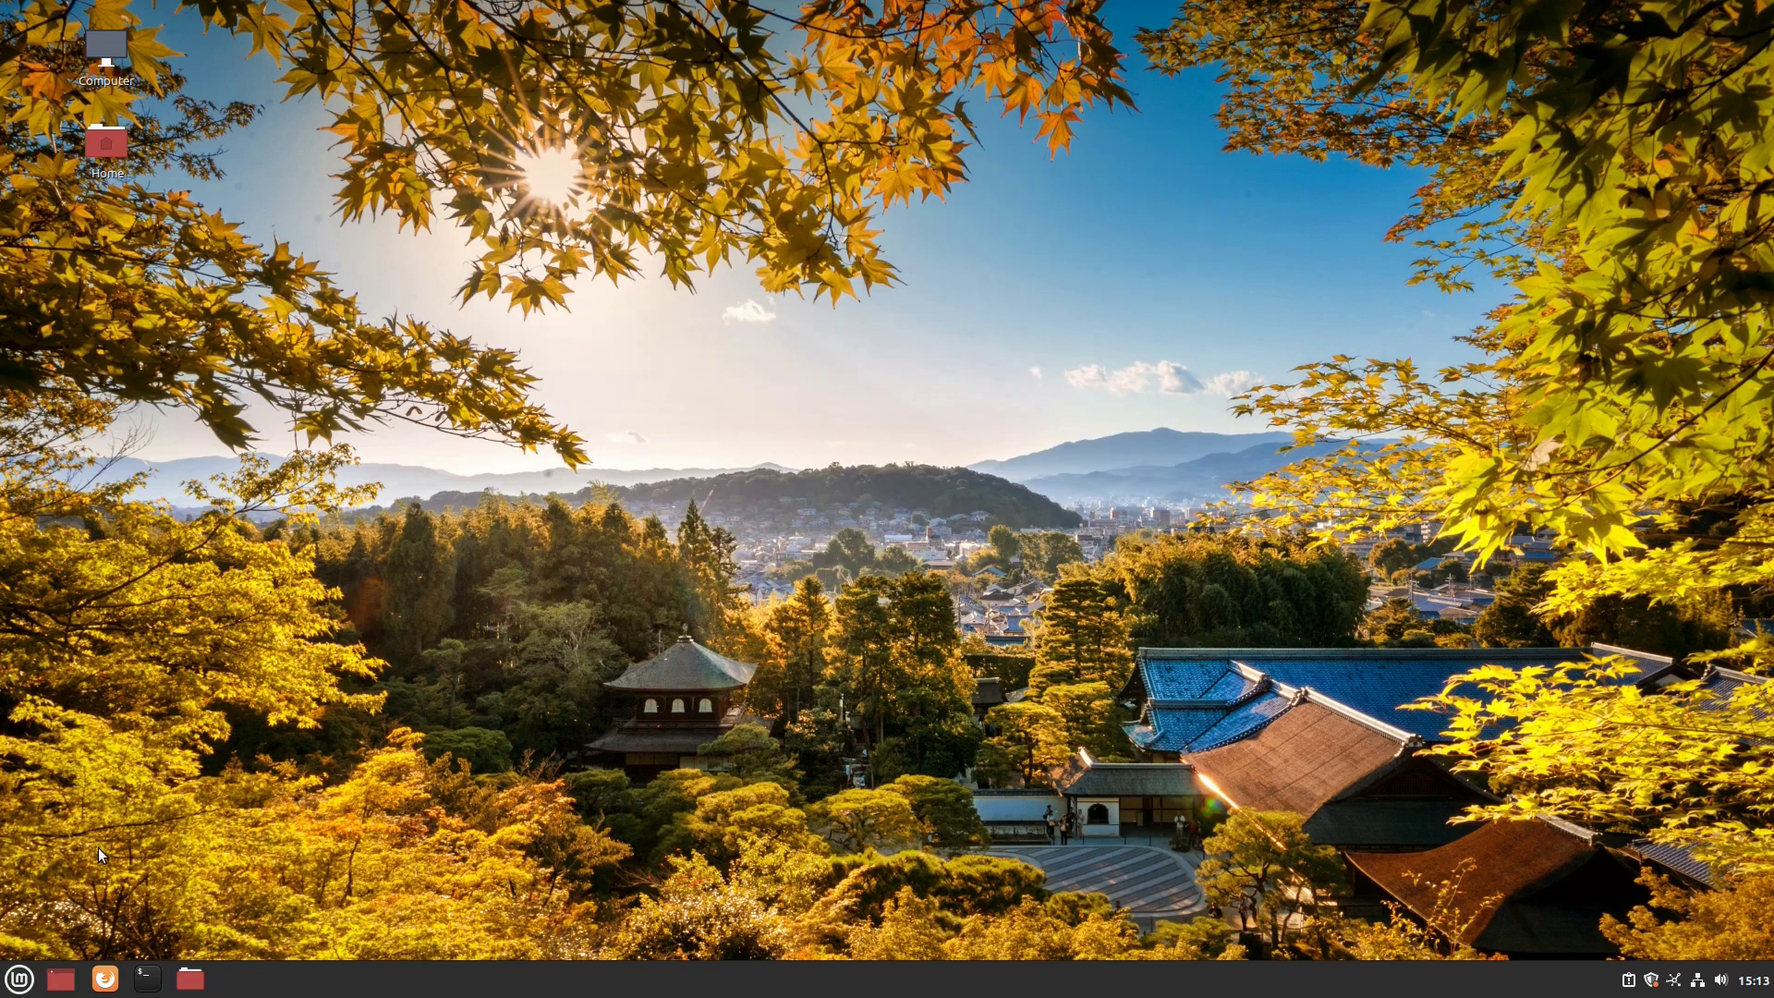
left_click(20, 988)
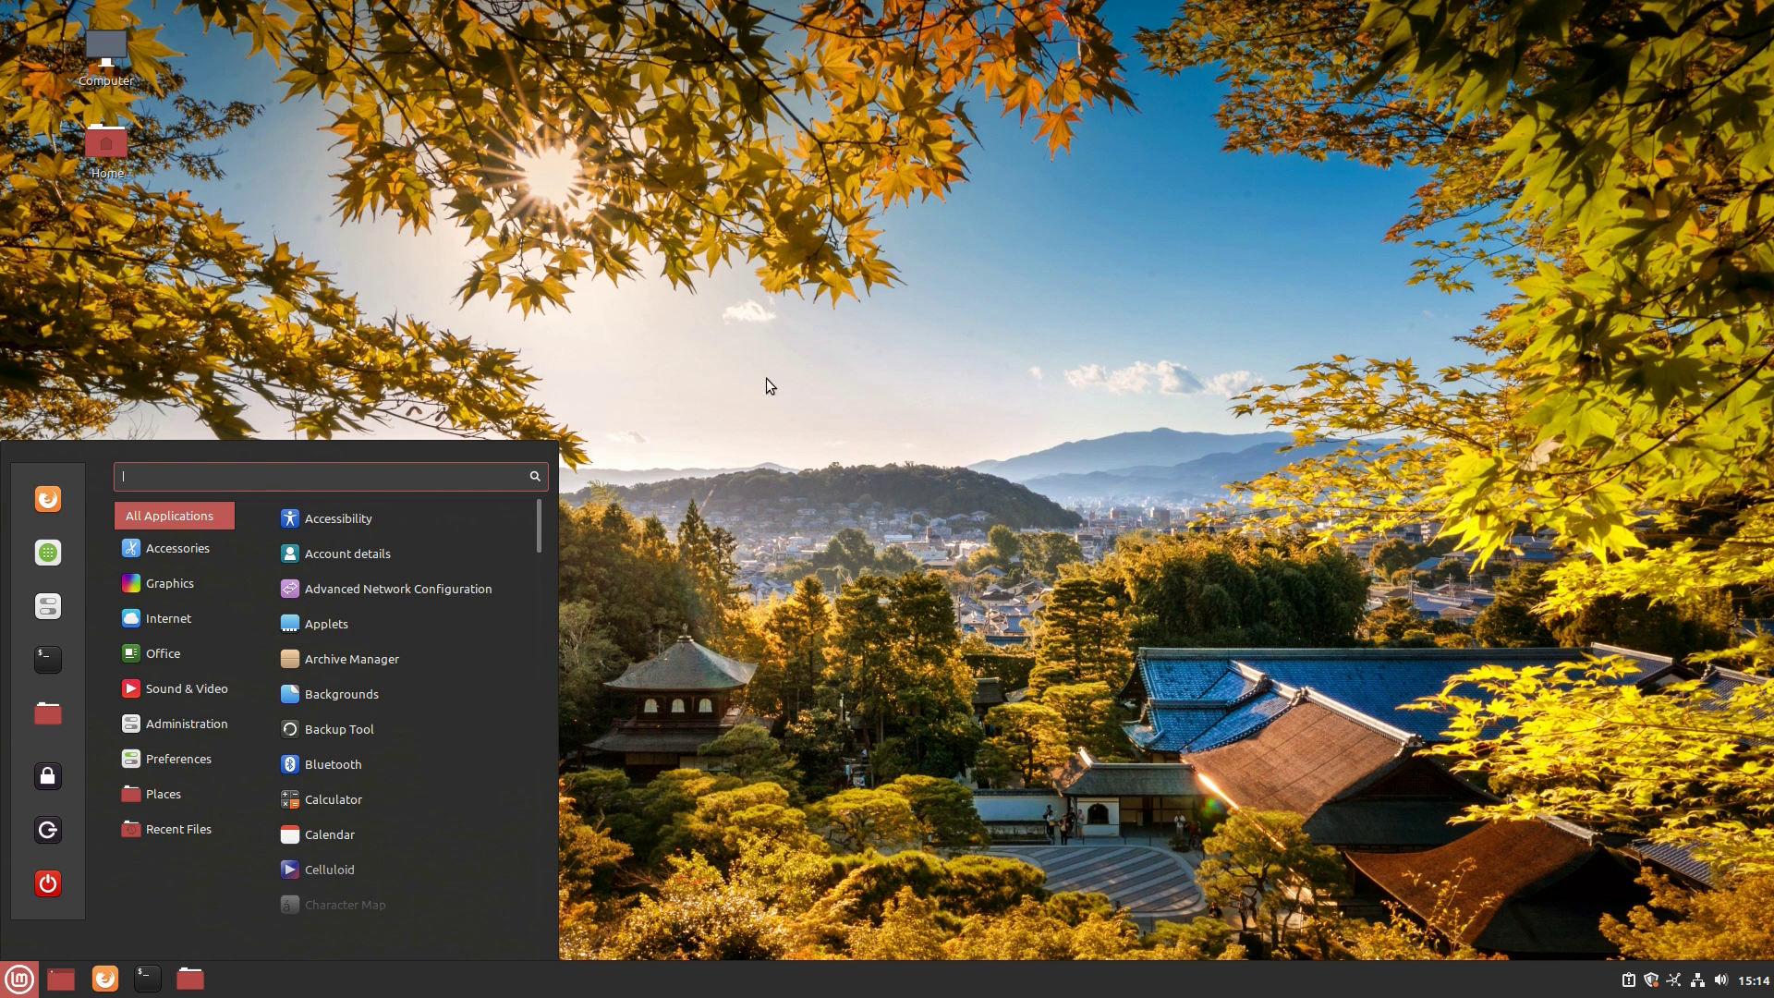
mouse_move(137, 627)
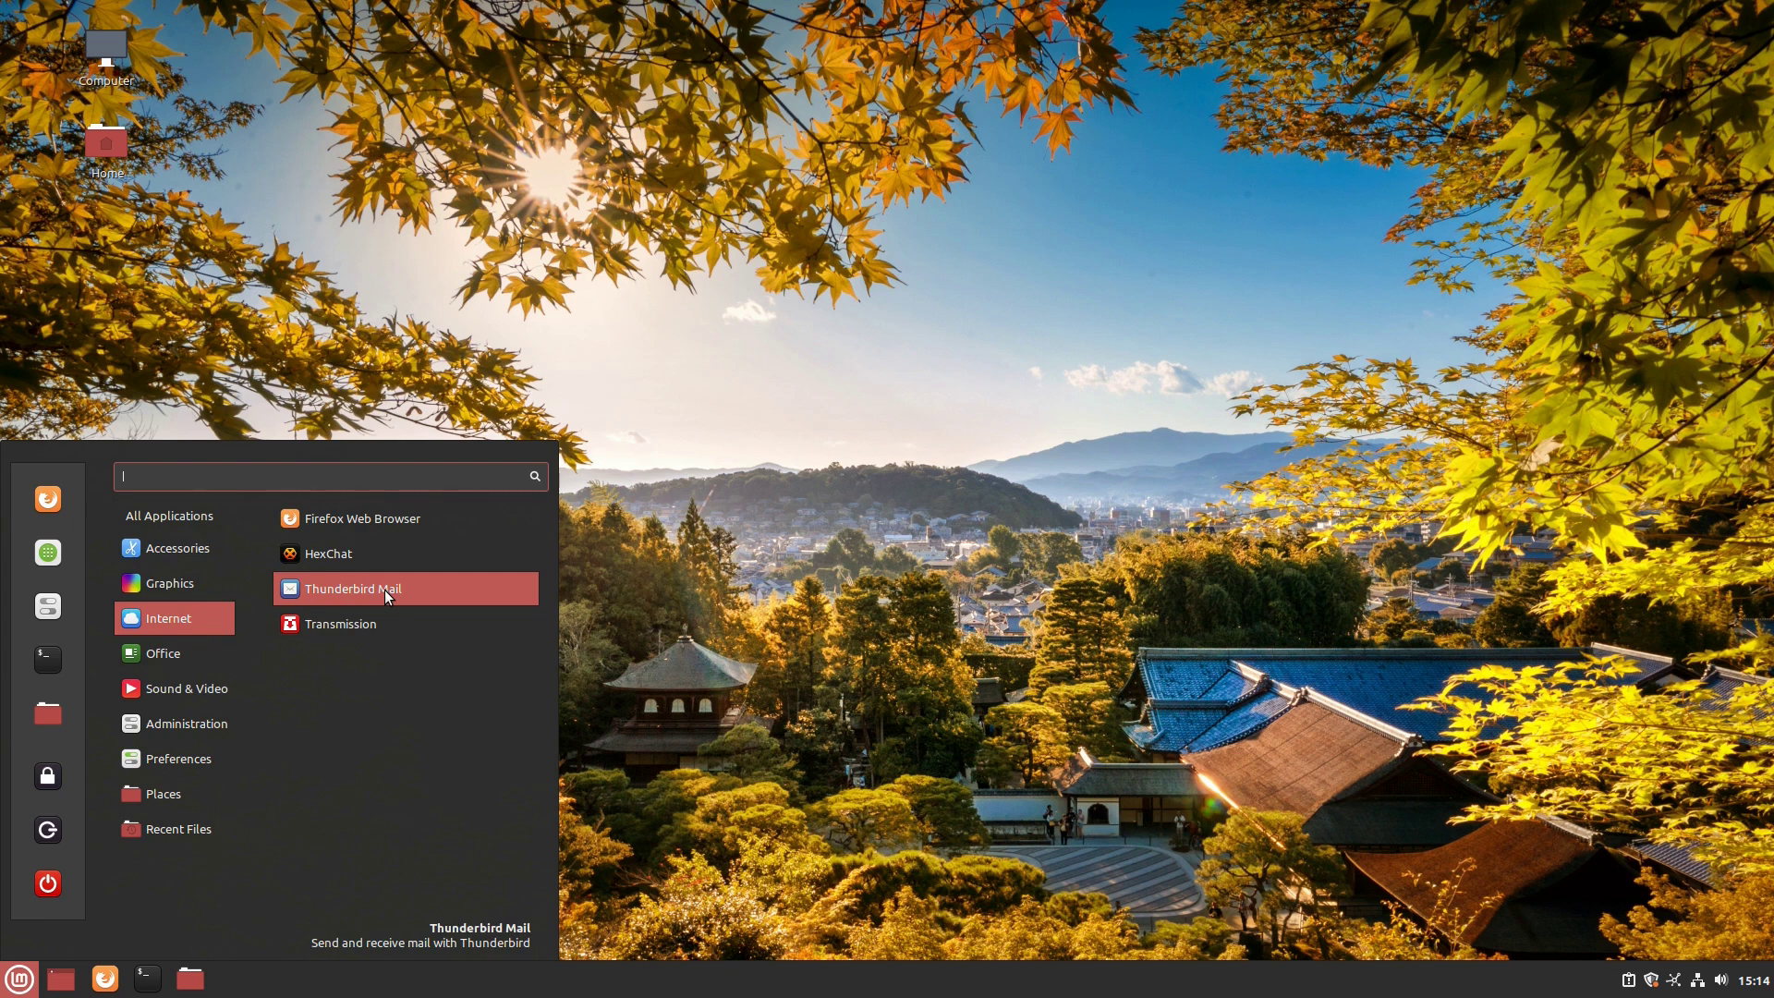
mouse_move(202, 656)
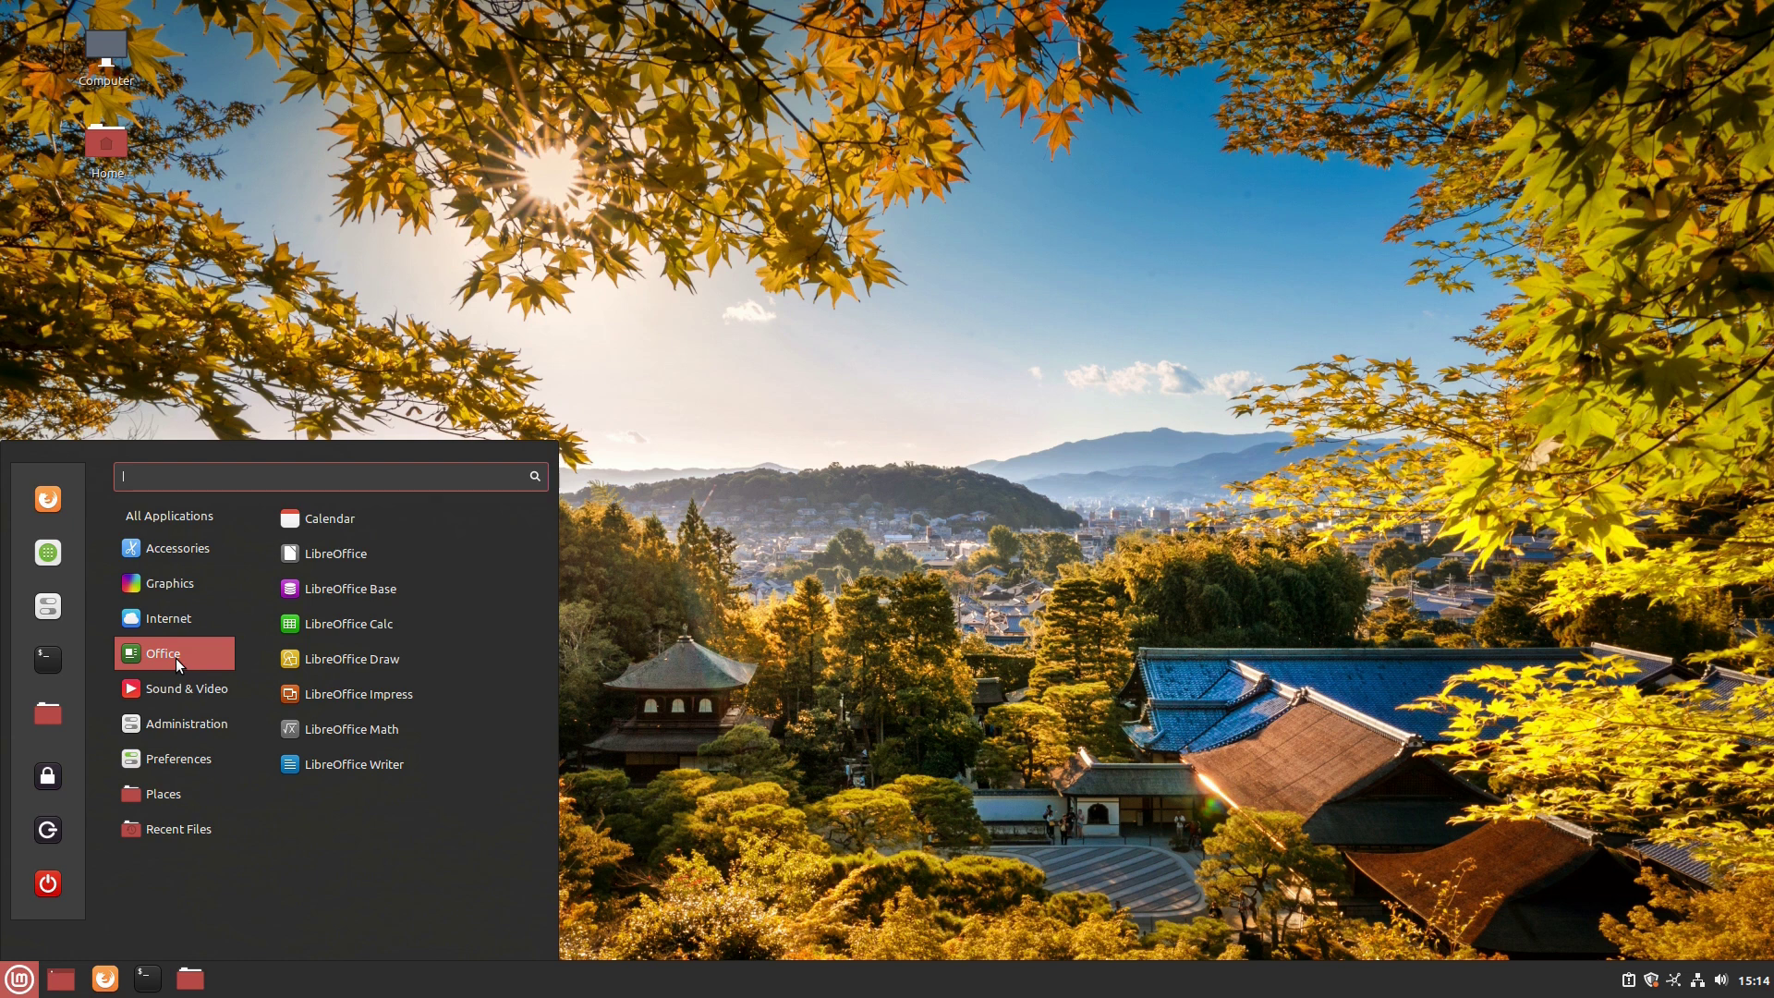
mouse_move(164, 682)
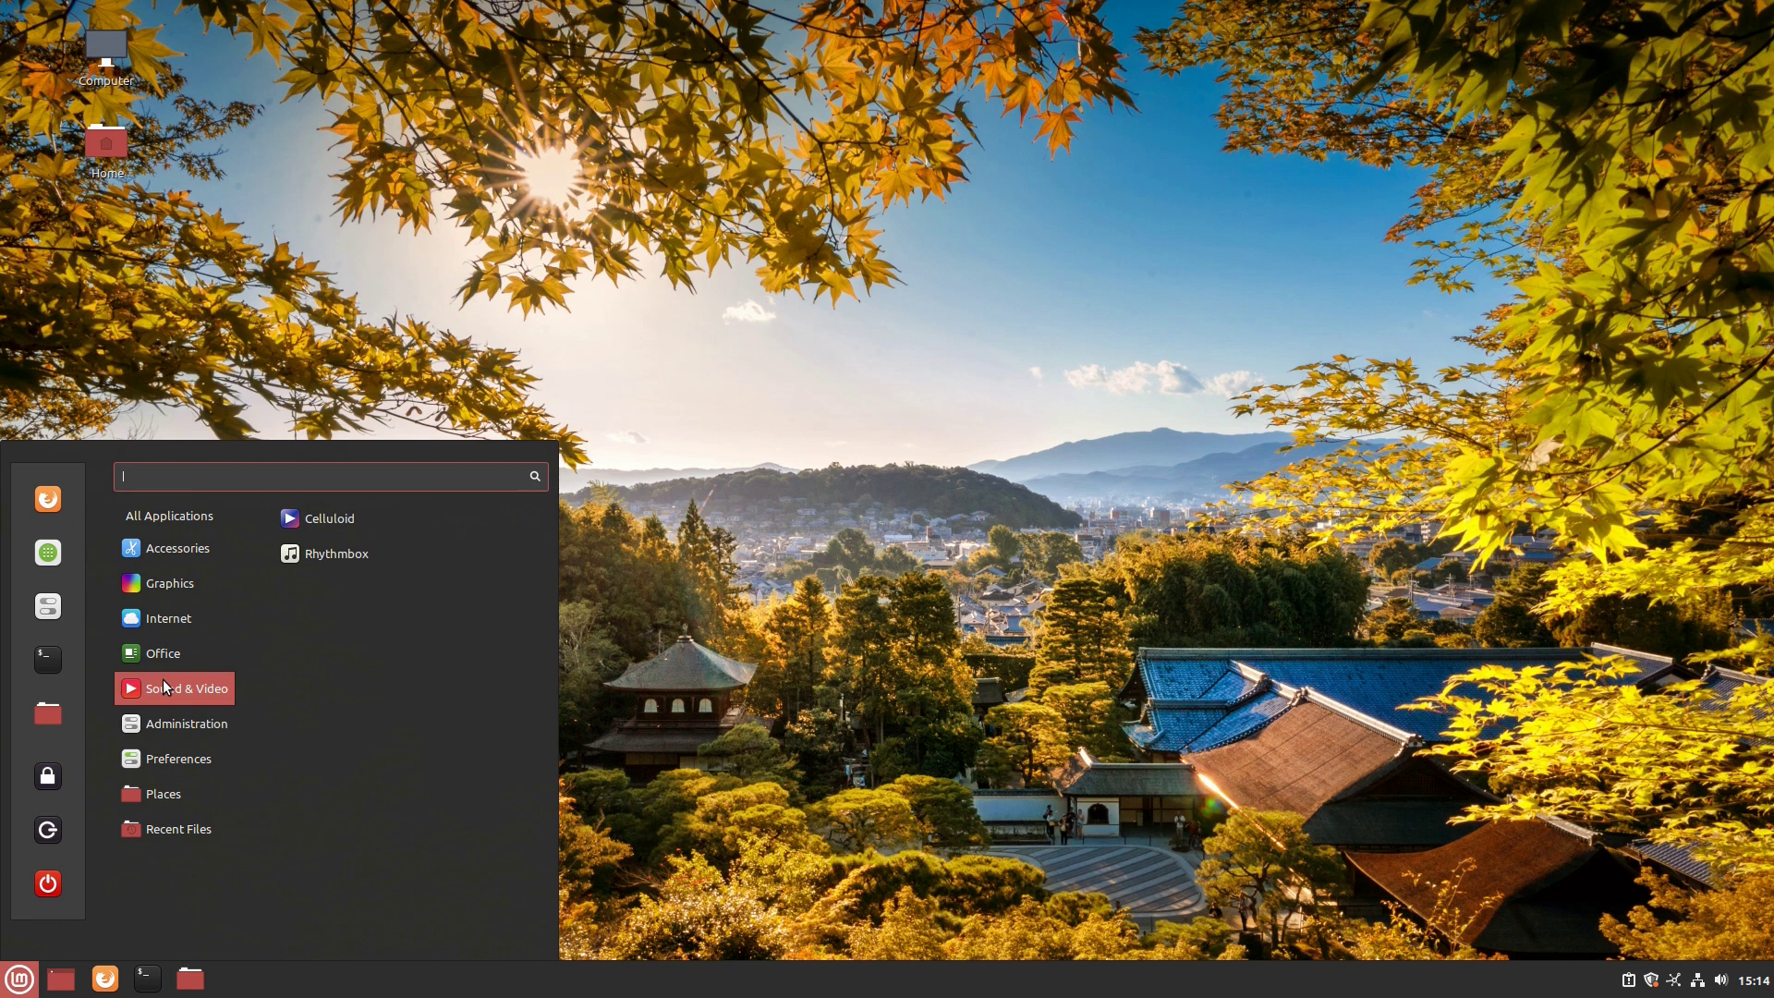
mouse_move(164, 730)
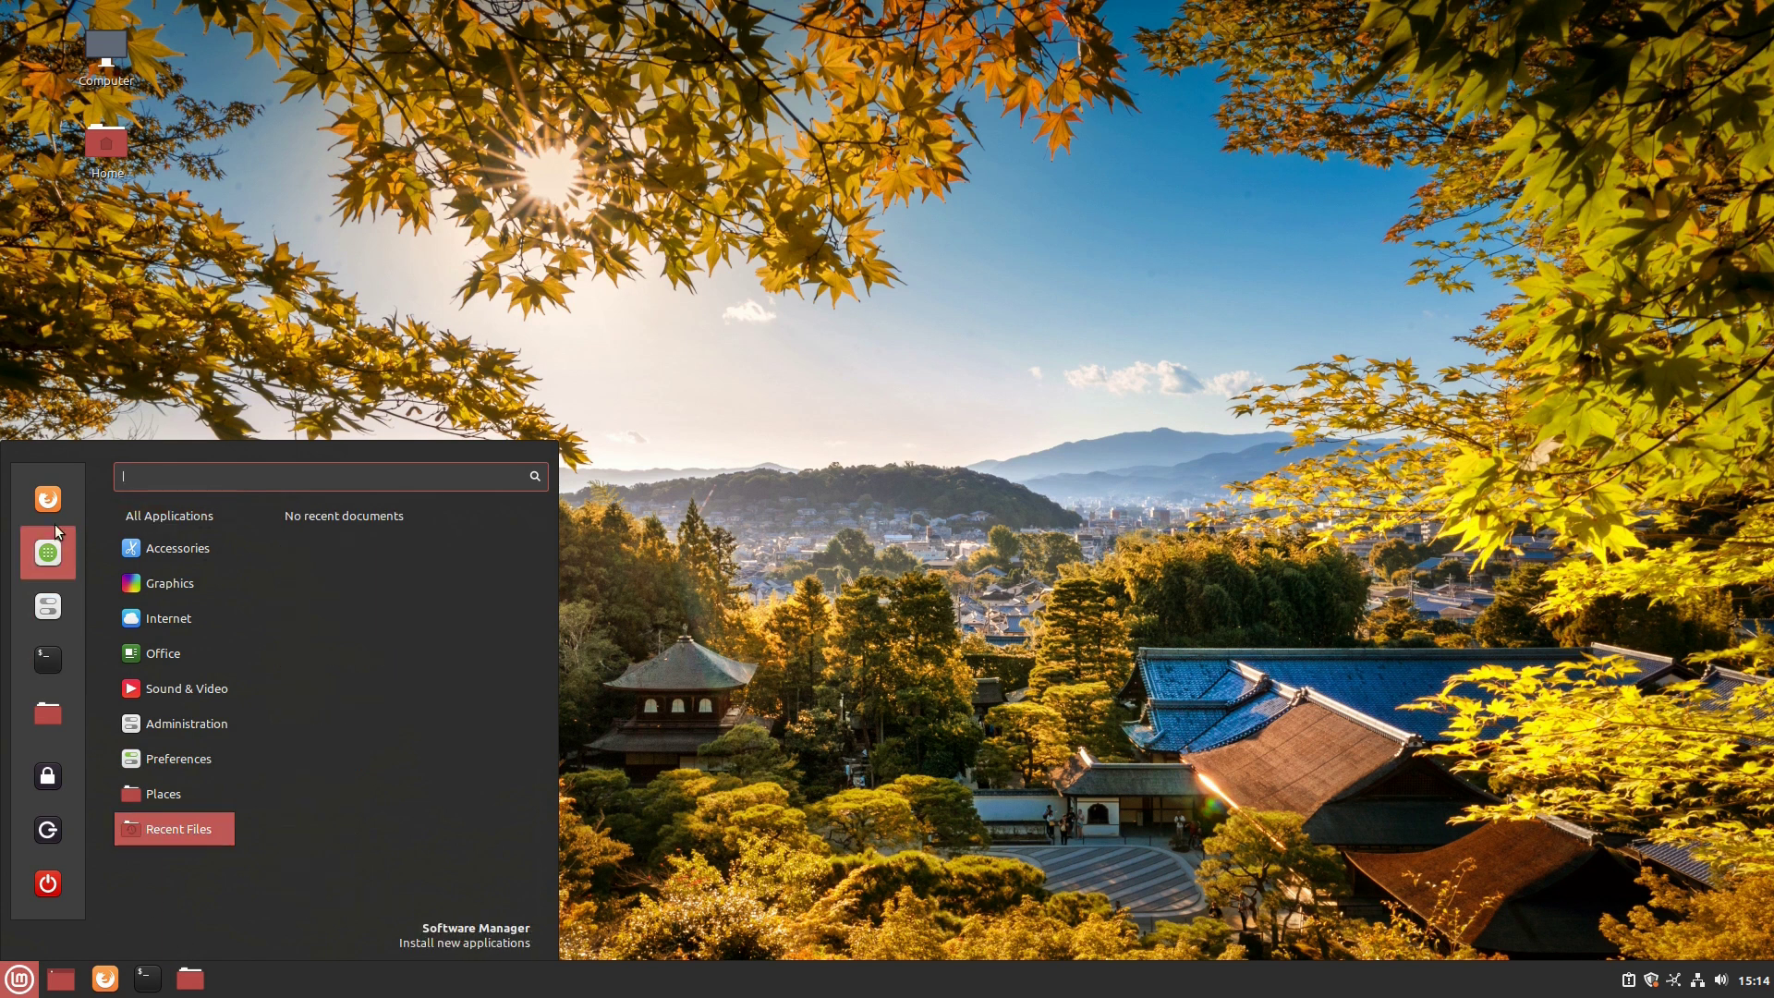
left_click(48, 552)
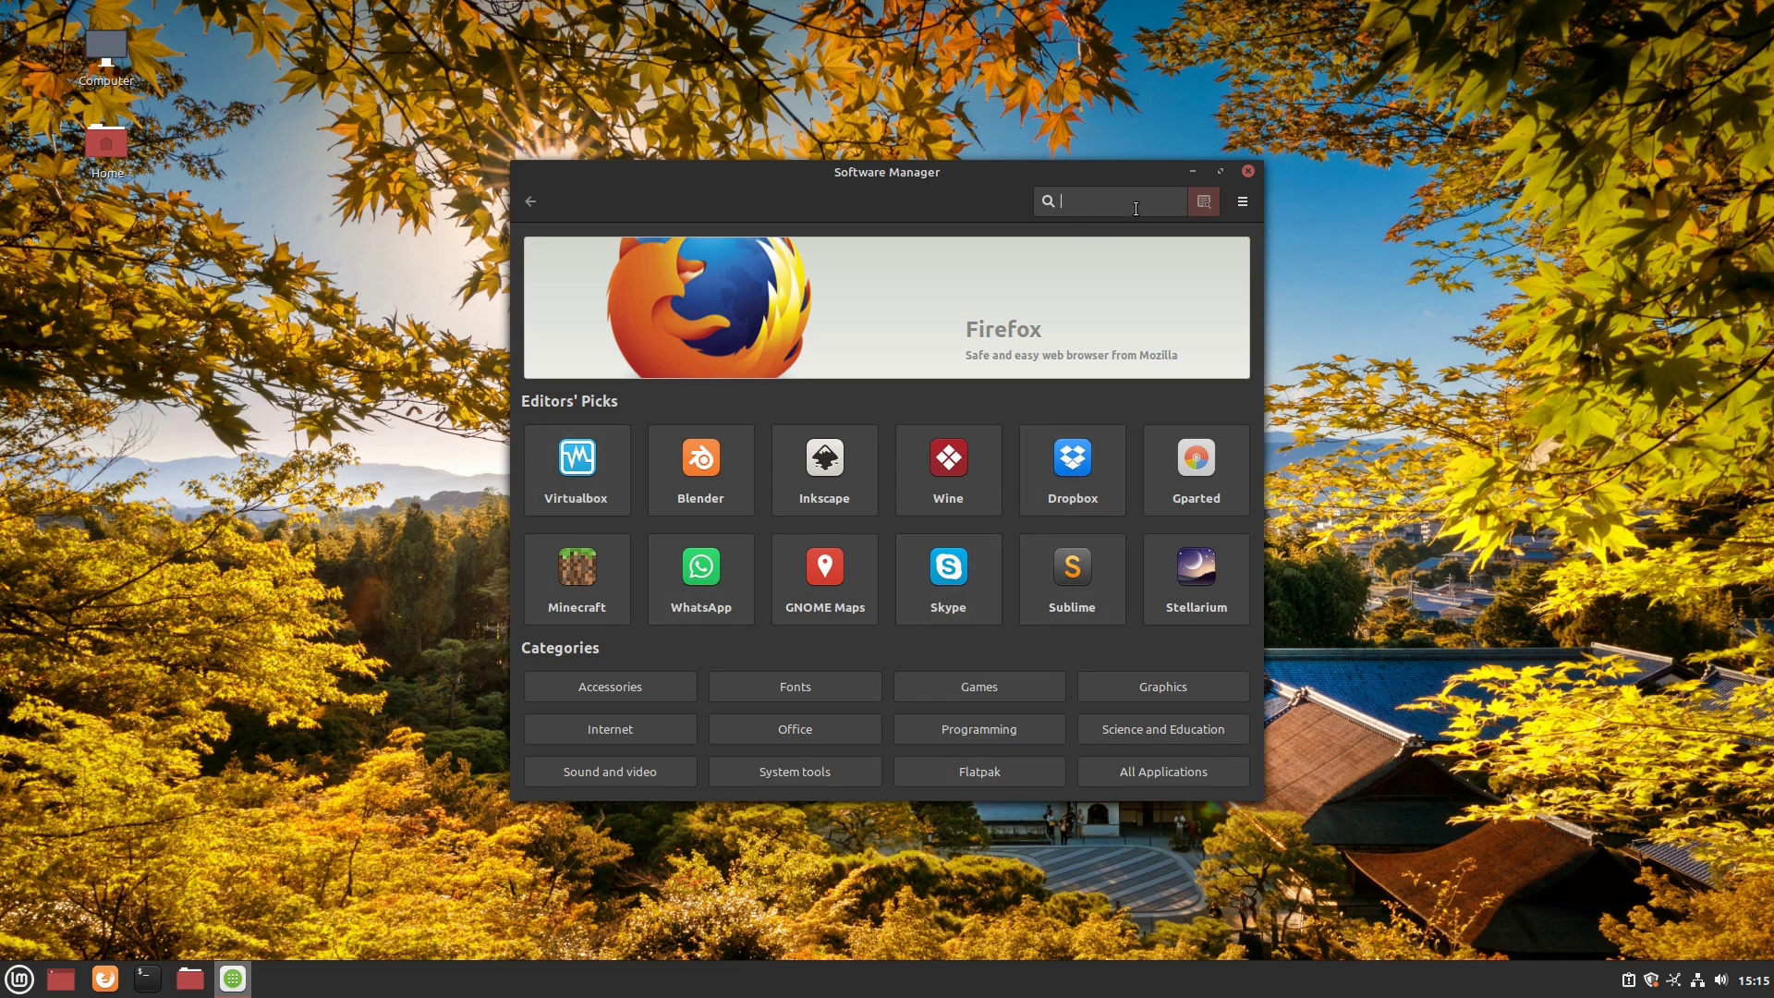
Search Software Manager for 'spotify' to see its two packages, close it, and open the Home folder
type("spotify")
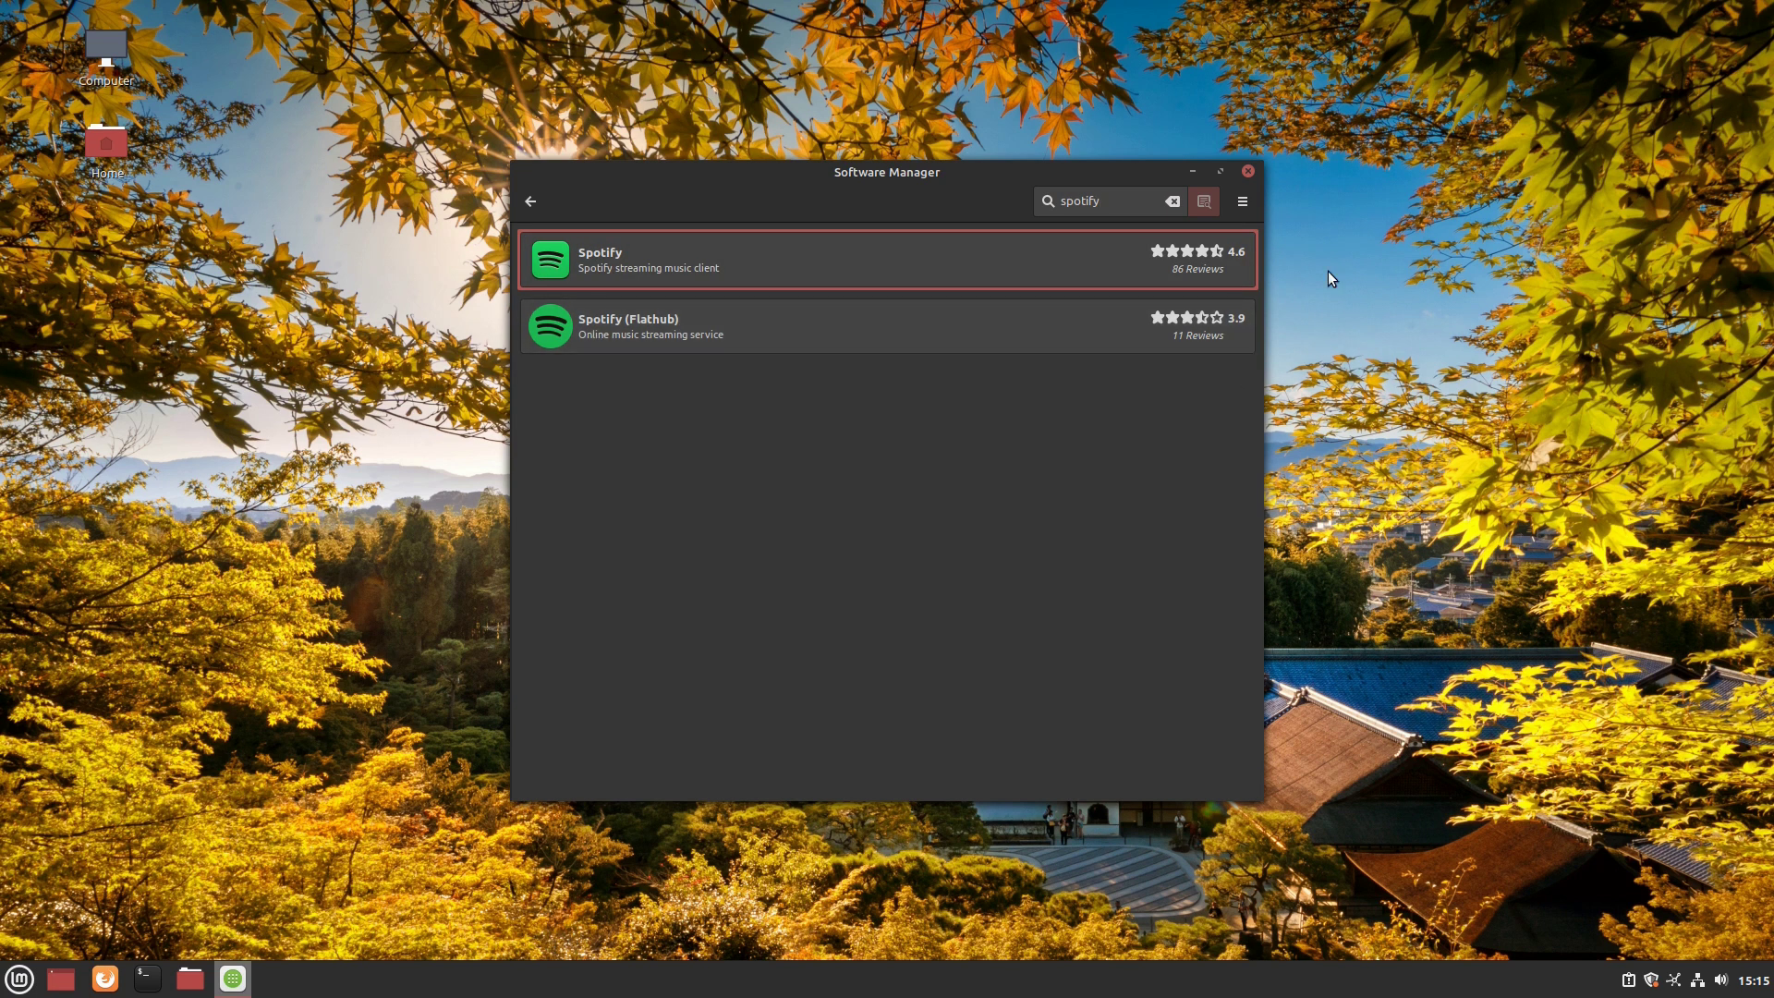
left_click(1248, 172)
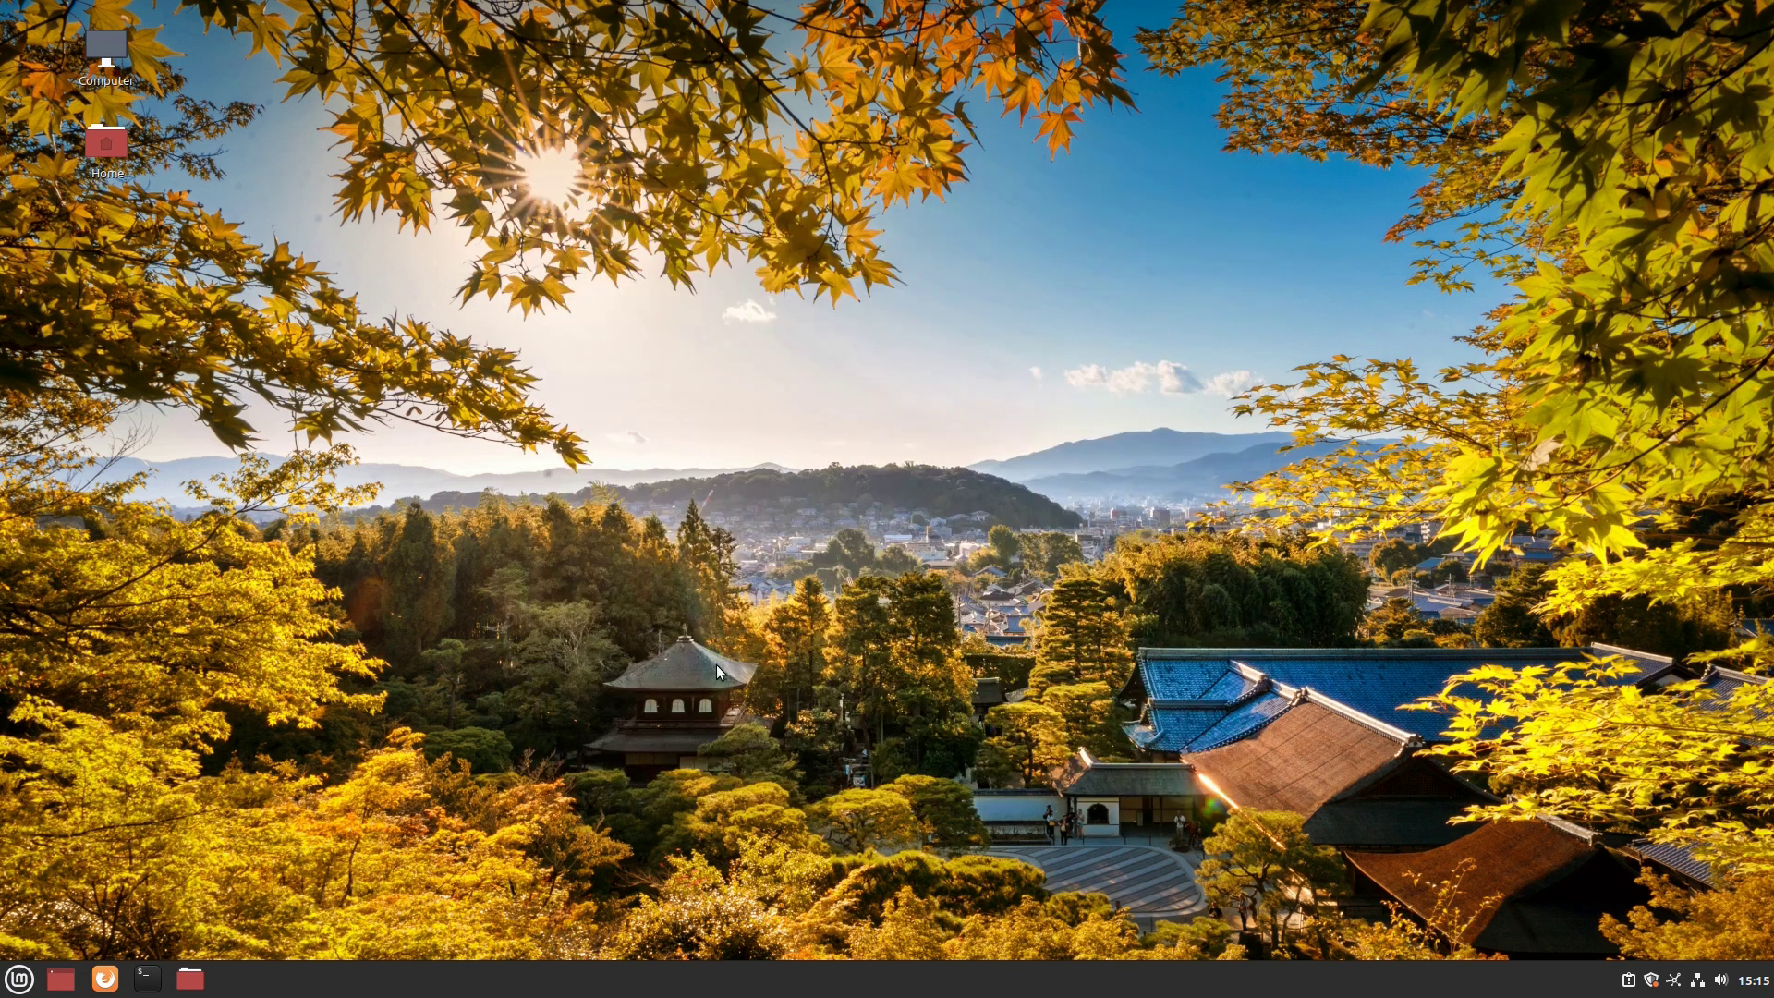
left_click(191, 984)
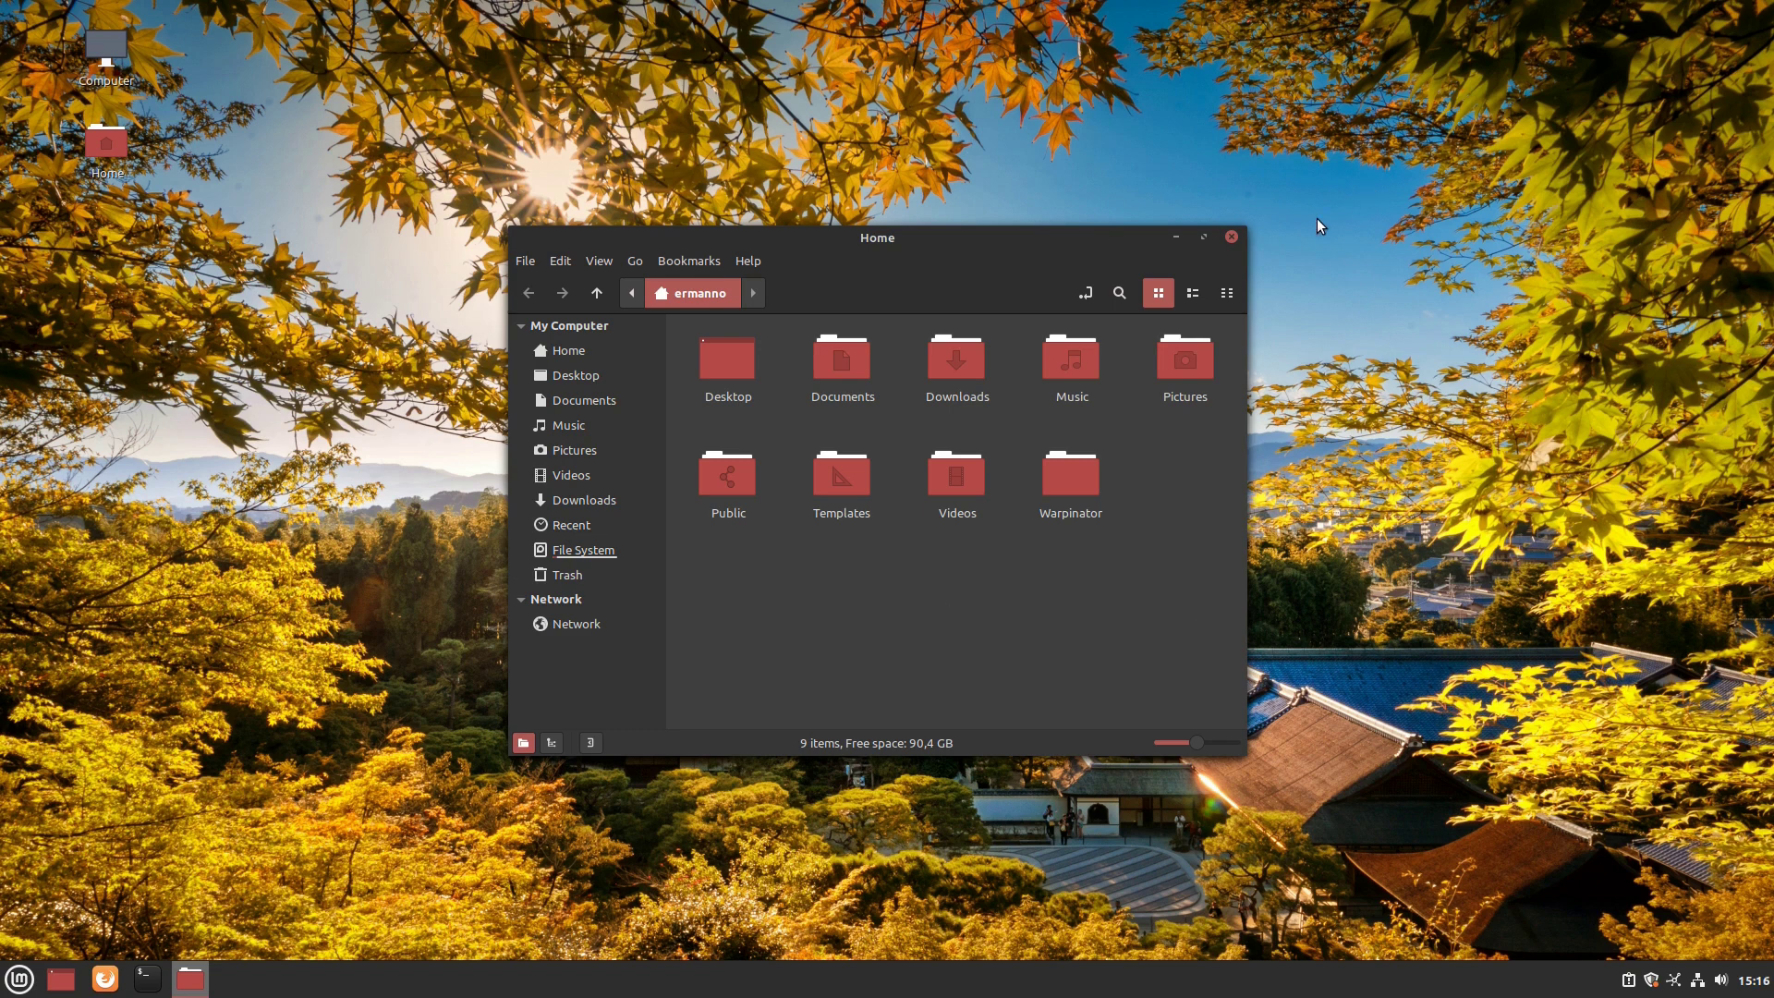
Close the Nemo window showing the Home folder's nine folders
left_click(1232, 237)
Run 'uname -r' in a terminal to confirm kernel 5.4.0-26-generic, then dismiss the terminal
left_click(158, 981)
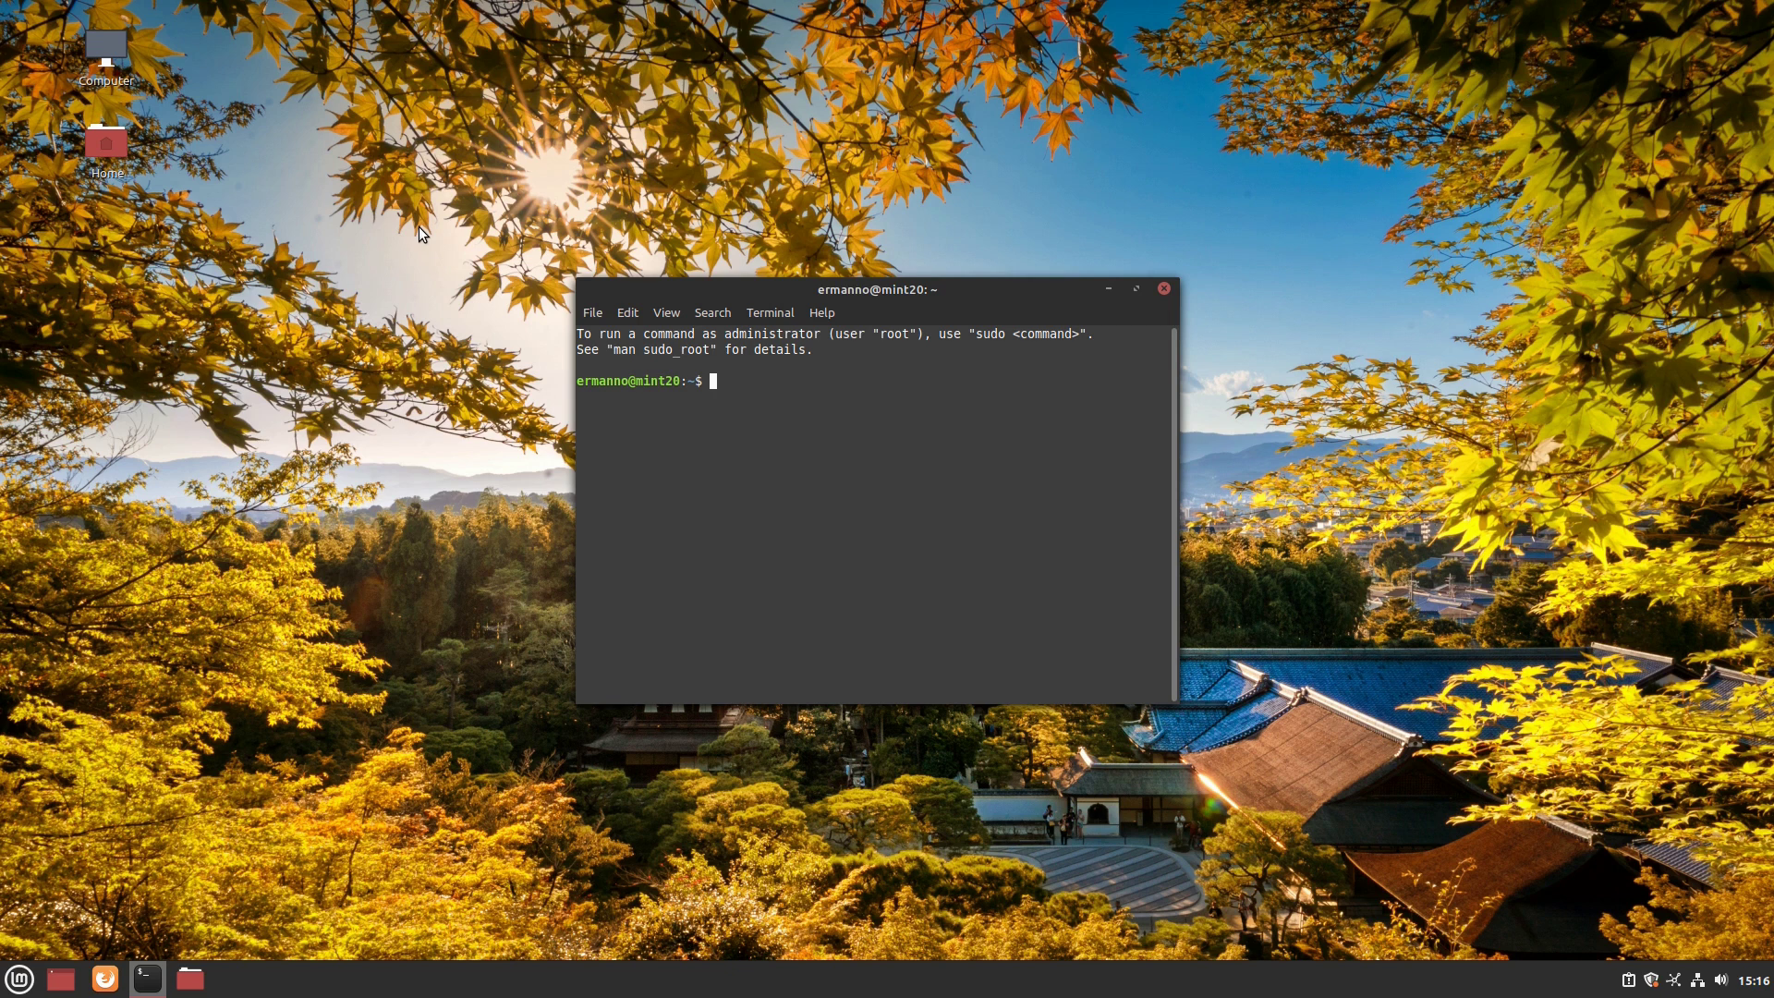
type("uname -r")
key("Return")
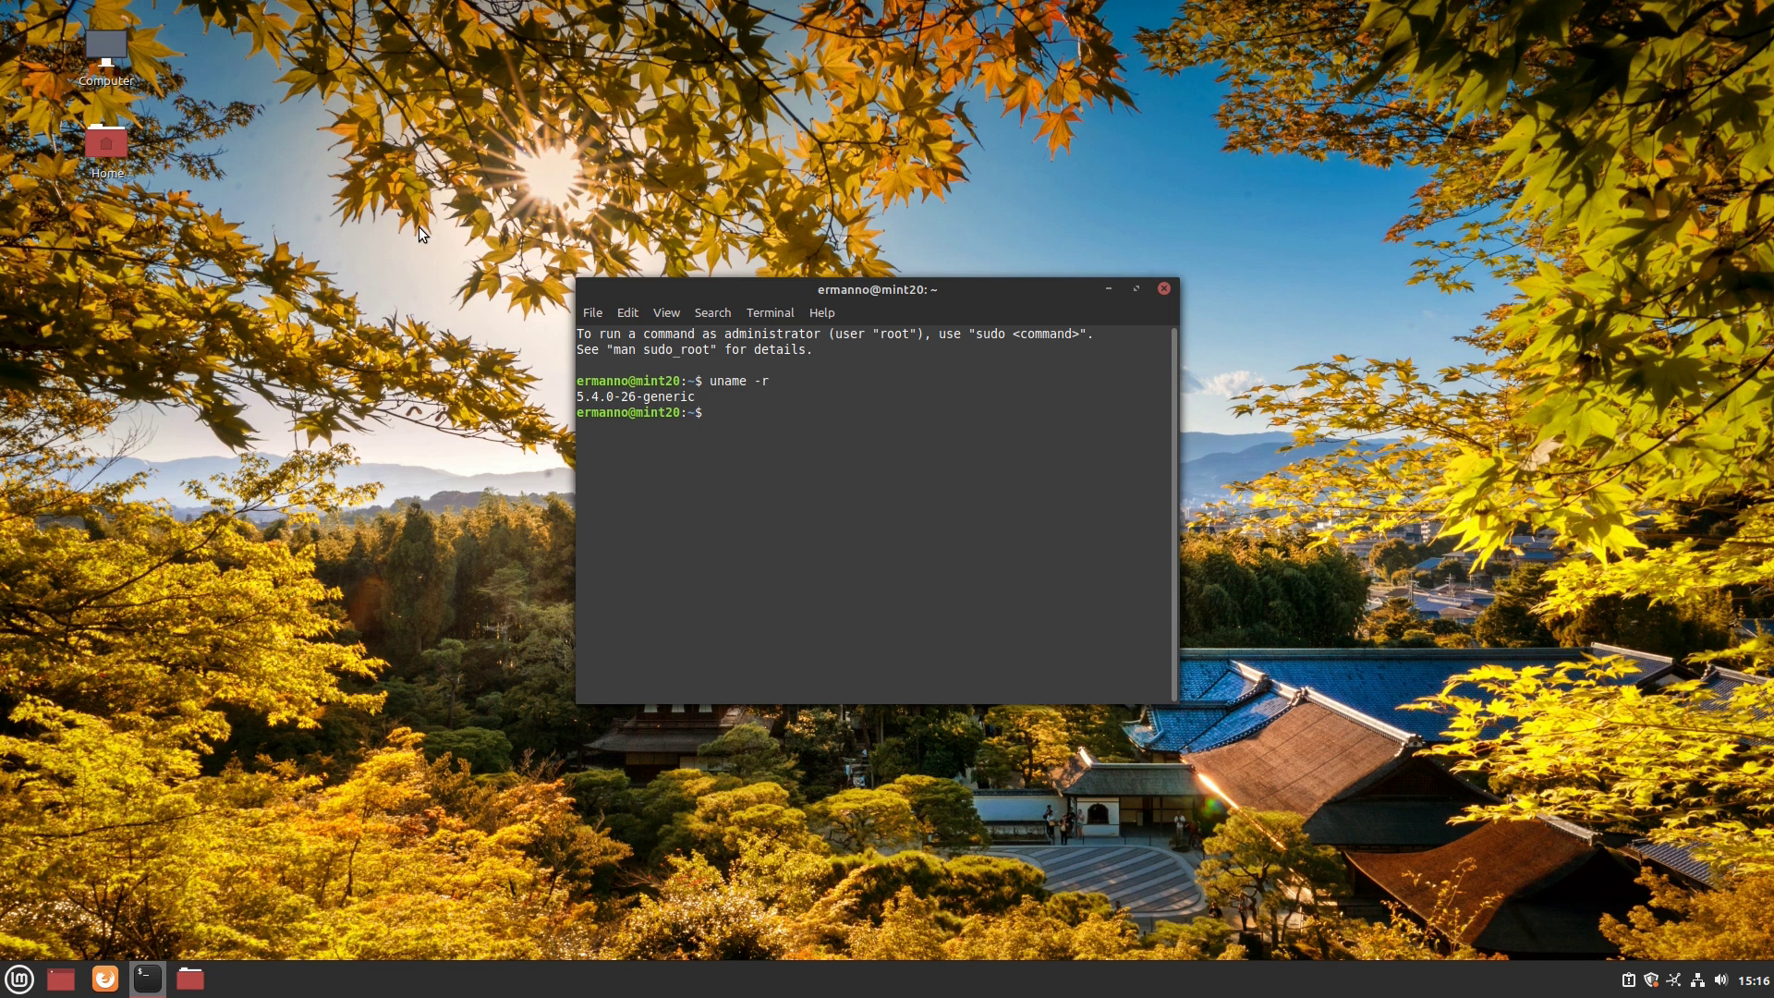
key("super+d")
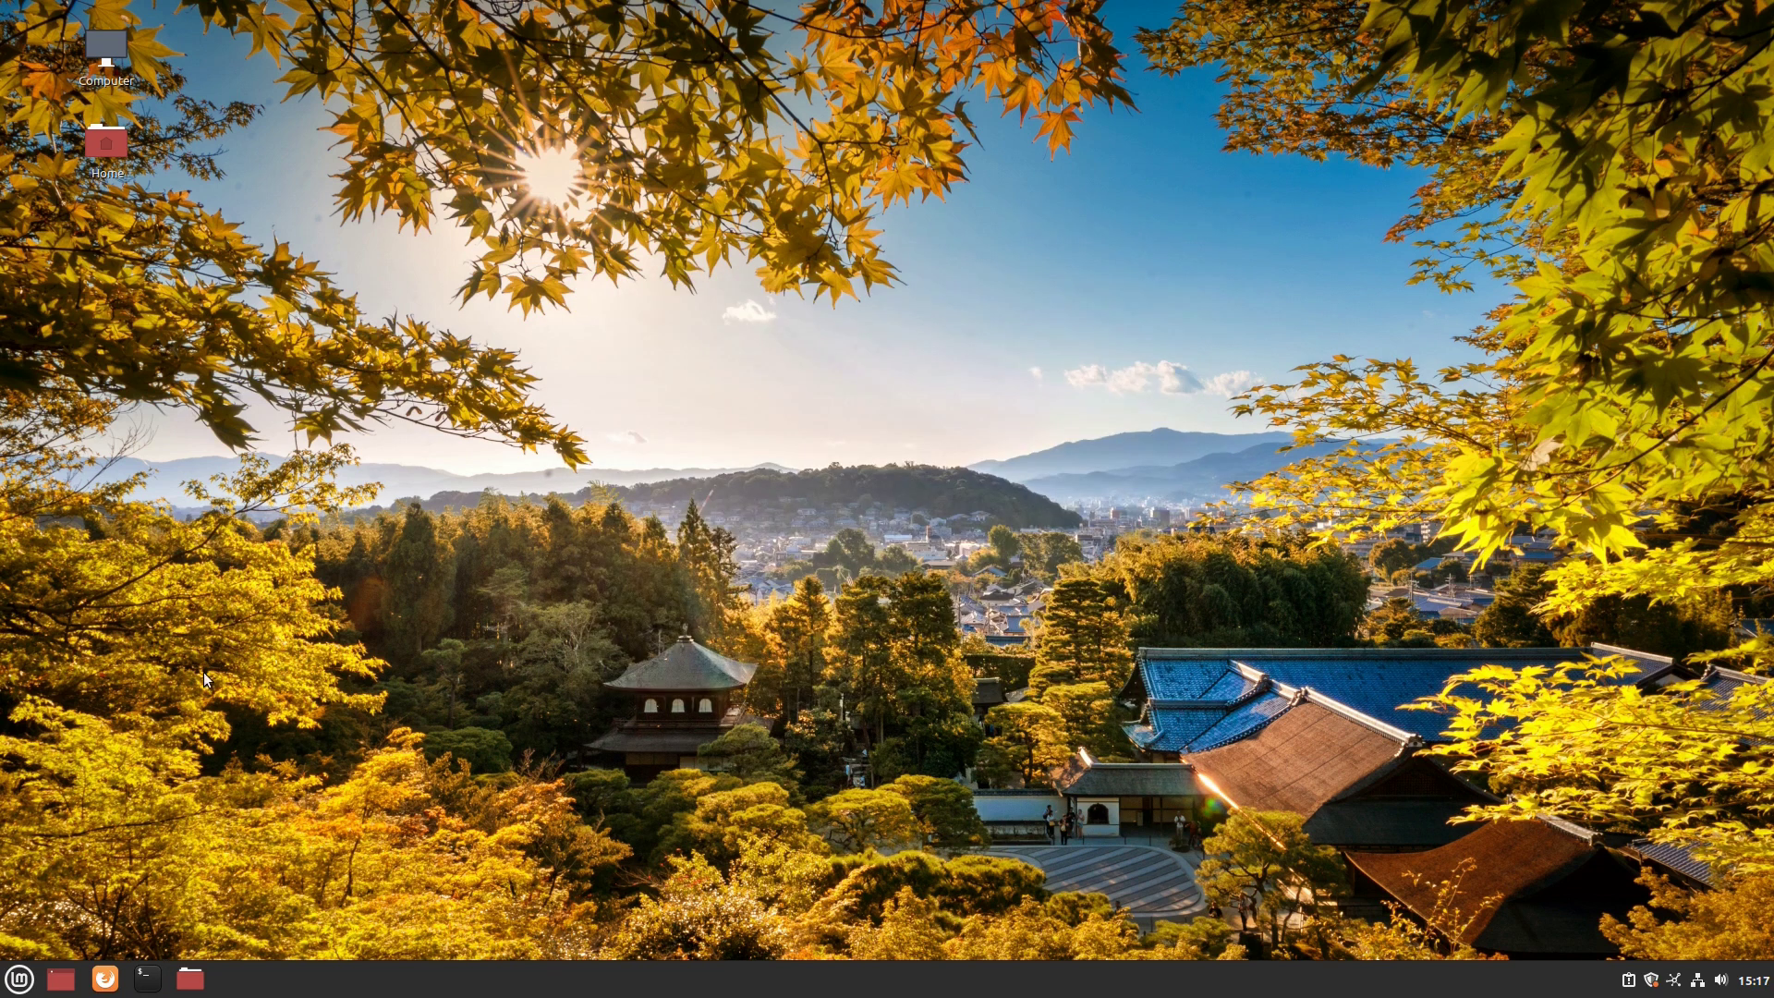
In System Settings' Themes page, set the Desktop theme to Mint-Y-Dark-Teal
left_click(25, 992)
left_click(48, 606)
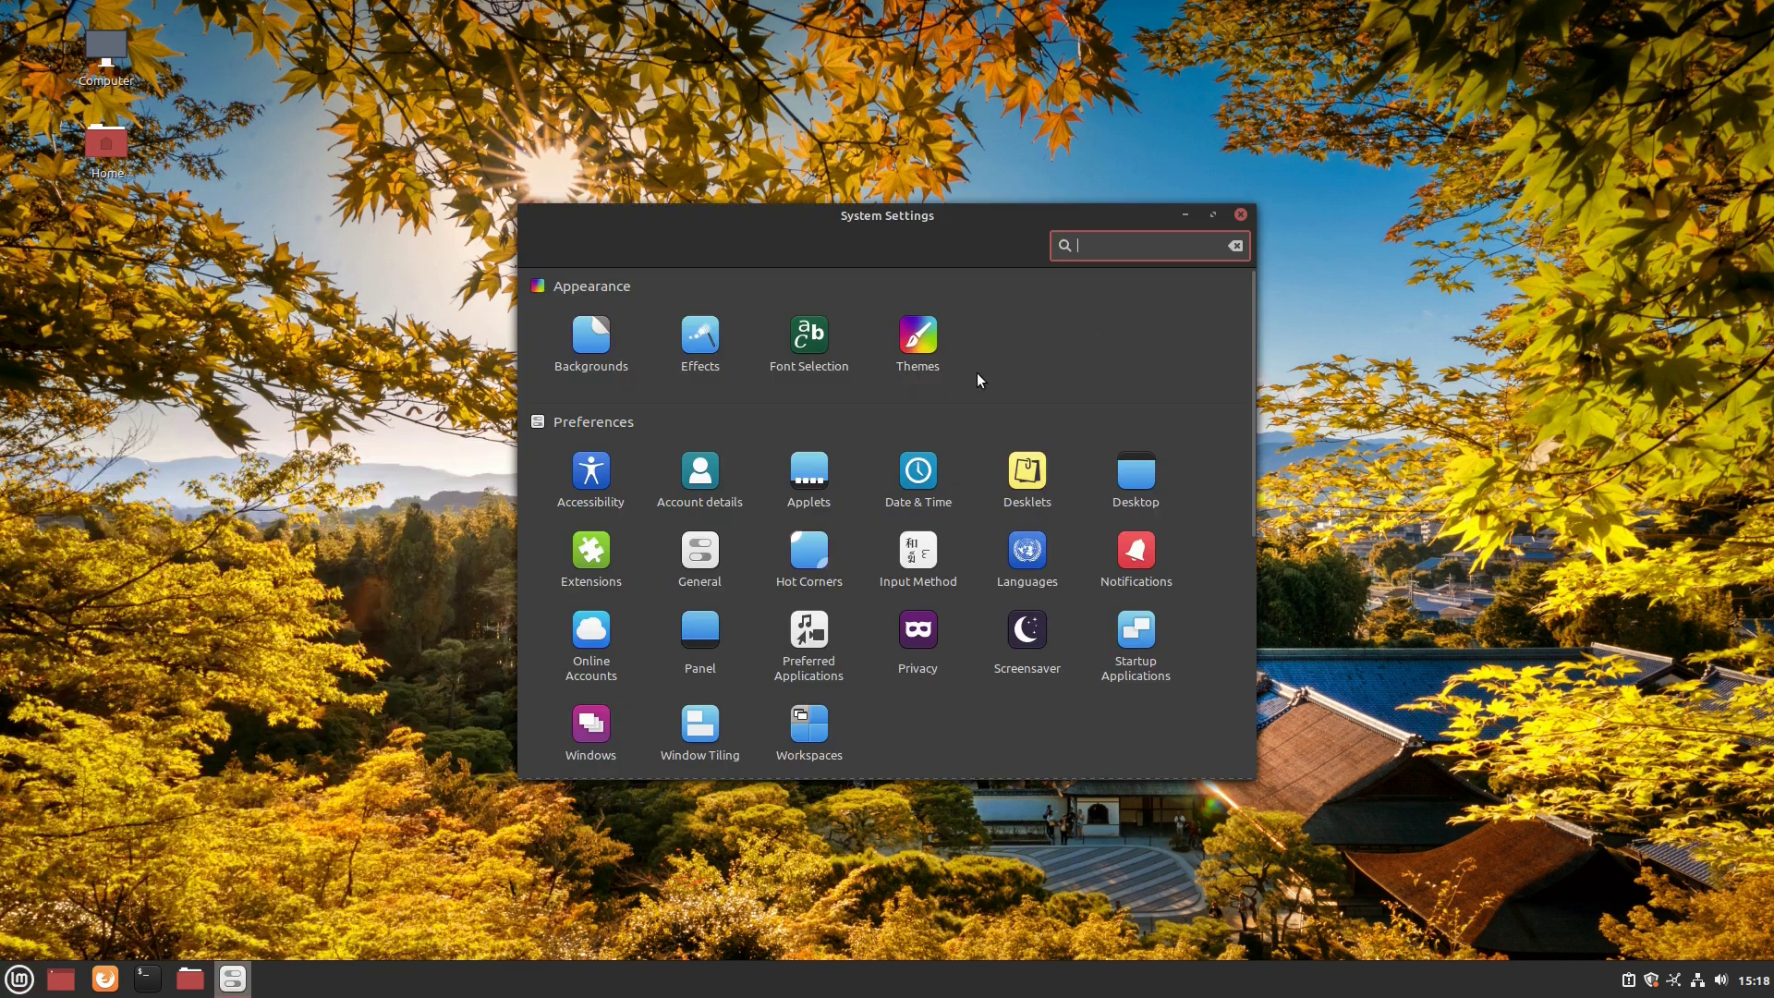
left_click(918, 350)
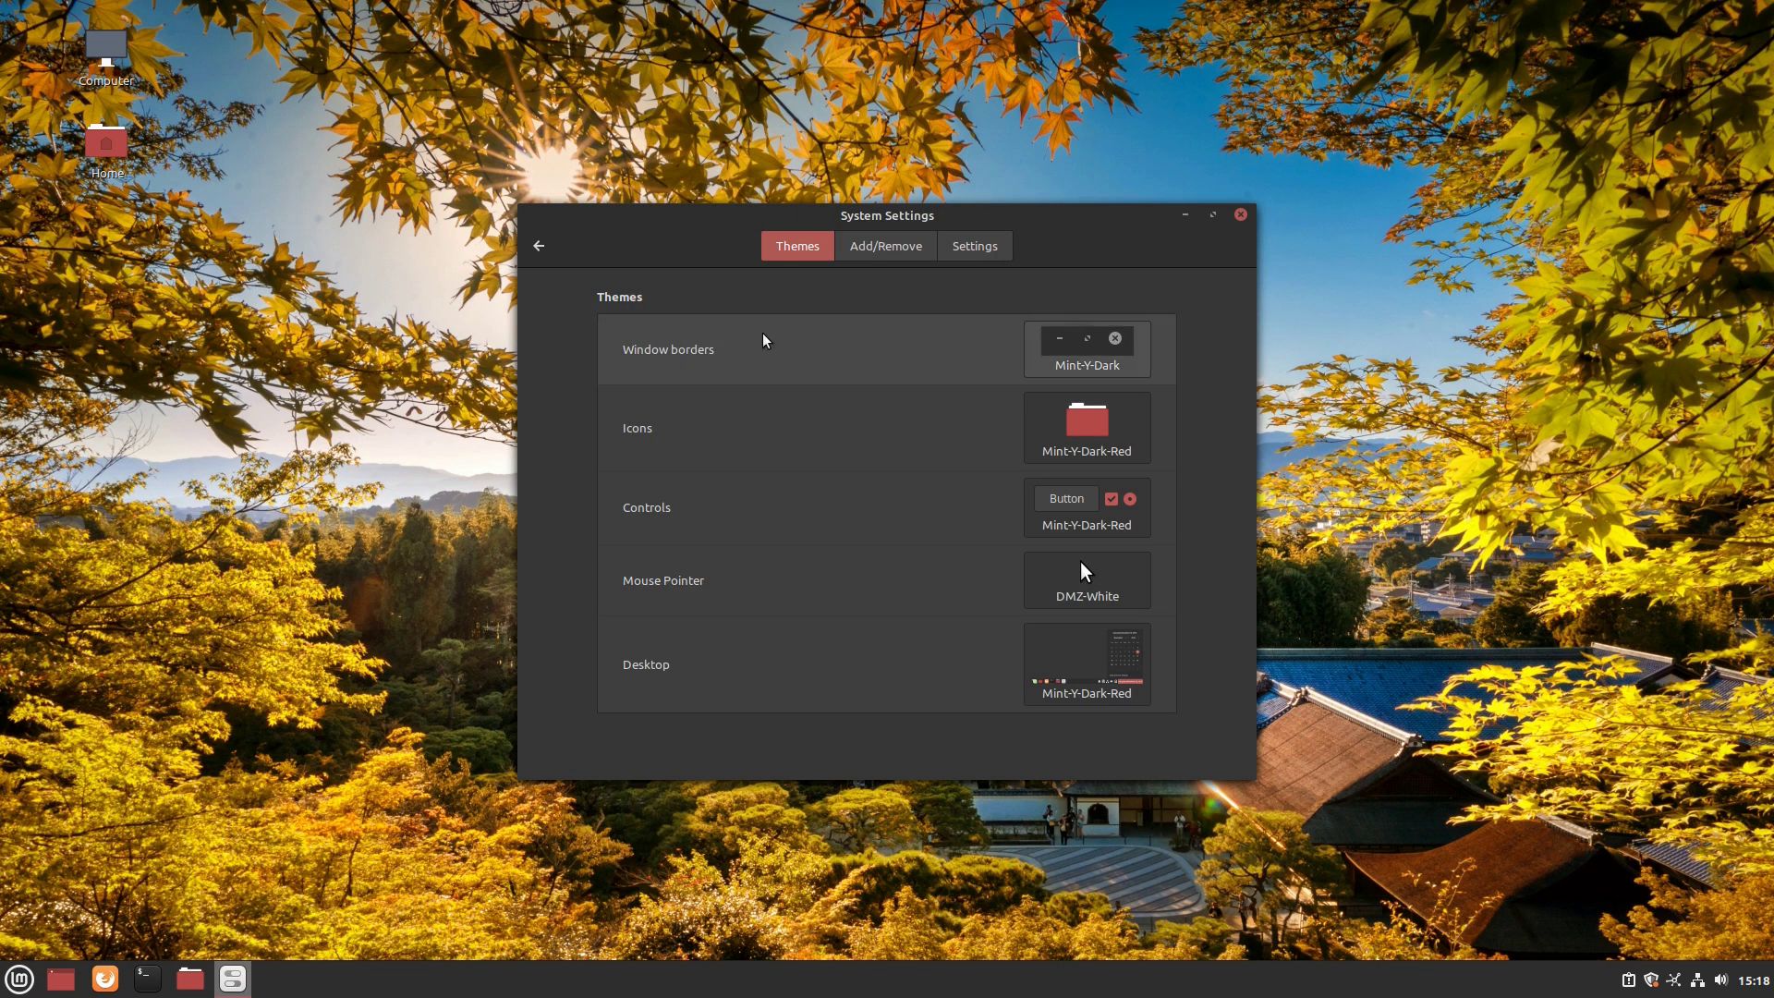
left_click(1093, 349)
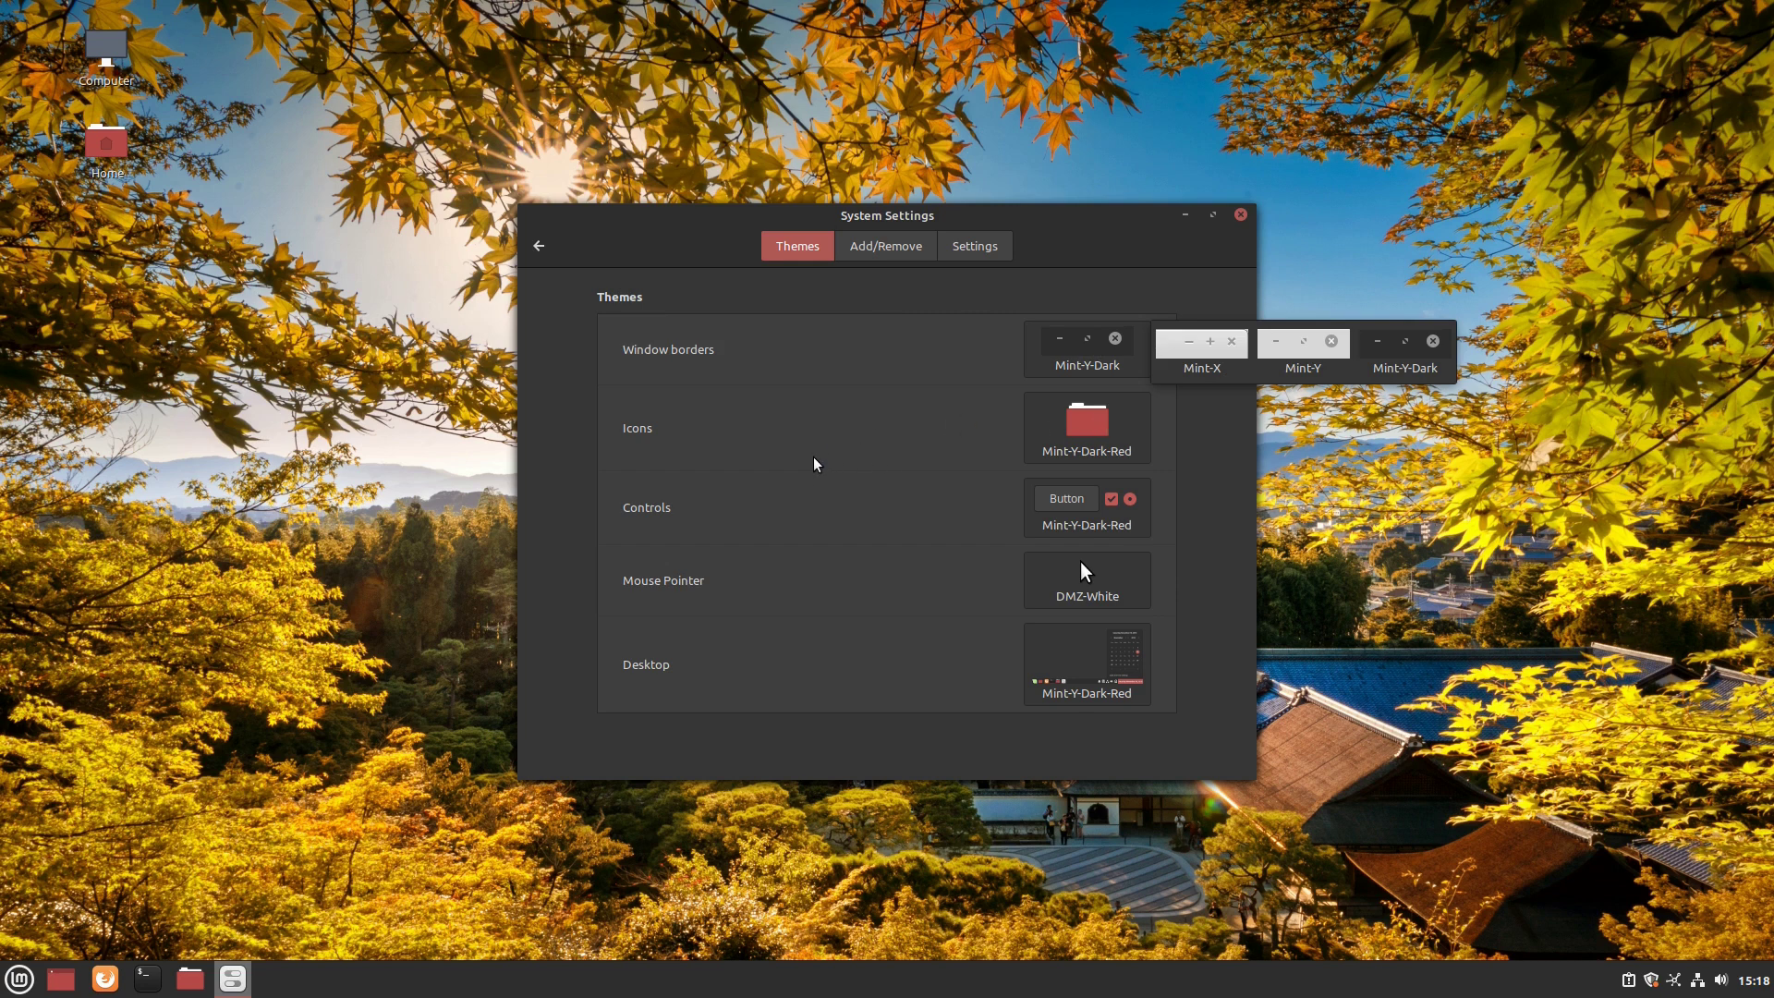
left_click(1106, 658)
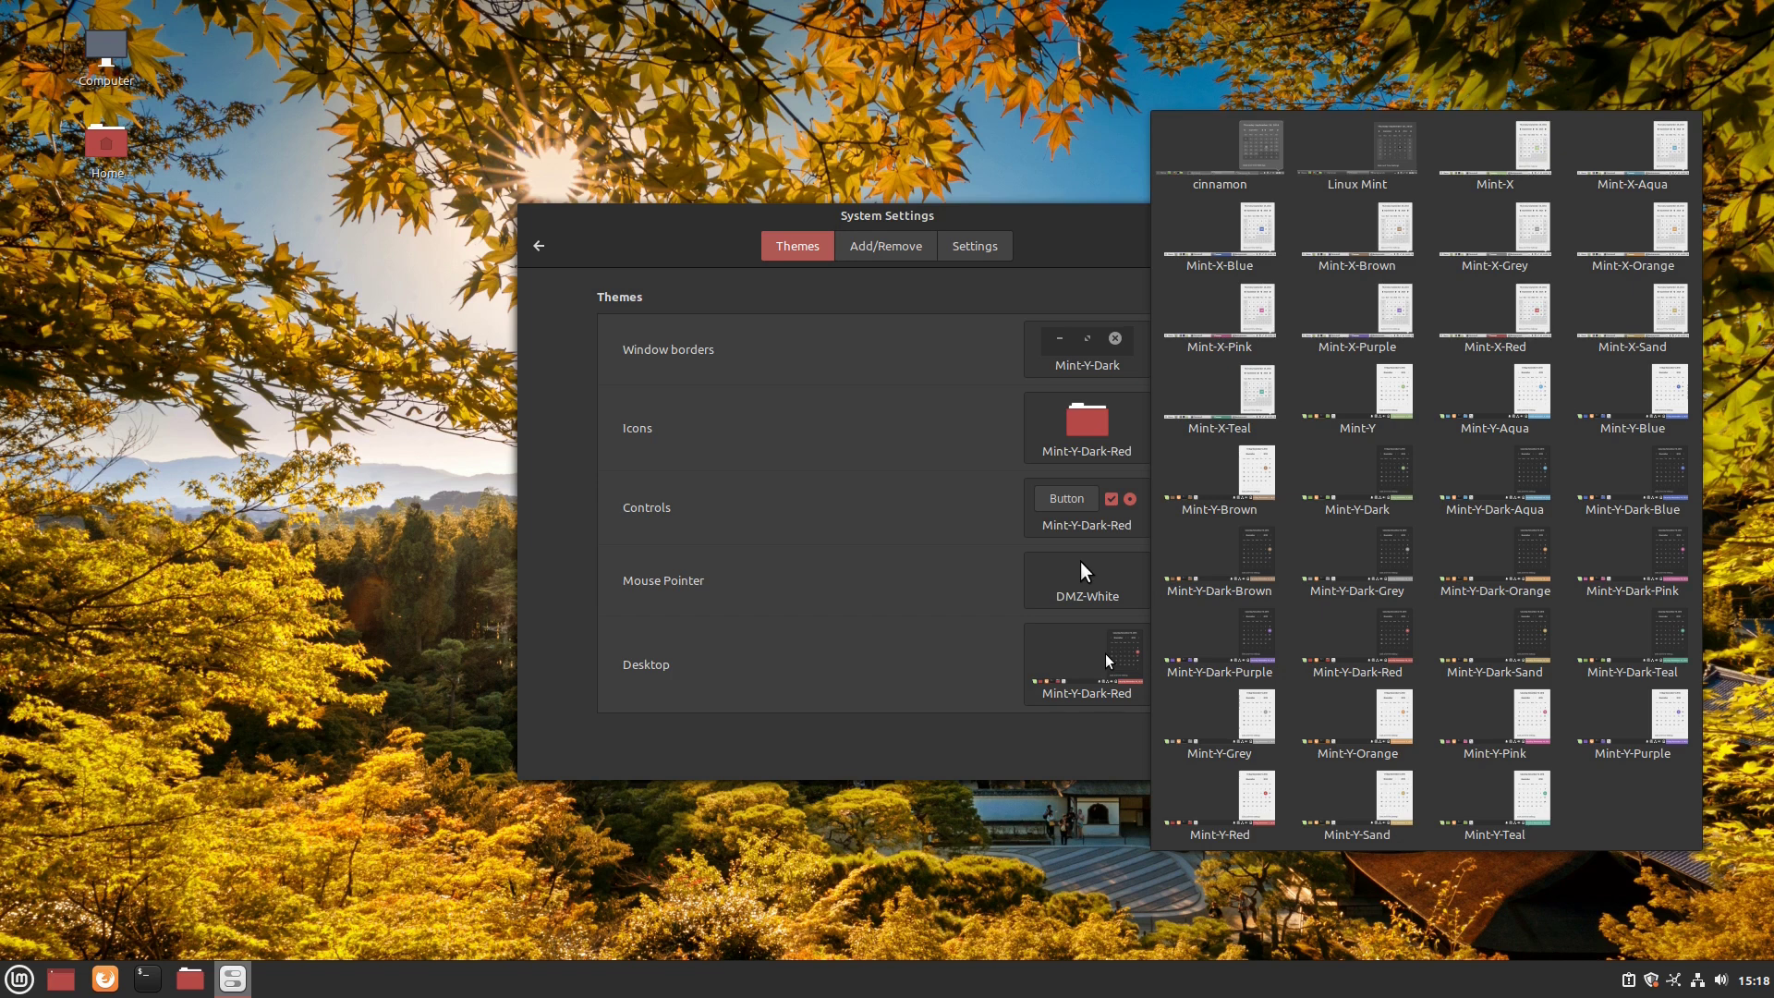
left_click(1677, 647)
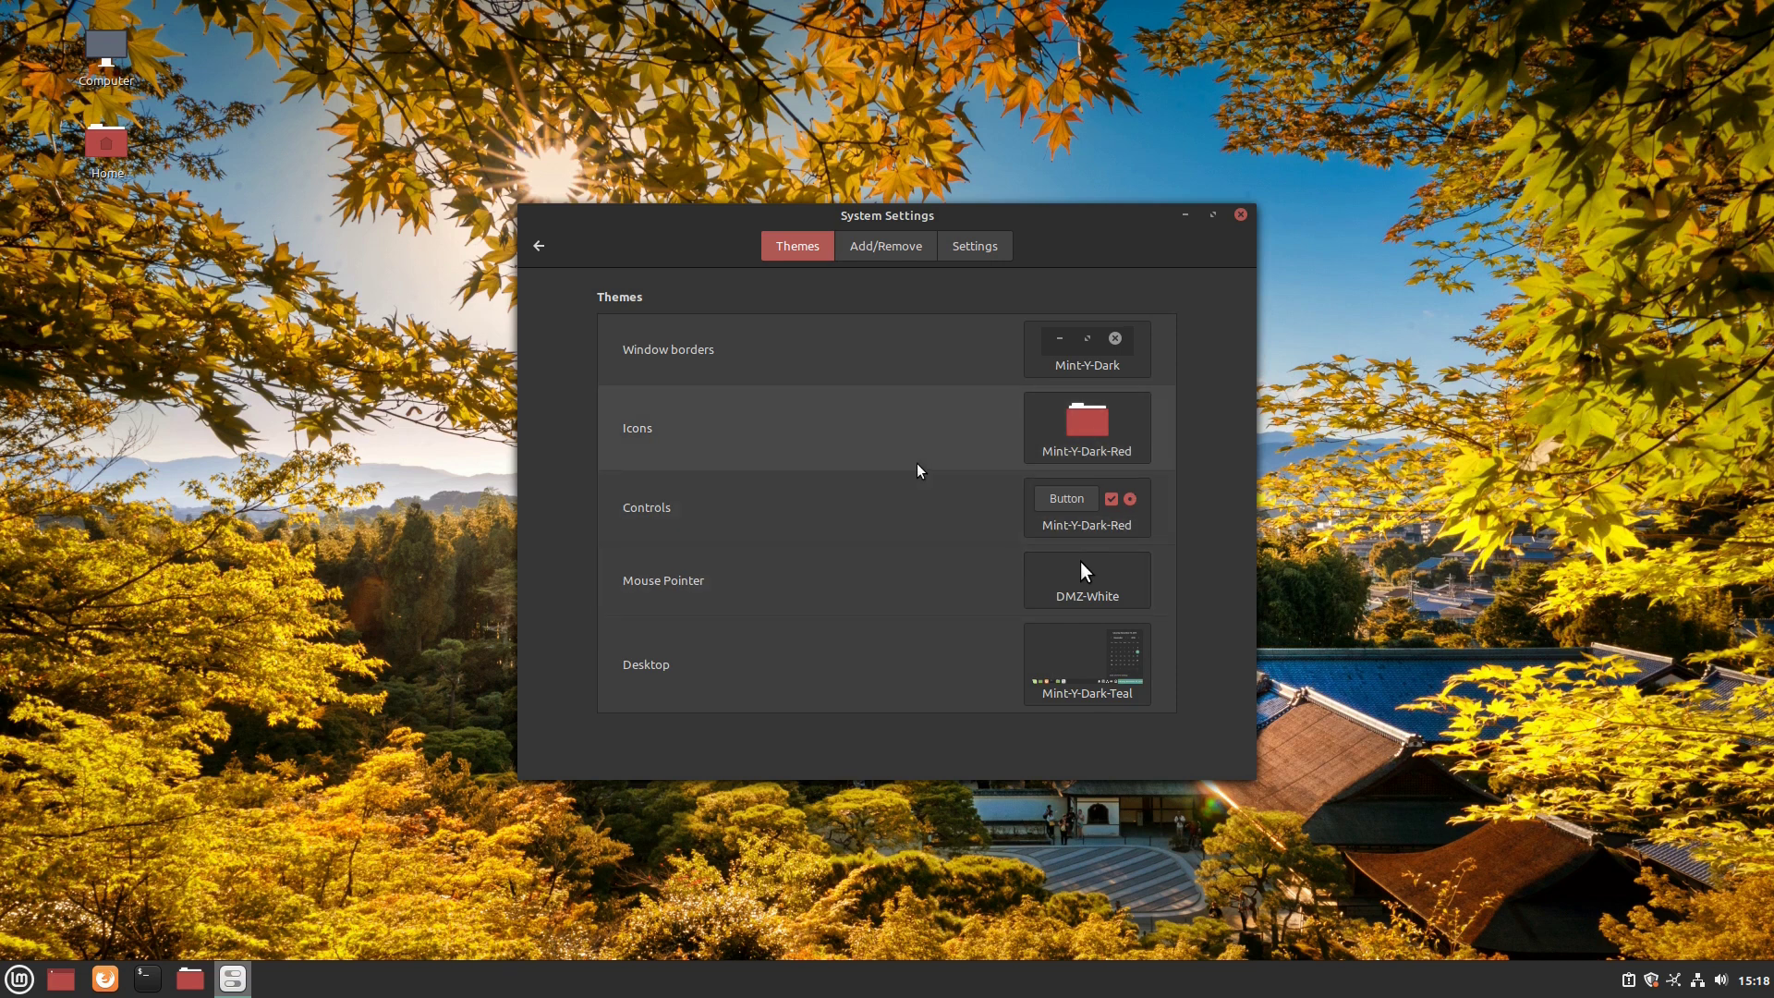
Set the Icons and Controls themes to Mint-Y-Dark-Teal
left_click(1095, 427)
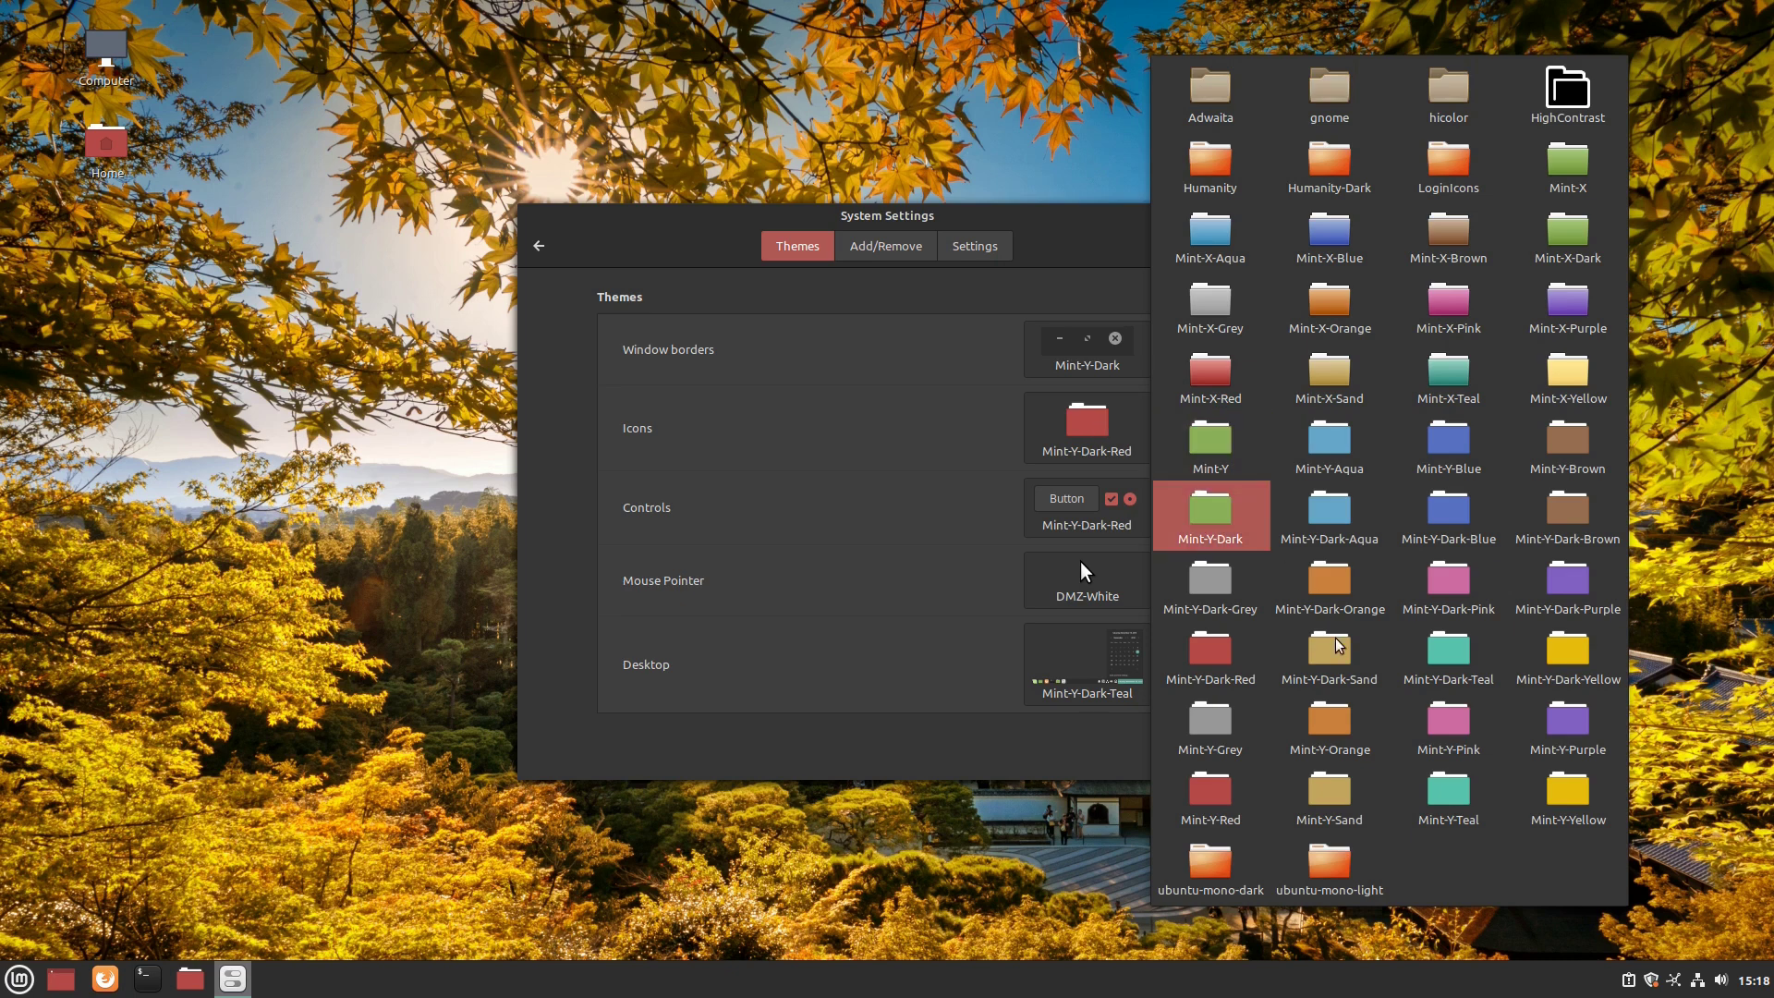
left_click(1435, 650)
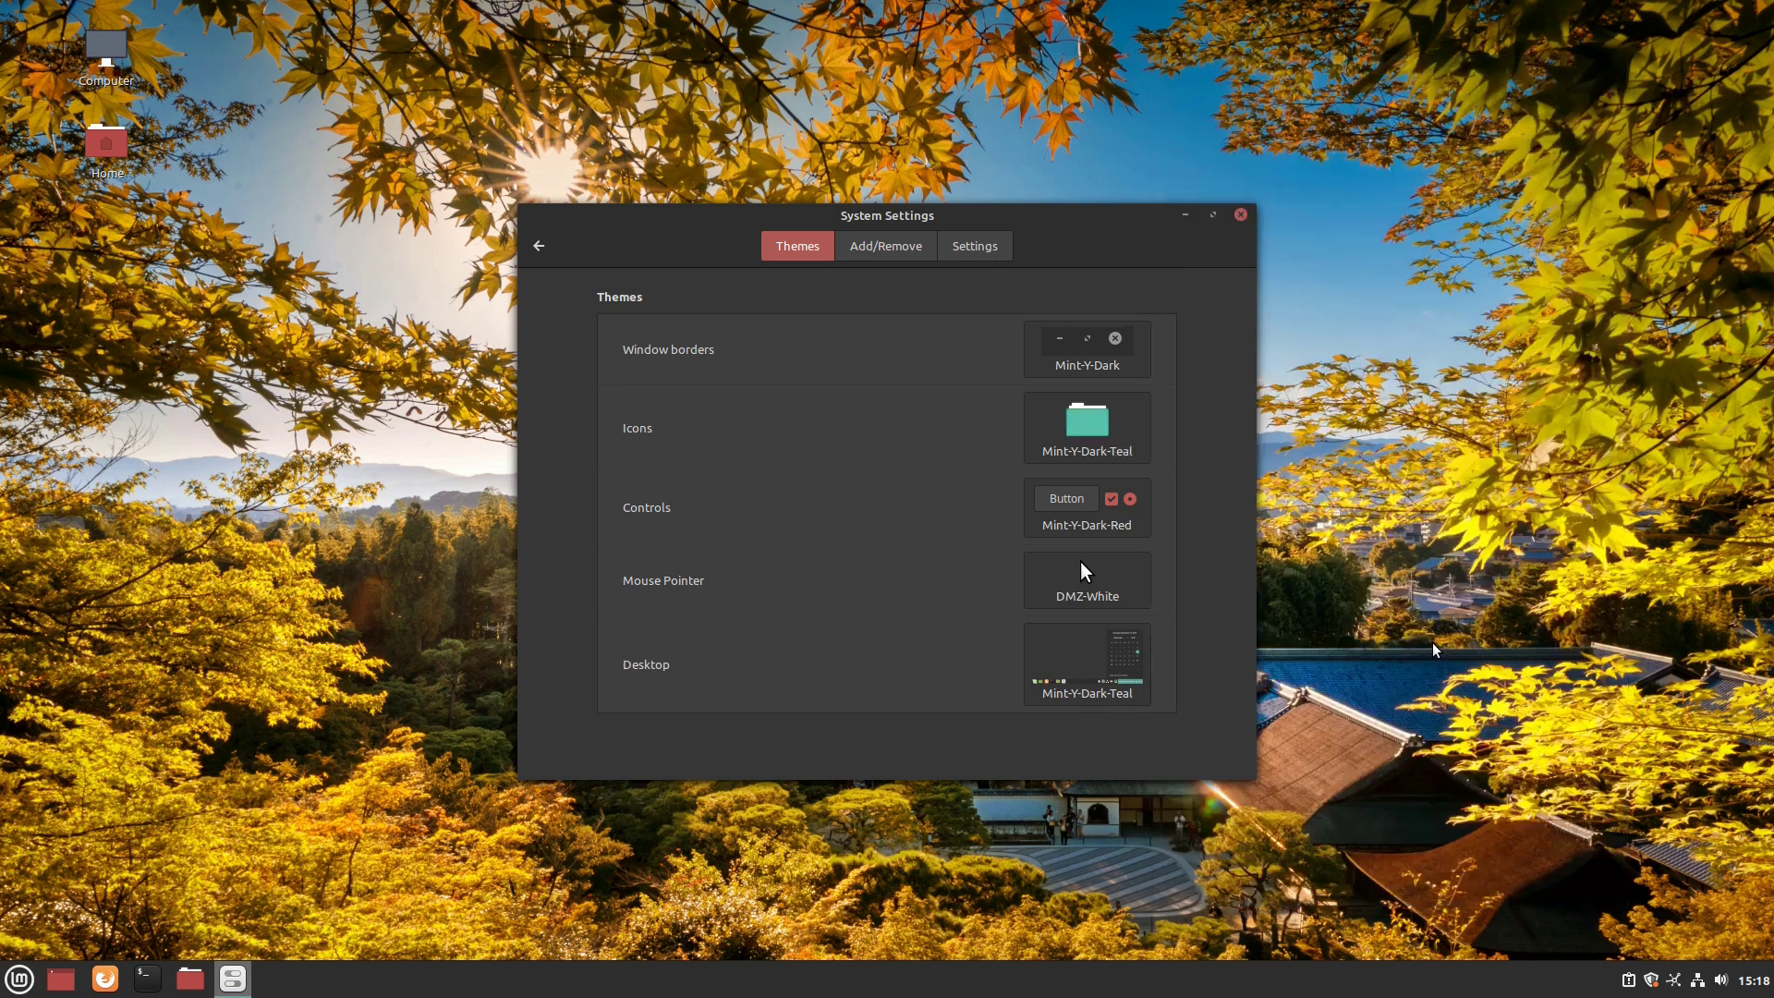
left_click(1131, 506)
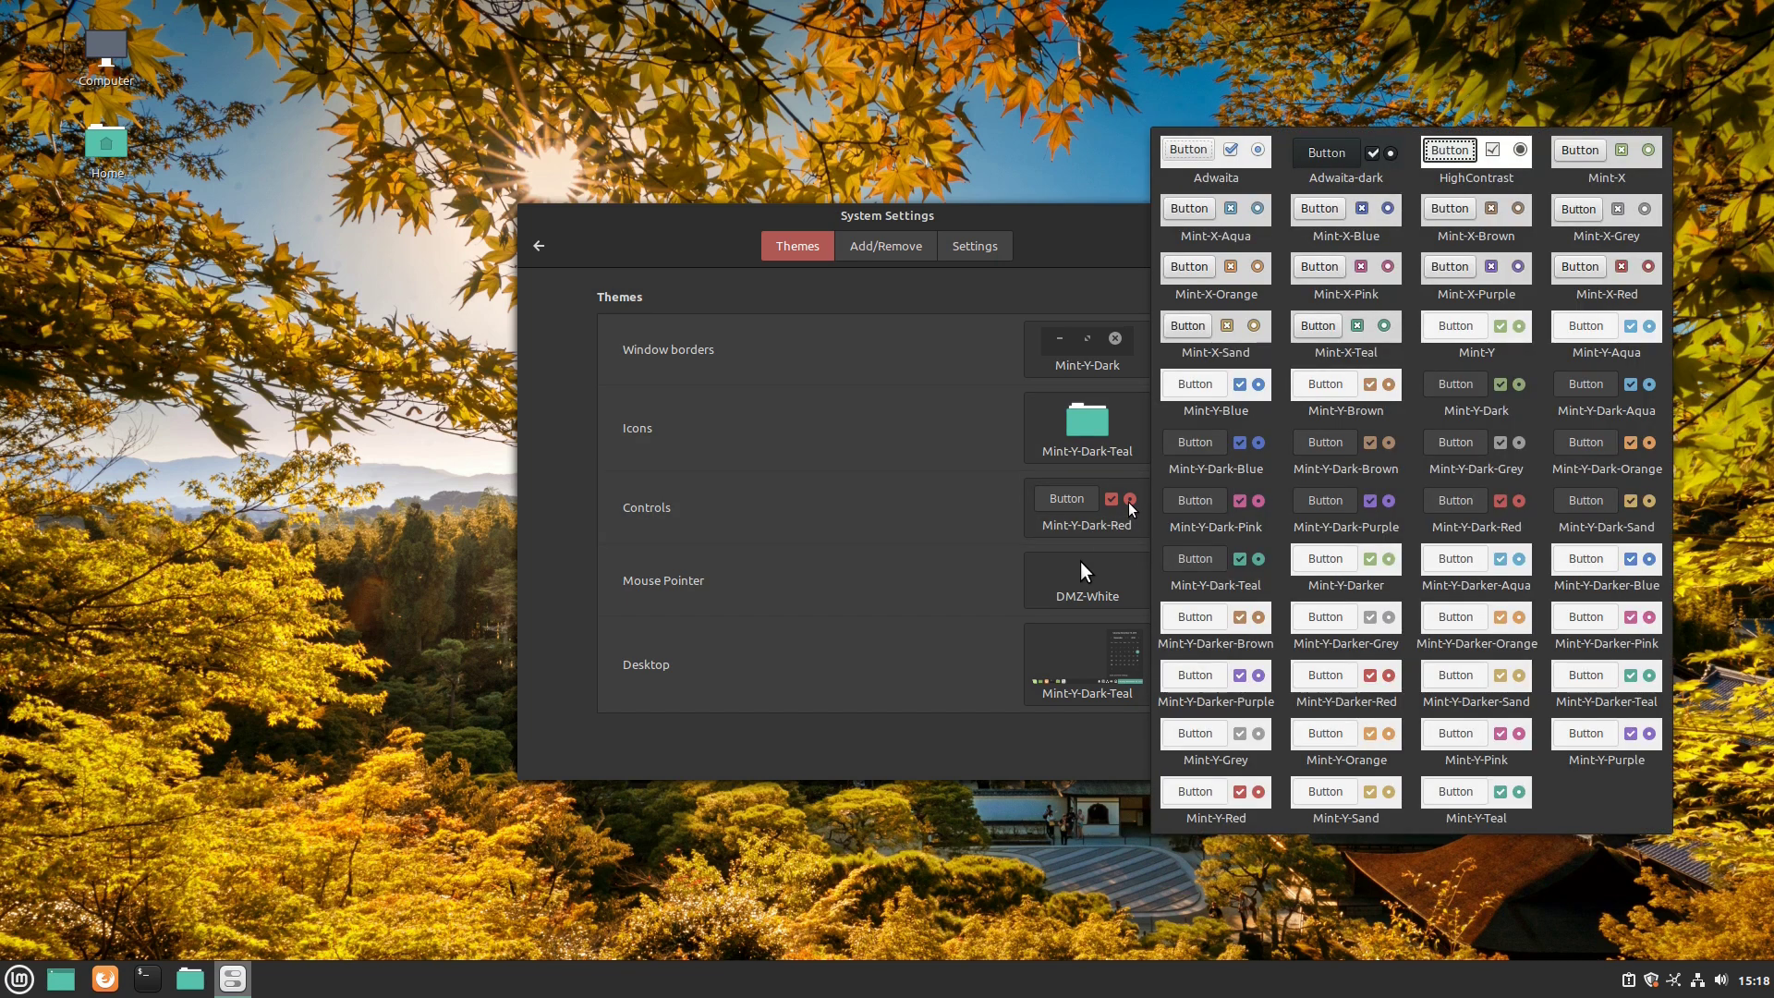
left_click(1234, 568)
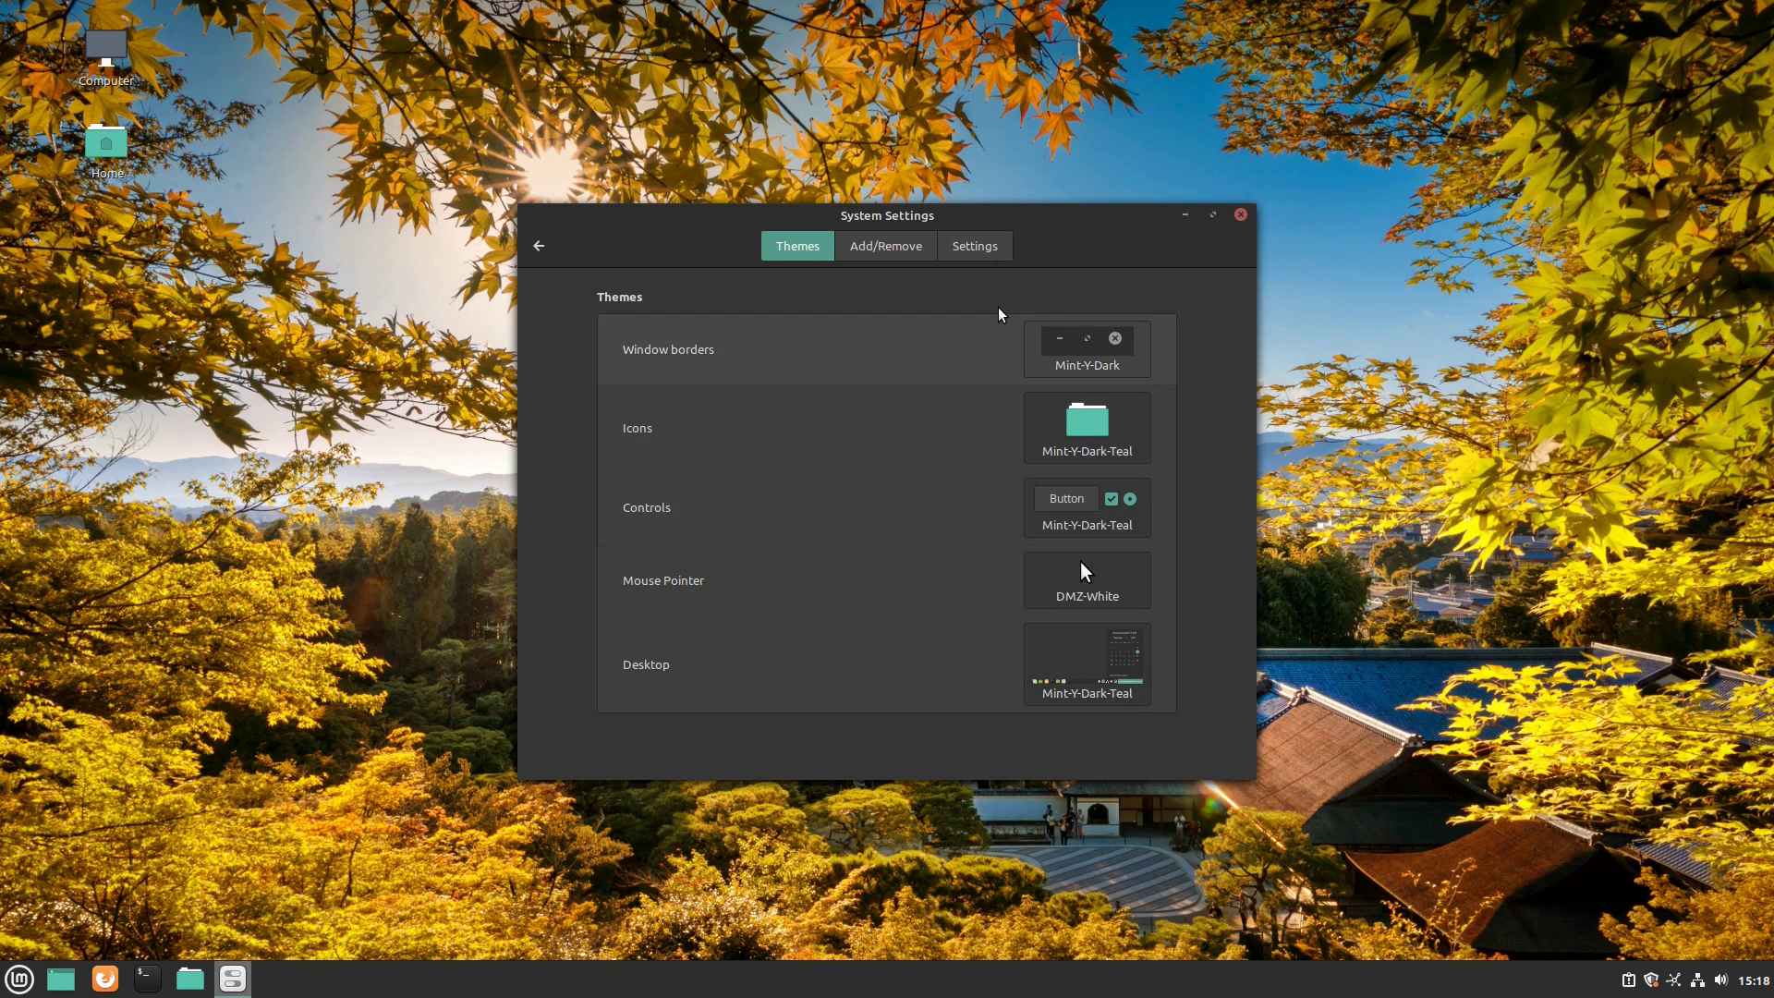
Close System Settings, returning to the Kyoto desktop
left_click(20, 979)
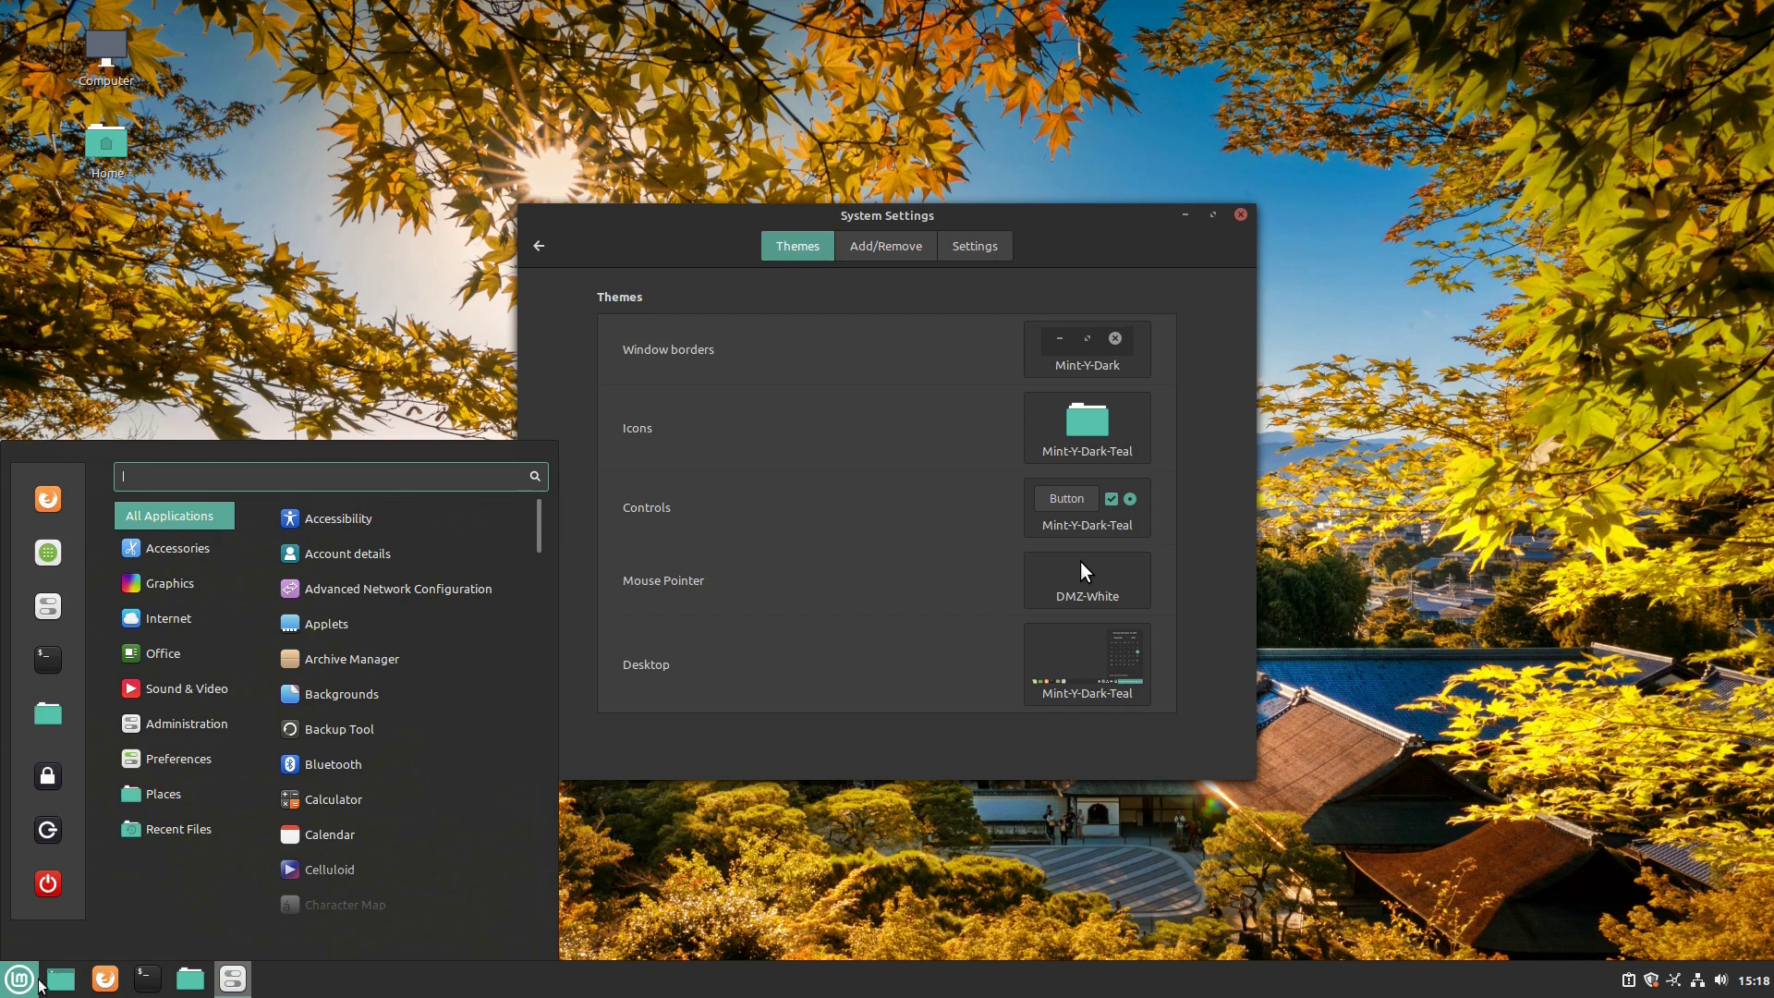
left_click(39, 981)
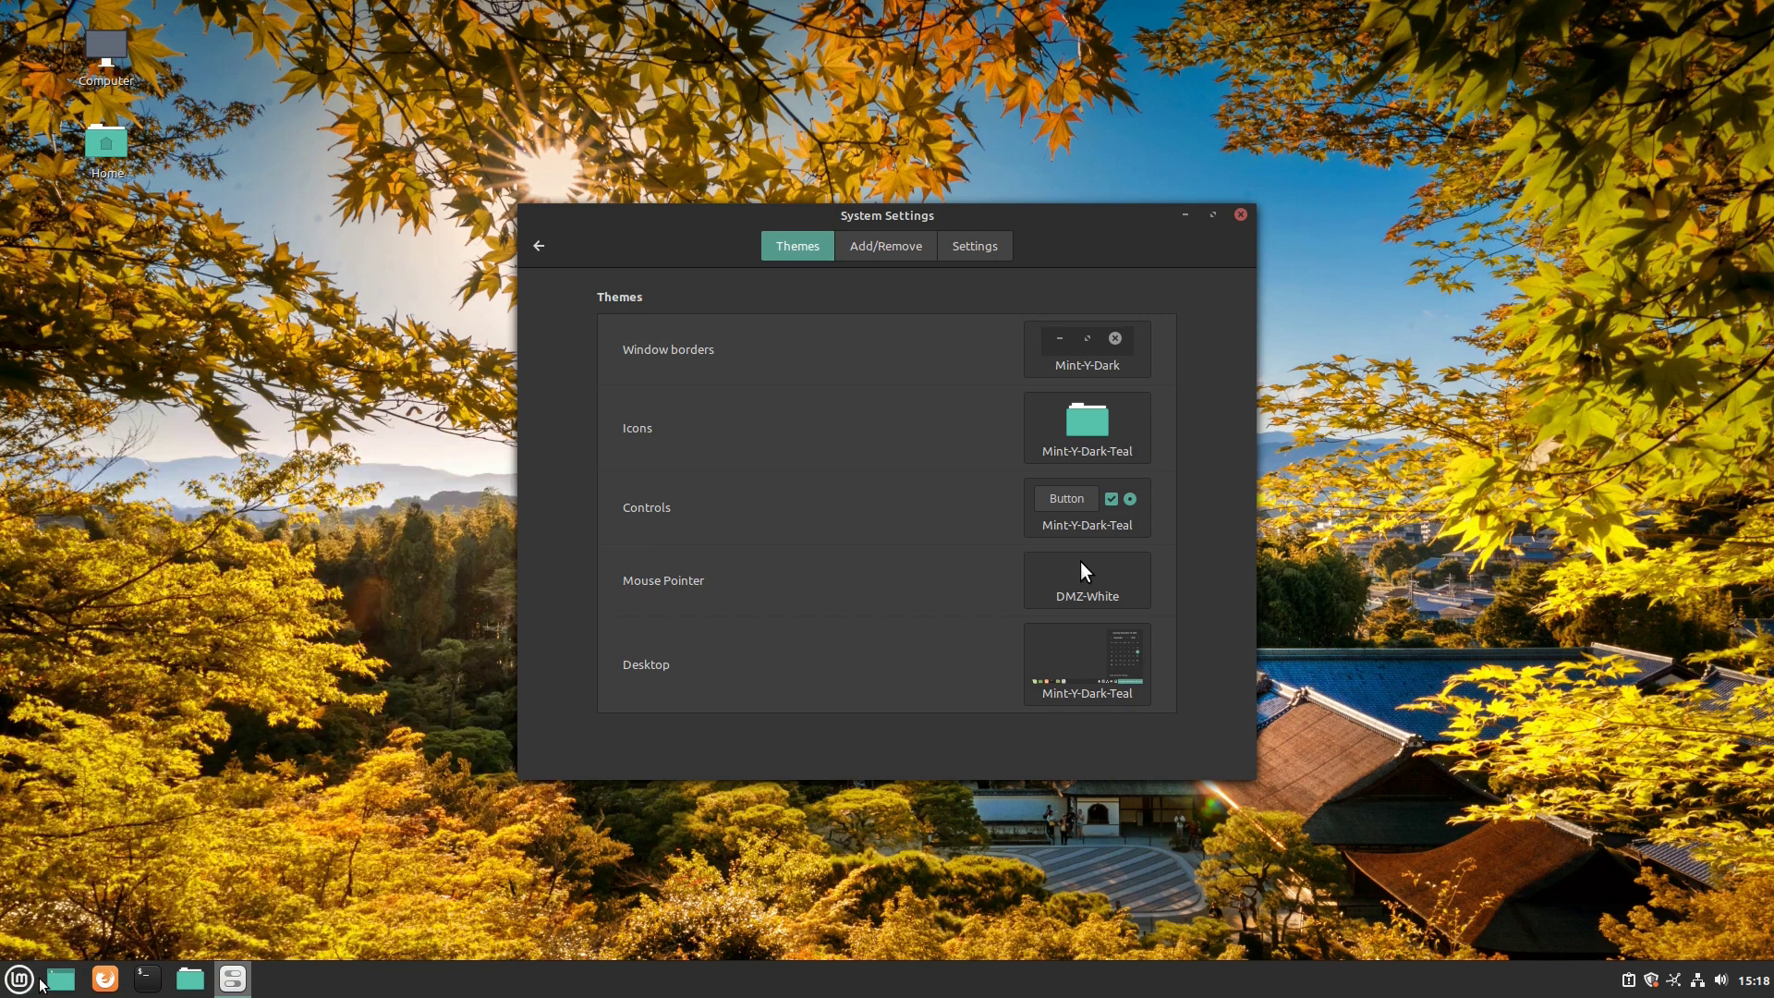
left_click(1241, 215)
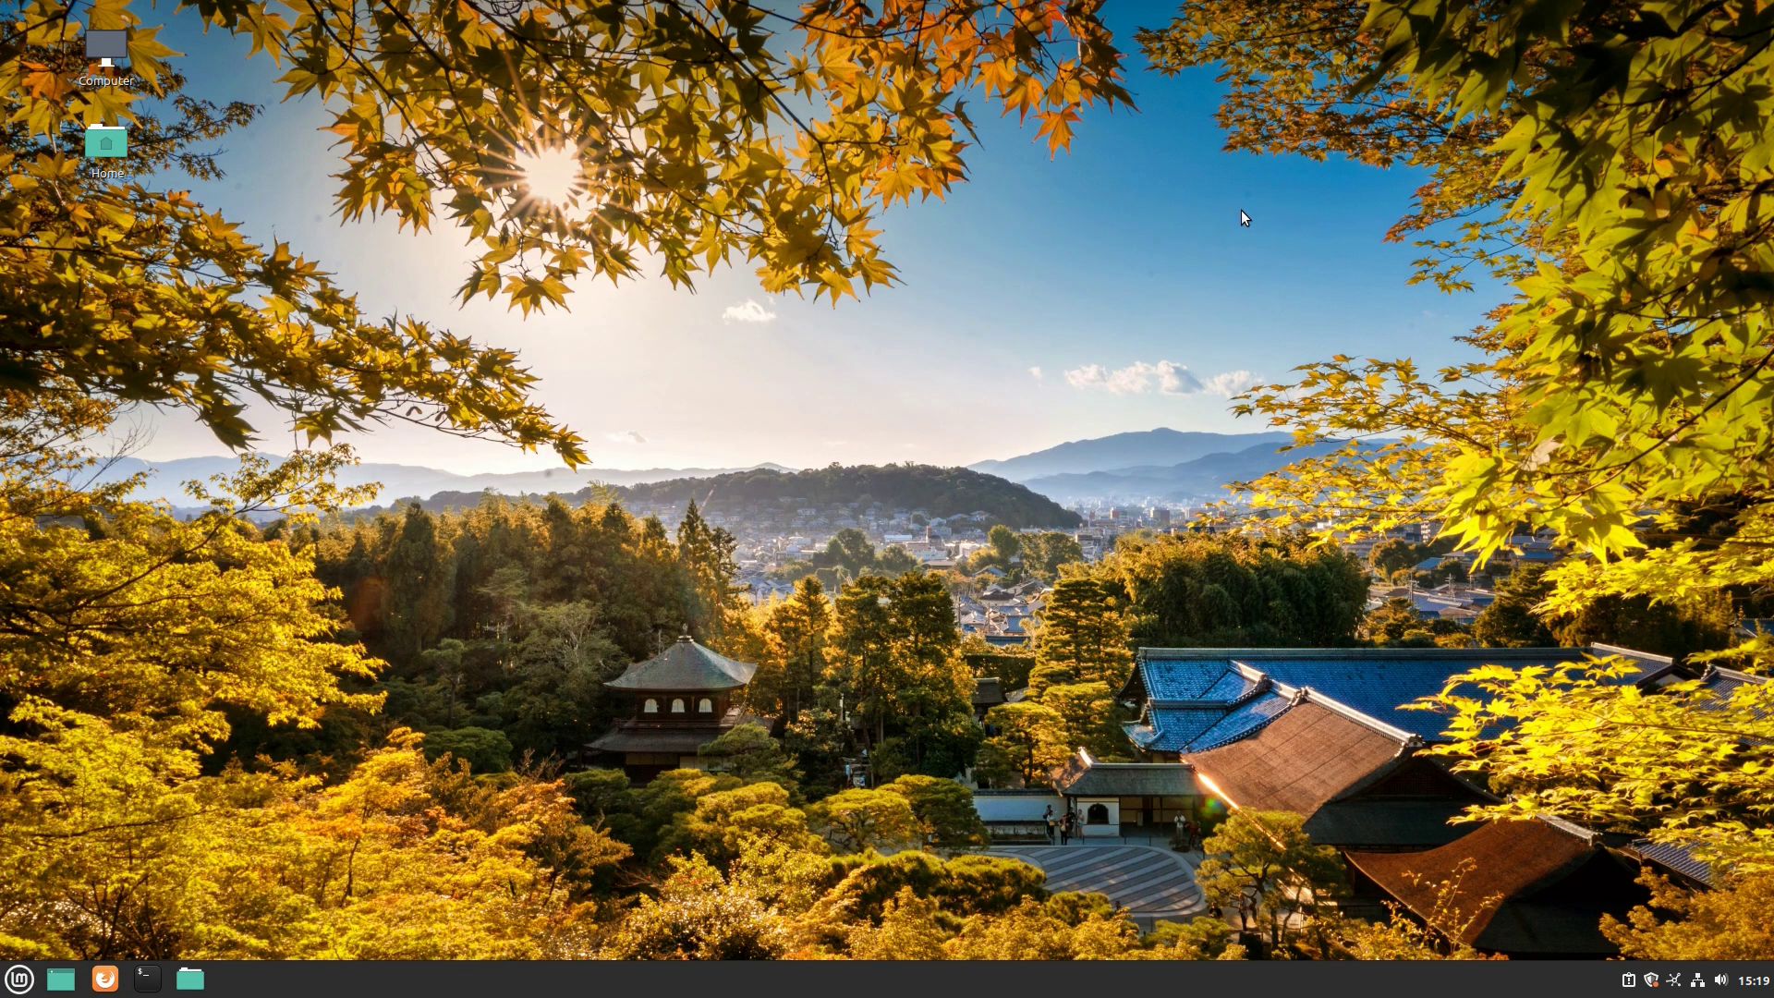